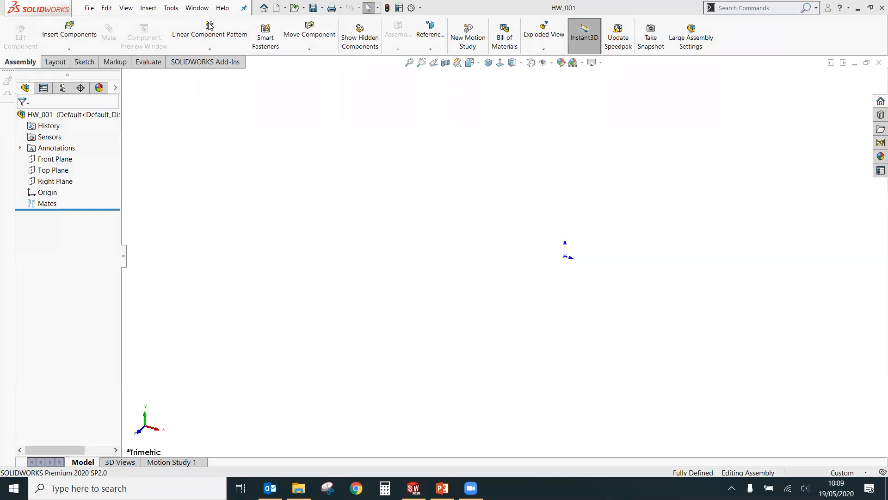
pyautogui.click(284, 8)
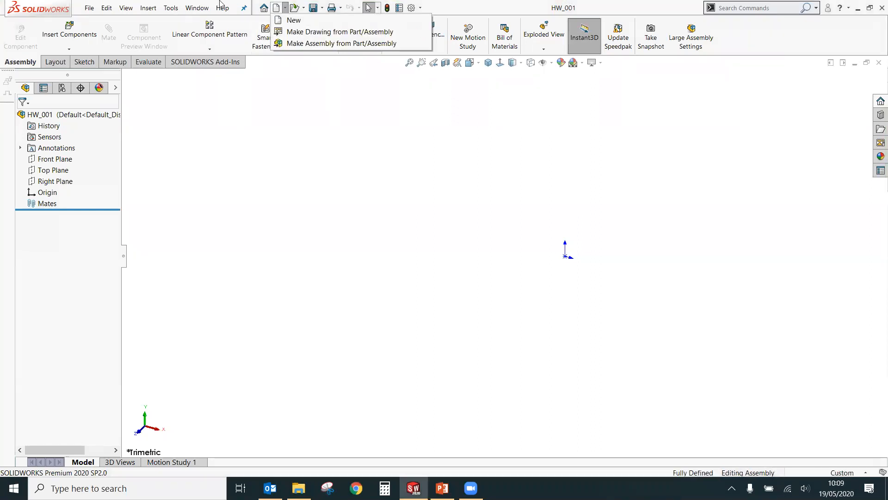
pyautogui.click(289, 21)
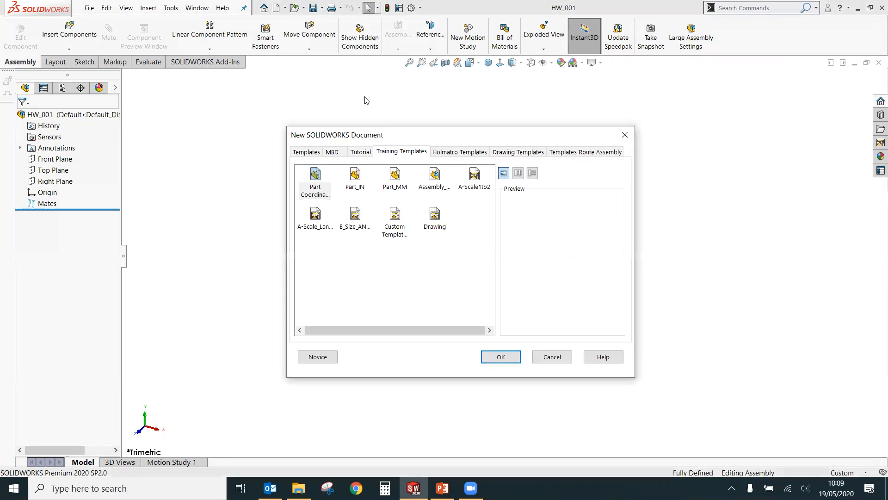
pyautogui.click(307, 152)
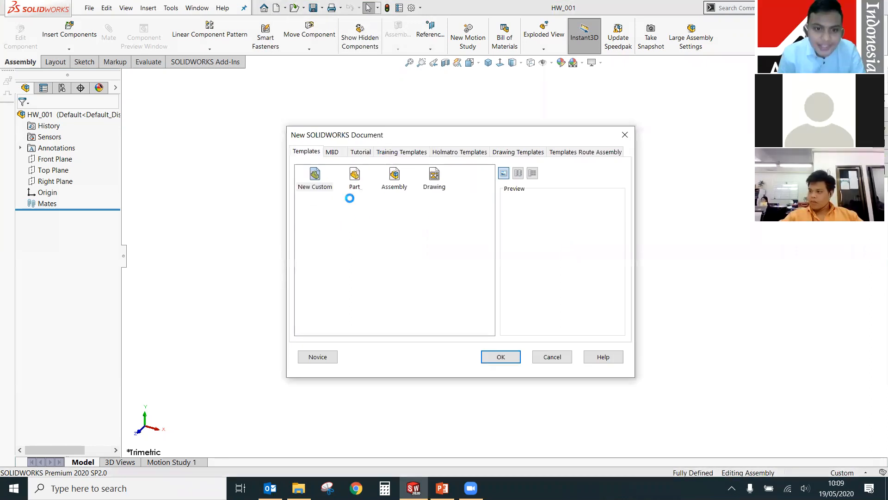
pyautogui.click(317, 357)
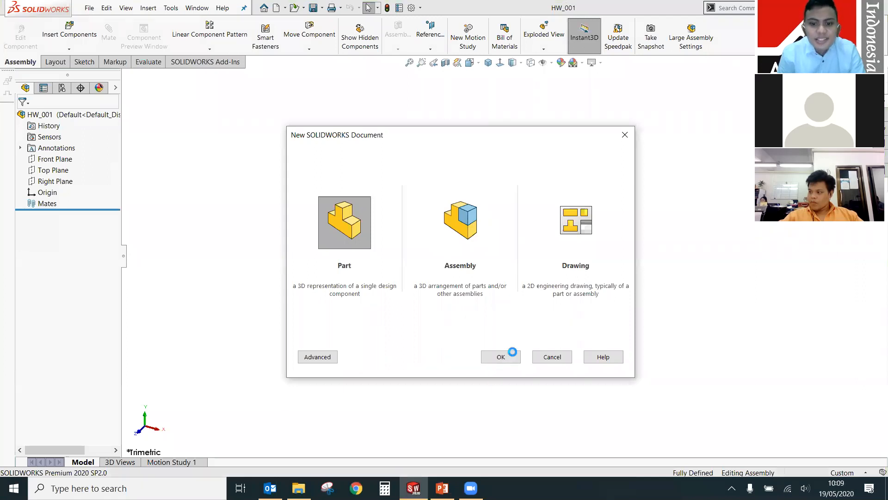
pyautogui.click(625, 135)
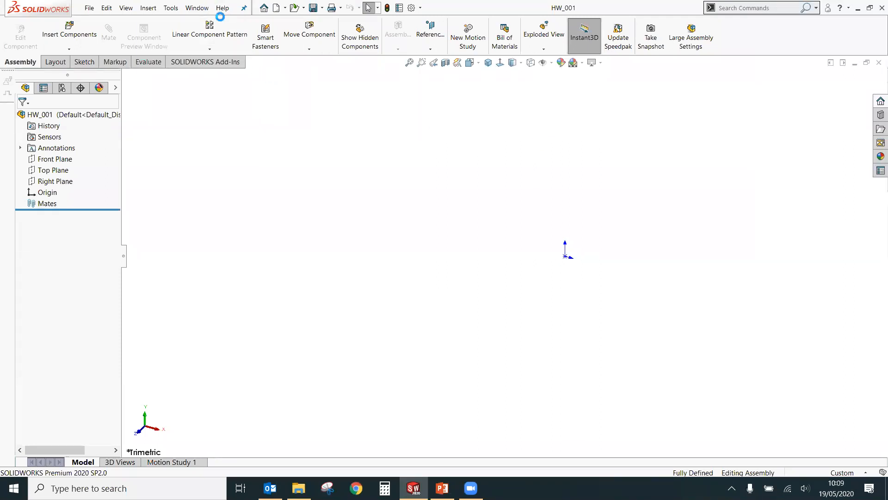
# Activate the SOLIDWORKS Routing add-in for the current session.
pyautogui.click(167, 7)
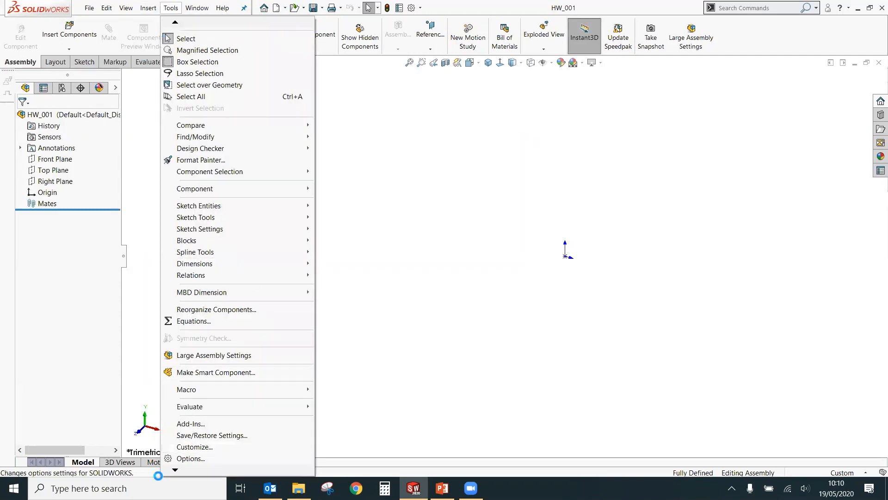
pyautogui.moveTo(175, 469)
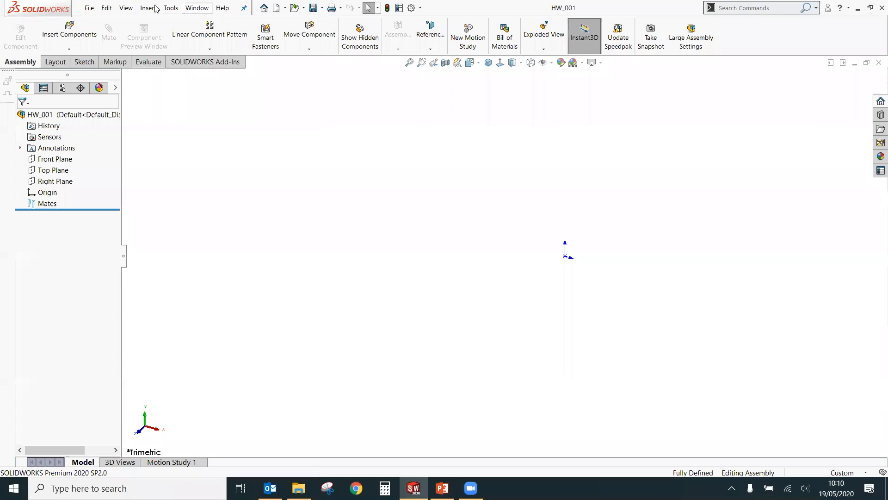
pyautogui.click(170, 8)
pyautogui.click(189, 417)
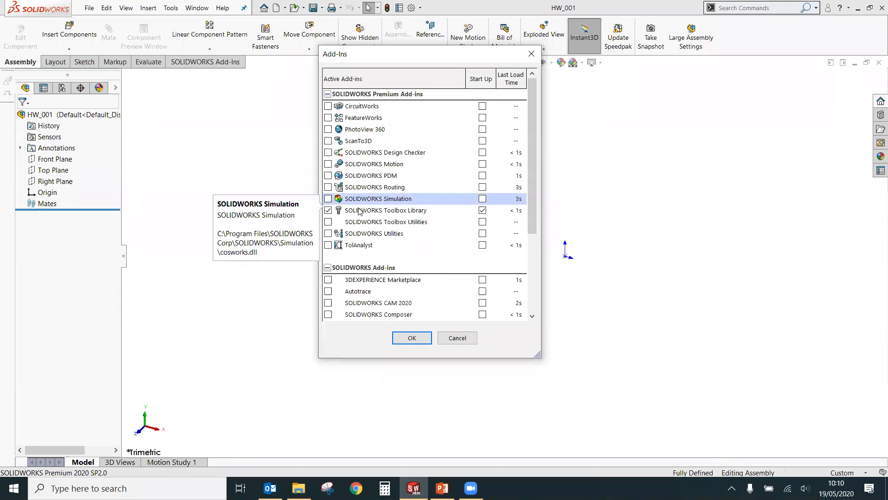
pyautogui.click(328, 187)
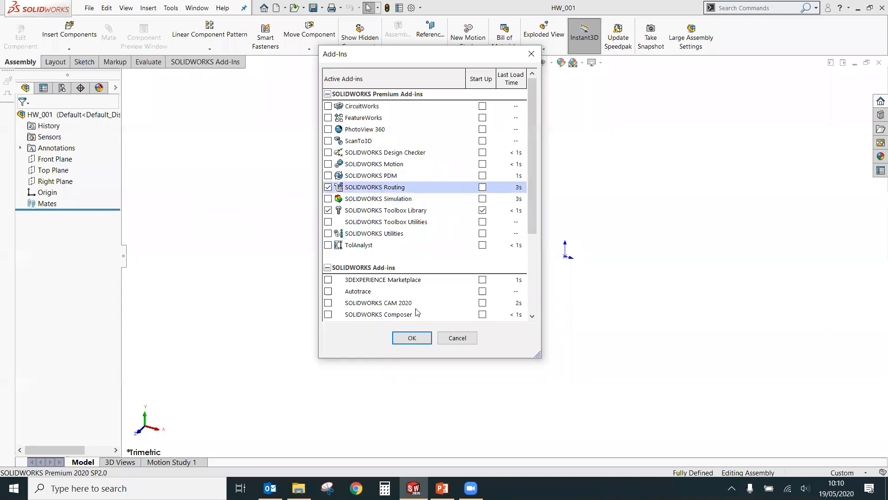
pyautogui.click(425, 337)
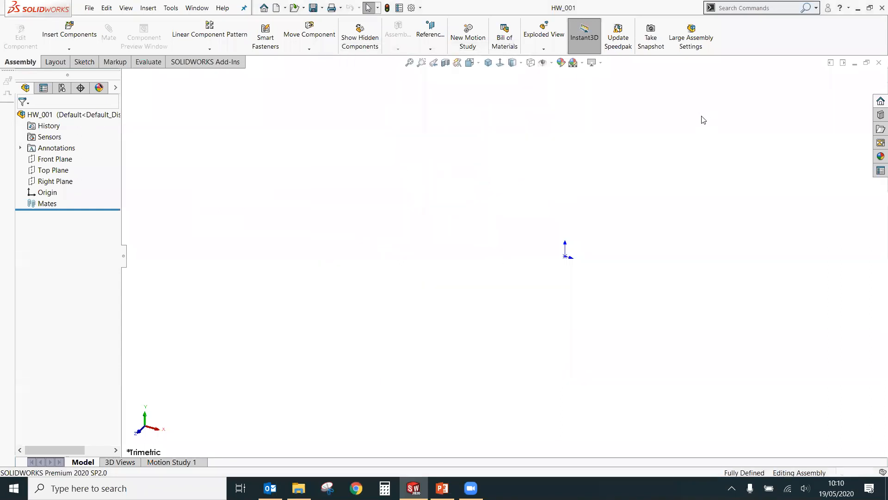
# Browse the Design Library's routing folder and its piping subfolders to review the available component categories.
pyautogui.click(880, 114)
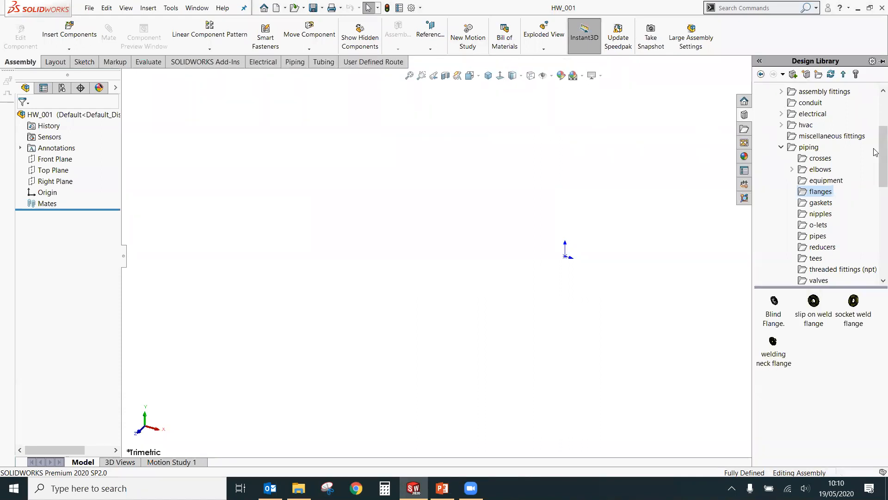
pyautogui.scroll(3, 874, 139)
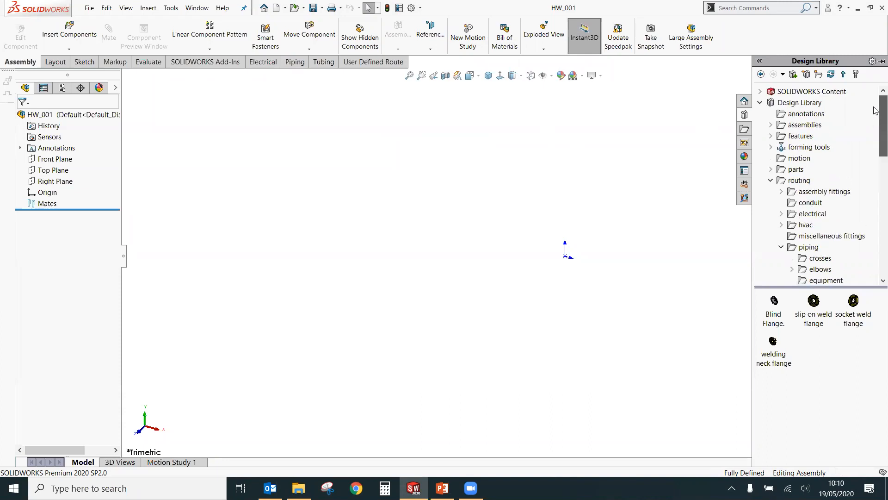
pyautogui.scroll(-5, 874, 111)
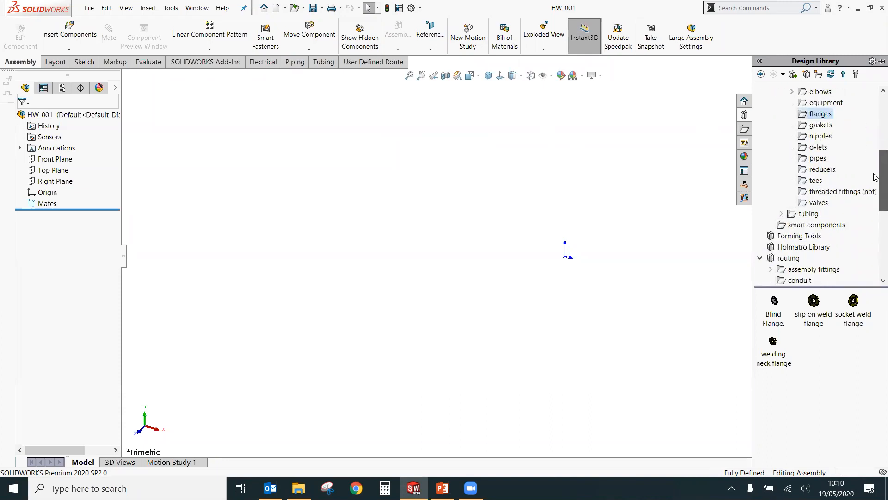
pyautogui.scroll(-3, 874, 180)
pyautogui.click(802, 148)
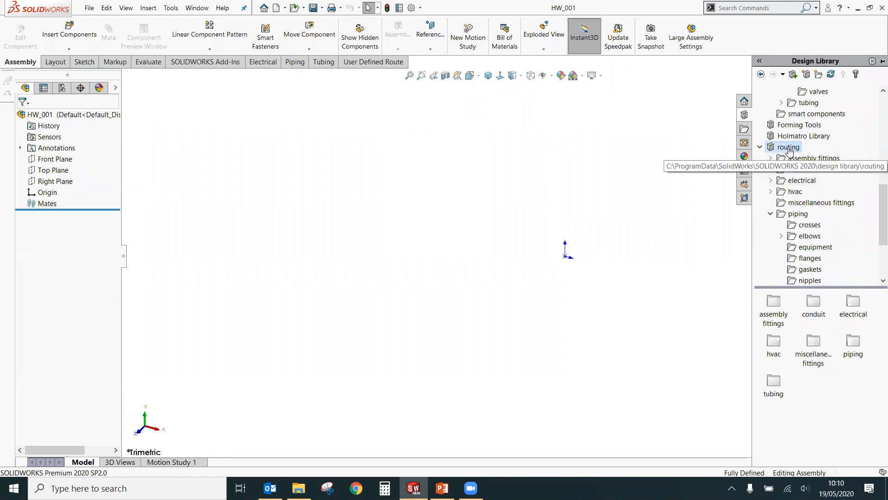
pyautogui.moveTo(875, 216); pyautogui.dragTo(875, 241)
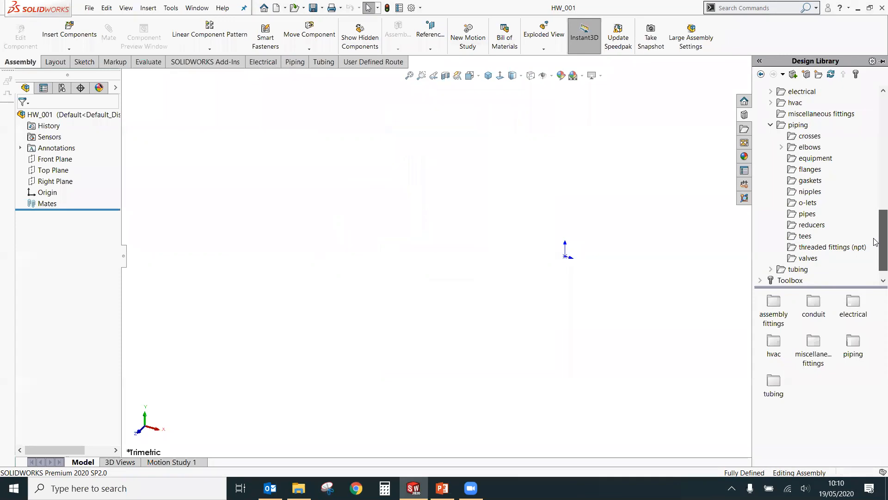
pyautogui.scroll(1, 875, 240)
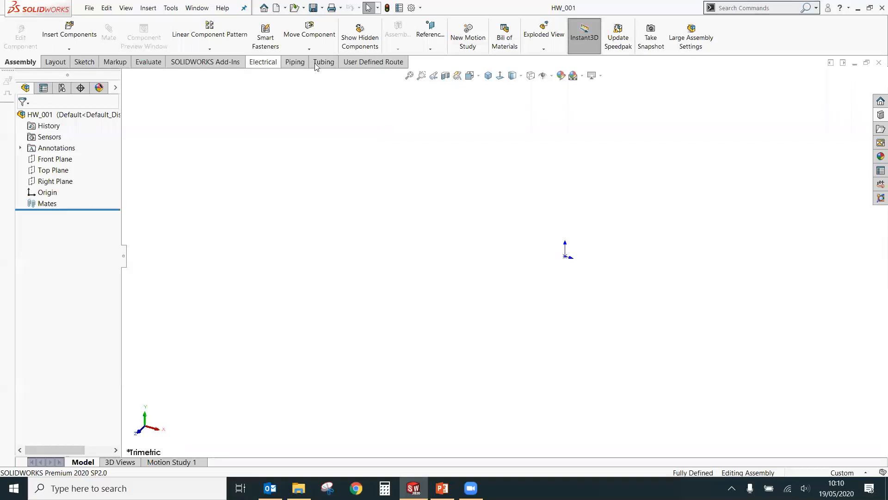
# Place a slip on weld flange from the routing library's piping flanges folder at the assembly origin.
pyautogui.click(296, 65)
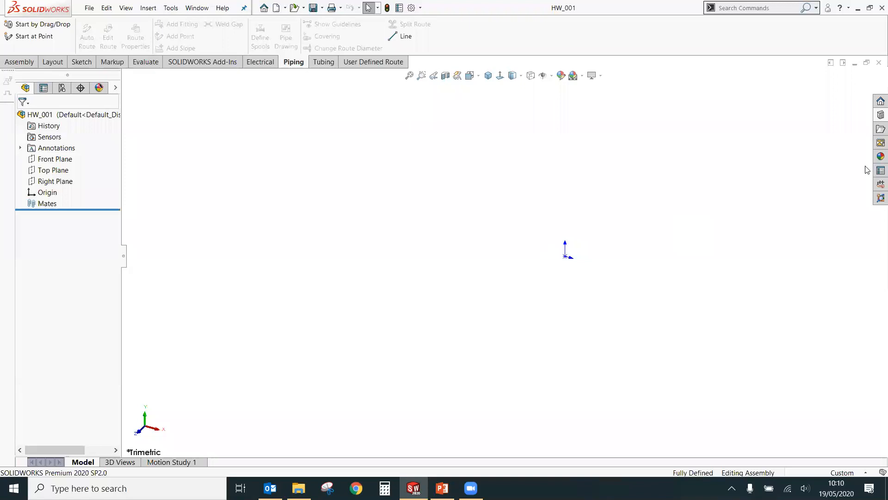
pyautogui.click(877, 115)
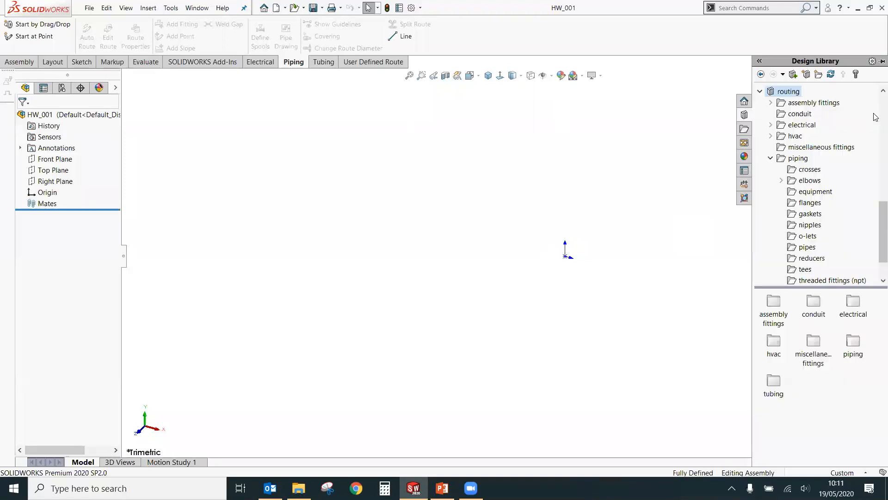
pyautogui.click(810, 204)
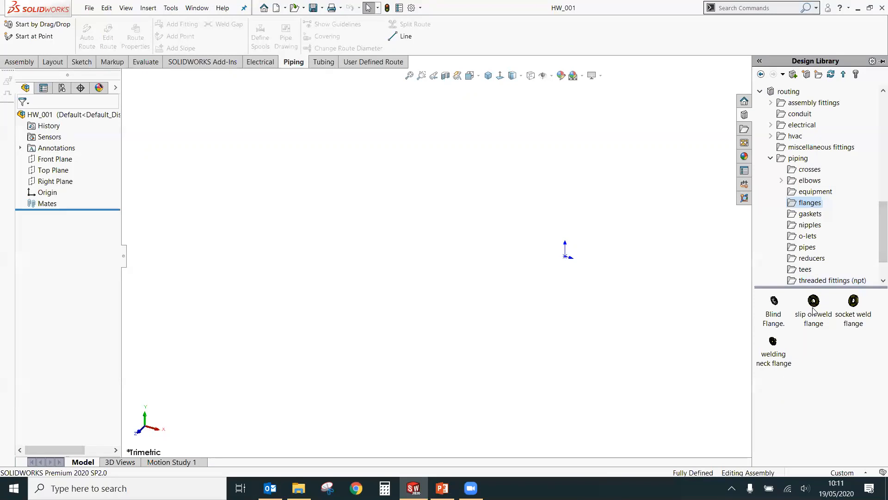
pyautogui.moveTo(813, 311)
pyautogui.moveTo(859, 318)
pyautogui.moveTo(819, 328)
pyautogui.moveTo(781, 354)
pyautogui.click(813, 302)
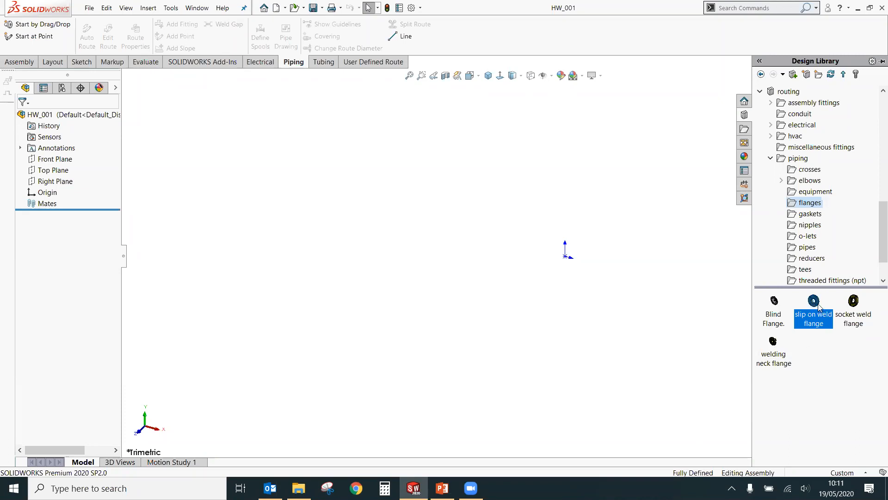
pyautogui.moveTo(817, 303)
pyautogui.mouseDown()
pyautogui.moveTo(738, 311)
pyautogui.moveTo(568, 259)
pyautogui.moveTo(507, 250)
pyautogui.moveTo(504, 258)
pyautogui.mouseUp()
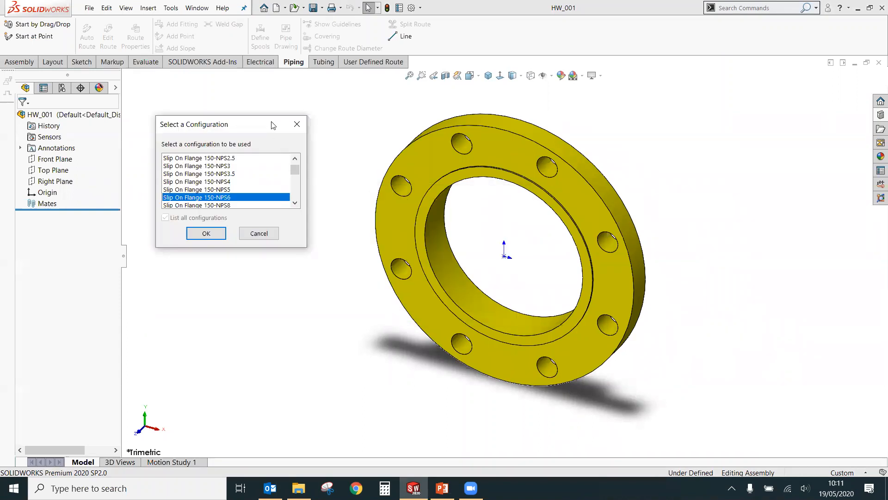
# Review the available flange sizes and choose the Slip On Flange 150-NPS6 configuration for the placed flange.
pyautogui.moveTo(271, 122); pyautogui.dragTo(330, 108)
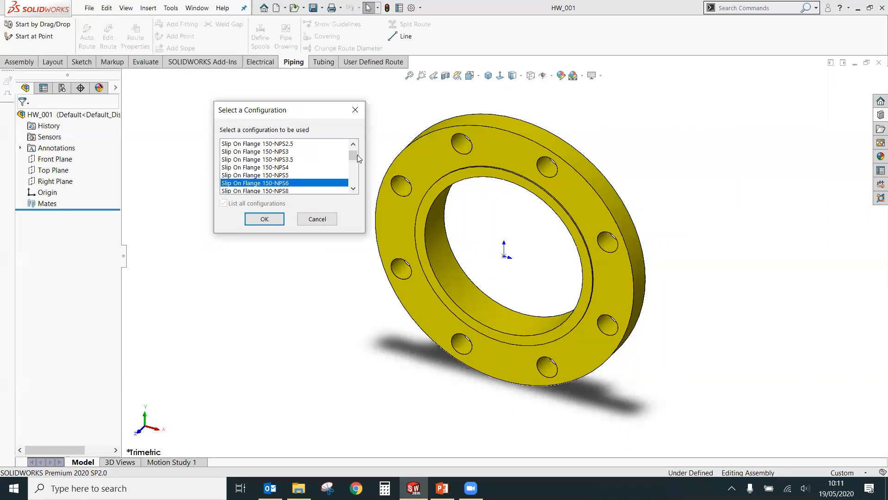
pyautogui.moveTo(357, 154)
pyautogui.mouseDown()
pyautogui.moveTo(354, 179)
pyautogui.moveTo(353, 142)
pyautogui.mouseUp()
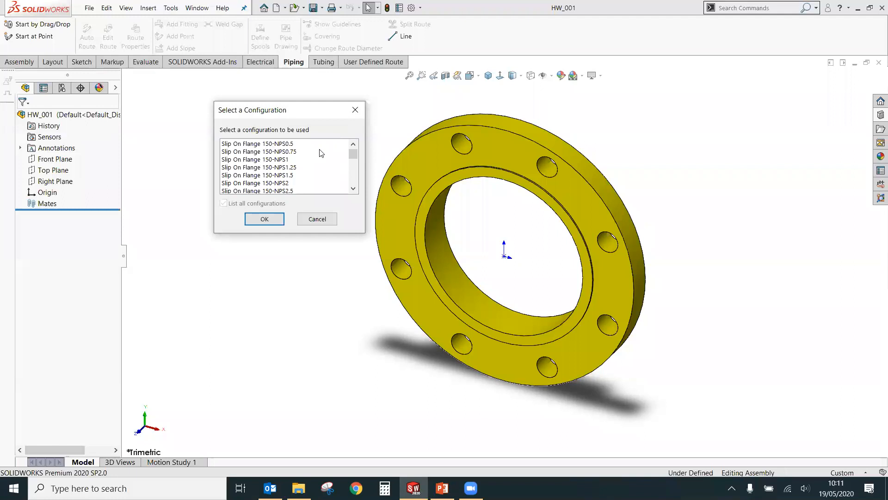
pyautogui.scroll(-20, 353, 154)
pyautogui.scroll(15, 355, 156)
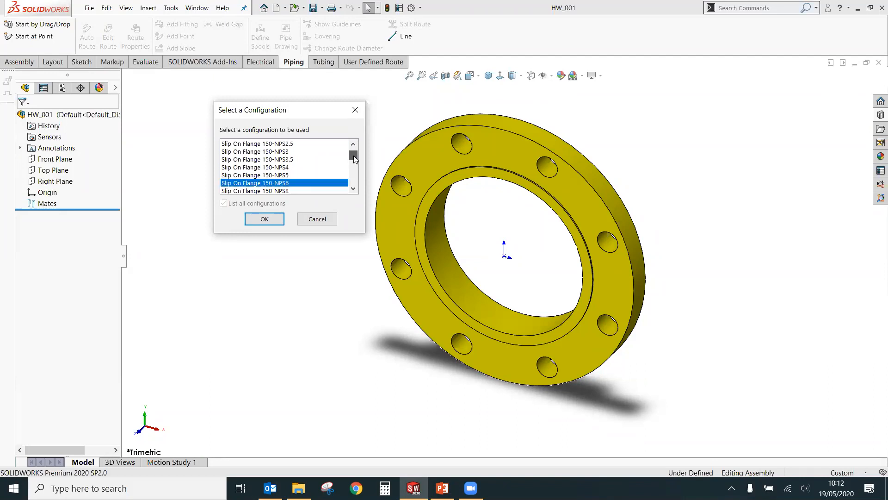
pyautogui.scroll(-9, 355, 178)
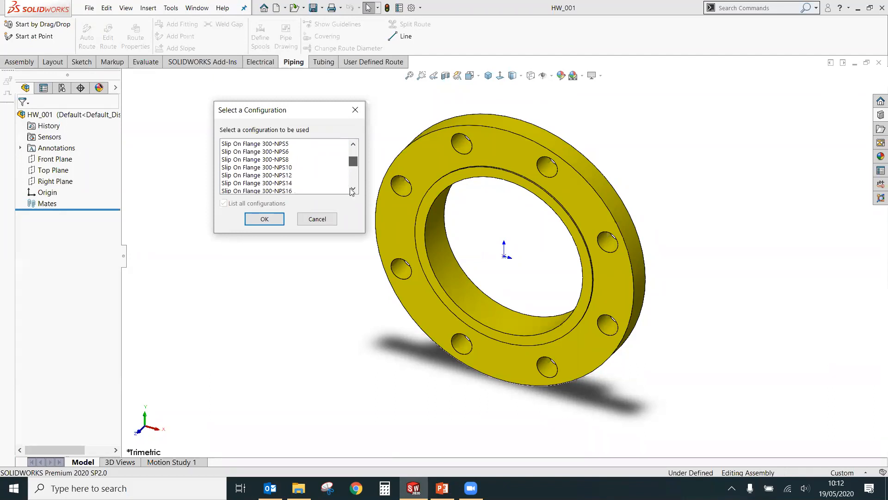
pyautogui.scroll(-1, 354, 191)
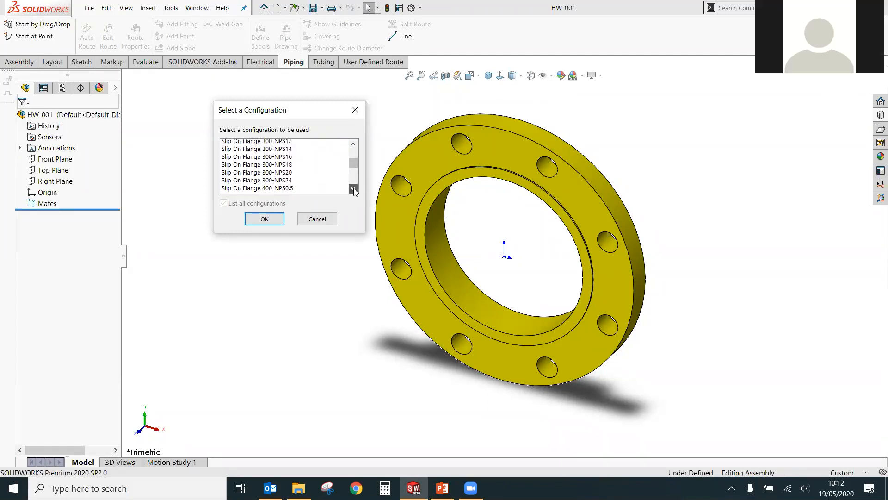
pyautogui.moveTo(353, 163); pyautogui.dragTo(358, 153)
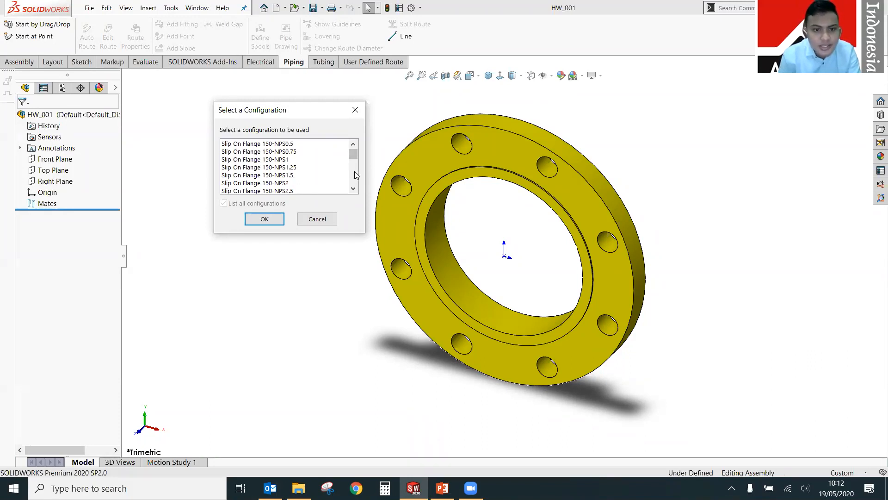
pyautogui.moveTo(356, 151); pyautogui.dragTo(355, 156)
pyautogui.click(353, 145)
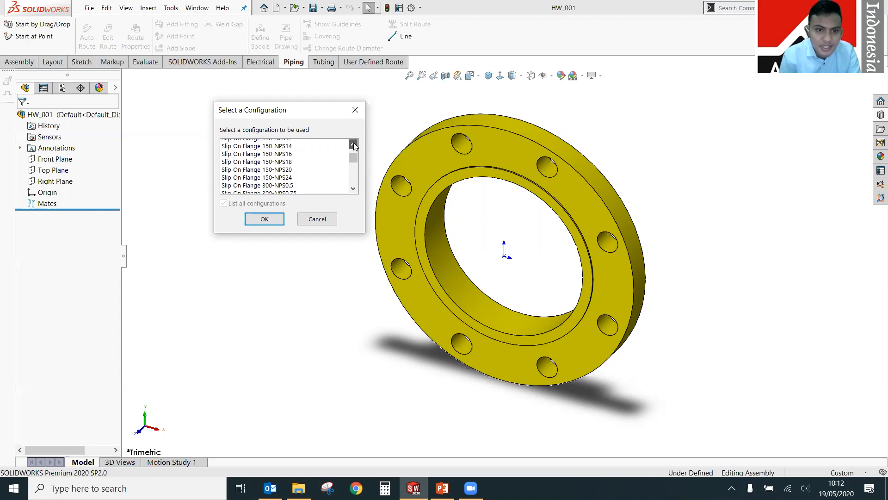
pyautogui.scroll(2, 279, 152)
pyautogui.click(278, 152)
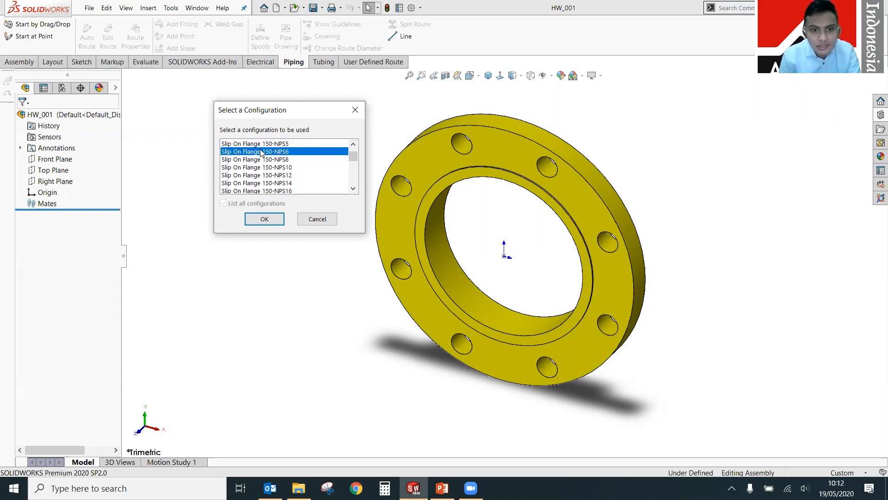
pyautogui.click(265, 219)
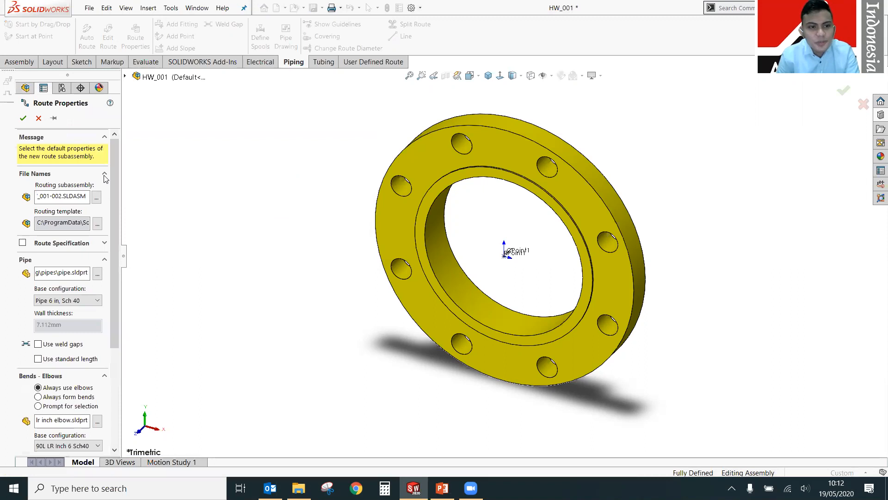
# Set the routing subassembly's file name to Pipe_1-HW_001-002 in the Webinar-19-05-2020 folder.
pyautogui.moveTo(115, 154)
pyautogui.mouseDown()
pyautogui.moveTo(114, 178)
pyautogui.moveTo(114, 154)
pyautogui.mouseUp()
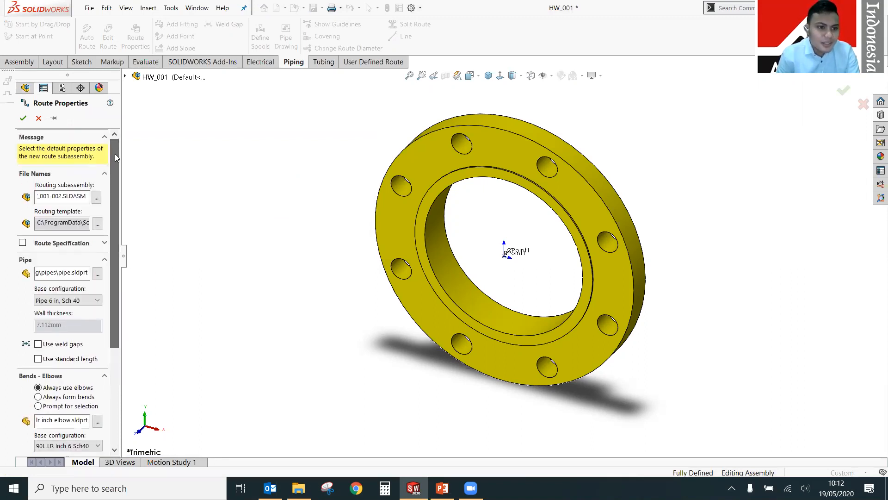
pyautogui.click(97, 198)
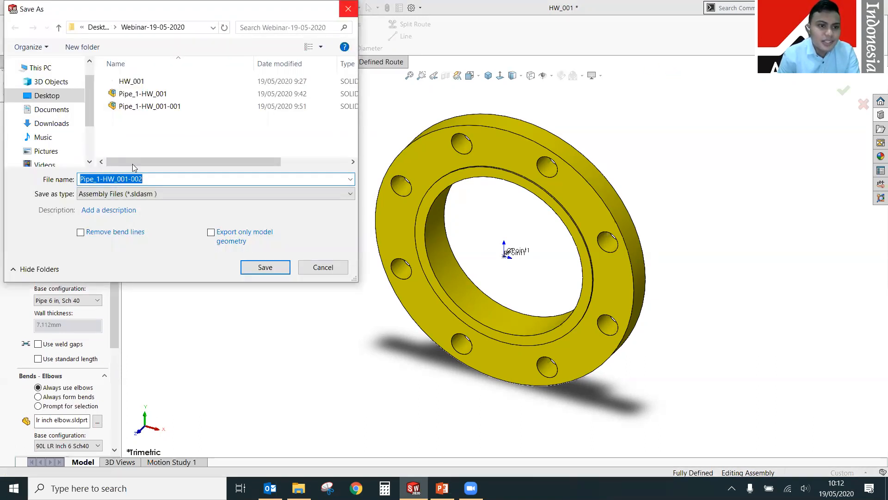
pyautogui.press('Return')
# Enable weld gaps for the pipe in the route properties.
pyautogui.moveTo(114, 220); pyautogui.dragTo(114, 240)
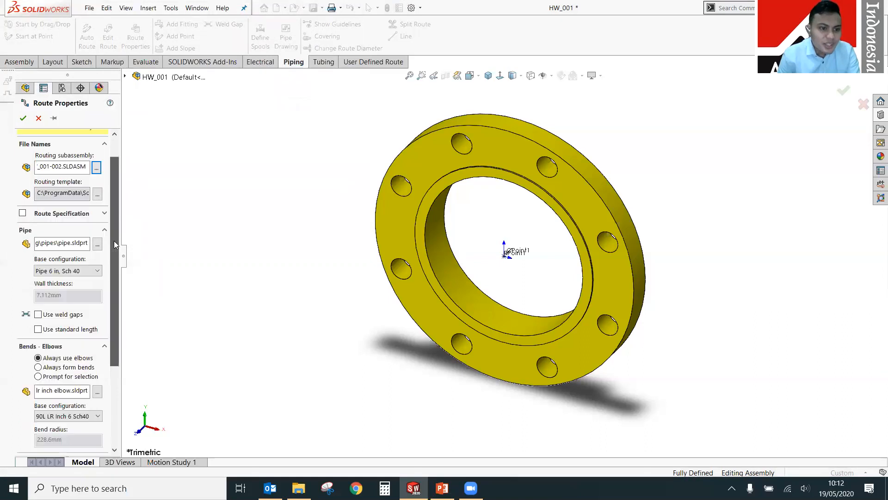
pyautogui.moveTo(114, 285); pyautogui.dragTo(114, 331)
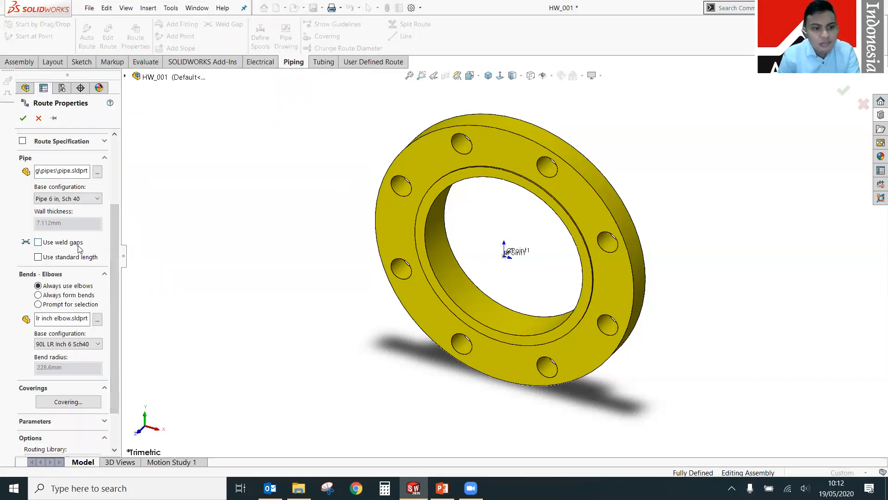
pyautogui.click(55, 242)
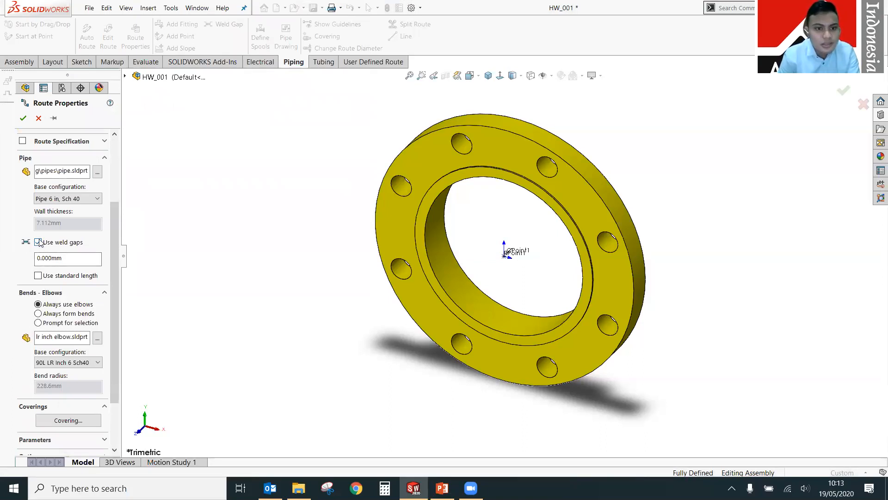
# Turn off weld gaps, leave standard length disabled for the pipe, and accept the route properties.
pyautogui.click(38, 243)
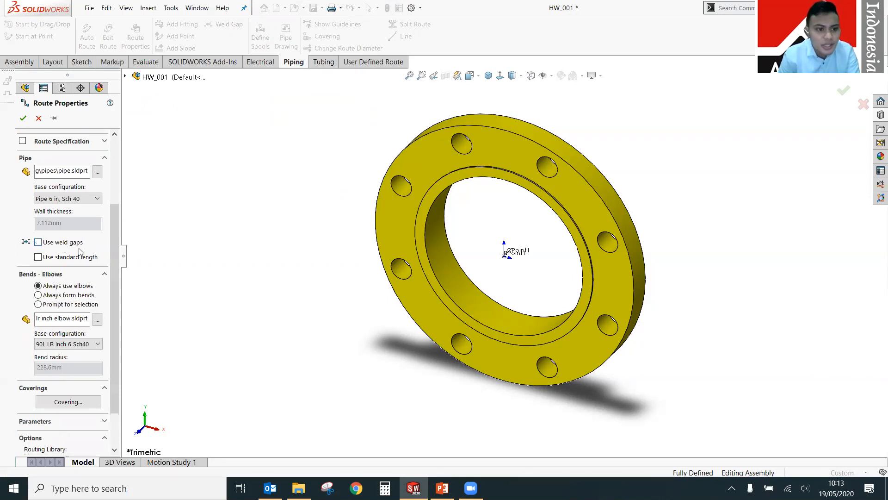
pyautogui.click(56, 257)
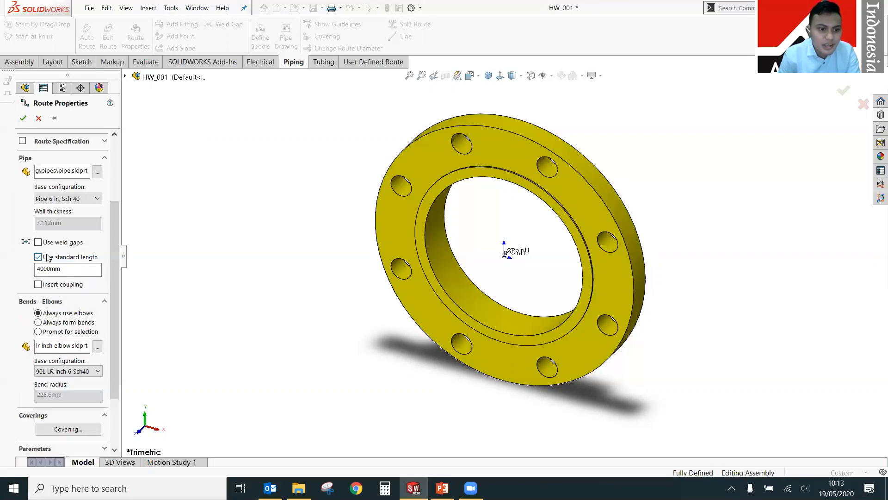
pyautogui.click(48, 258)
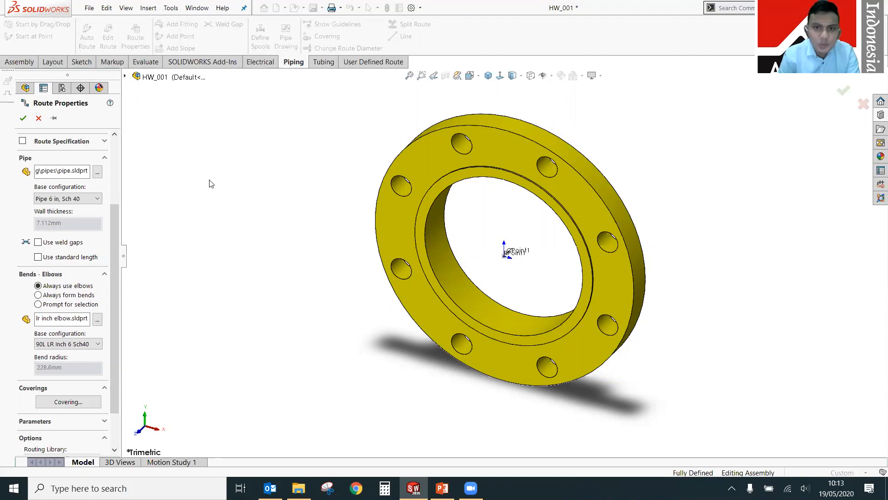
pyautogui.moveTo(116, 237)
pyautogui.mouseDown()
pyautogui.moveTo(116, 260)
pyautogui.moveTo(114, 220)
pyautogui.mouseUp()
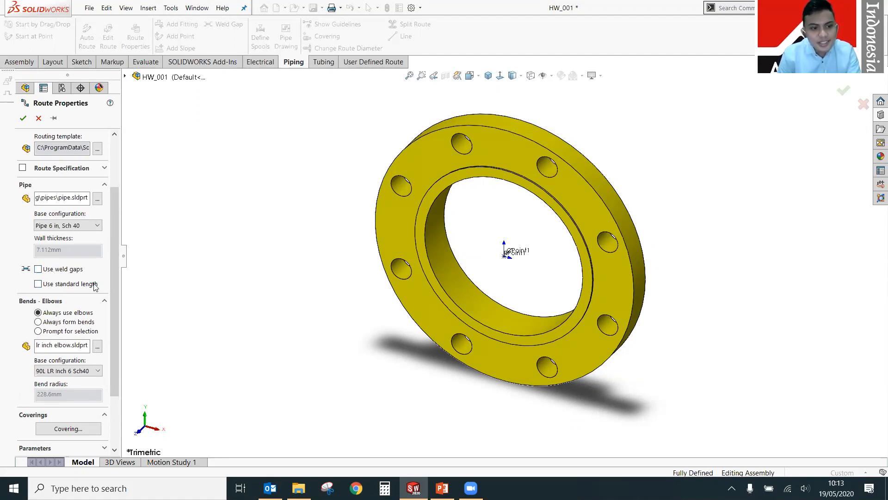
pyautogui.scroll(-1, 94, 286)
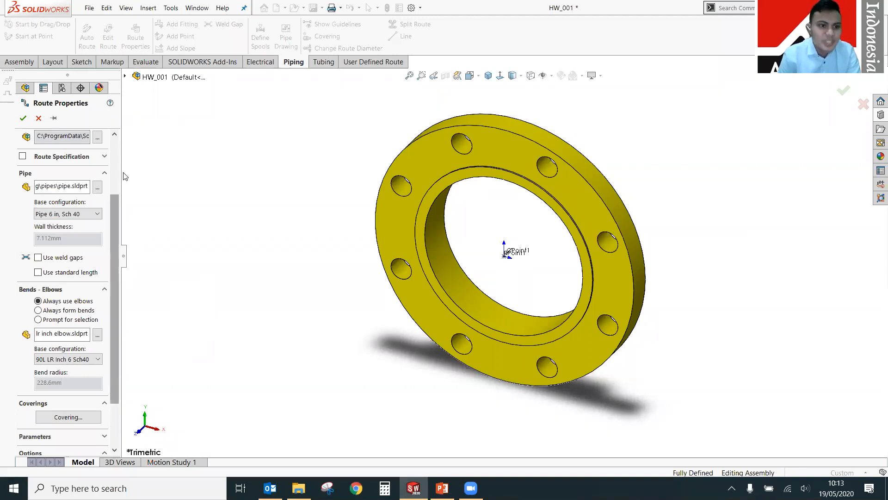
pyautogui.scroll(3, 91, 160)
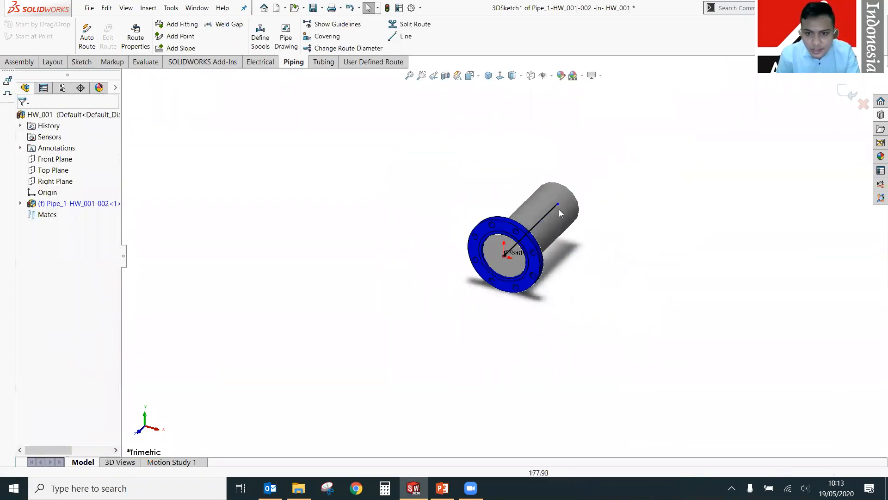
pyautogui.scroll(-2, 555, 211)
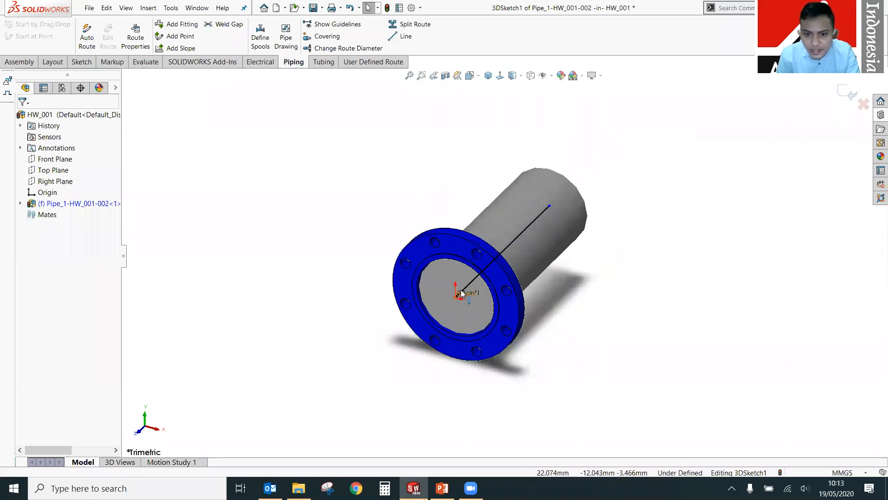
pyautogui.doubleClick(549, 205)
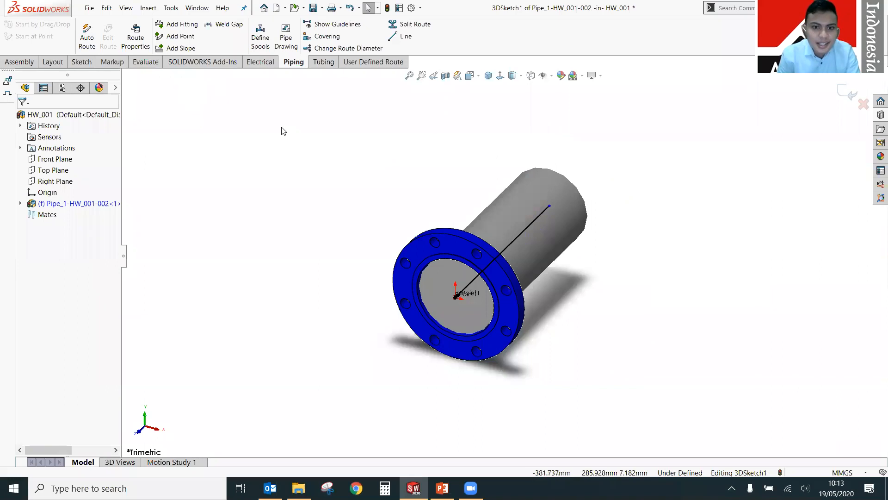
pyautogui.click(23, 59)
pyautogui.click(84, 62)
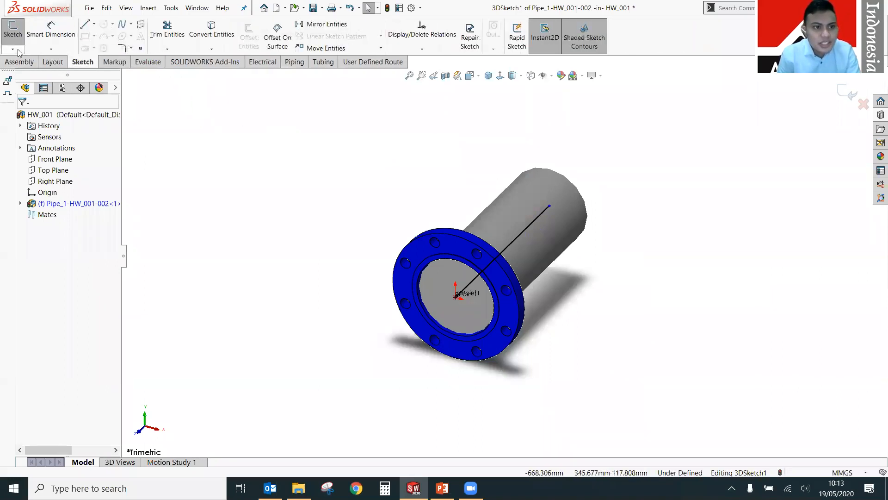
pyautogui.click(12, 49)
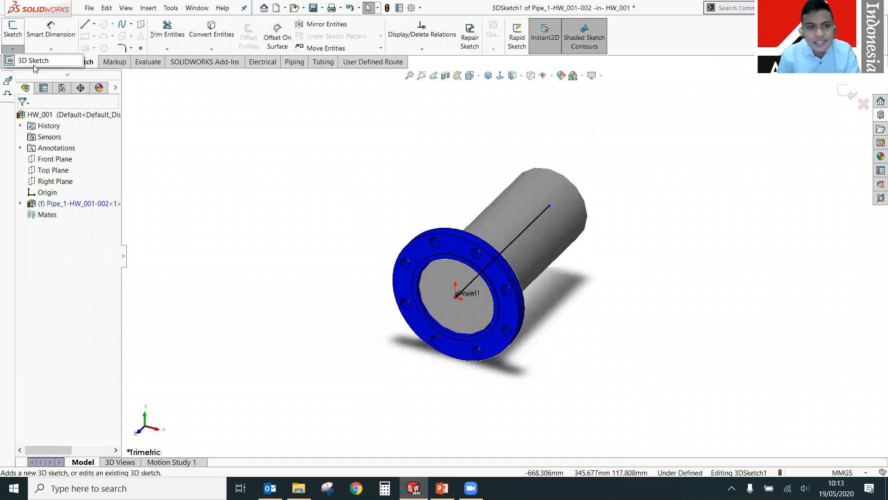
pyautogui.click(294, 62)
pyautogui.click(406, 36)
pyautogui.click(549, 206)
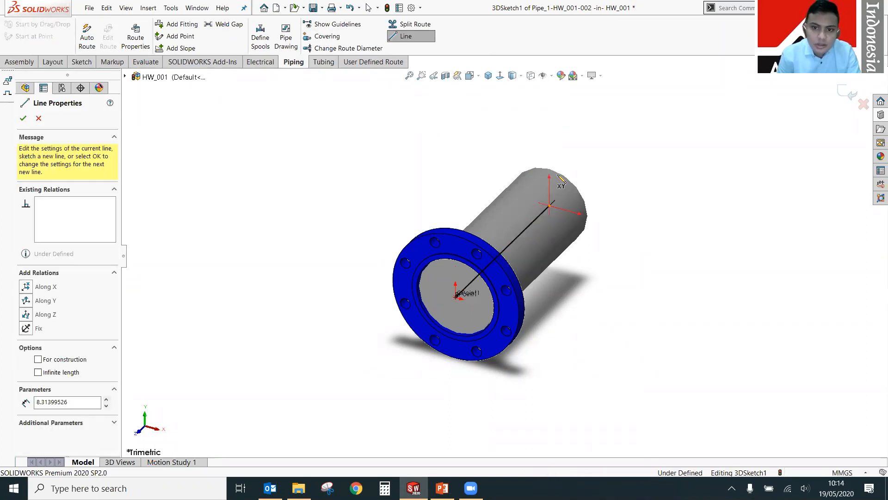
pyautogui.scroll(5, 558, 175)
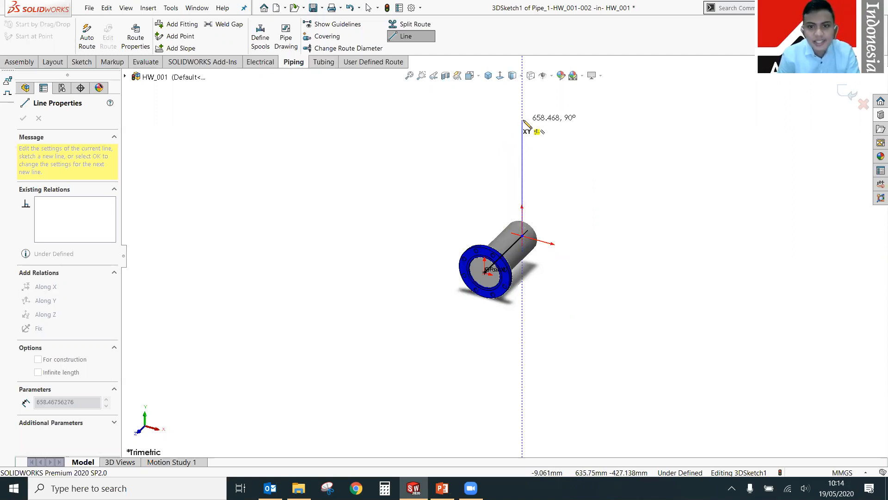
pyautogui.press('Escape')
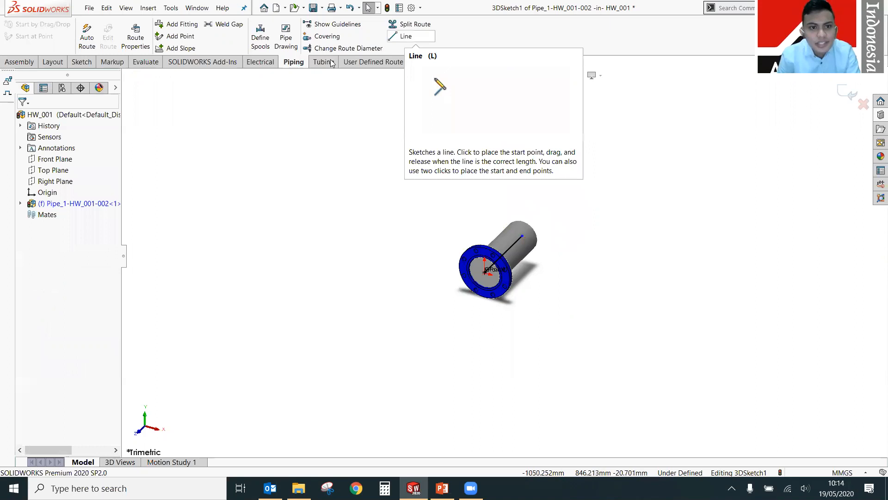
pyautogui.click(82, 62)
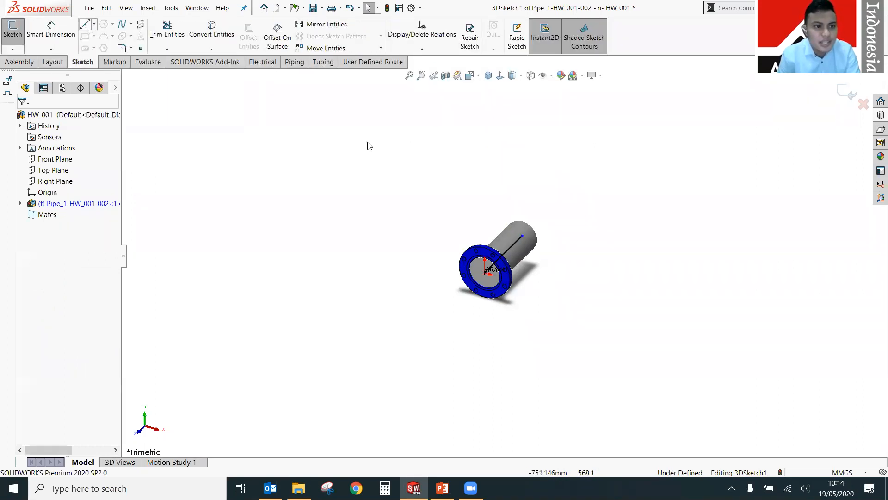
pyautogui.click(293, 63)
# Sketch a vertical route line about 1116 mm long along Y from the free end of the flange's pipe stub.
pyautogui.click(404, 37)
pyautogui.scroll(3, 557, 241)
pyautogui.scroll(-3, 539, 240)
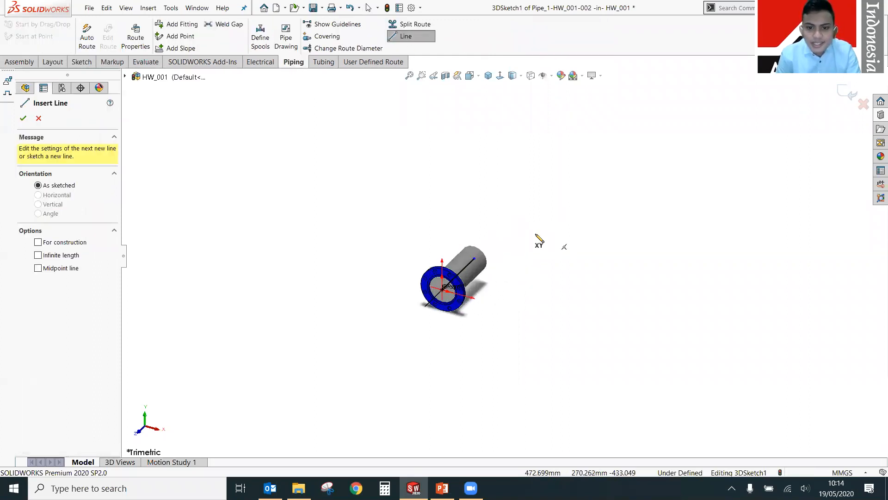
pyautogui.scroll(-3, 539, 239)
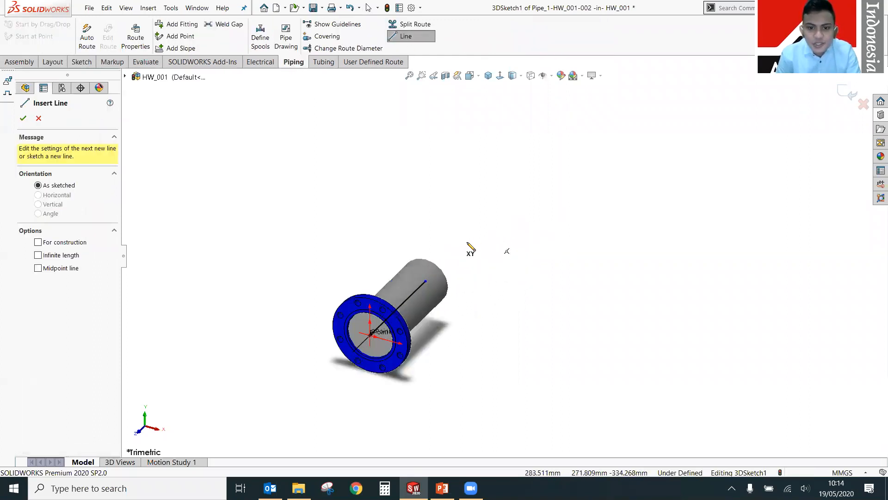
pyautogui.click(425, 281)
pyautogui.scroll(3, 463, 185)
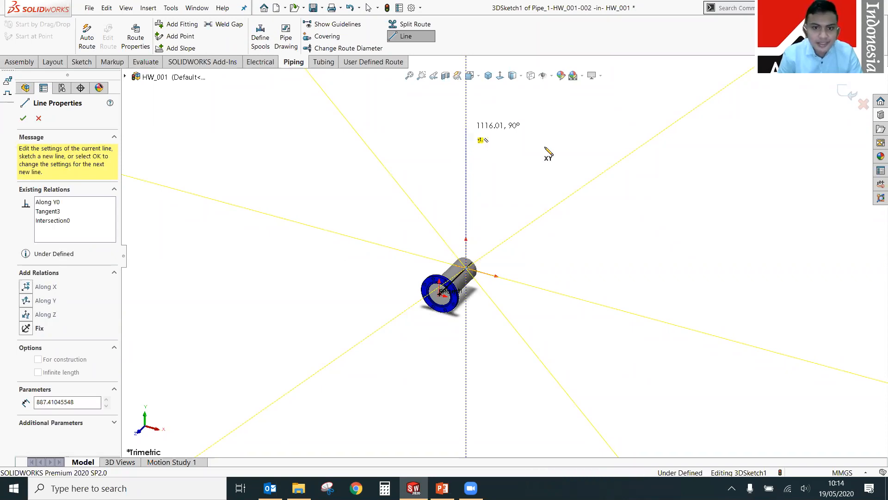
pyautogui.click(467, 129)
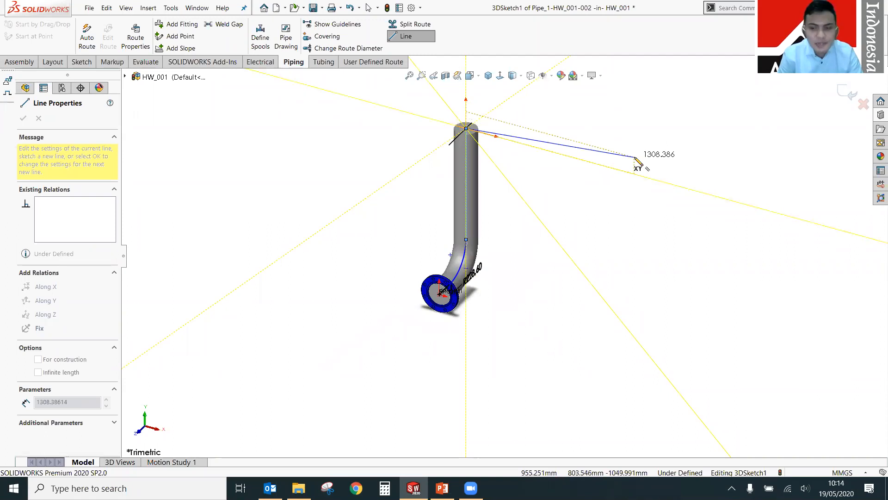
# Continue the route in the ZX plane with a run about 2328 mm along X, one back along Z, and another along X.
pyautogui.press('Tab')
pyautogui.press('Tab')
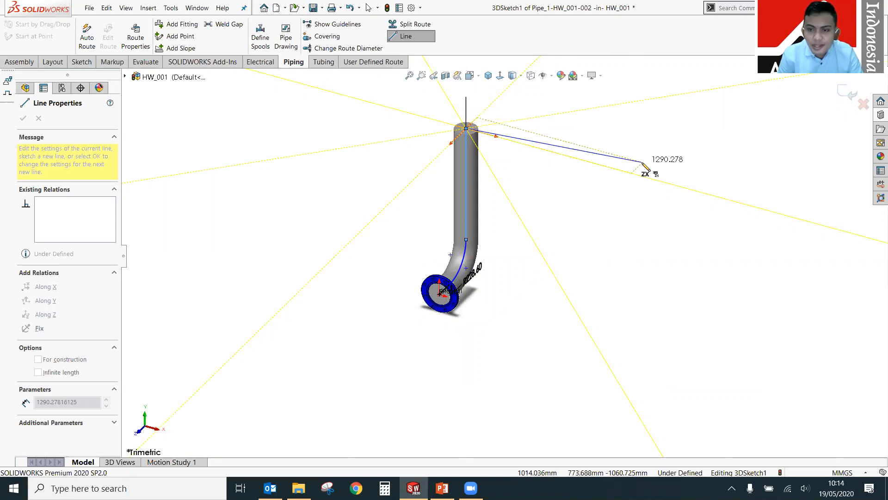
pyautogui.scroll(3, 650, 203)
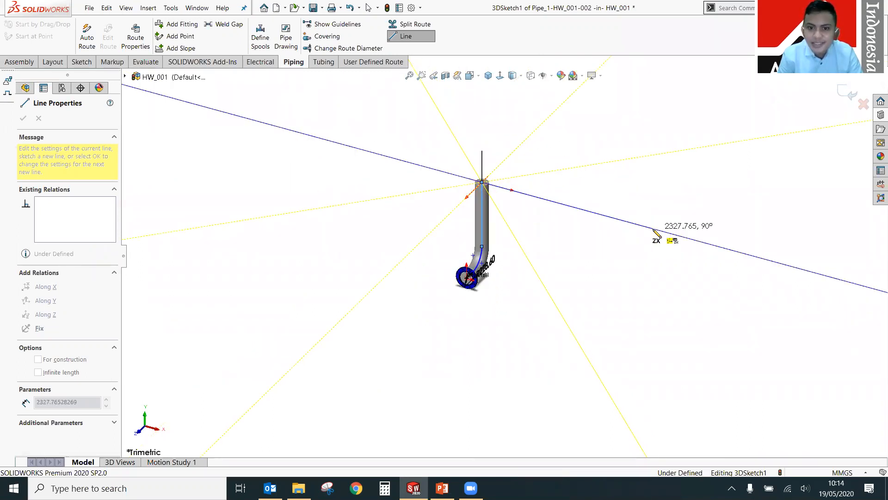
pyautogui.click(654, 230)
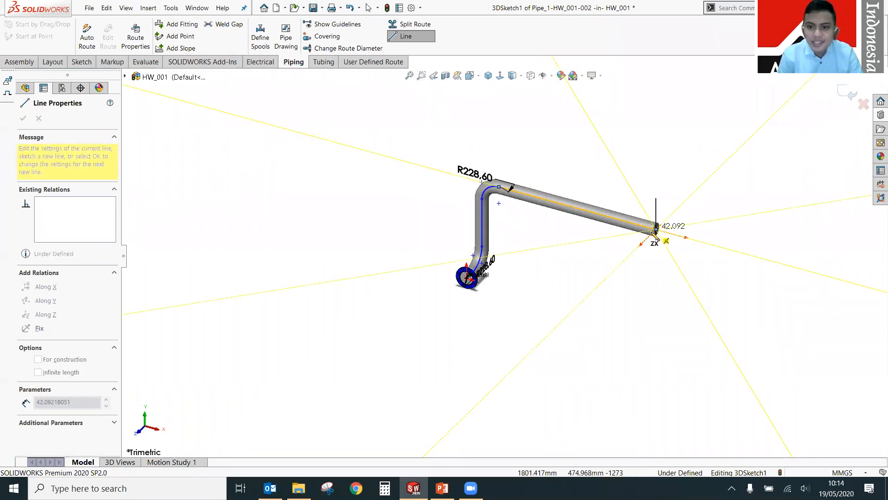
pyautogui.scroll(4, 654, 236)
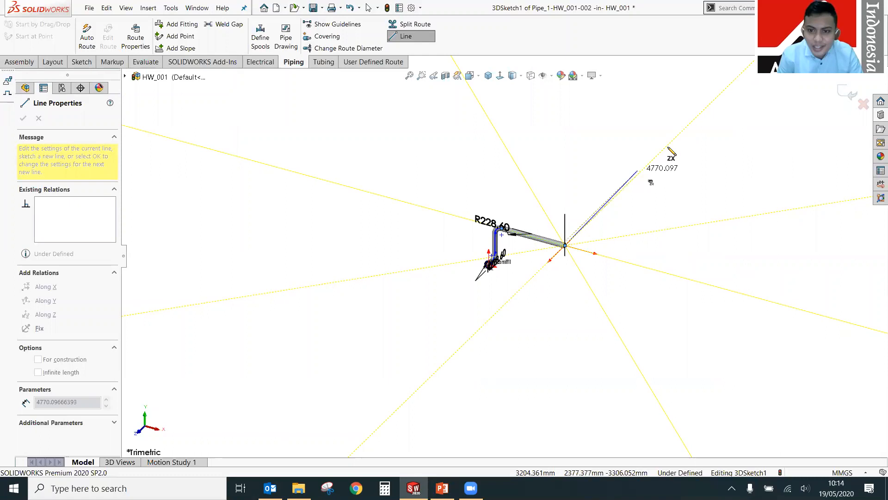
pyautogui.click(750, 169)
pyautogui.press('Escape')
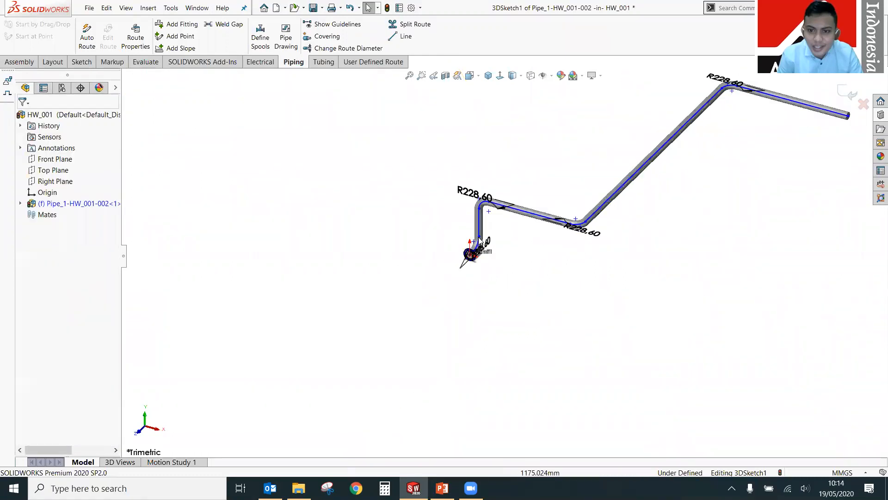
# Examine the bends and straight runs of the sketched route and the available document unit systems.
pyautogui.scroll(-3, 541, 231)
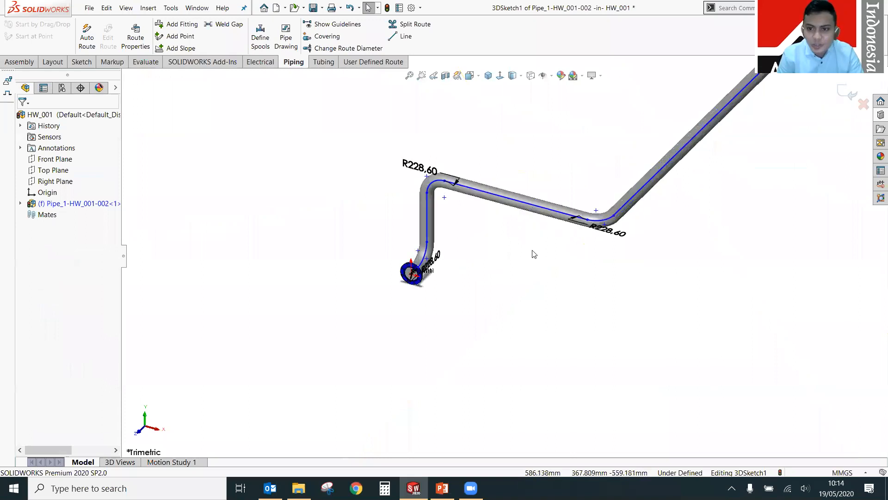
pyautogui.scroll(3, 533, 254)
pyautogui.scroll(-3, 615, 214)
pyautogui.scroll(-2, 386, 222)
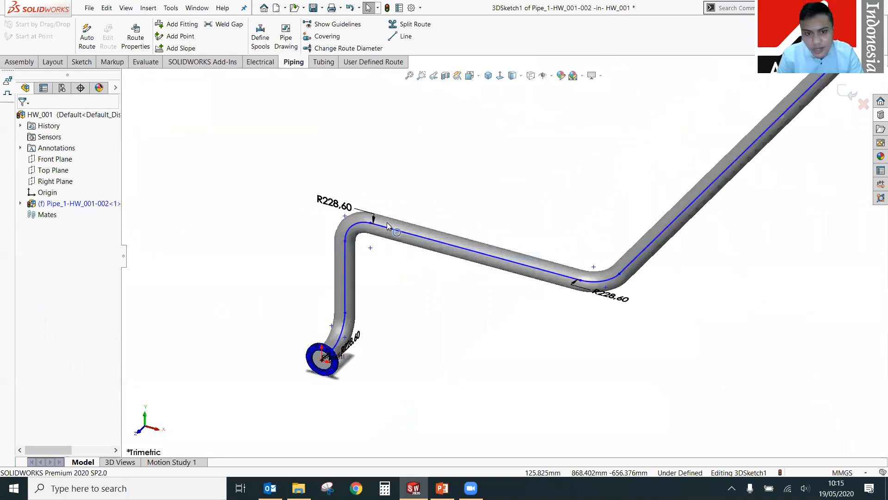
pyautogui.scroll(-2, 365, 220)
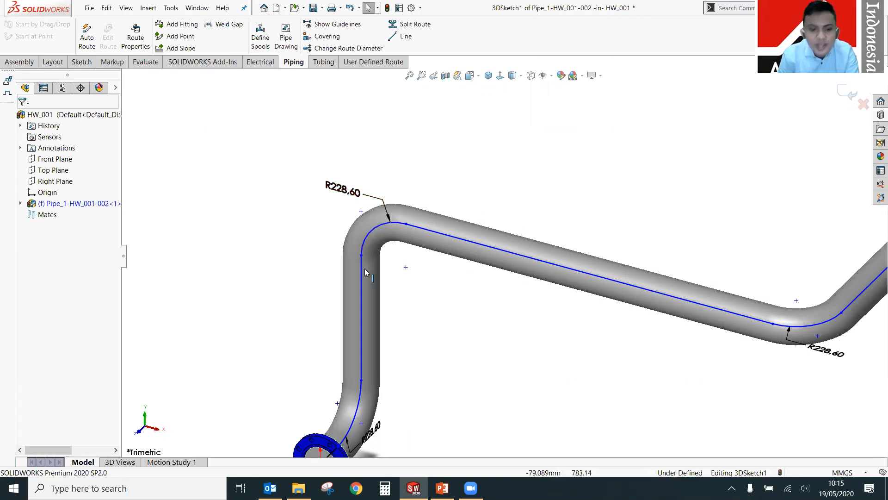
pyautogui.scroll(3, 446, 321)
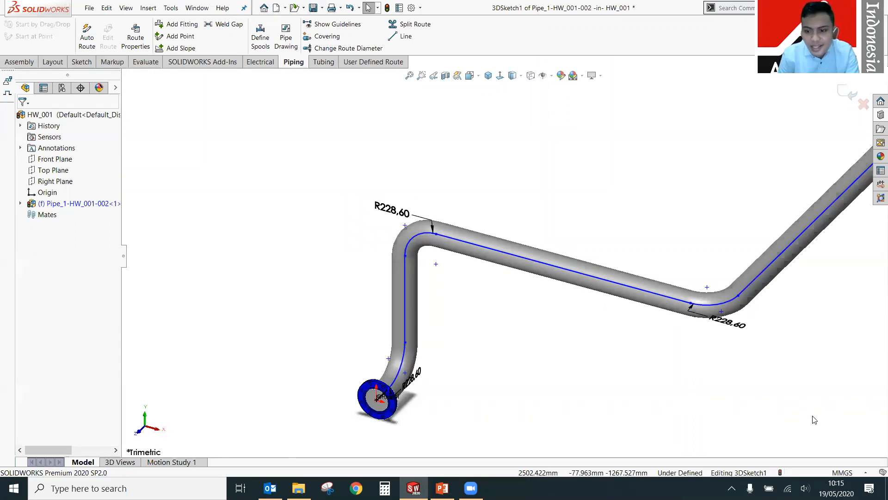
pyautogui.click(849, 475)
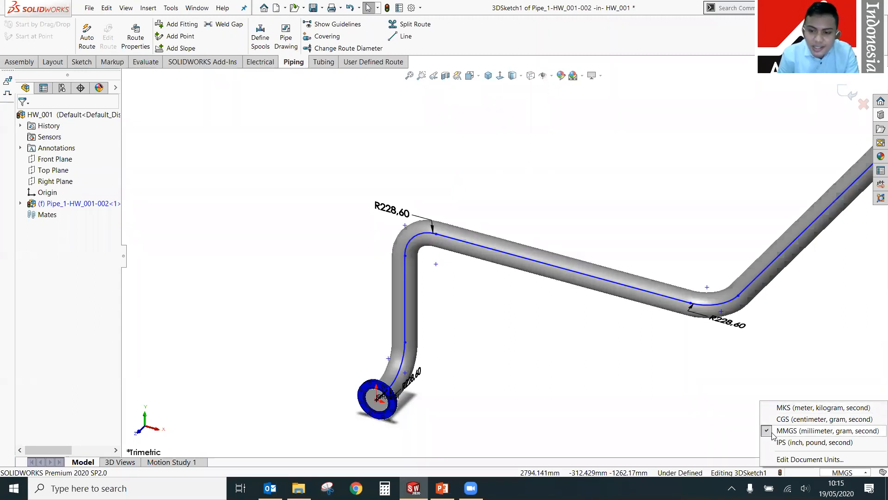
pyautogui.click(593, 389)
pyautogui.moveTo(498, 347); pyautogui.dragTo(395, 291, button='middle')
pyautogui.moveTo(395, 291)
pyautogui.mouseDown()
pyautogui.moveTo(476, 291)
pyautogui.moveTo(450, 304)
pyautogui.moveTo(488, 290)
pyautogui.mouseUp()
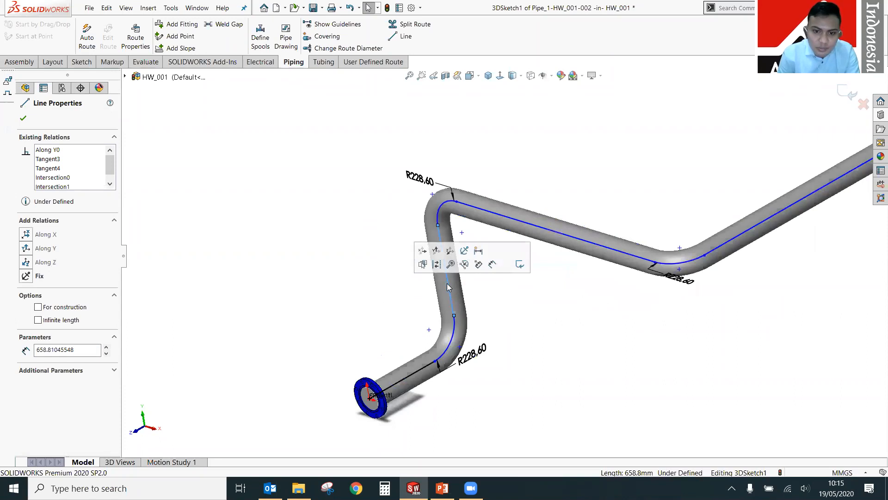
pyautogui.click(512, 368)
pyautogui.moveTo(365, 309); pyautogui.dragTo(480, 313, button='middle')
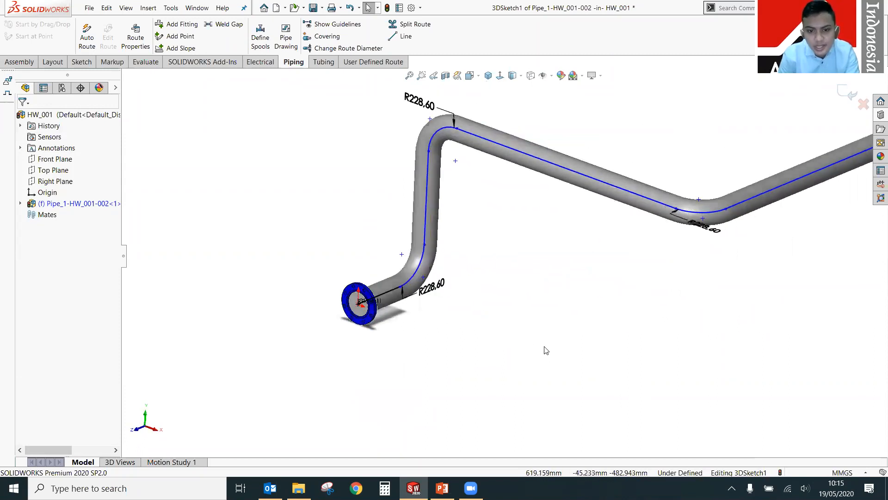
pyautogui.moveTo(546, 350); pyautogui.dragTo(513, 343, button='middle')
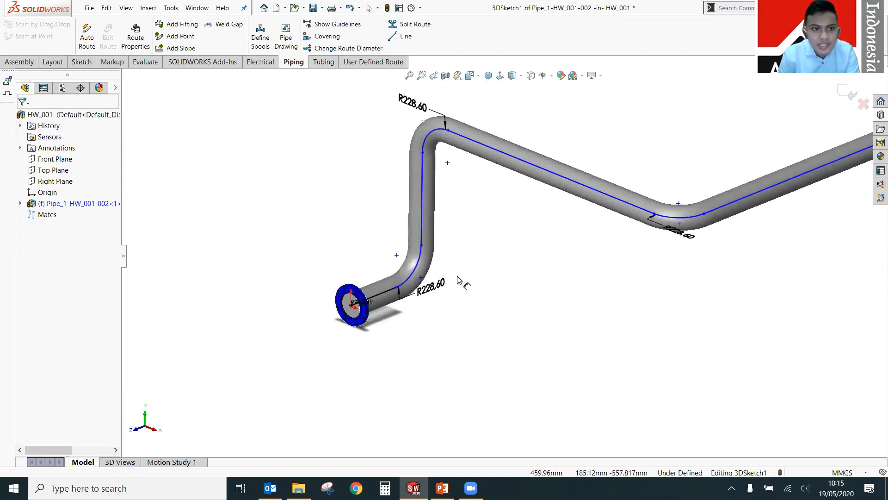
# Dimension the first pipe run, from the flange to the first bend's corner, at 900 mm.
pyautogui.click(81, 62)
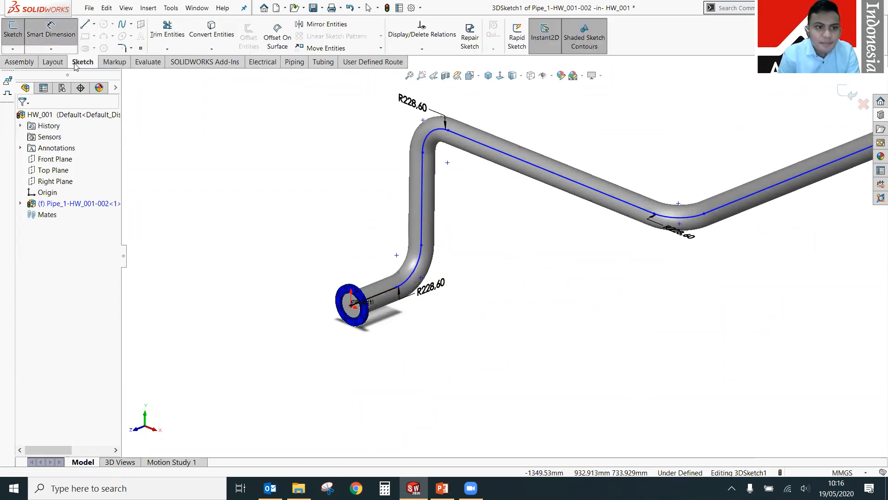
pyautogui.click(303, 65)
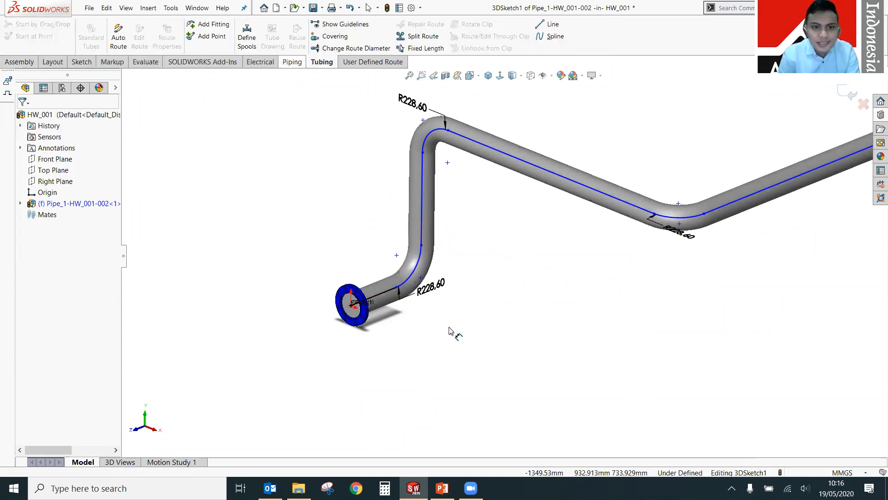
pyautogui.scroll(-3, 393, 291)
pyautogui.click(390, 286)
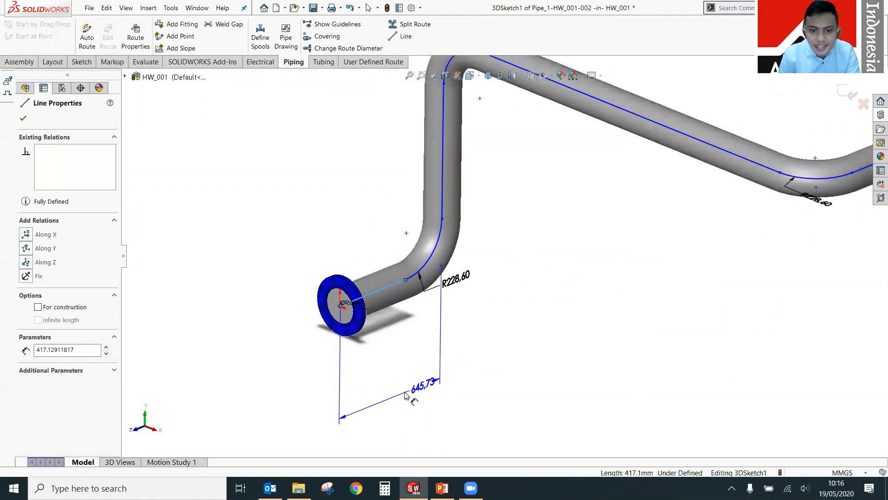
pyautogui.click(404, 393)
pyautogui.write('600')
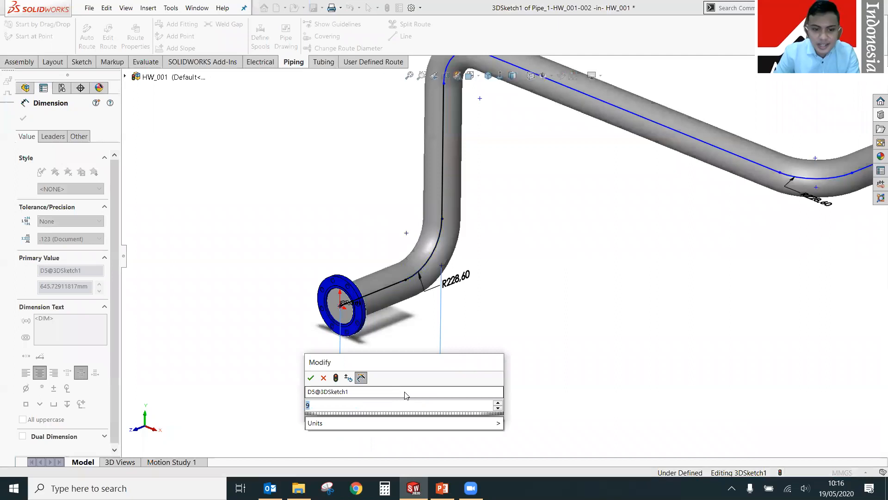
pyautogui.press('Return')
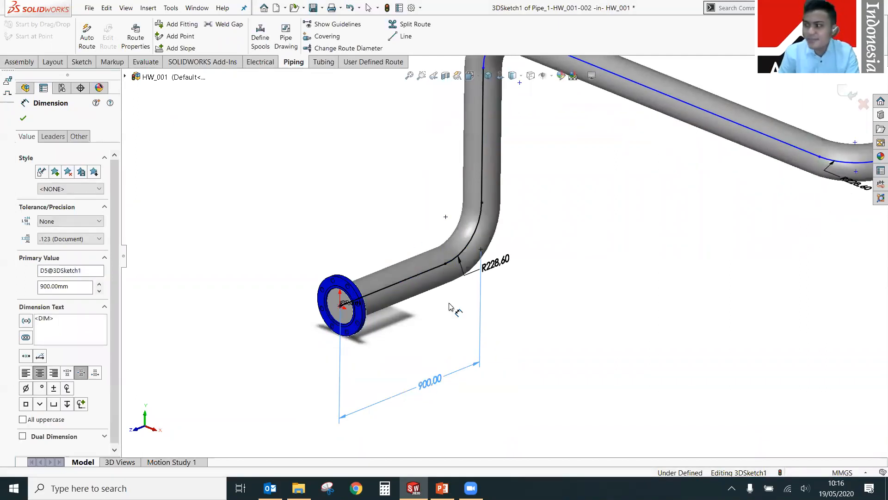
# Dimension the vertical route run between its two bend corners at 900 mm.
pyautogui.click(491, 185)
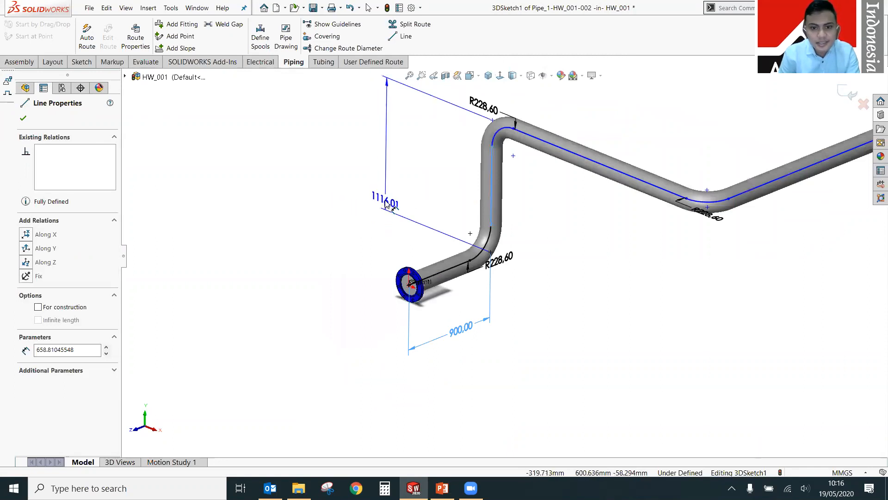
pyautogui.click(388, 205)
pyautogui.write('900')
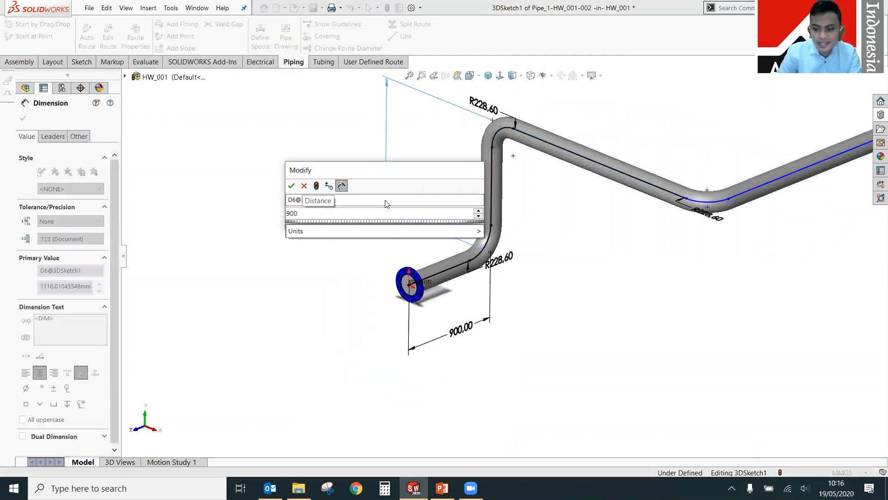
pyautogui.press('Return')
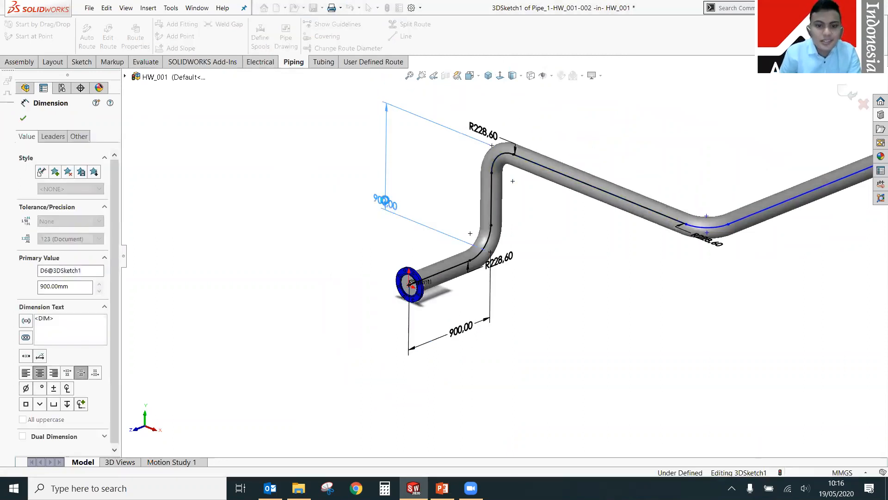
pyautogui.moveTo(386, 186); pyautogui.dragTo(392, 155)
pyautogui.click(410, 318)
# Examine the flange end and how the first run's dimension spans from the flange centre to the bend corner.
pyautogui.scroll(-3, 410, 315)
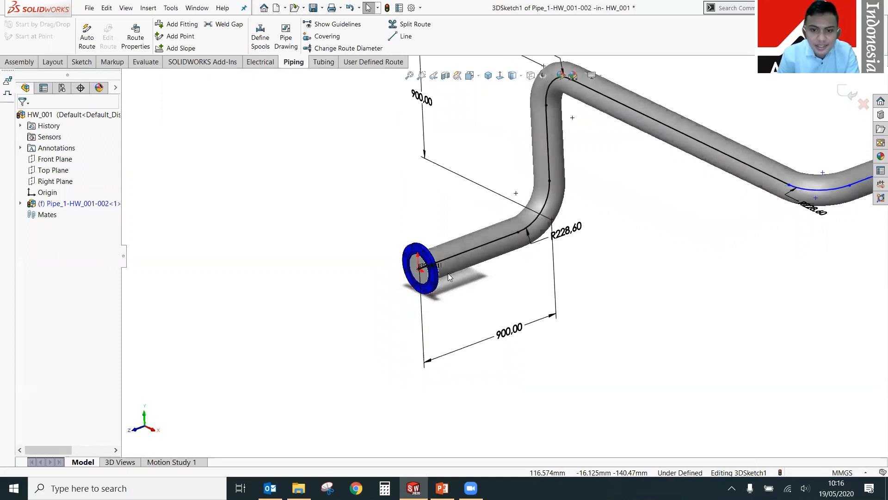
pyautogui.scroll(-2, 447, 272)
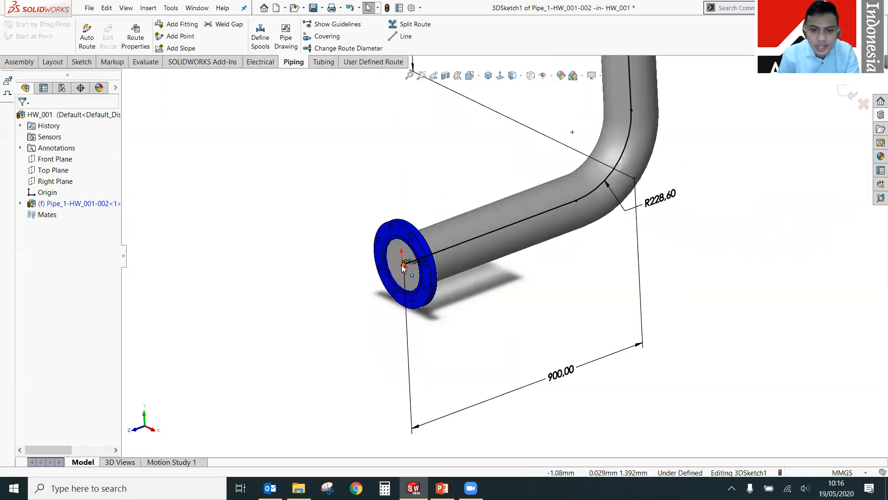
pyautogui.scroll(3, 402, 268)
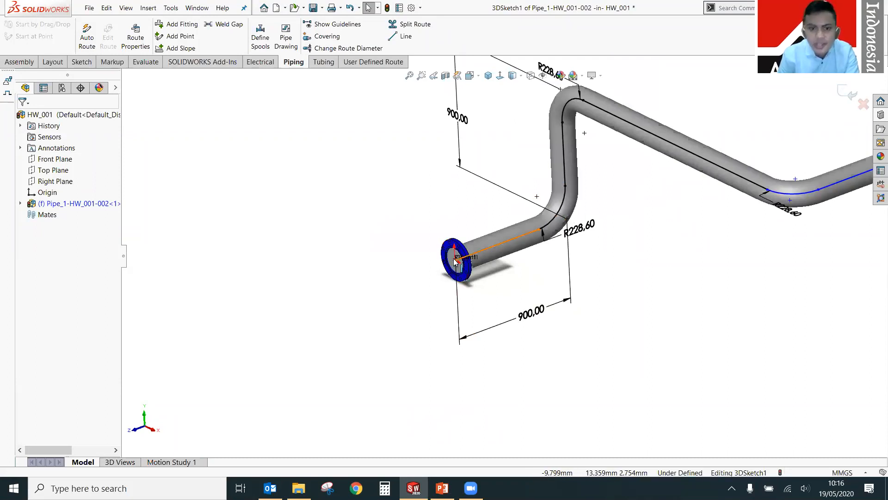
pyautogui.scroll(-2, 456, 261)
pyautogui.scroll(3, 501, 242)
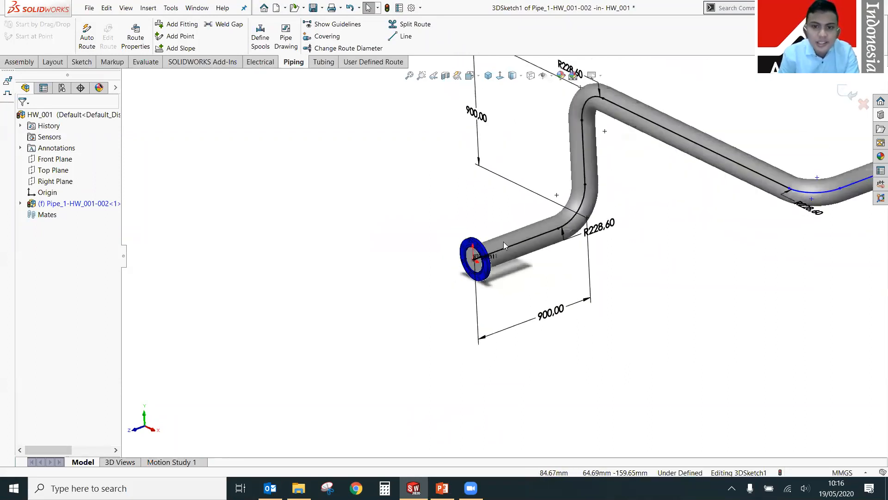
pyautogui.scroll(2, 479, 206)
pyautogui.scroll(-2, 667, 211)
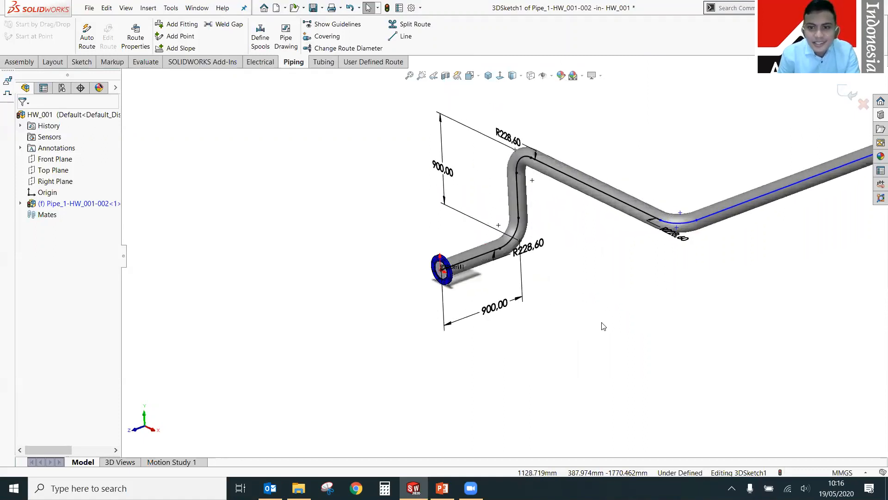
# Dimension the run along X after the vertical section at 1800 mm.
pyautogui.moveTo(281, 318); pyautogui.dragTo(291, 217, button='right')
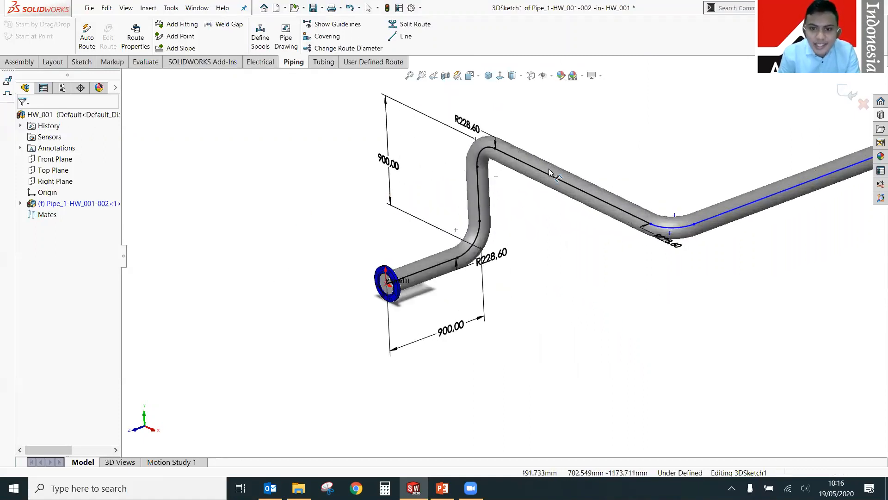
pyautogui.scroll(1, 575, 129)
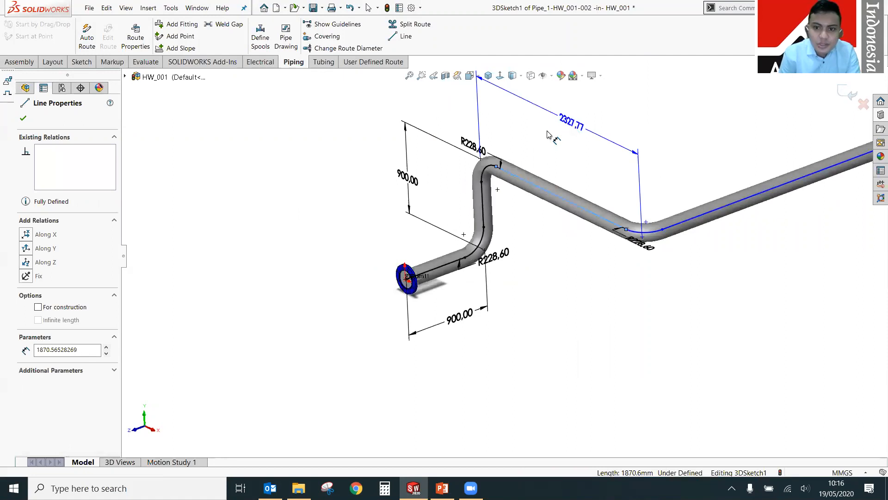
pyautogui.click(546, 132)
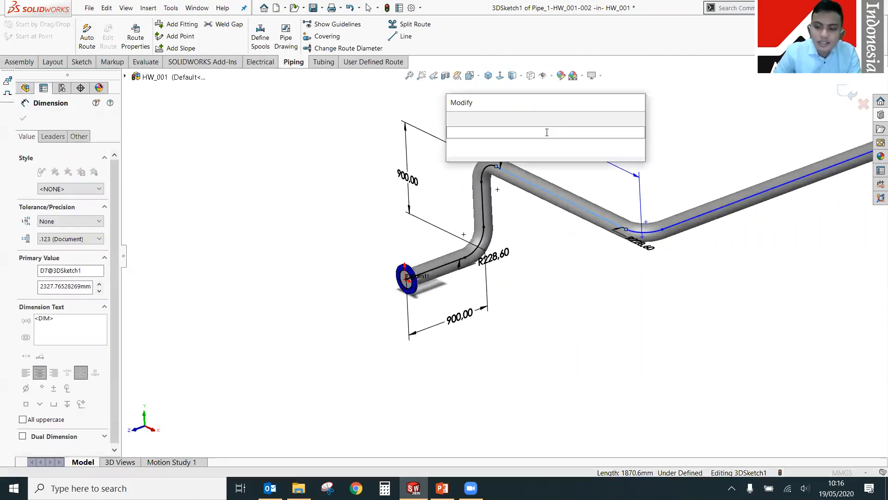
pyautogui.write('1800')
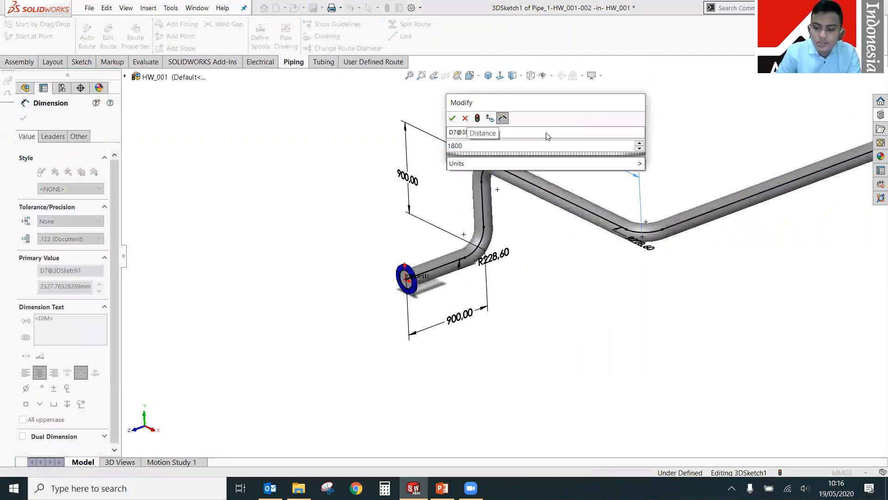
pyautogui.press('Return')
pyautogui.click(620, 165)
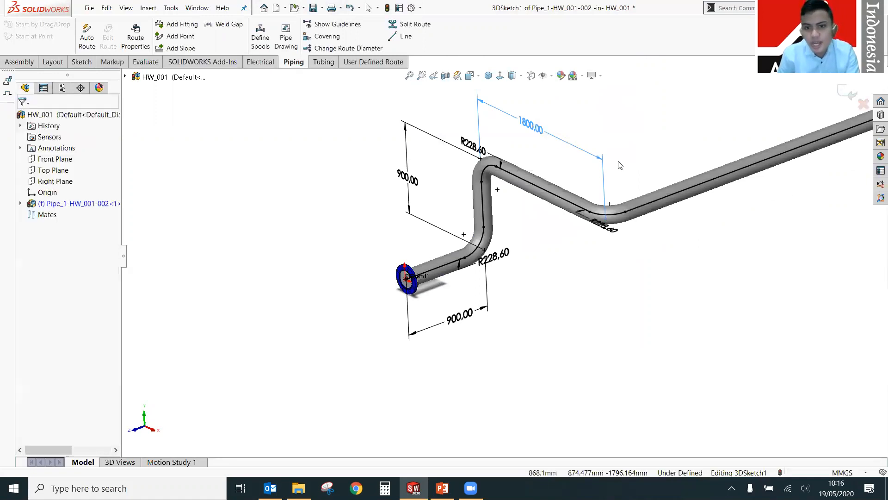
# Dimension the long run along Z between its two bend corners at 3000 mm.
pyautogui.scroll(2, 698, 296)
pyautogui.click(691, 183)
pyautogui.click(682, 155)
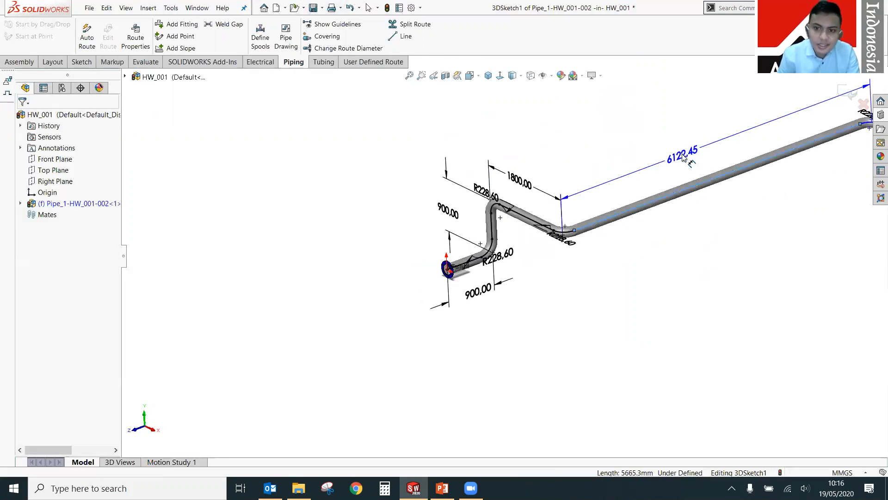
pyautogui.write('300')
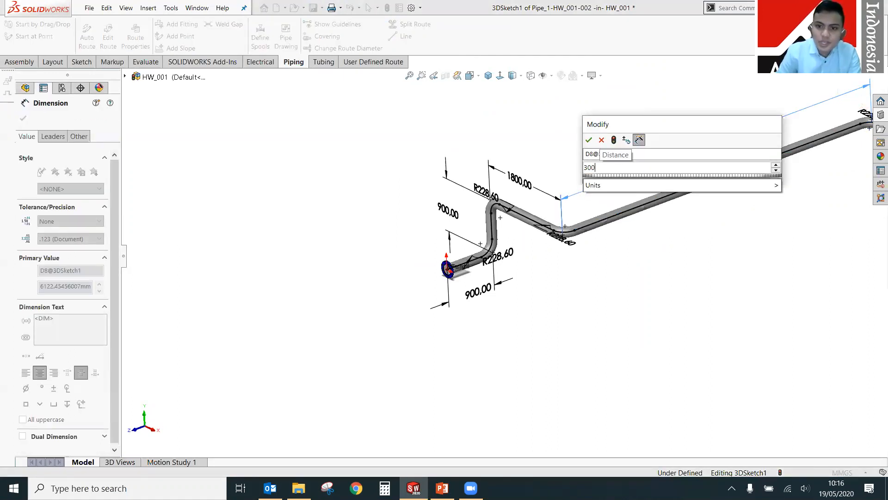
pyautogui.write('0')
pyautogui.press('Return')
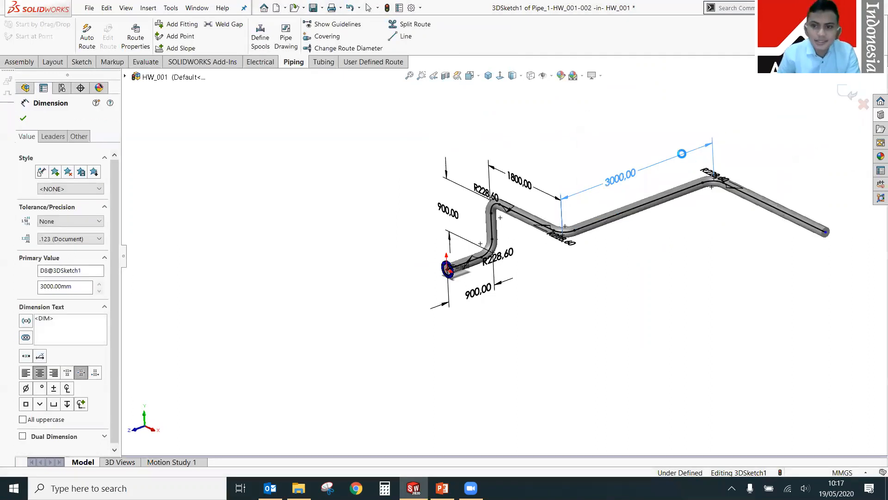
# Dimension the final run, from the last bend corner to the open pipe end, at 1200 mm.
pyautogui.click(772, 209)
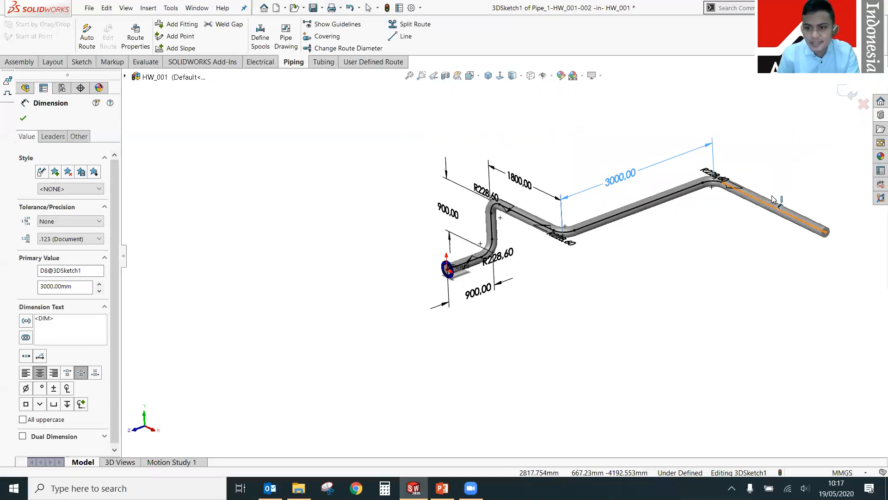
pyautogui.click(780, 164)
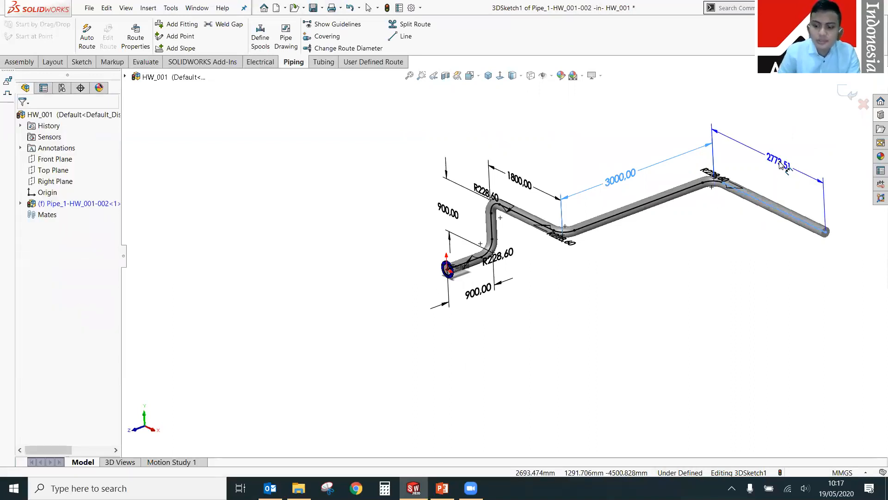
pyautogui.write('1200')
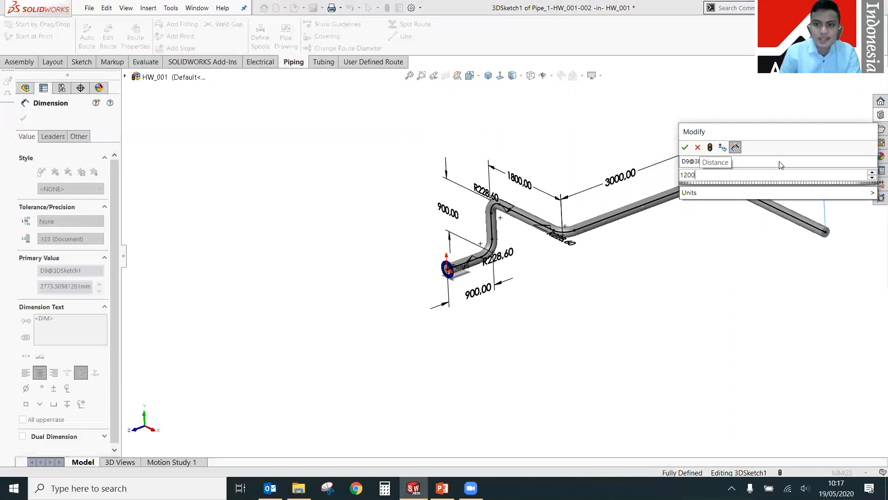
pyautogui.press('Return')
pyautogui.press('Escape')
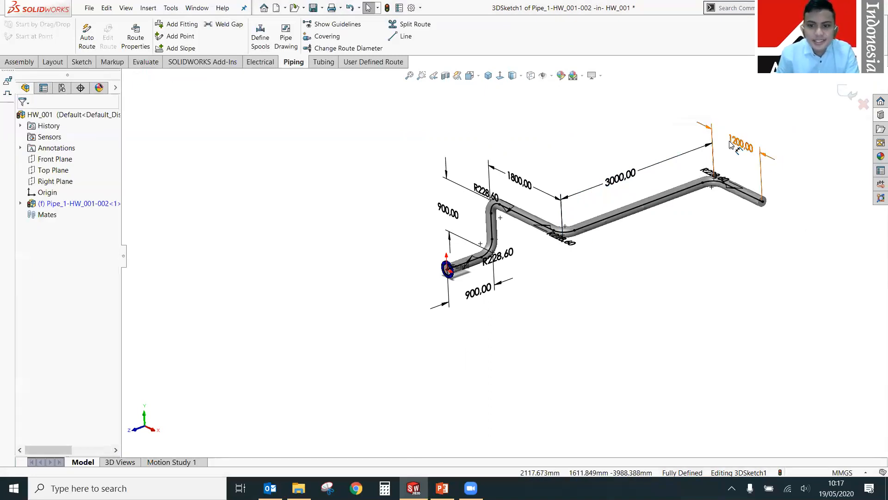
# Check the dimensioned route and its open pipe end, and exit the route sketch to generate the pipes and elbows.
pyautogui.press('f')
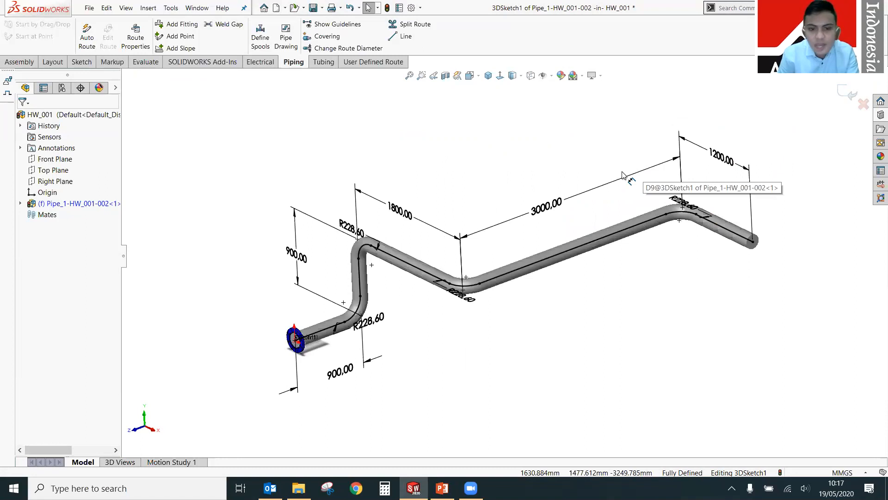
pyautogui.moveTo(687, 258); pyautogui.dragTo(715, 255, button='middle')
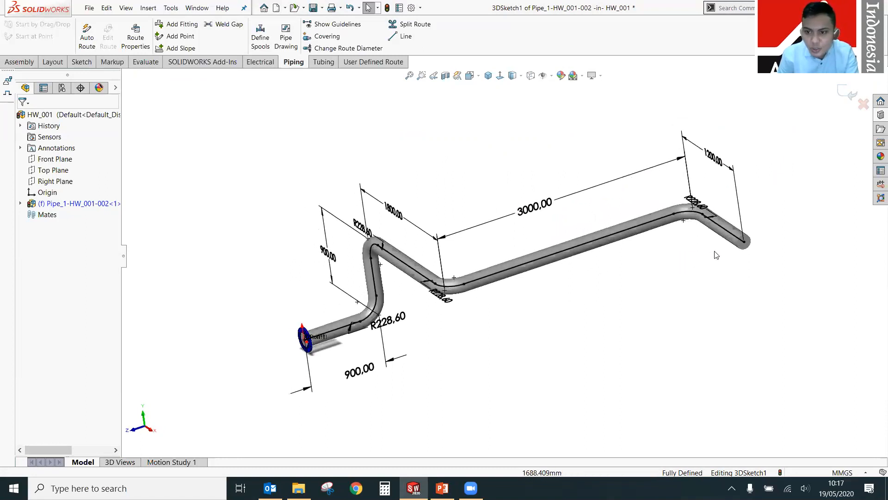
pyautogui.scroll(-3, 716, 250)
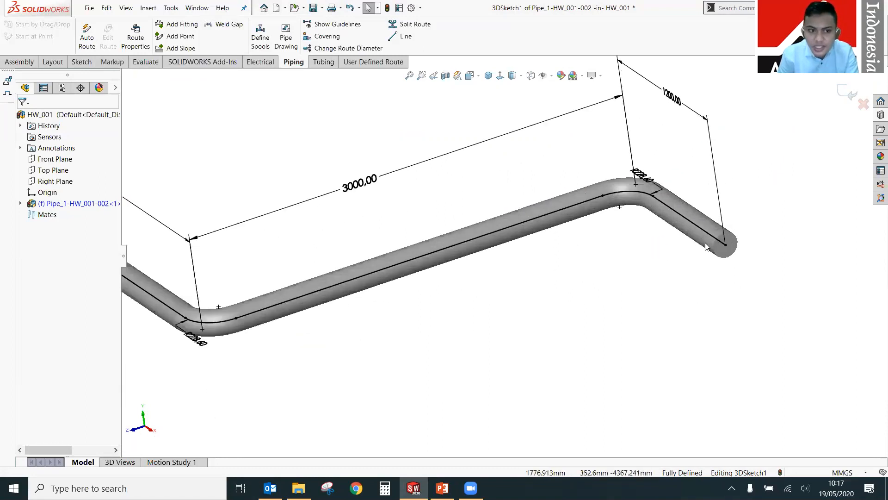
pyautogui.moveTo(706, 245); pyautogui.dragTo(711, 252, button='middle')
pyautogui.scroll(-2, 708, 259)
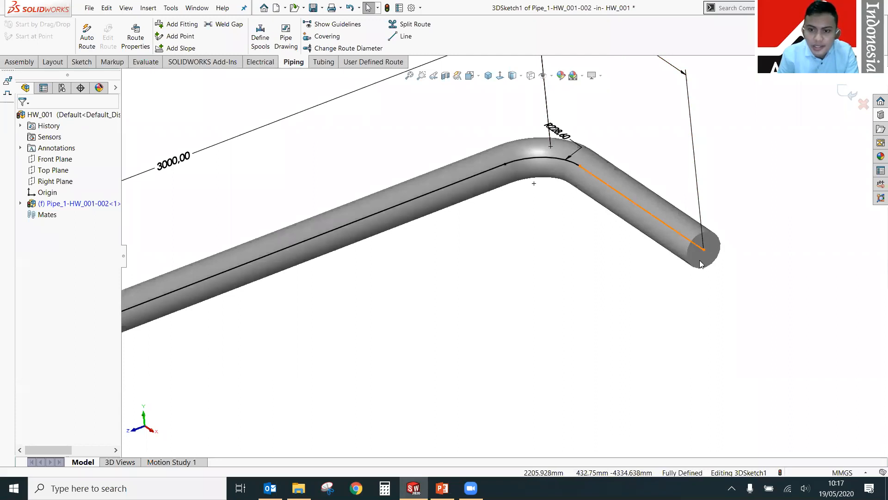
pyautogui.scroll(2, 539, 213)
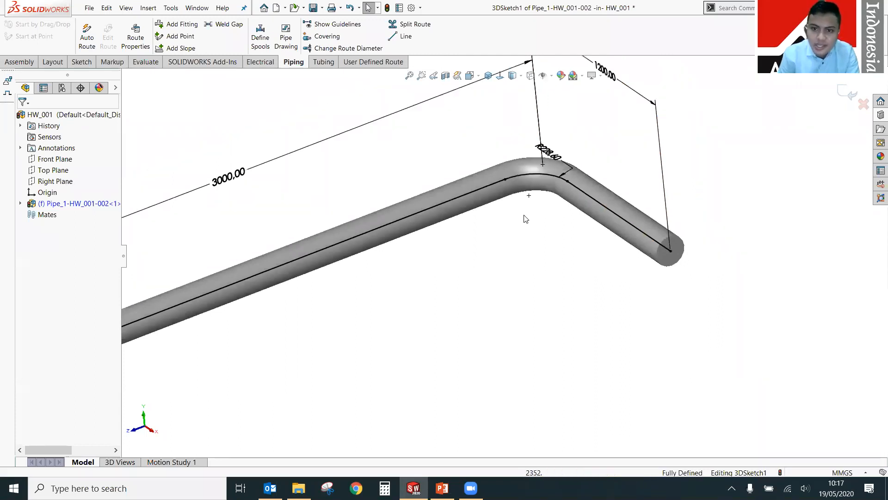
pyautogui.scroll(1, 857, 100)
pyautogui.click(846, 92)
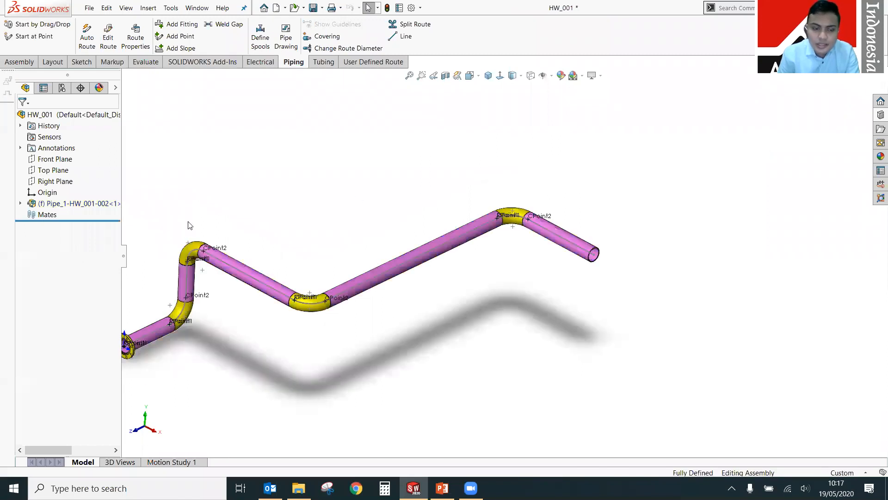
# Examine the generated pipes and elbows in a planar section view parallel to the Front Plane, offset -908 mm, and close the section.
pyautogui.press('f')
pyautogui.scroll(-3, 404, 291)
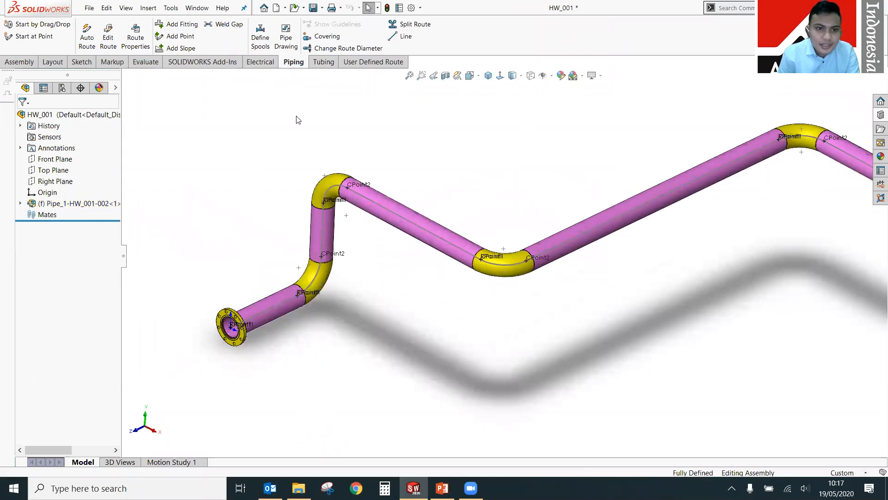
pyautogui.click(445, 76)
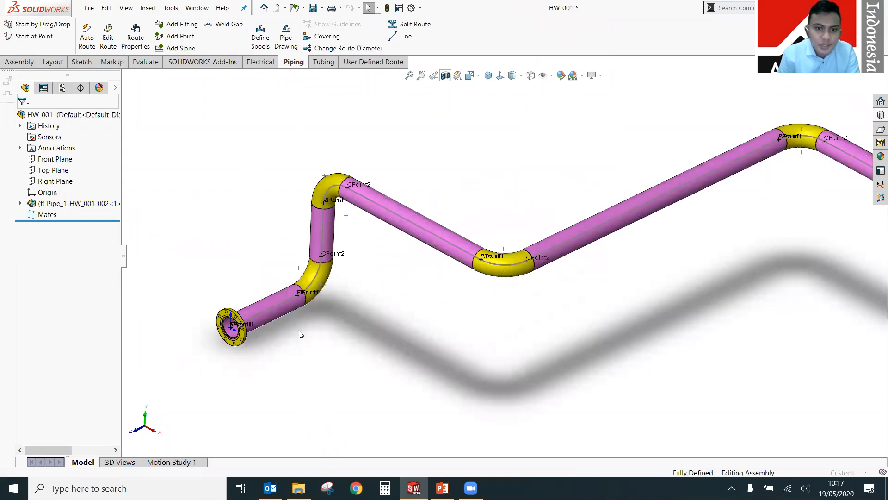
pyautogui.moveTo(408, 345); pyautogui.dragTo(441, 251)
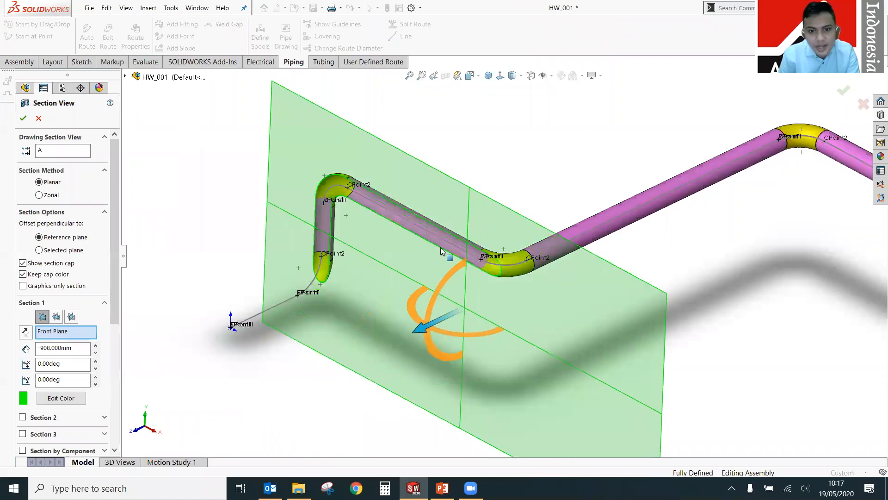
pyautogui.scroll(-2, 441, 245)
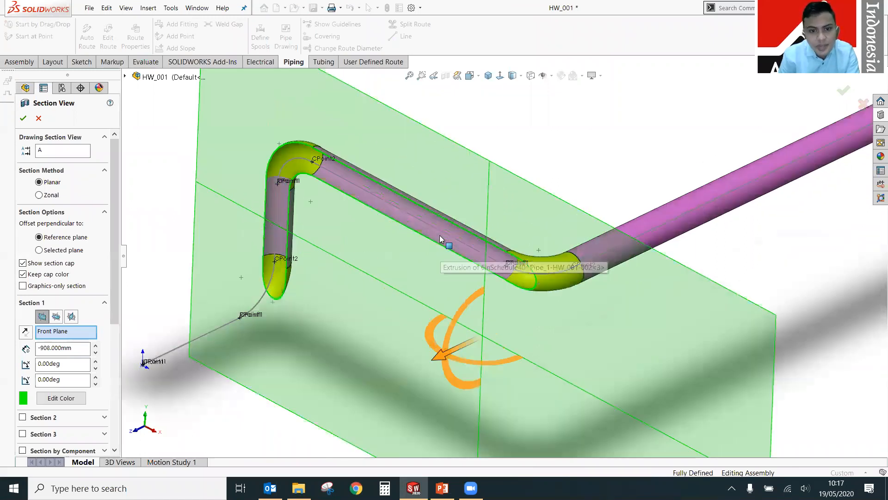
pyautogui.moveTo(443, 238); pyautogui.dragTo(413, 238, button='middle')
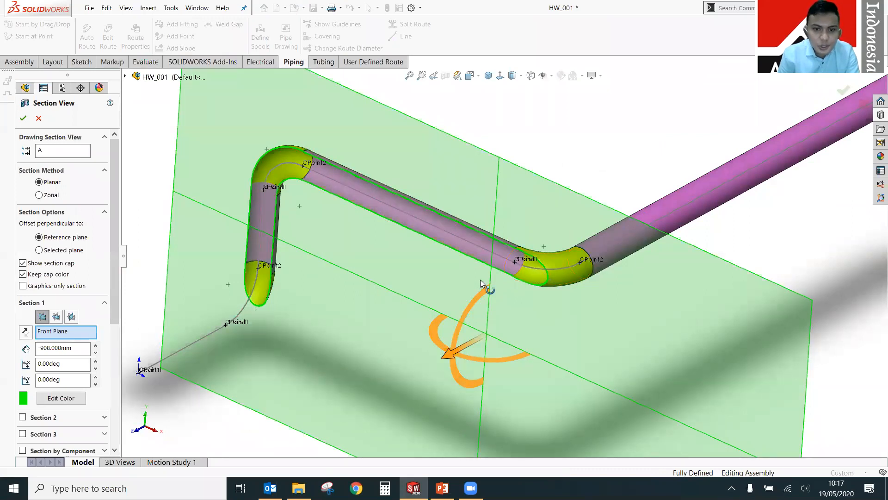
pyautogui.scroll(3, 480, 279)
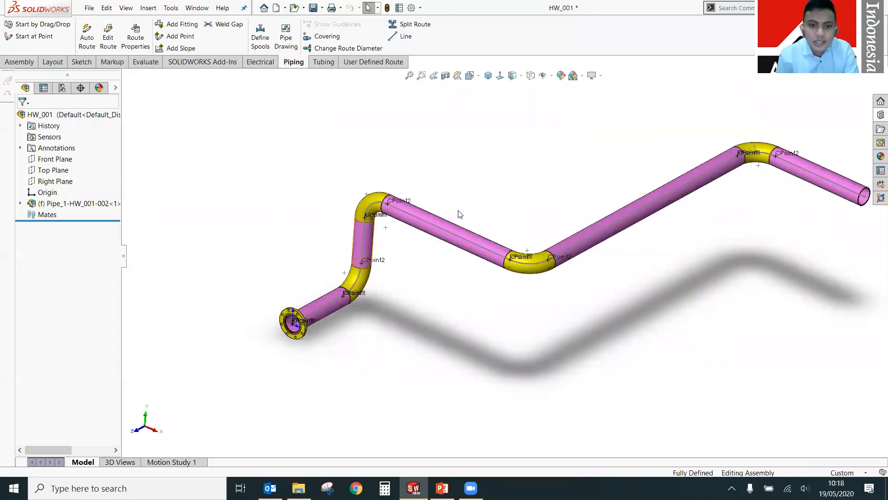
pyautogui.scroll(2, 453, 214)
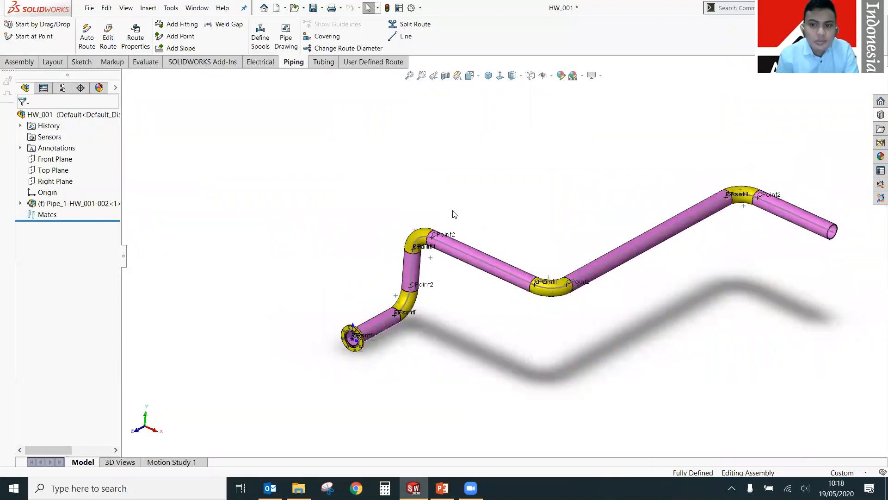
# Reopen the pipe route subassembly of HW_001 for route editing.
pyautogui.rightClick(76, 205)
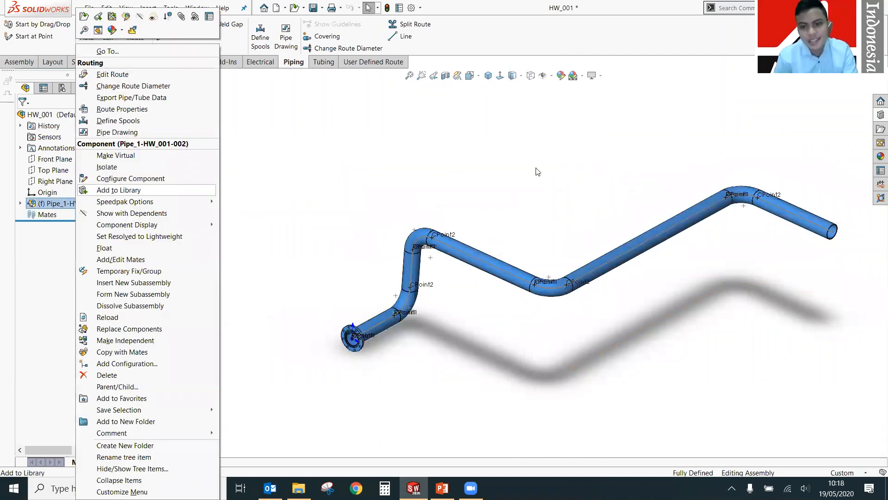
pyautogui.press('Return')
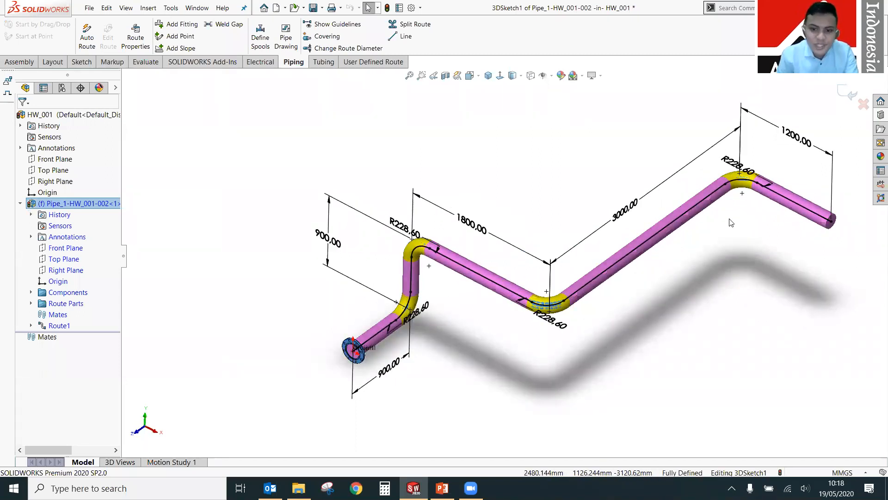
pyautogui.scroll(-2, 681, 274)
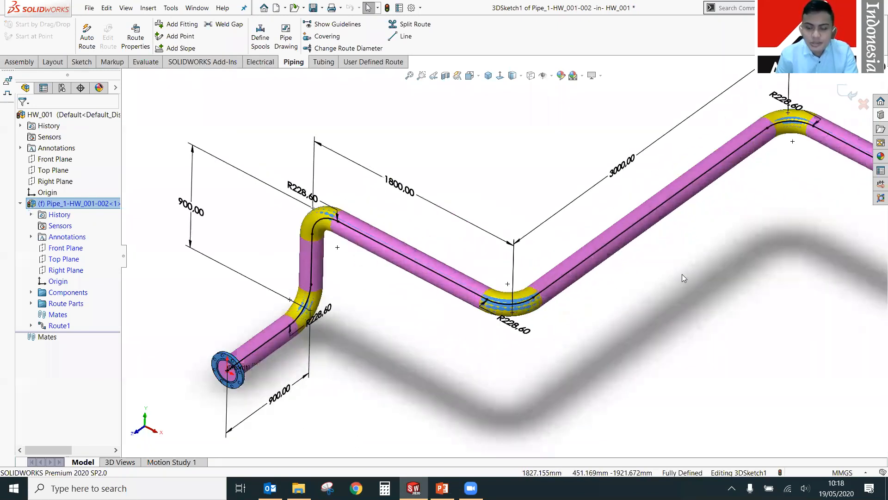
pyautogui.scroll(3, 682, 274)
pyautogui.scroll(-2, 435, 296)
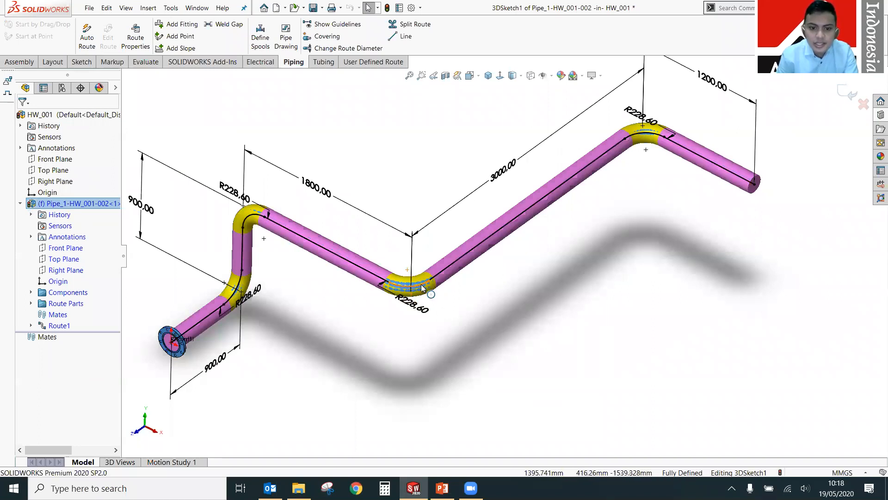
# Delete the bend arc at the corner between the 1800 mm and 3000 mm runs.
pyautogui.click(421, 288)
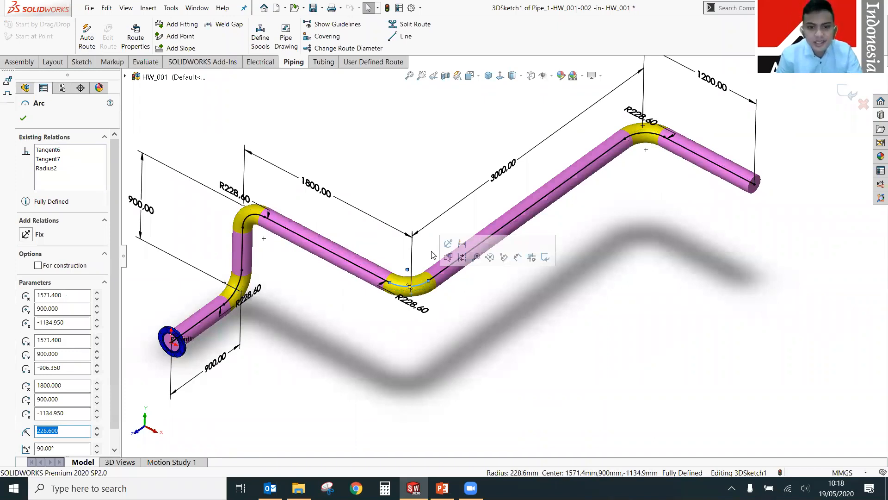
pyautogui.click(452, 295)
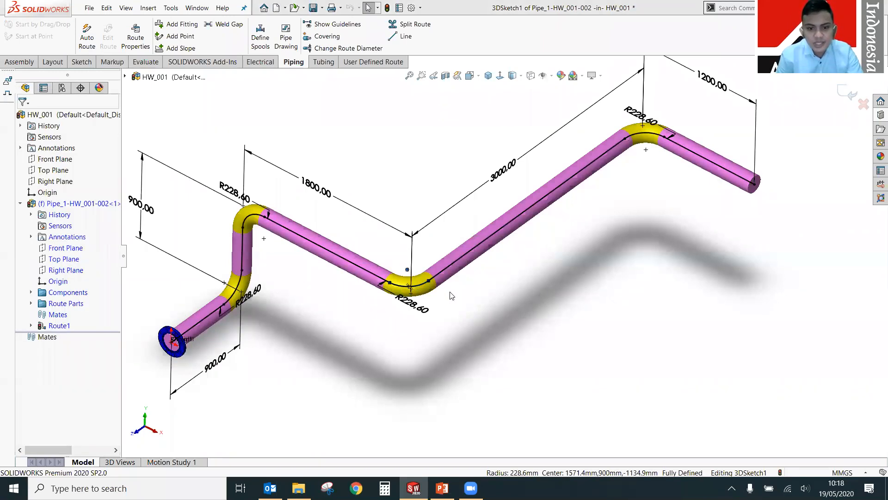
pyautogui.press('Delete')
pyautogui.scroll(-2, 422, 309)
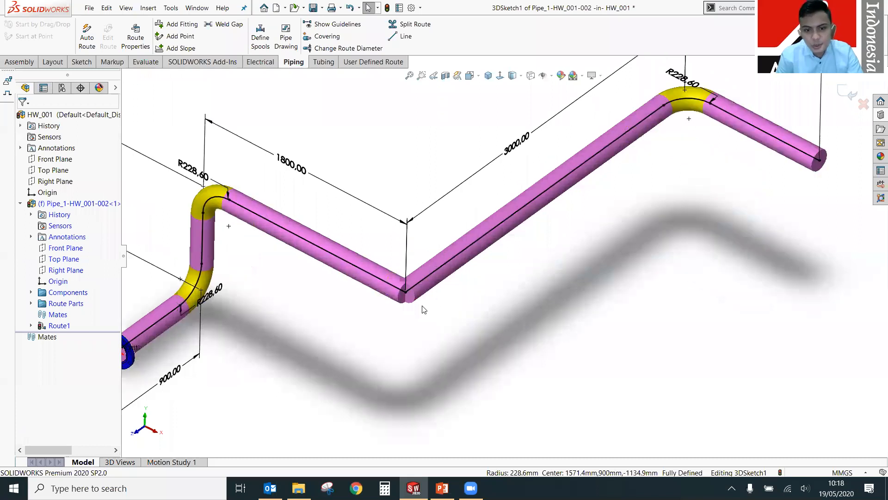
pyautogui.scroll(-5, 421, 309)
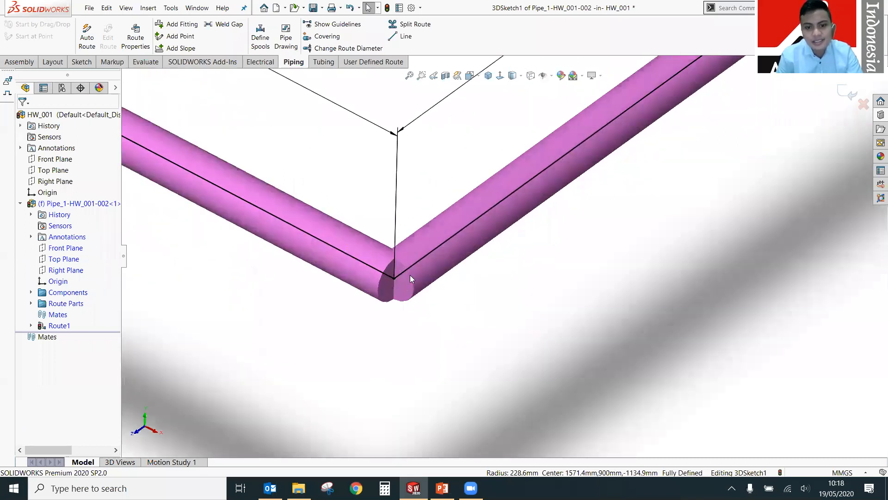
pyautogui.scroll(1, 855, 120)
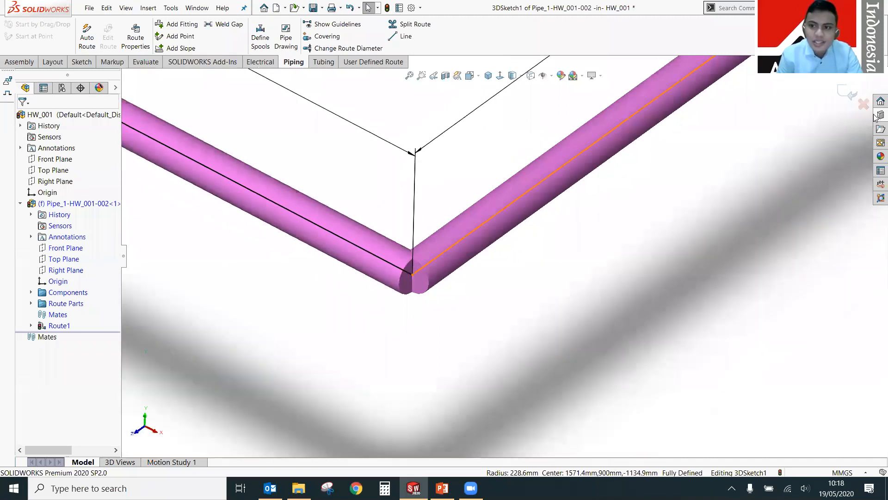
# Insert a straight tee inch from the piping library at the open corner, using configuration Tee Inch 6 Sch40, and place no further copies.
pyautogui.scroll(3, 864, 163)
pyautogui.moveTo(881, 234); pyautogui.dragTo(881, 241)
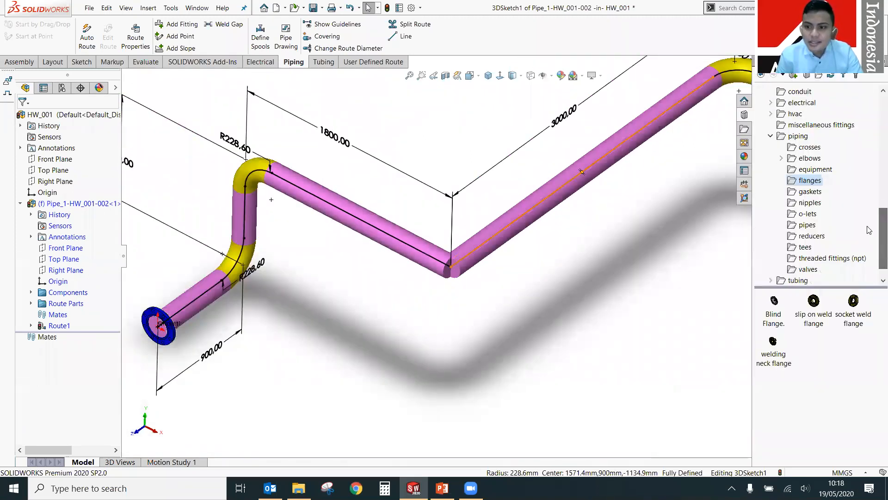
pyautogui.click(807, 248)
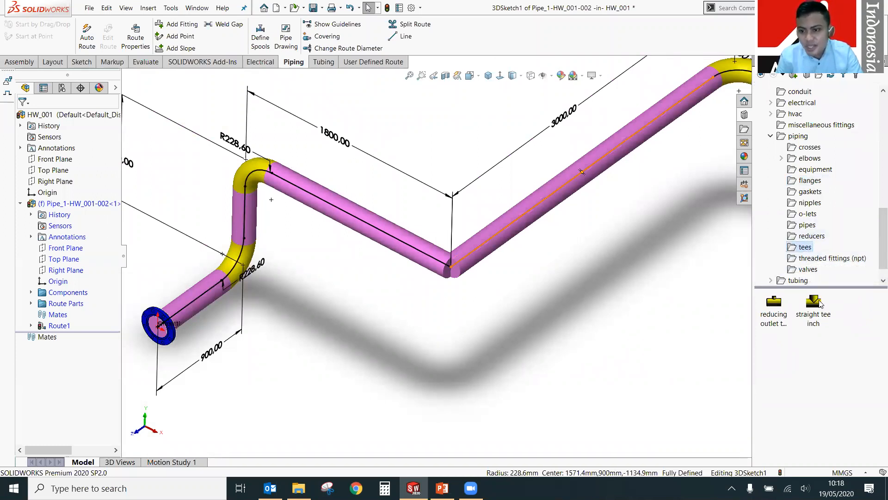
pyautogui.moveTo(814, 310)
pyautogui.moveTo(813, 309); pyautogui.dragTo(452, 259)
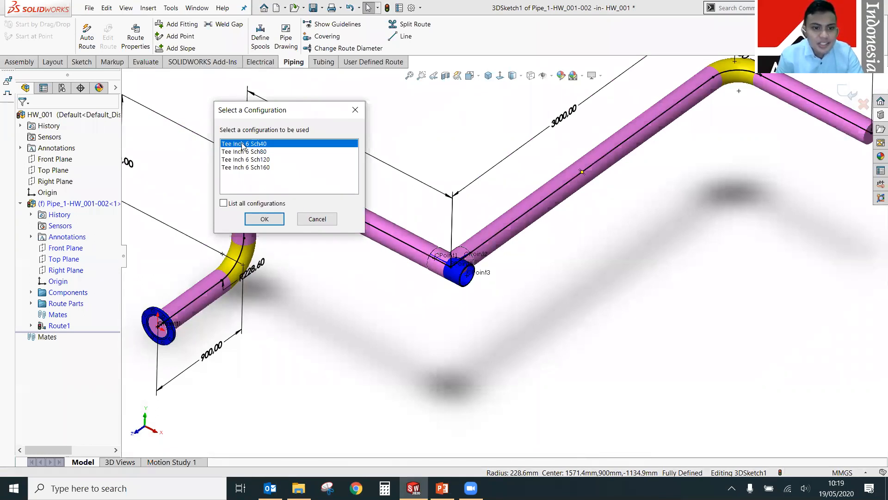
pyautogui.press('Return')
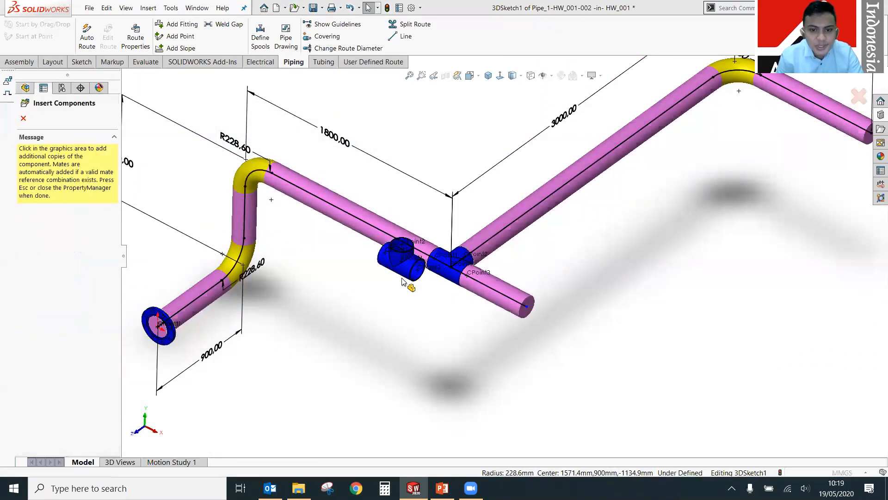
pyautogui.press('Escape')
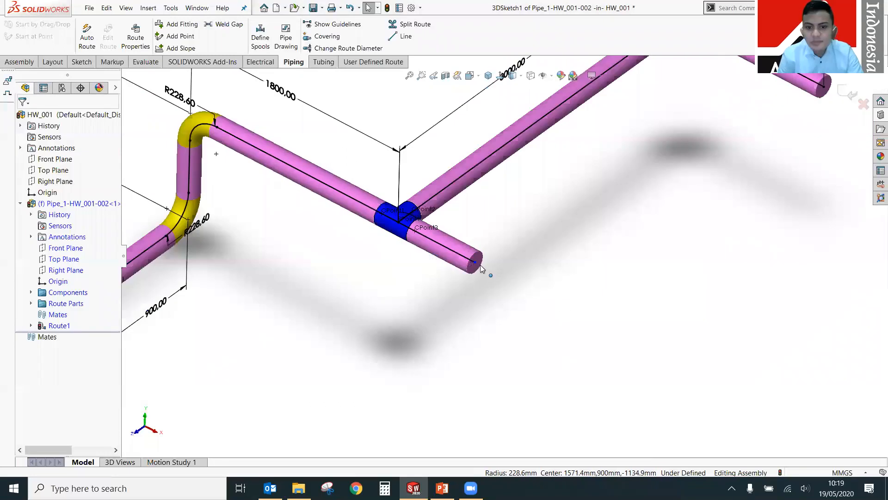
# Lengthen the pipe stub on the tee's free outlet so its open end lies at about X 2755 mm.
pyautogui.moveTo(475, 261); pyautogui.dragTo(531, 303)
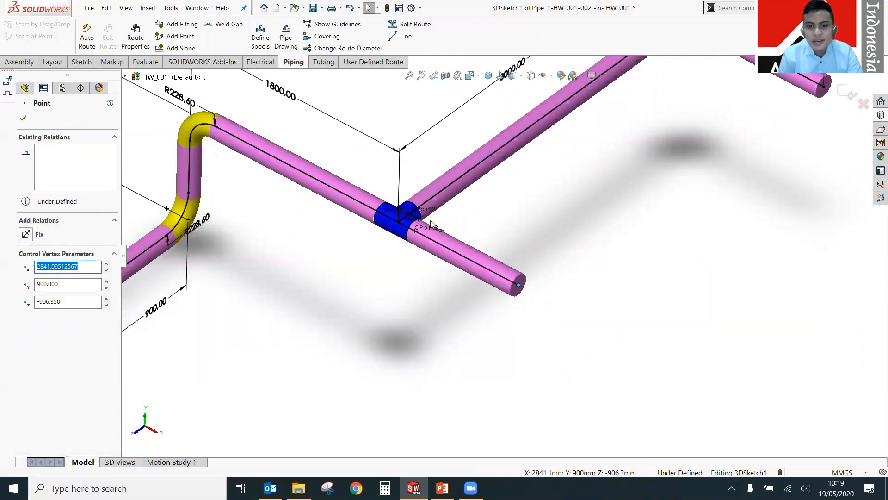
pyautogui.moveTo(519, 288); pyautogui.dragTo(509, 282)
pyautogui.press('Escape')
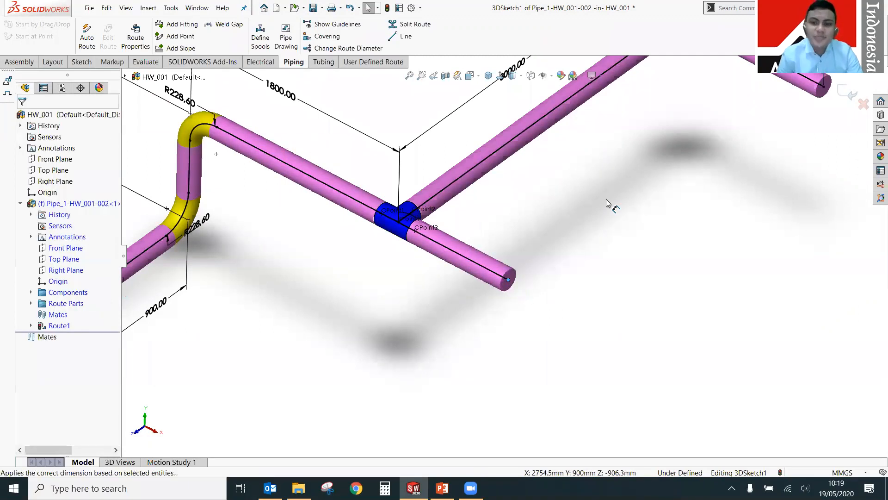
pyautogui.press('f')
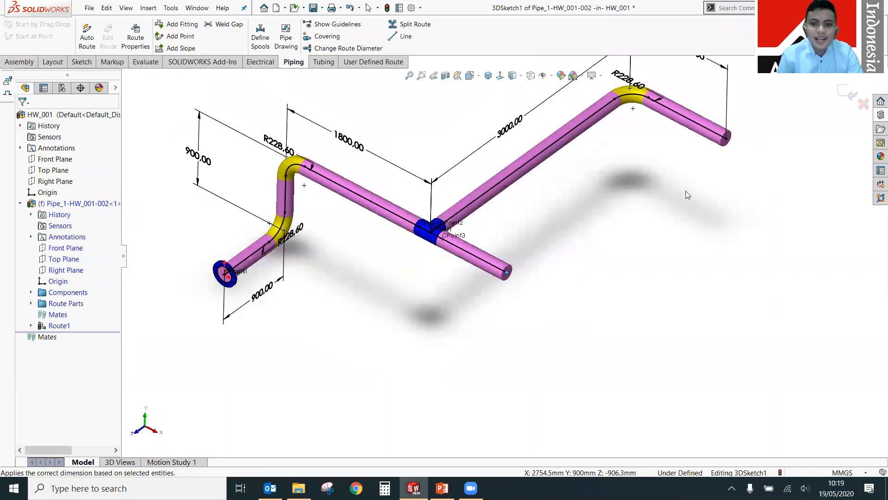
pyautogui.press('Escape')
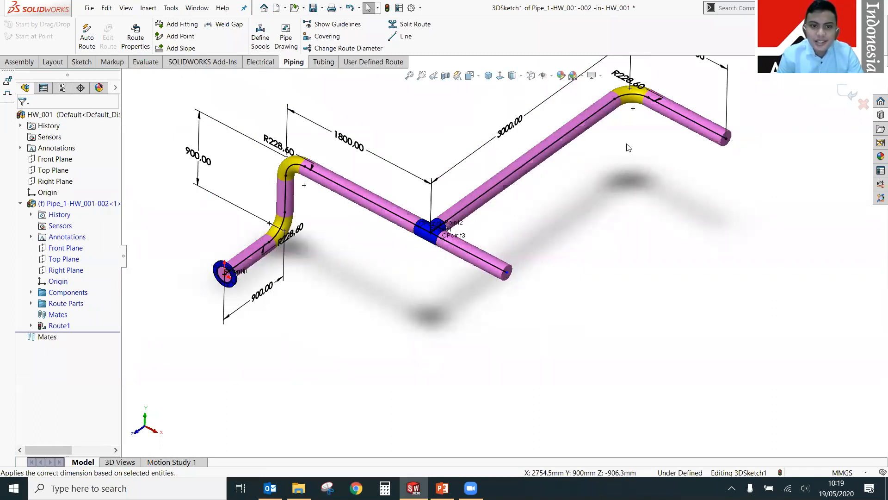
# Draw a route line from the open end of the final 1200 mm run to the tee stub's end, closing the loop.
pyautogui.press('l')
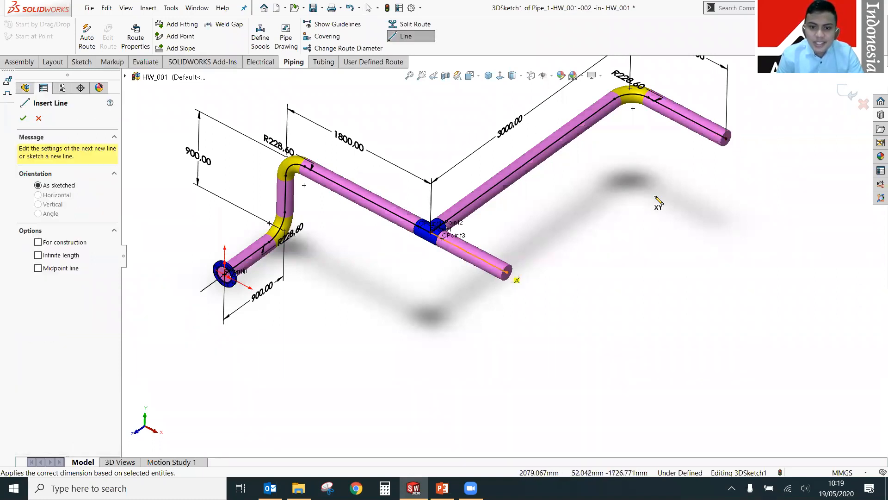
pyautogui.click(725, 138)
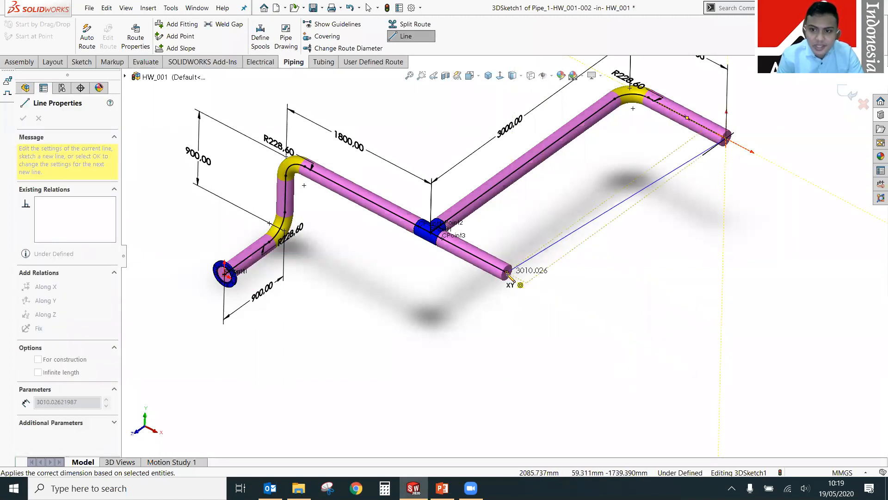
pyautogui.click(507, 273)
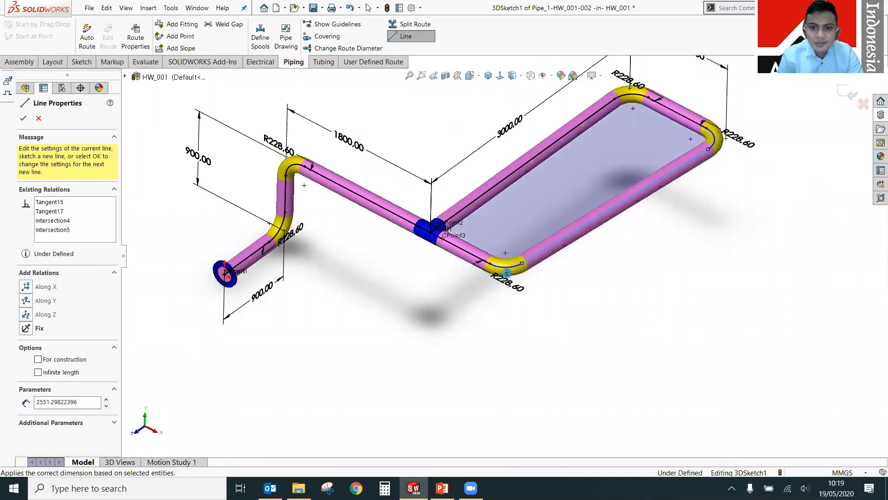
pyautogui.press('Escape')
# Dimension the run from the tee to the loop's nearest bend corner at 1200 mm.
pyautogui.moveTo(673, 243); pyautogui.dragTo(726, 124, button='middle')
pyautogui.scroll(-3, 580, 285)
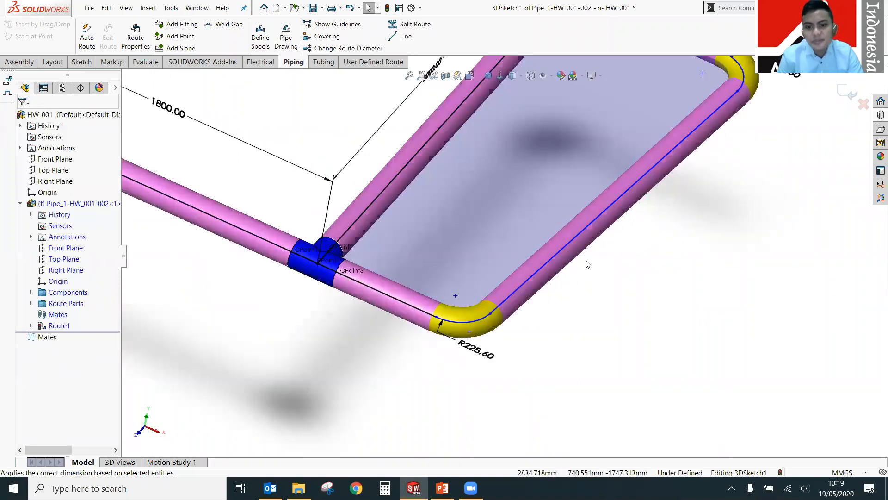
pyautogui.scroll(2, 468, 323)
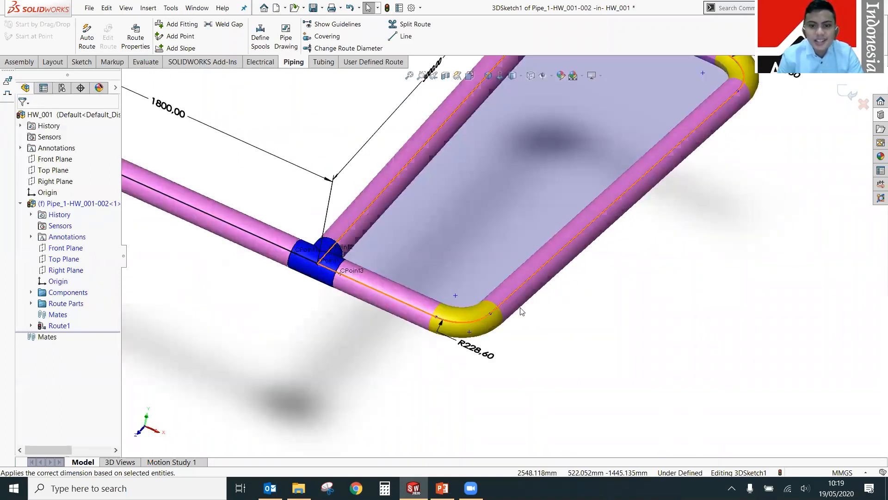
pyautogui.scroll(1, 571, 253)
pyautogui.scroll(2, 503, 256)
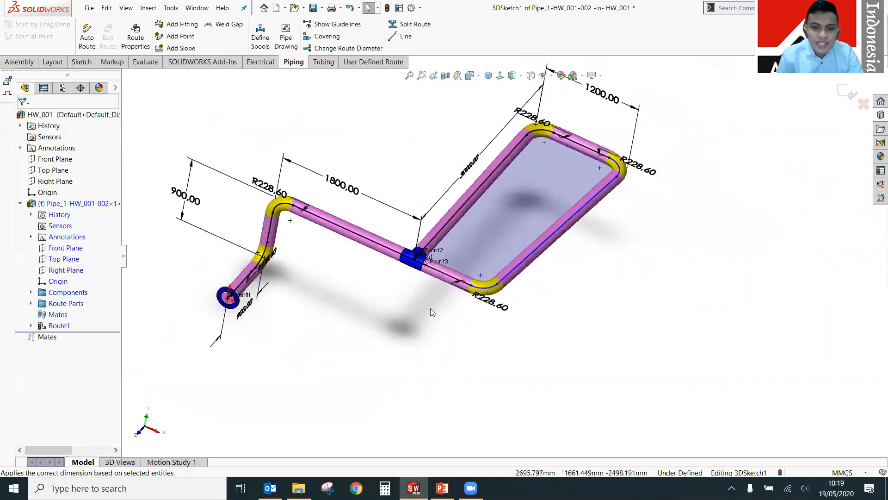
pyautogui.scroll(-1, 430, 308)
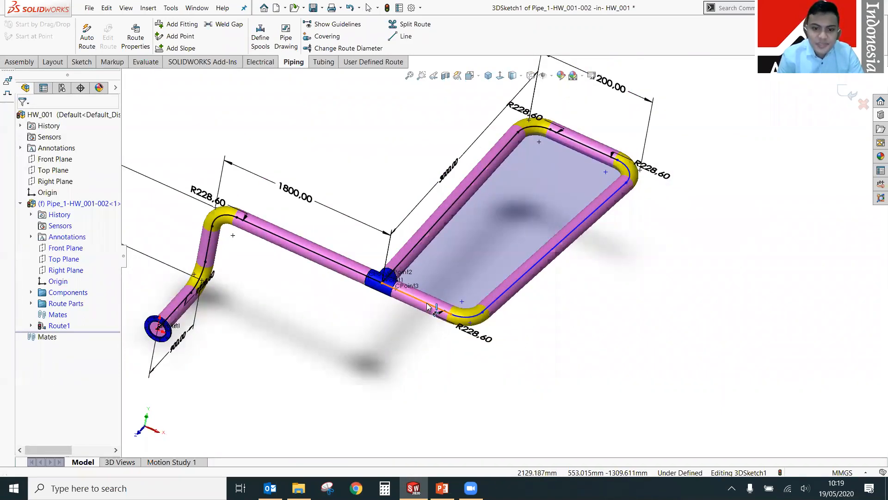
pyautogui.click(414, 352)
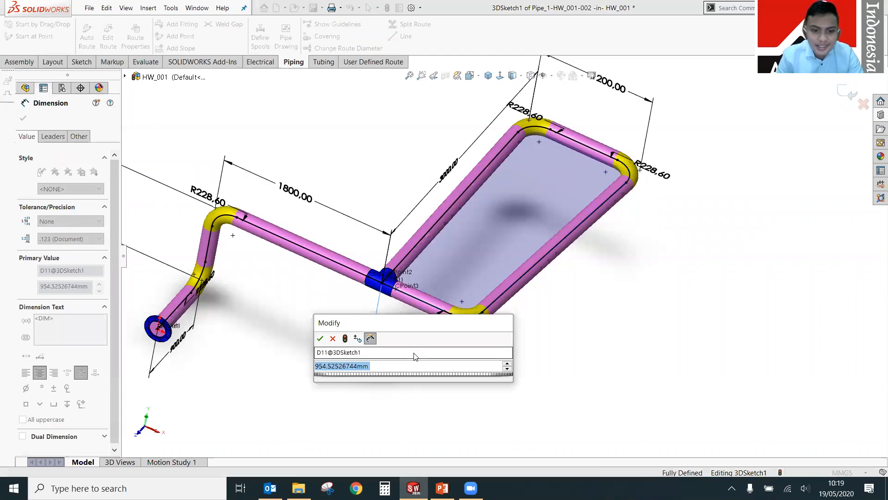
pyautogui.write('1200')
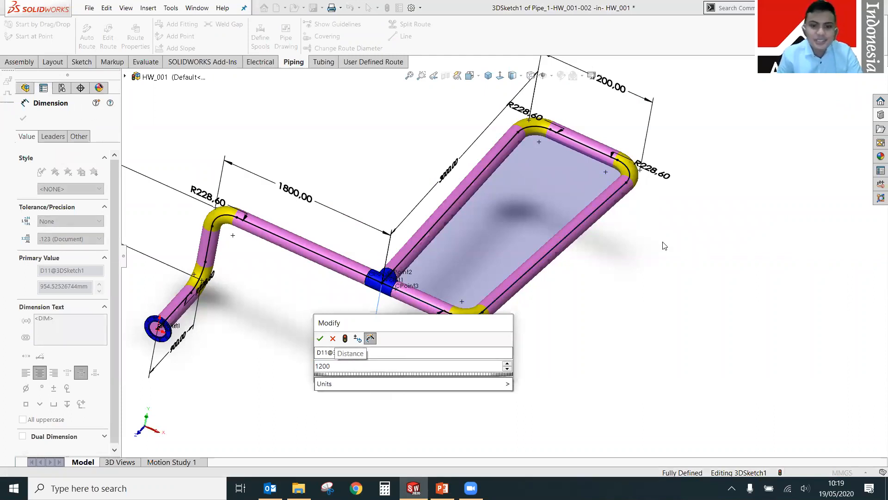
pyautogui.press('Return')
pyautogui.press('Escape')
pyautogui.moveTo(635, 265); pyautogui.dragTo(566, 131, button='middle')
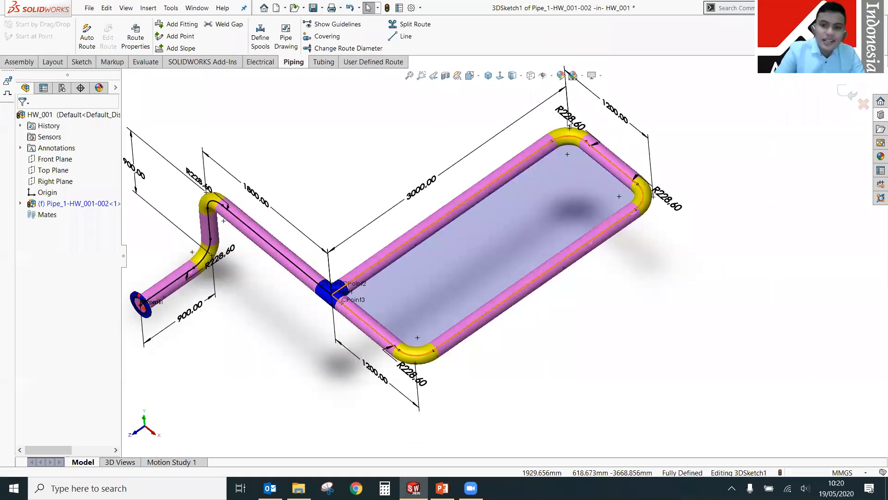
# Delete the bend arc at the far corner joining the 3000 mm run and the 1200 mm run.
pyautogui.scroll(-3, 569, 123)
pyautogui.click(567, 123)
pyautogui.press('Delete')
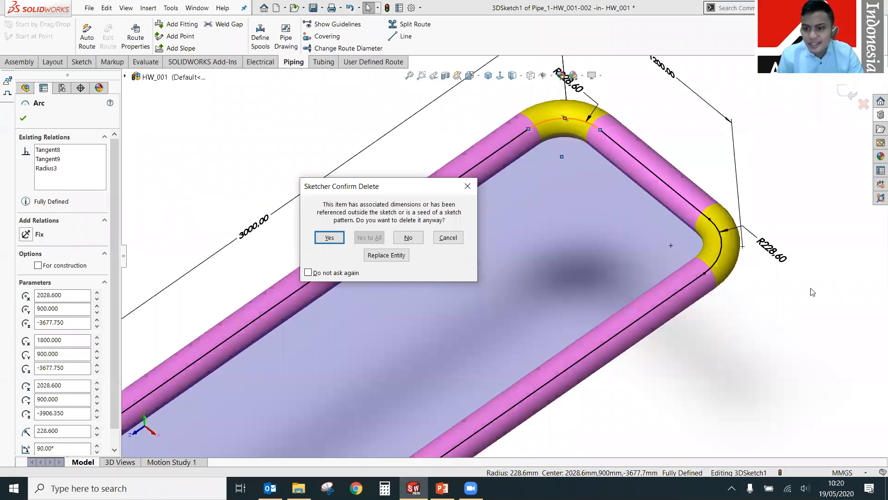
pyautogui.press('Return')
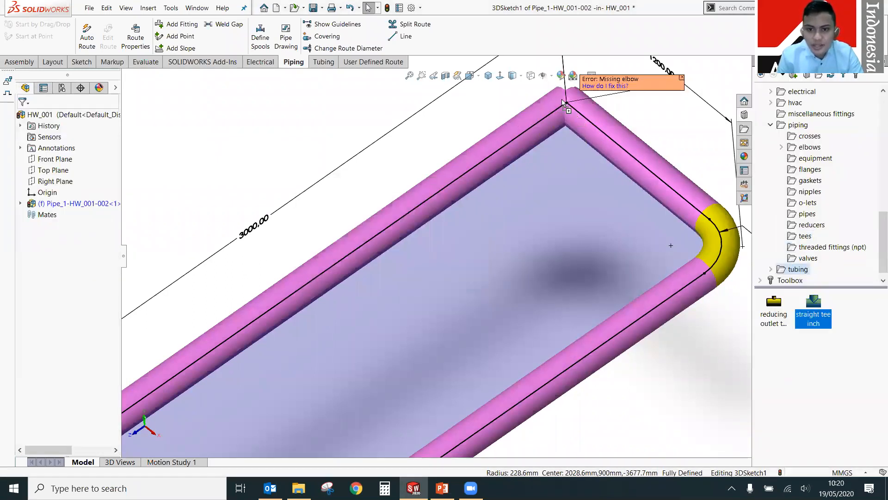
# Insert a straight tee inch at the far open corner, using configuration Tee Inch 6 Sch40, and place no further copies.
pyautogui.moveTo(568, 103); pyautogui.dragTo(568, 103)
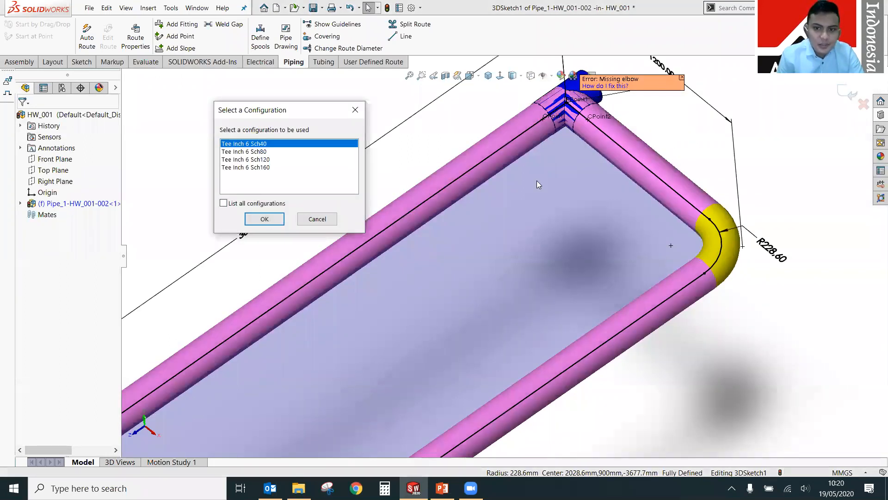
pyautogui.press('Return')
pyautogui.press('Escape')
pyautogui.scroll(2, 526, 219)
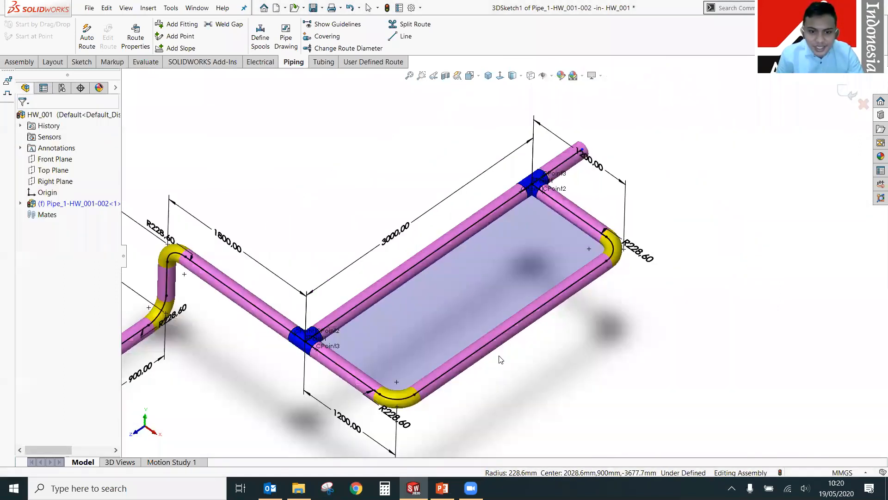
pyautogui.scroll(2, 504, 360)
pyautogui.scroll(1, 492, 360)
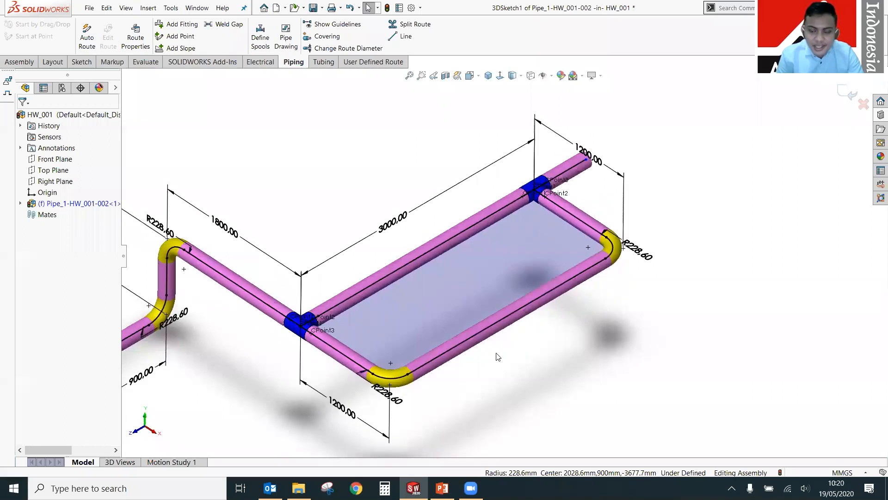
pyautogui.scroll(1, 496, 359)
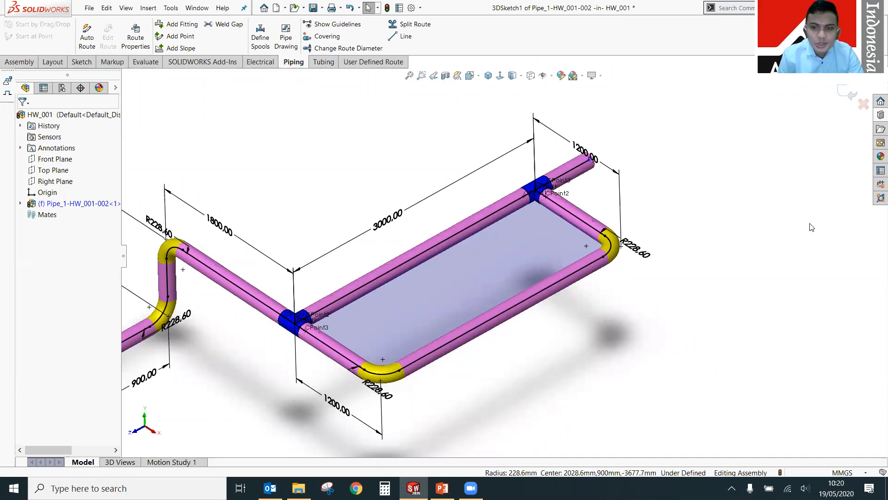
# Insert the butt-weld gate valve (Class 150, Schedule 40, NPS 6, BW), handwheel upright, in the outer long run without shortening the pipe.
pyautogui.click(880, 115)
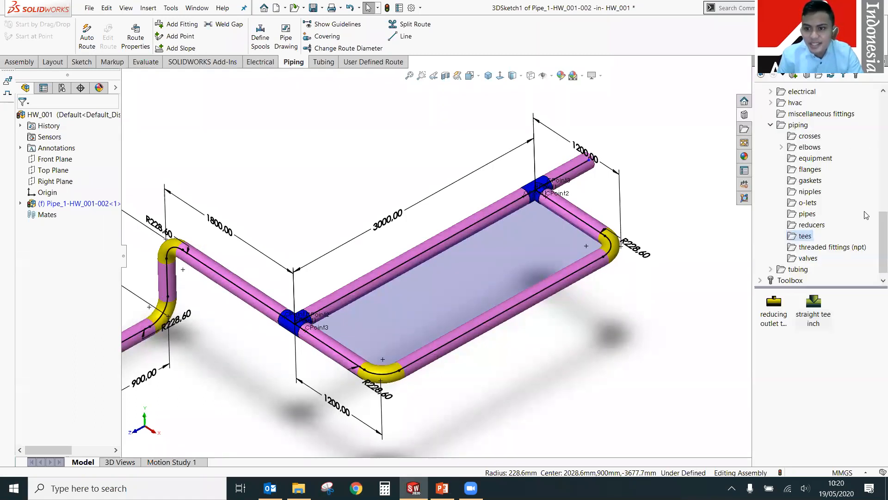
pyautogui.click(810, 259)
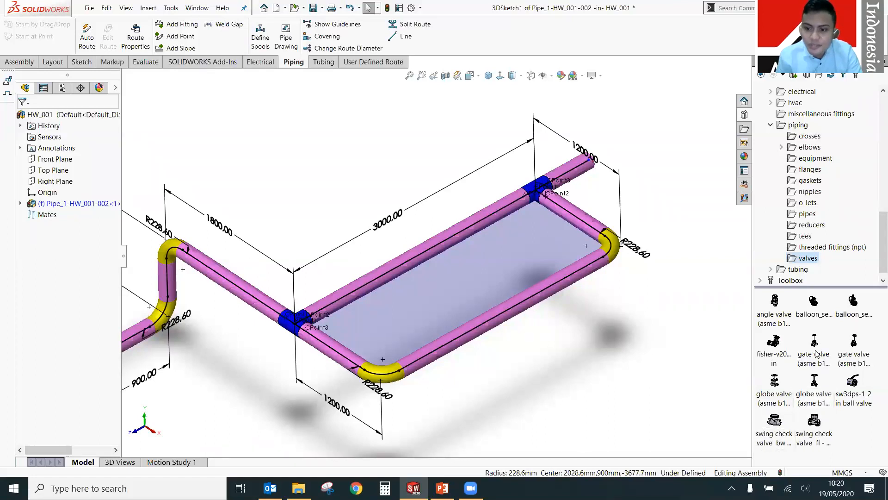
pyautogui.moveTo(817, 354)
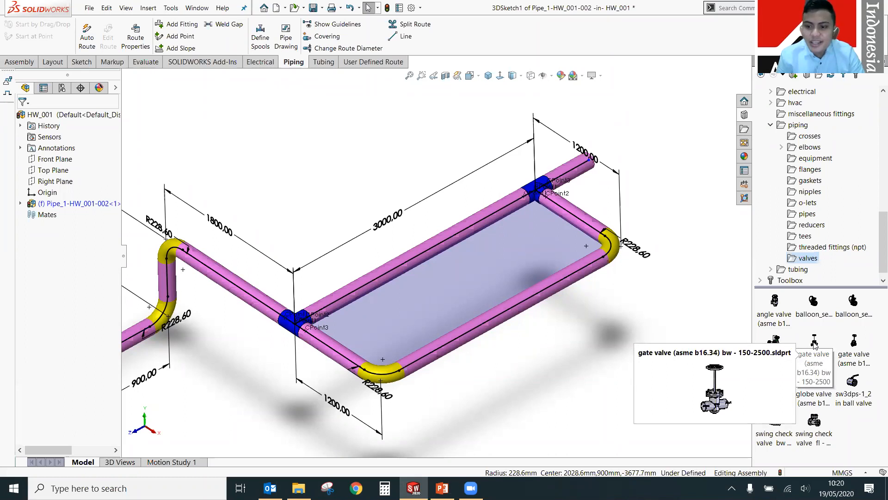
pyautogui.moveTo(808, 349); pyautogui.dragTo(458, 342)
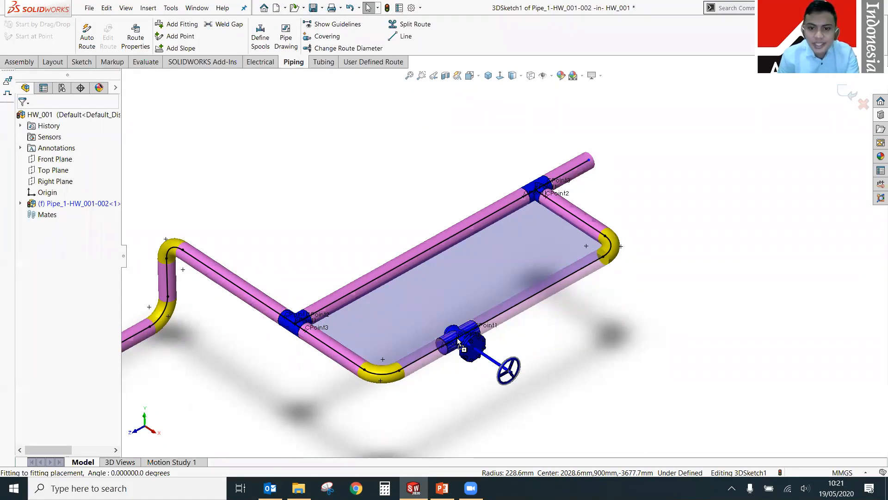
pyautogui.press('Tab')
pyautogui.moveTo(457, 338); pyautogui.dragTo(457, 338)
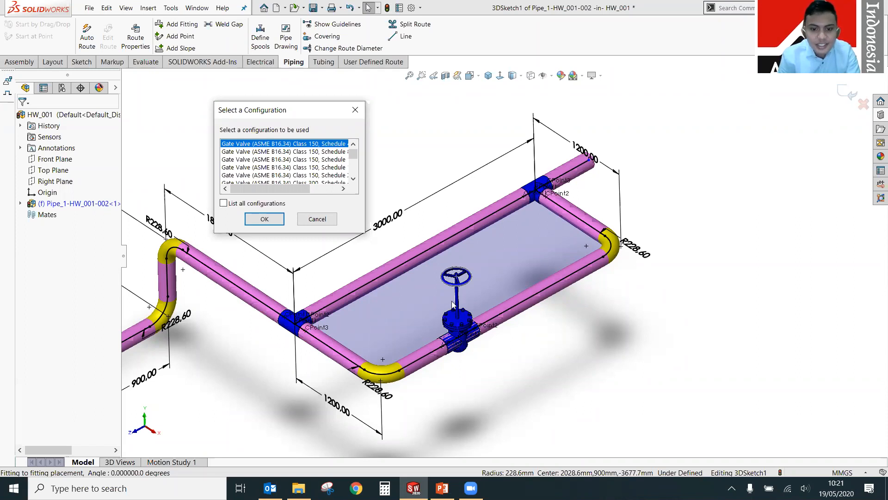
pyautogui.moveTo(285, 189); pyautogui.dragTo(329, 193)
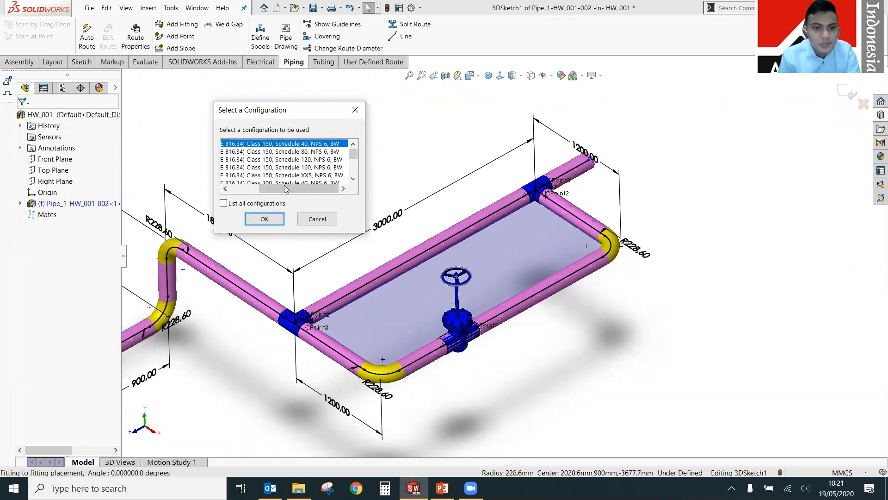
pyautogui.click(264, 219)
pyautogui.click(509, 245)
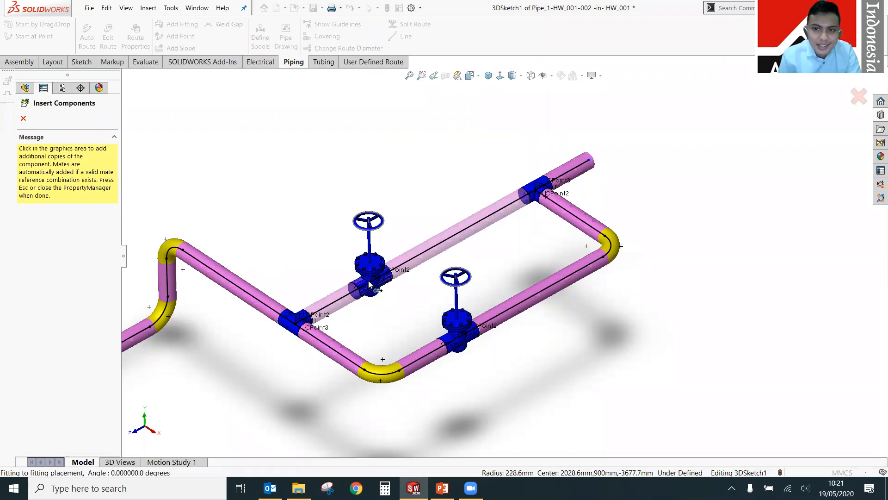
# Place a second copy of the gate valve in the 3000 mm run between the tees, without shortening the pipe, and stop inserting.
pyautogui.click(369, 282)
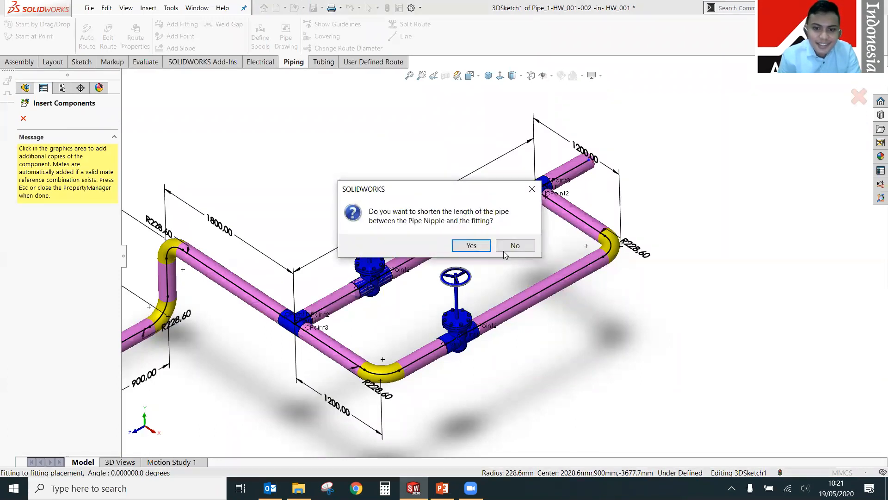
pyautogui.click(513, 246)
pyautogui.press('f')
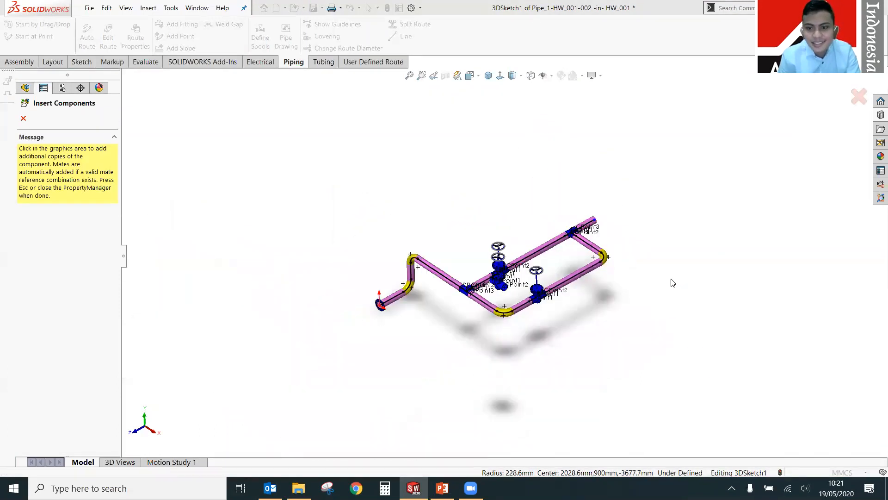
pyautogui.press('Escape')
# Dimension the distance from the first tee to the gate valve in the 3000 mm run at 600 mm.
pyautogui.scroll(-3, 598, 341)
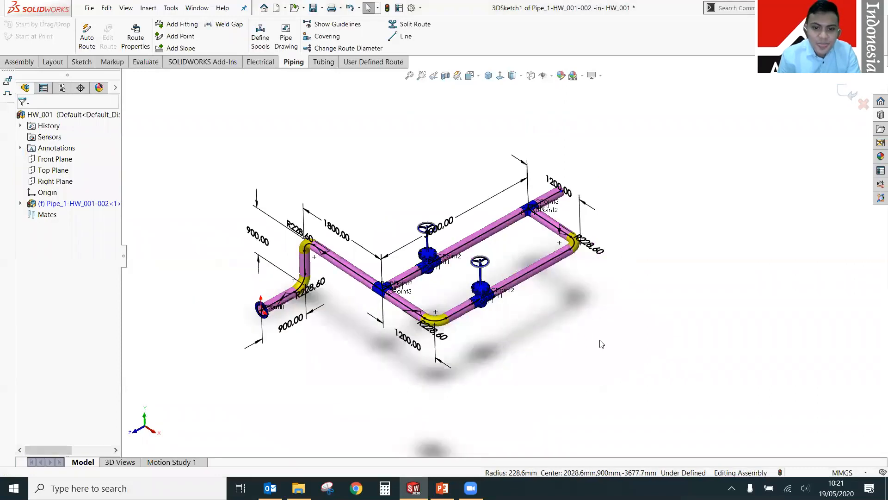
pyautogui.scroll(-1, 616, 389)
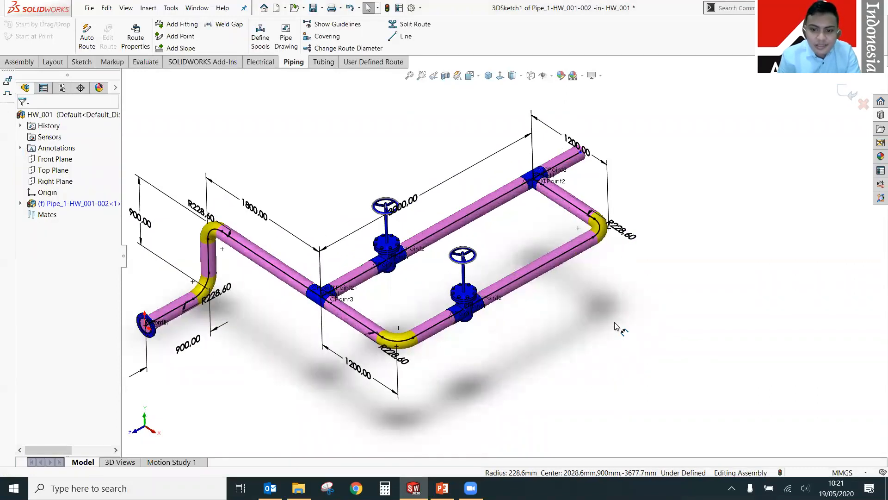
pyautogui.click(353, 278)
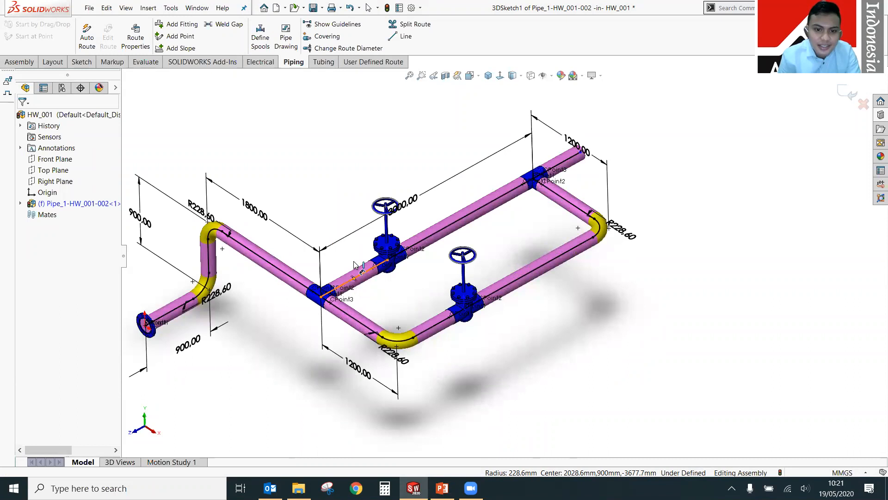
pyautogui.click(336, 214)
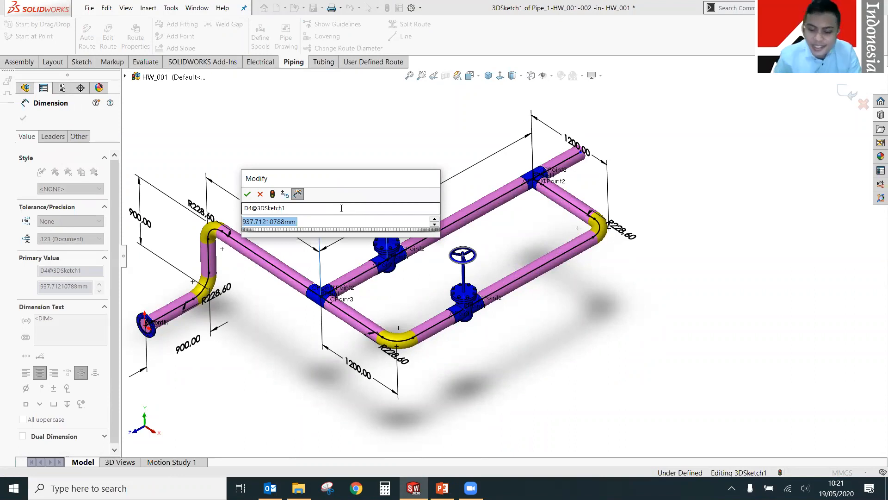
pyautogui.write('900')
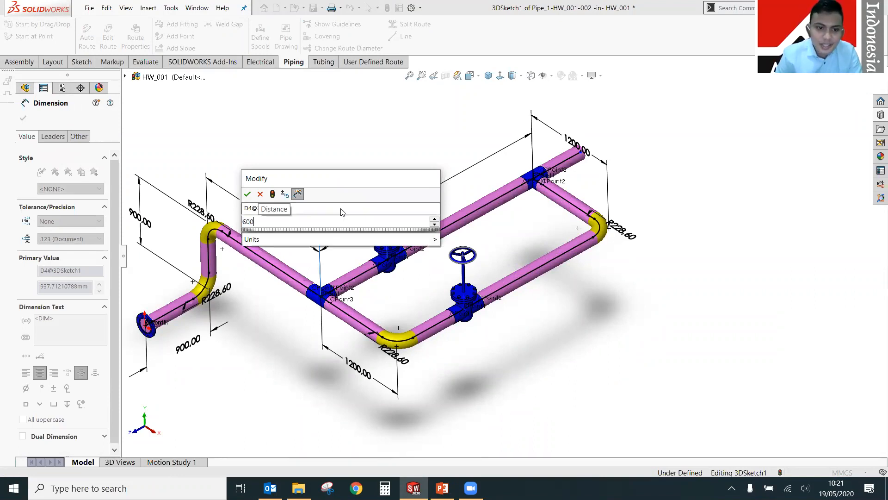
pyautogui.press('Return')
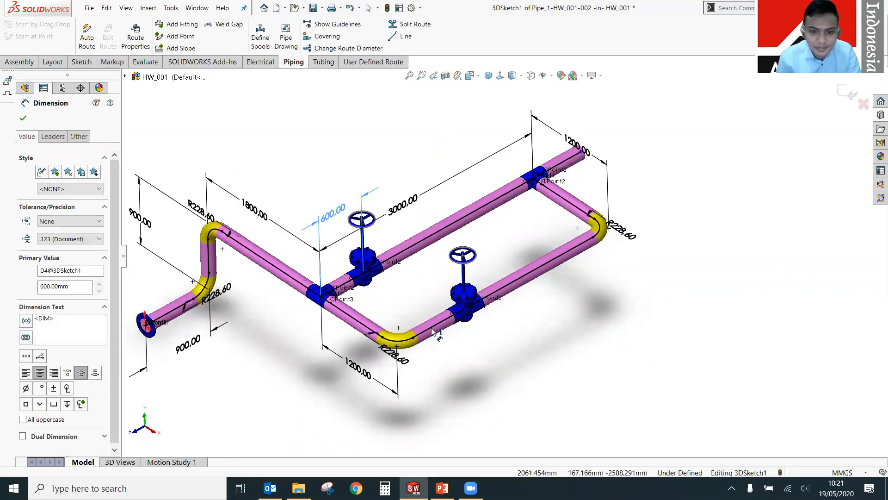
# Dimension the distance from the near bend corner to the gate valve in the outer long run at 600 mm.
pyautogui.click(440, 323)
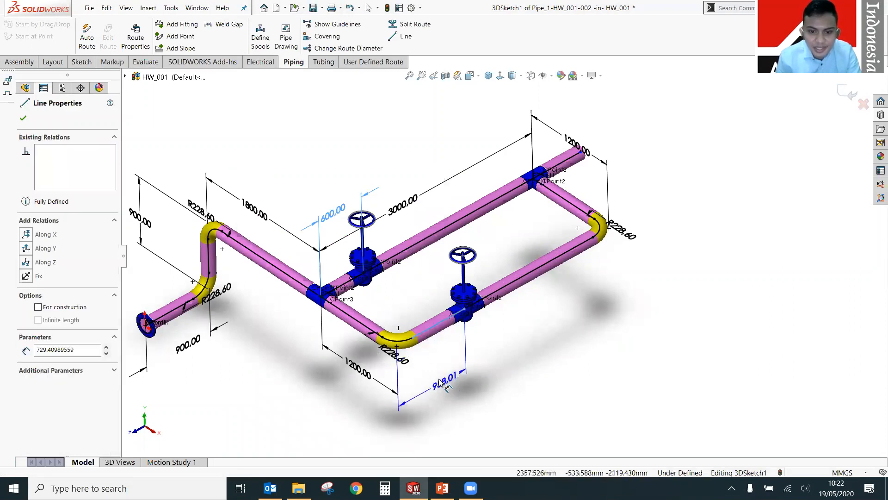
pyautogui.click(438, 378)
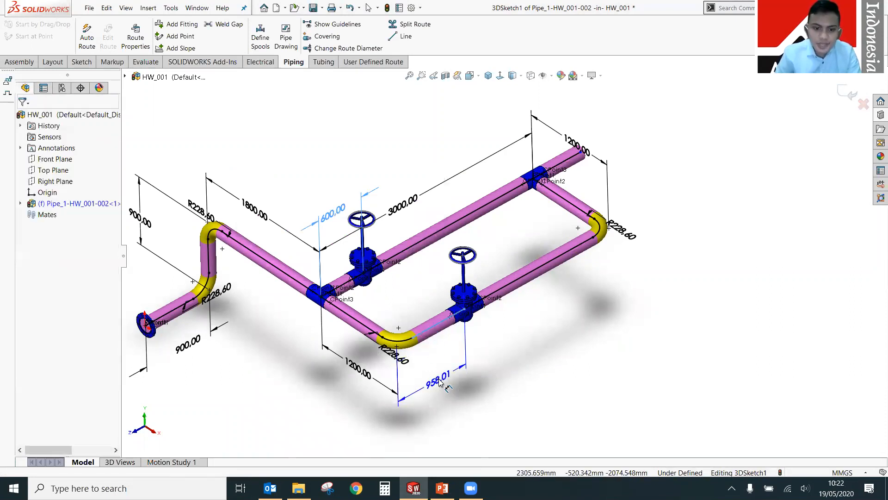
pyautogui.write('600')
pyautogui.press('Return')
pyautogui.press('Escape')
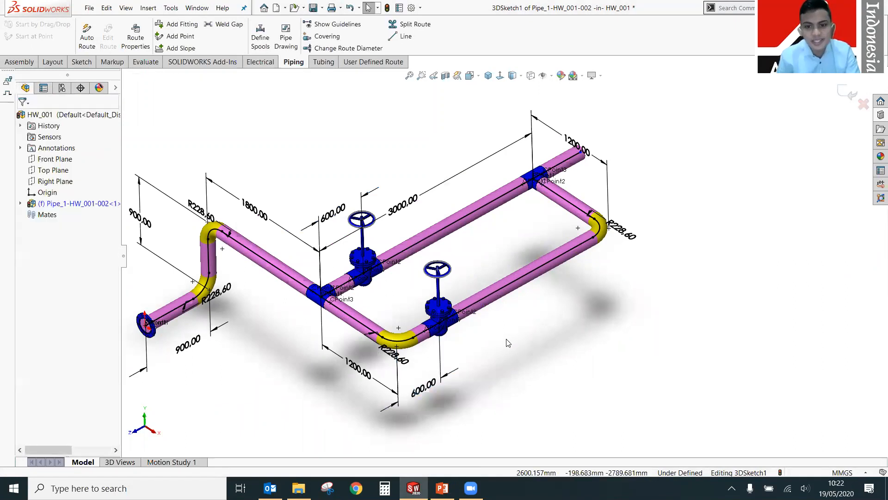
# Insert a flanged gate valve (Class 150, NPS 6, RF) in the far 1200 mm run without shortening the pipe, placing no further copies.
pyautogui.scroll(-3, 670, 230)
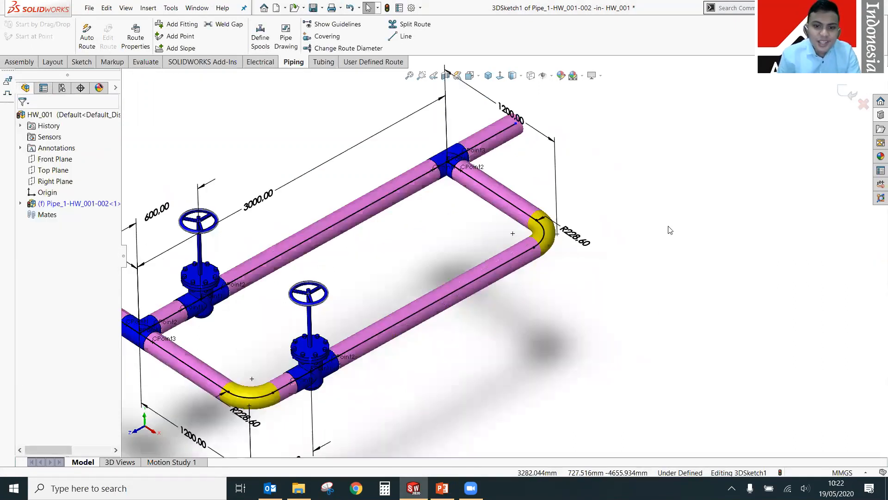
pyautogui.scroll(2, 670, 230)
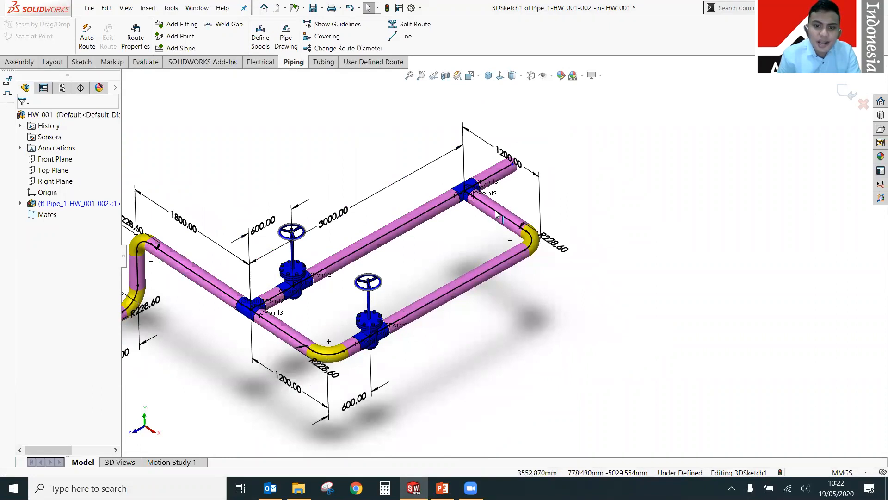
pyautogui.click(880, 115)
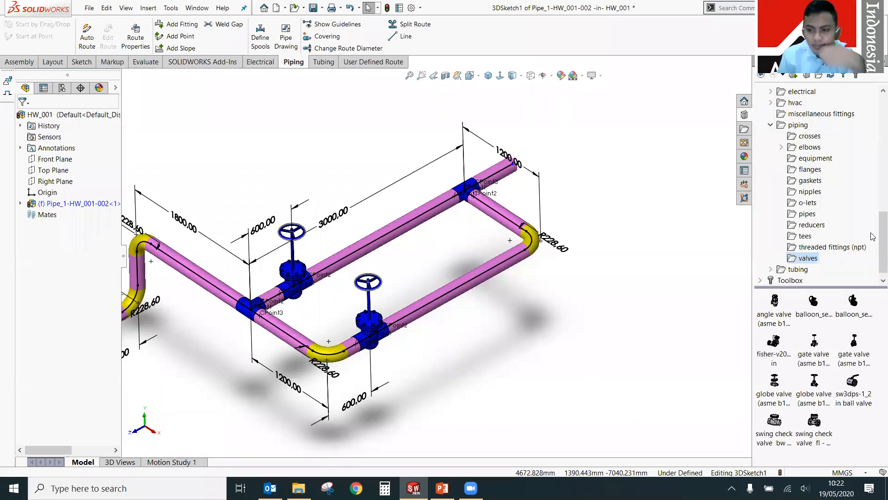
pyautogui.moveTo(854, 345)
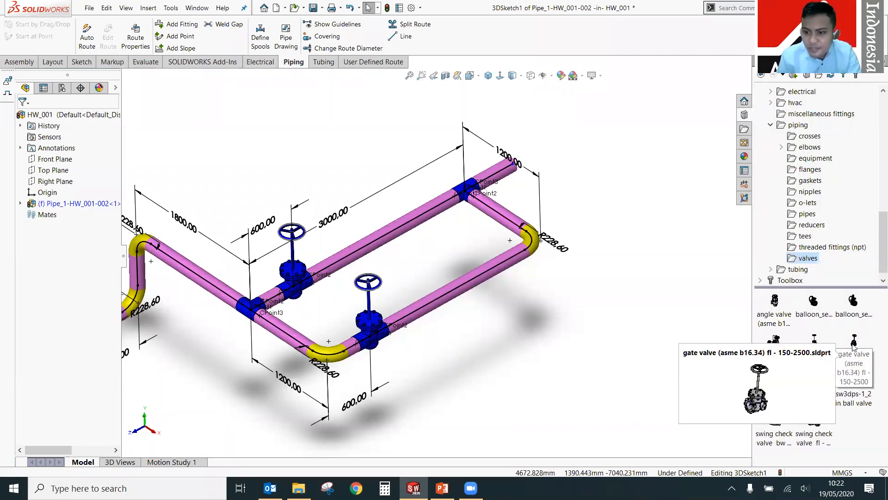
pyautogui.moveTo(854, 344); pyautogui.dragTo(497, 214)
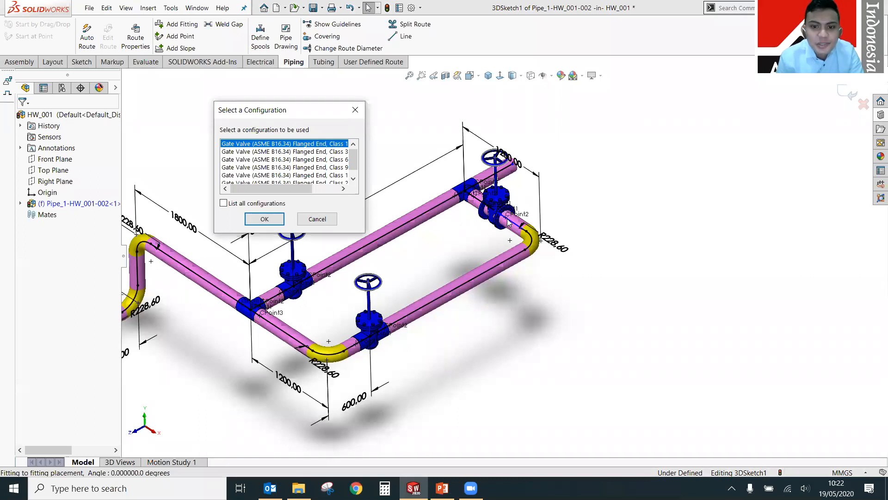
pyautogui.click(327, 188)
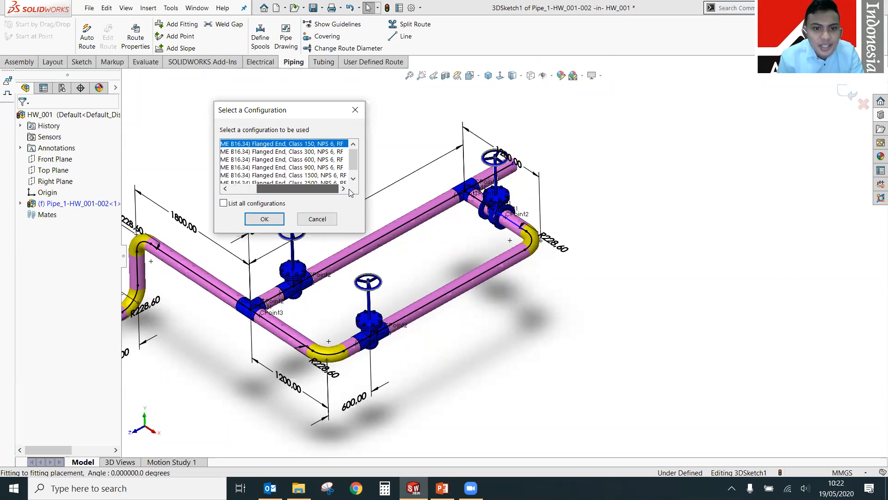
pyautogui.moveTo(291, 190); pyautogui.dragTo(265, 190)
pyautogui.click(261, 219)
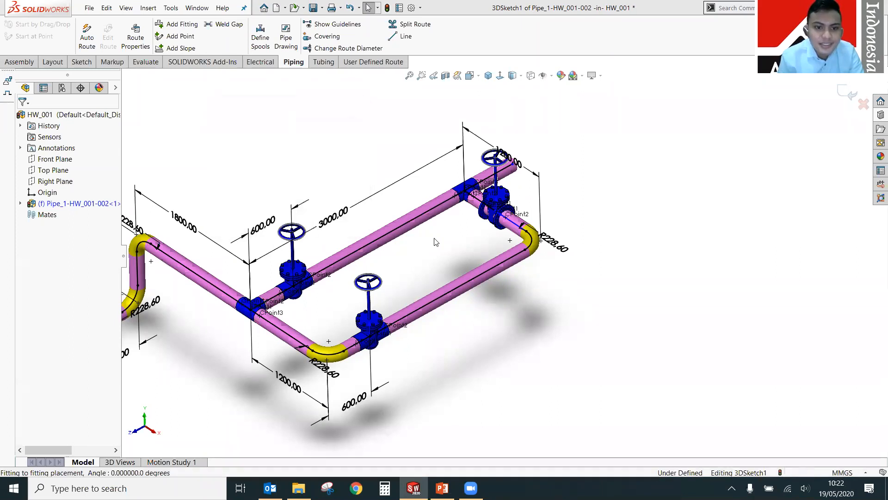
pyautogui.click(514, 244)
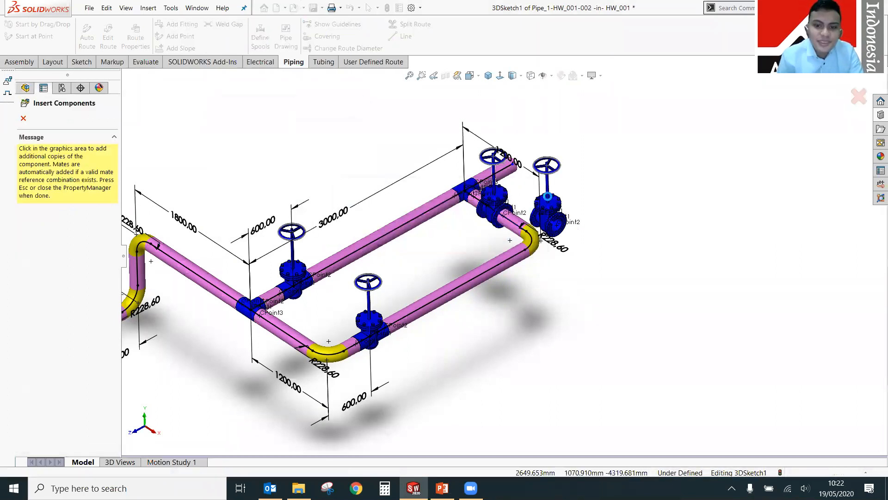
pyautogui.press('Escape')
# Dimension the distance from the far tee to the flanged gate valve in the far 1200 mm run at 600 mm.
pyautogui.scroll(-1, 598, 234)
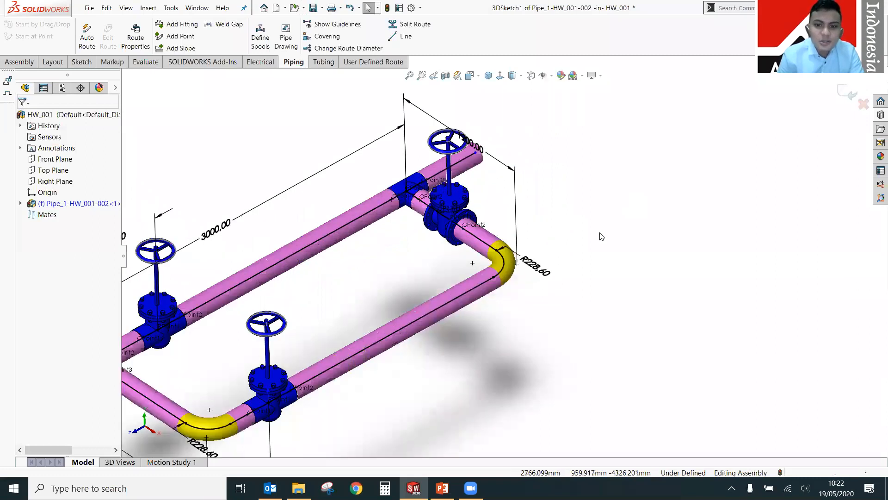
pyautogui.scroll(-2, 376, 201)
pyautogui.click(374, 199)
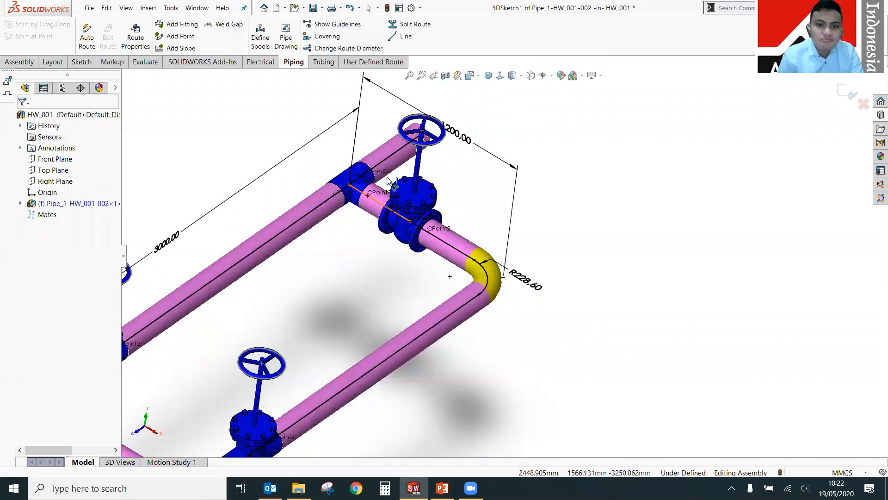
pyautogui.click(380, 203)
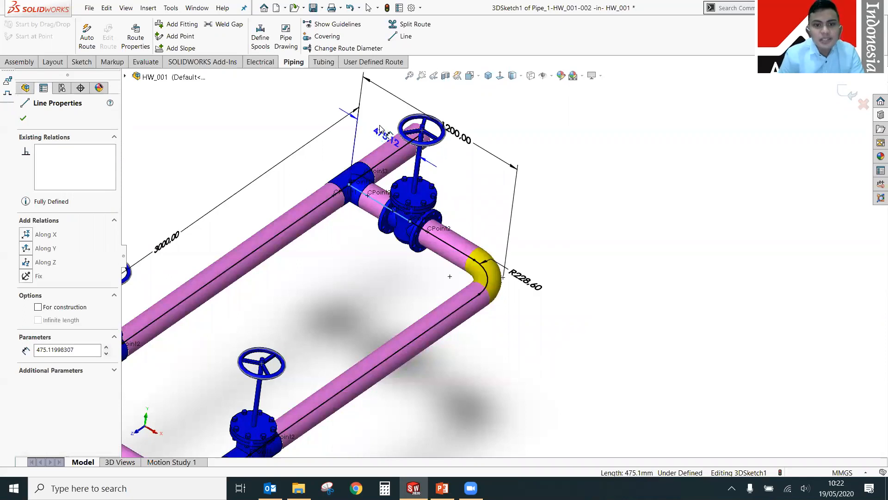
pyautogui.doubleClick(379, 128)
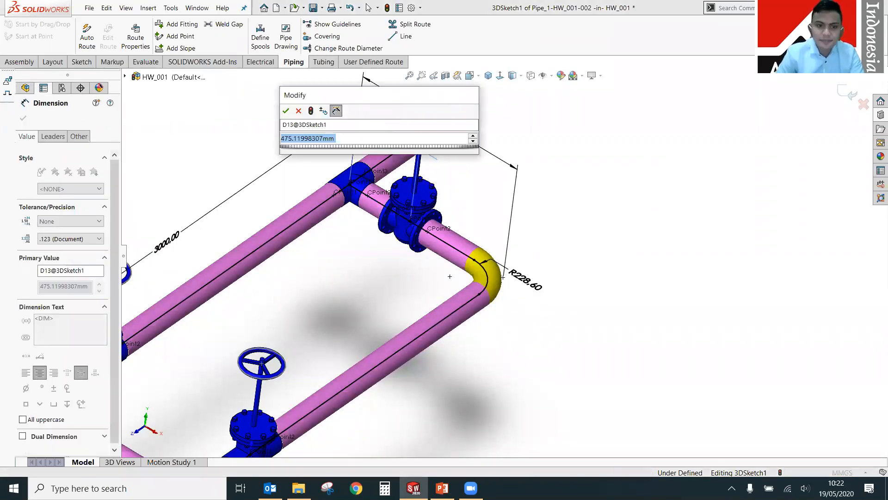
pyautogui.write('600')
pyautogui.press('Return')
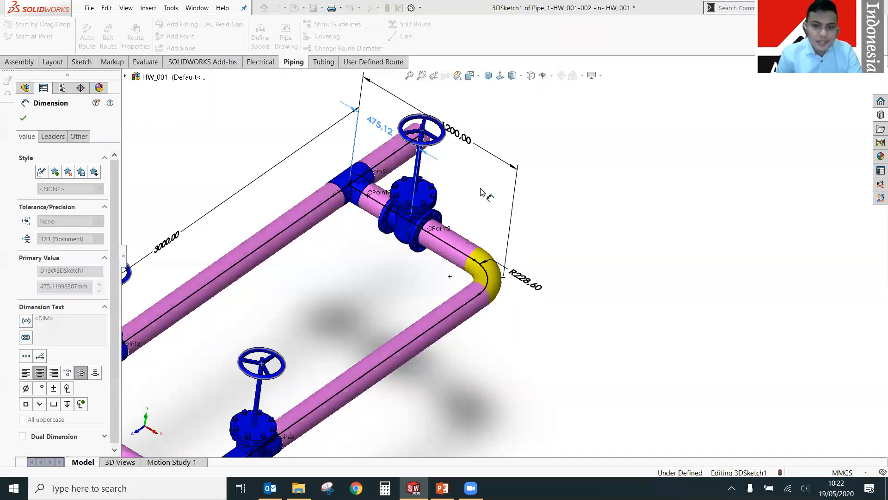
# Lengthen the open pipe stub beyond the far tee by moving its free end outward.
pyautogui.scroll(2, 483, 192)
pyautogui.moveTo(481, 191); pyautogui.dragTo(494, 177, button='middle')
pyautogui.moveTo(531, 163)
pyautogui.mouseDown()
pyautogui.moveTo(547, 154)
pyautogui.moveTo(536, 153)
pyautogui.mouseUp()
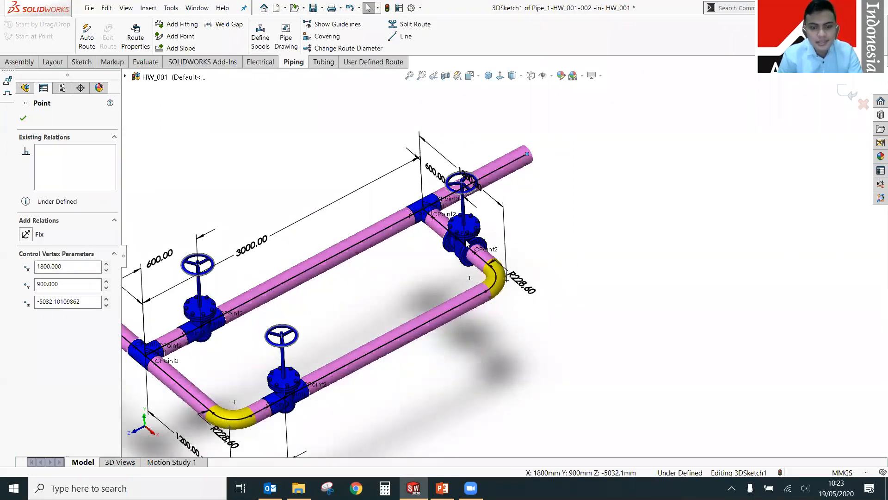
# Insert a Tee Inch 6 Sch40 in the 3000 mm run and a second copy in the outer long run, placing no further copies.
pyautogui.scroll(-3, 396, 283)
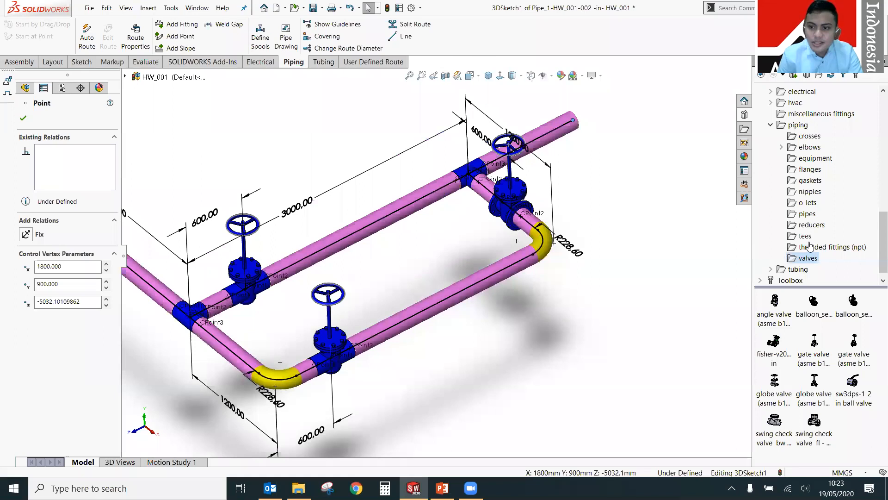
pyautogui.moveTo(814, 303); pyautogui.dragTo(338, 245)
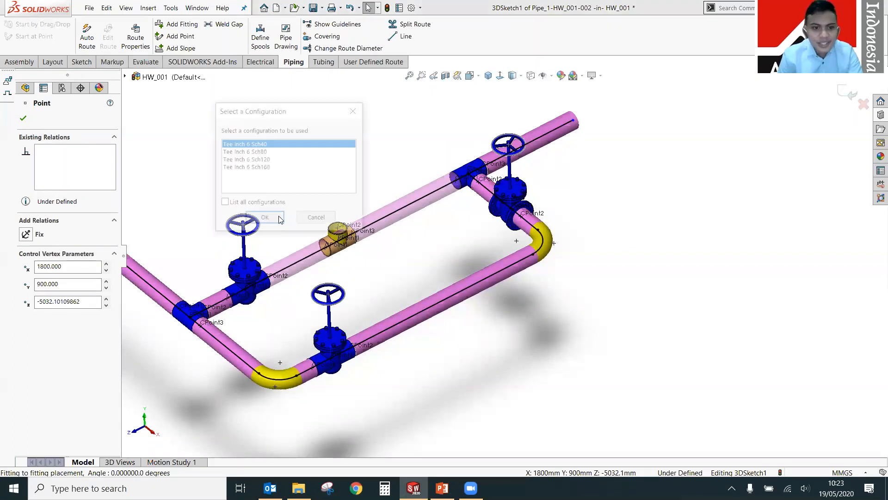
pyautogui.click(264, 219)
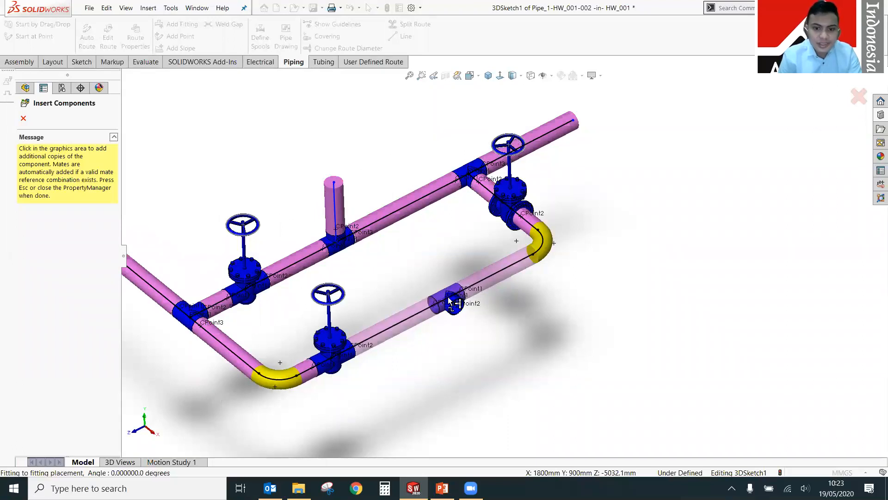
pyautogui.click(449, 298)
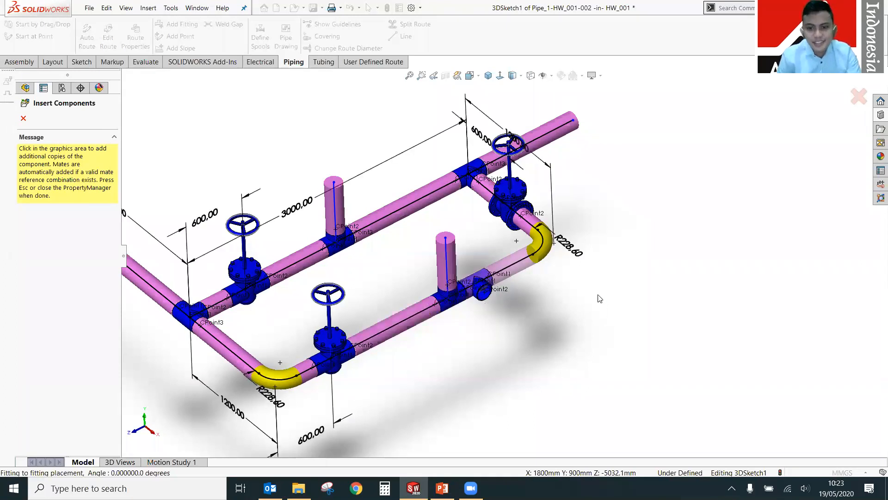
pyautogui.scroll(1, 599, 299)
pyautogui.press('Escape')
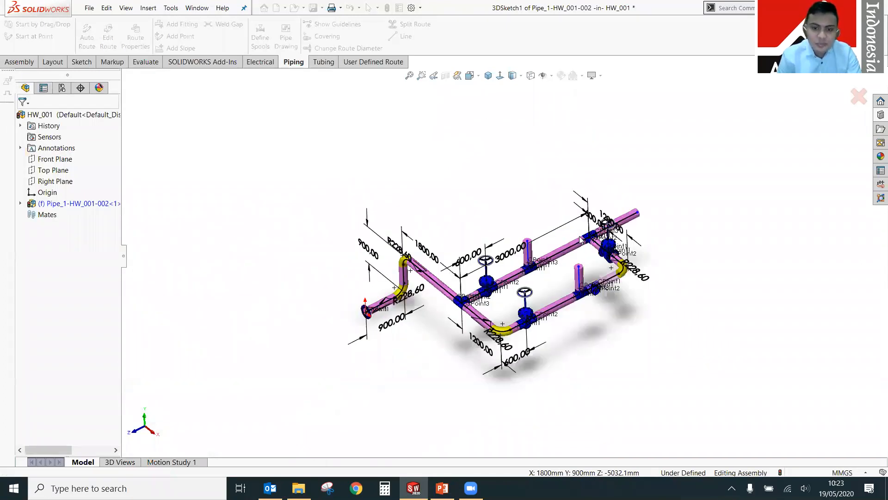
# Try turning the outer-run tee's branch stub downward.
pyautogui.scroll(-3, 569, 246)
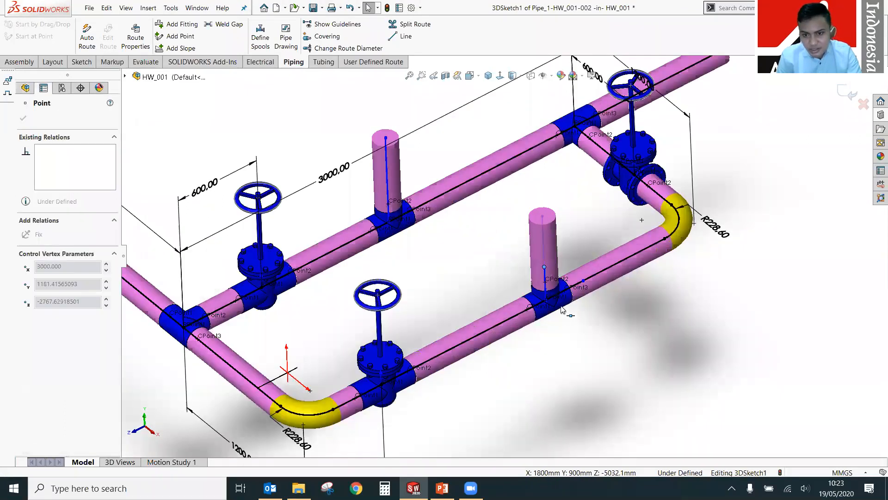
pyautogui.moveTo(561, 305); pyautogui.dragTo(559, 302)
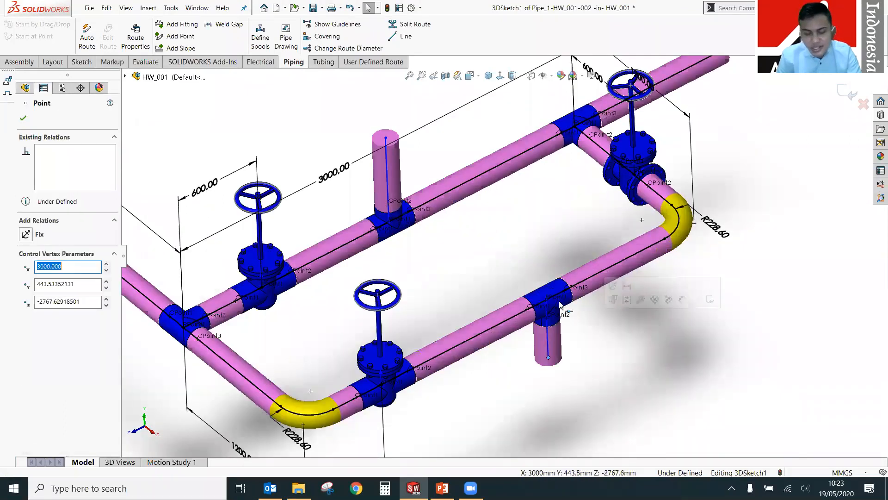
pyautogui.click(21, 122)
pyautogui.scroll(3, 492, 264)
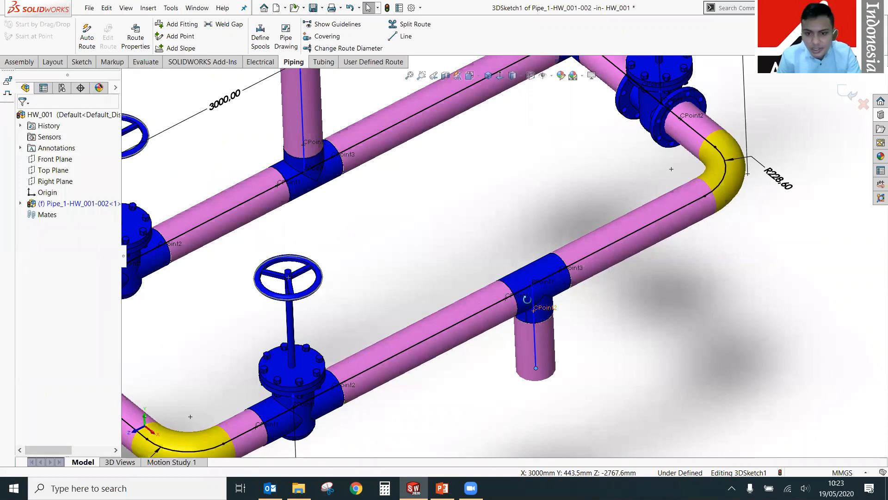
pyautogui.moveTo(560, 352); pyautogui.dragTo(540, 381, button='middle')
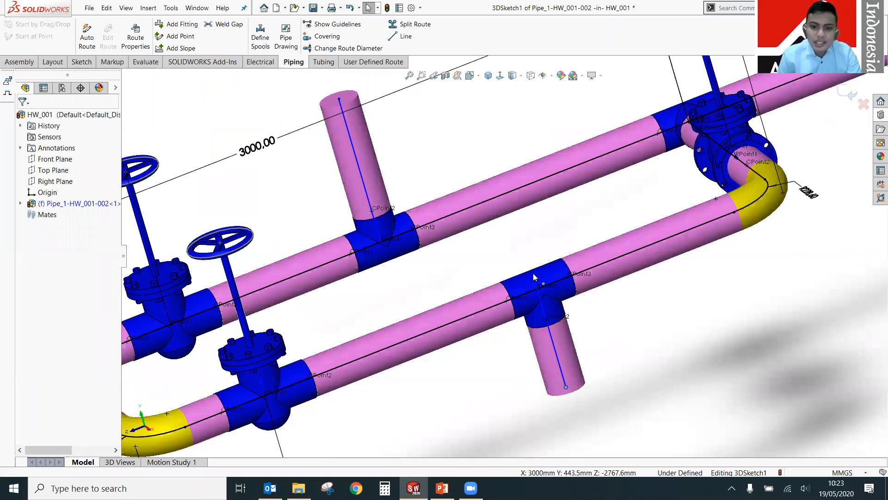
pyautogui.moveTo(512, 121); pyautogui.dragTo(505, 93, button='middle')
# Turn the outer-run tee's branch stub upward and lengthen it by raising its free end.
pyautogui.moveTo(539, 377); pyautogui.dragTo(530, 188)
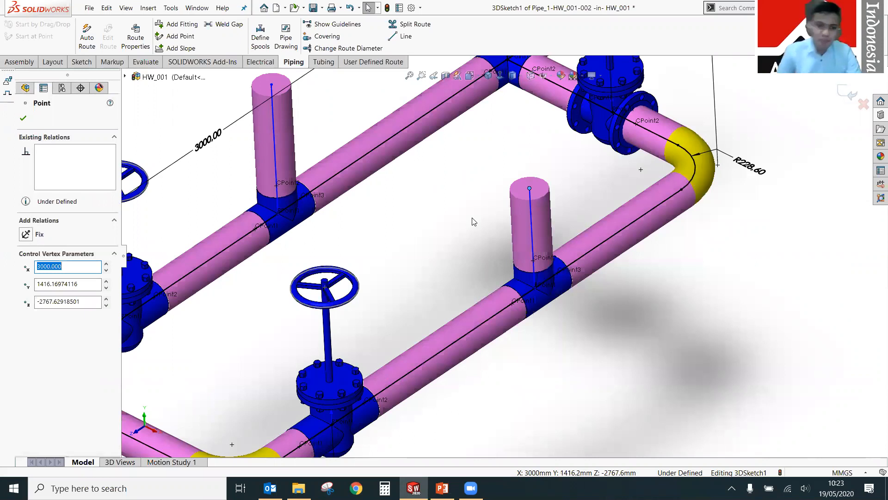
pyautogui.moveTo(505, 235); pyautogui.dragTo(441, 239, button='middle')
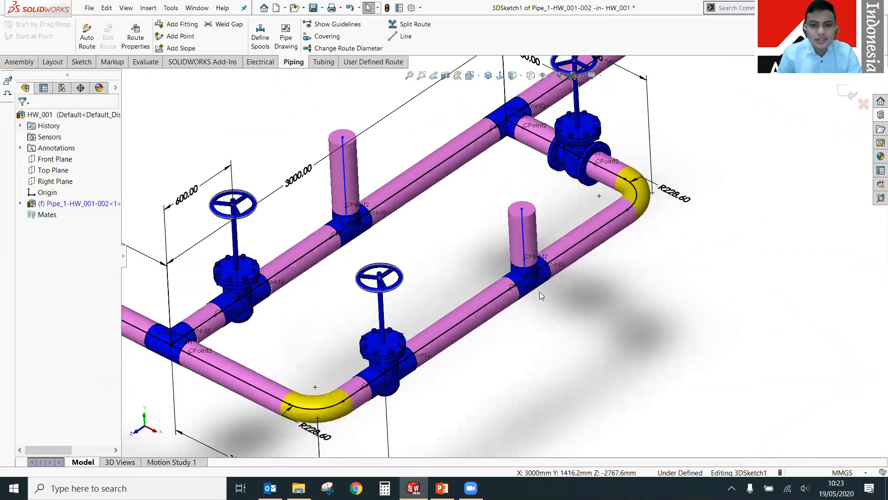
pyautogui.moveTo(539, 292); pyautogui.dragTo(503, 220, button='middle')
pyautogui.moveTo(401, 185); pyautogui.dragTo(331, 141, button='middle')
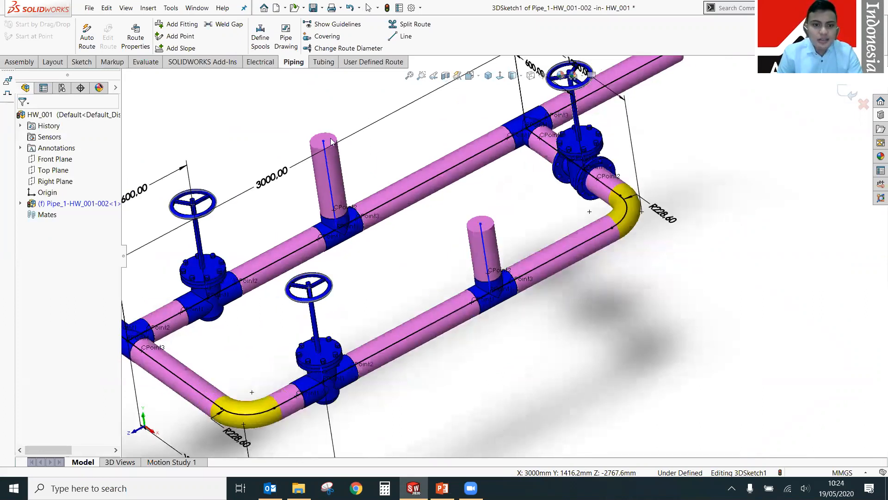
pyautogui.moveTo(488, 227); pyautogui.dragTo(490, 226, button='middle')
pyautogui.click(488, 210)
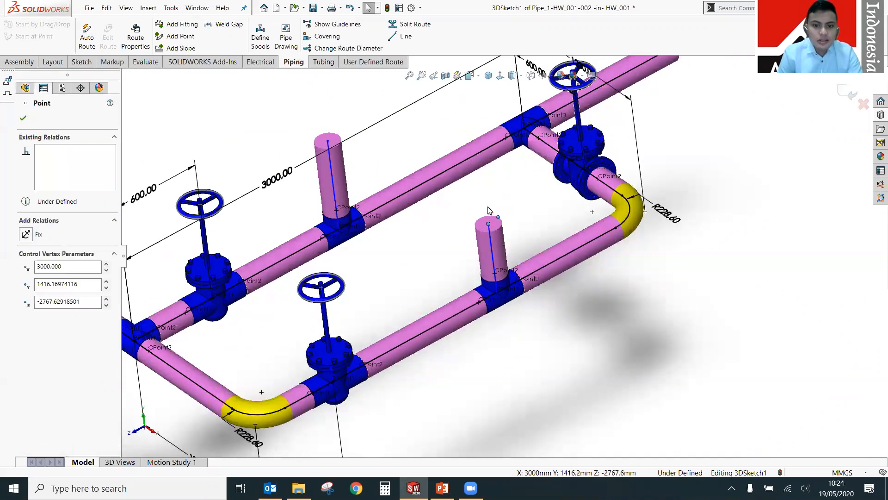
pyautogui.moveTo(489, 192); pyautogui.dragTo(488, 193)
pyautogui.click(644, 324)
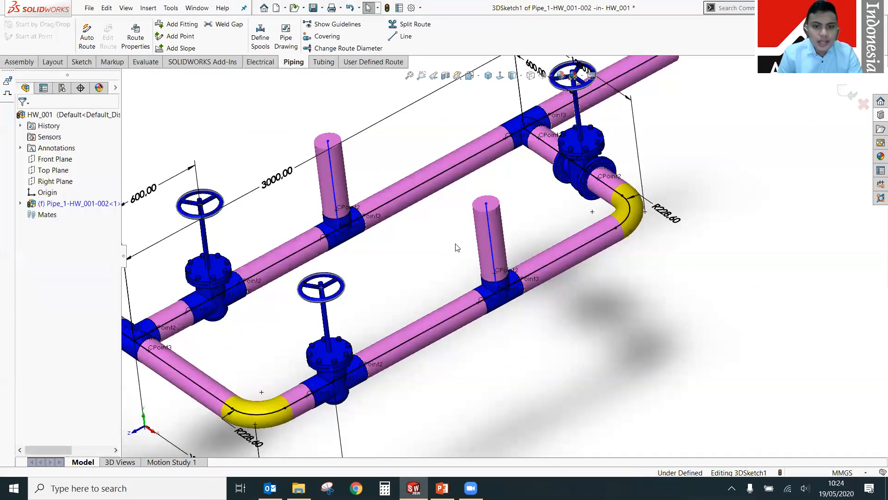
# Draw a horizontal pipe about 2244 mm long from the top of the 3000 mm run's vertical stub, crossing over the outer long run.
pyautogui.moveTo(374, 224); pyautogui.dragTo(377, 224, button='middle')
pyautogui.click(405, 37)
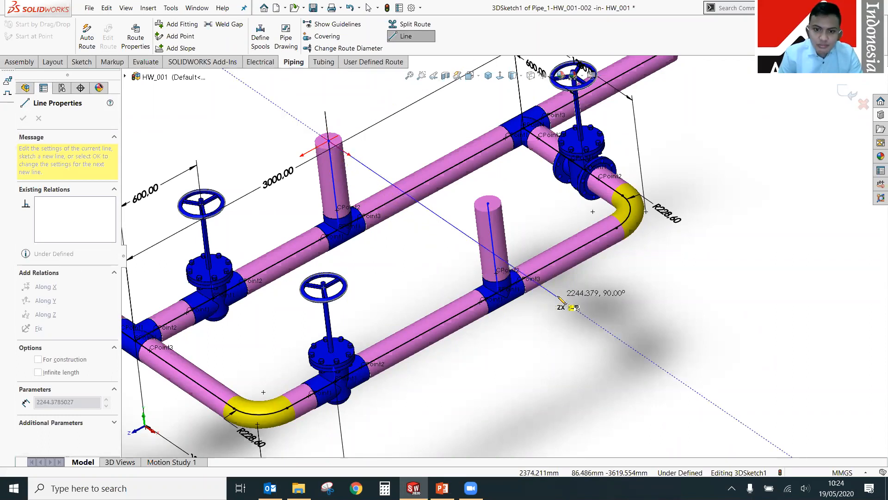
pyautogui.click(559, 299)
pyautogui.press('Escape')
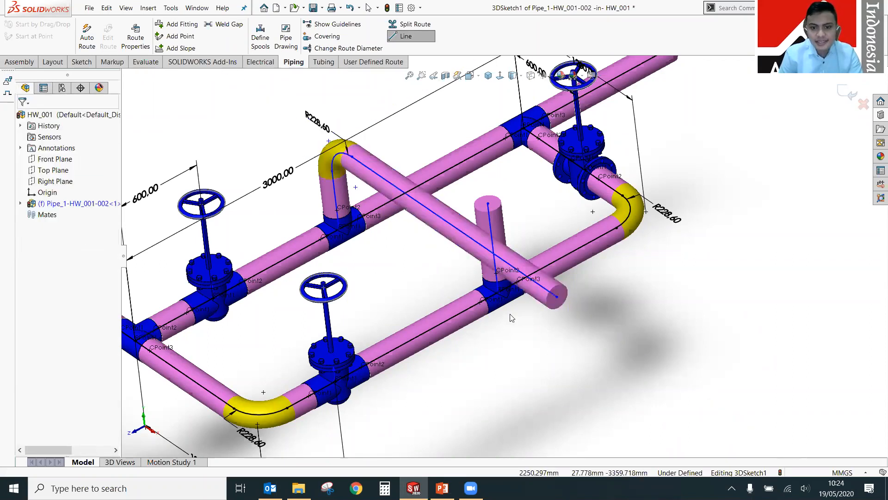
# Try sliding the outer-run tee along its pipe toward the near bend, and undo the move.
pyautogui.moveTo(499, 292); pyautogui.dragTo(542, 282)
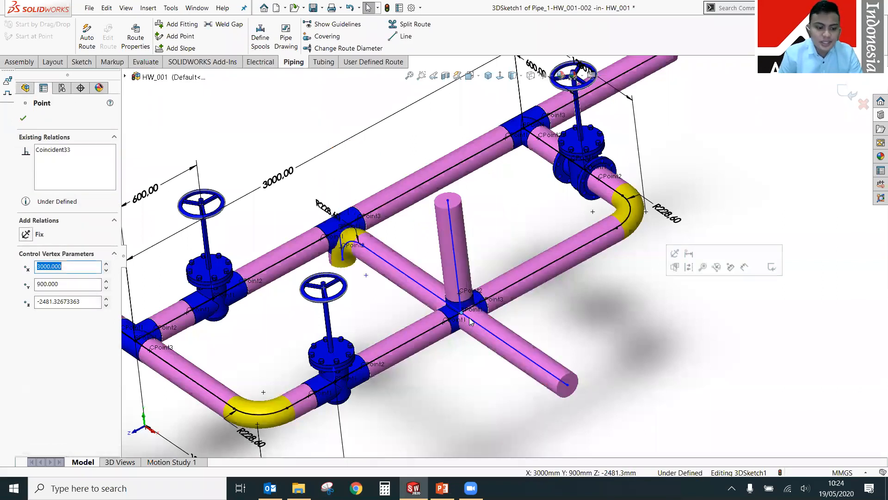
pyautogui.hotkey('ctrl', 'z')
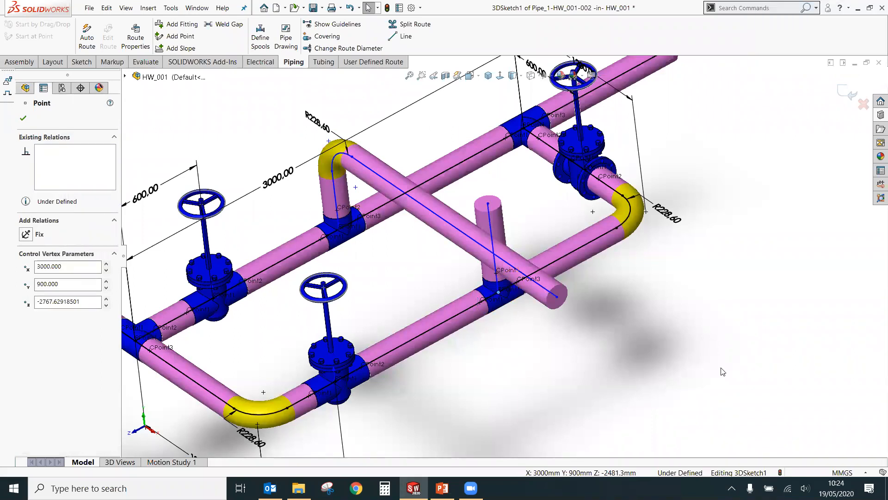
pyautogui.press('Escape')
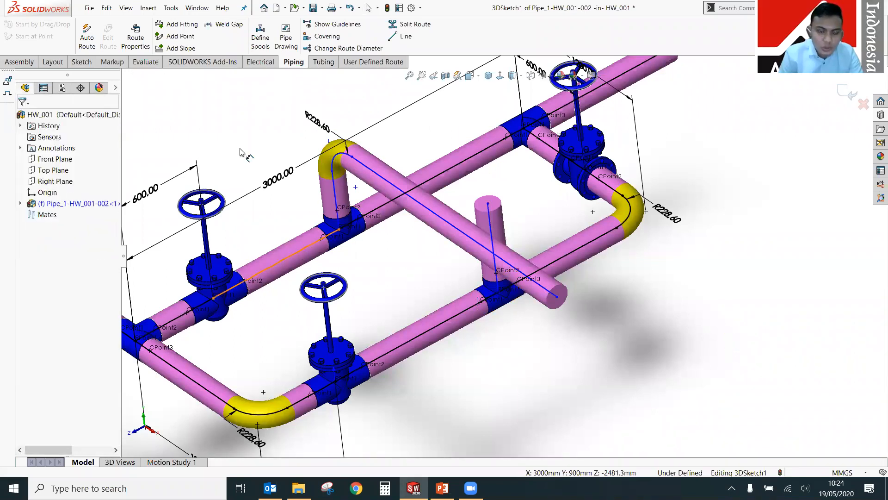
# Dimension the distance from the gate valve to the new tee in the 3000 mm run at 600 mm.
pyautogui.click(239, 150)
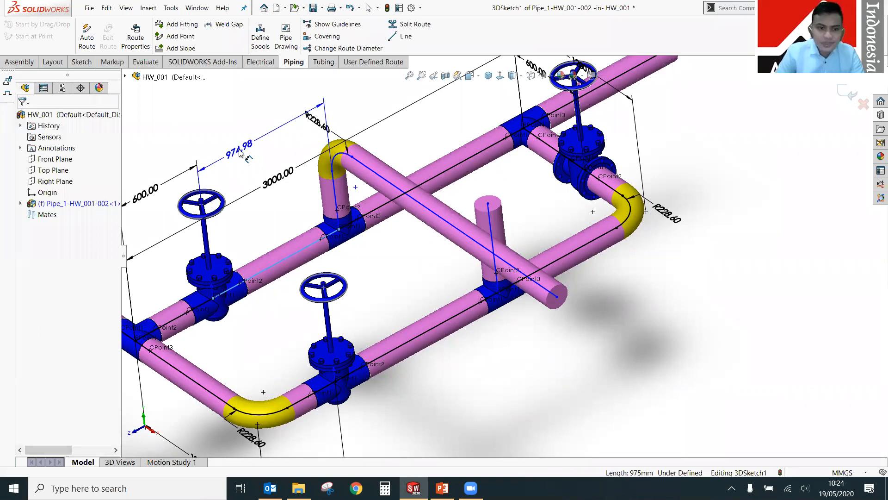
pyautogui.write('600')
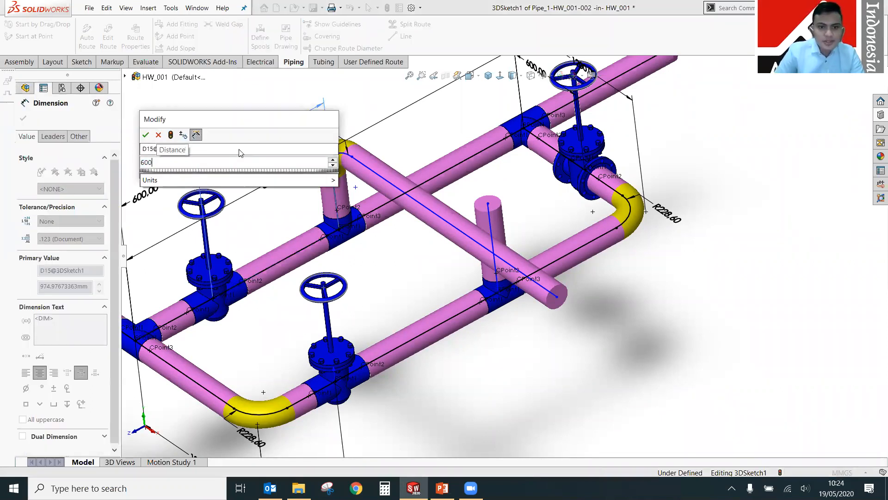
pyautogui.press('Return')
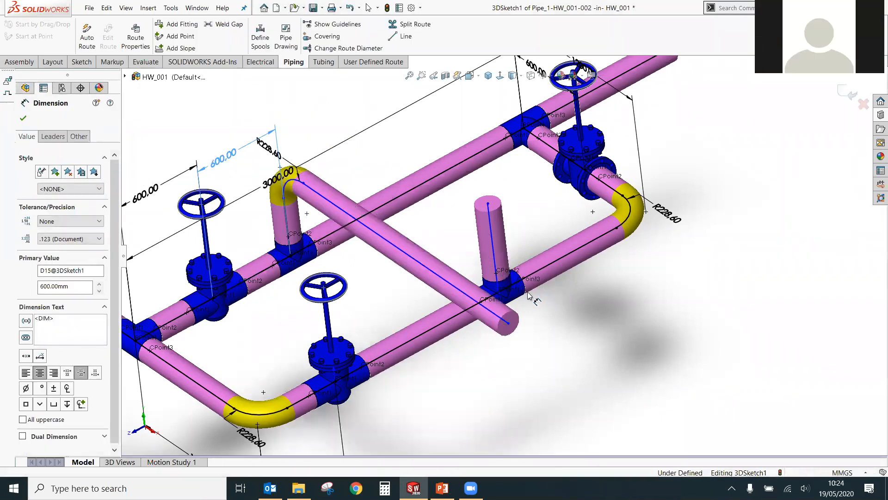
pyautogui.press('Escape')
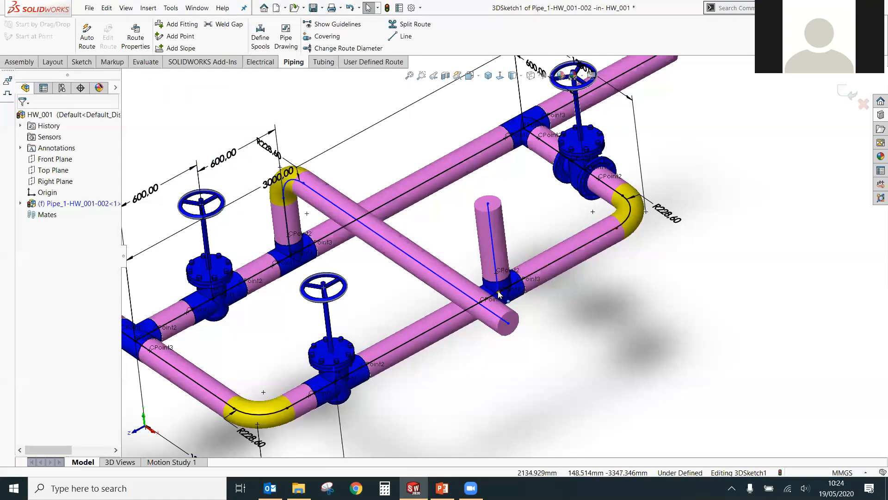
# Slide the outer-run tee toward the far bend and draw a horizontal pipe outward from the top of its vertical stub.
pyautogui.click(543, 275)
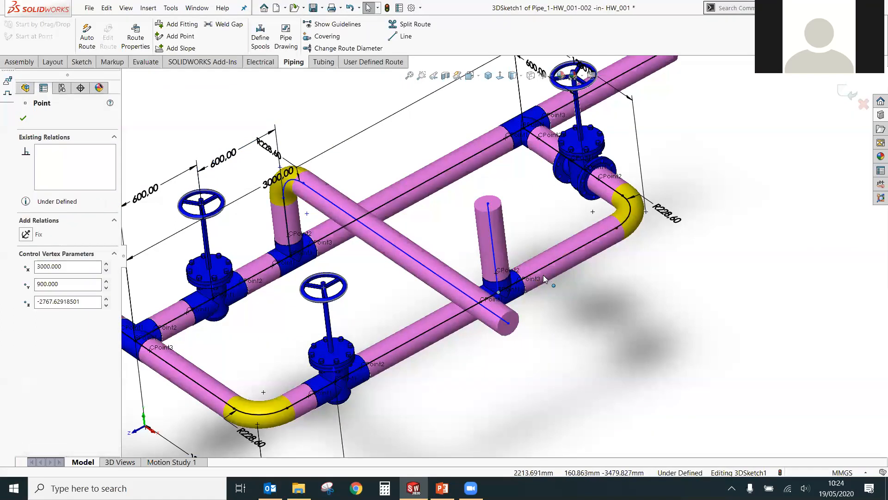
pyautogui.click(592, 340)
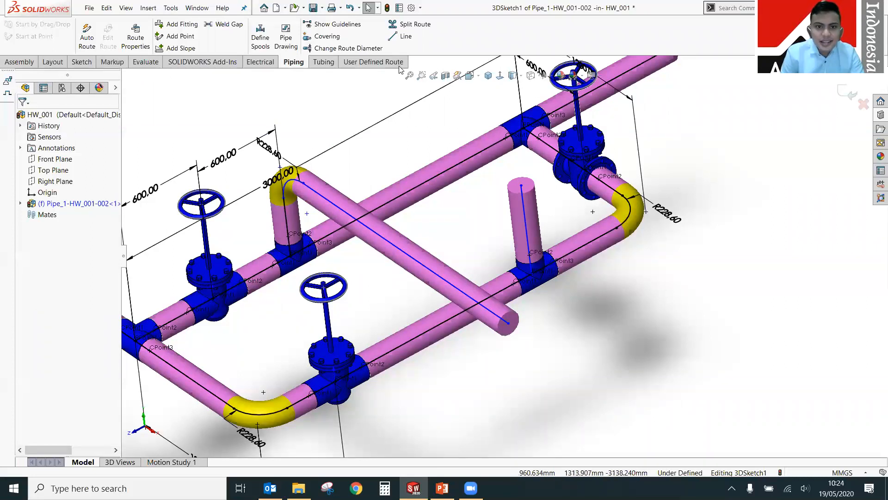
pyautogui.click(405, 36)
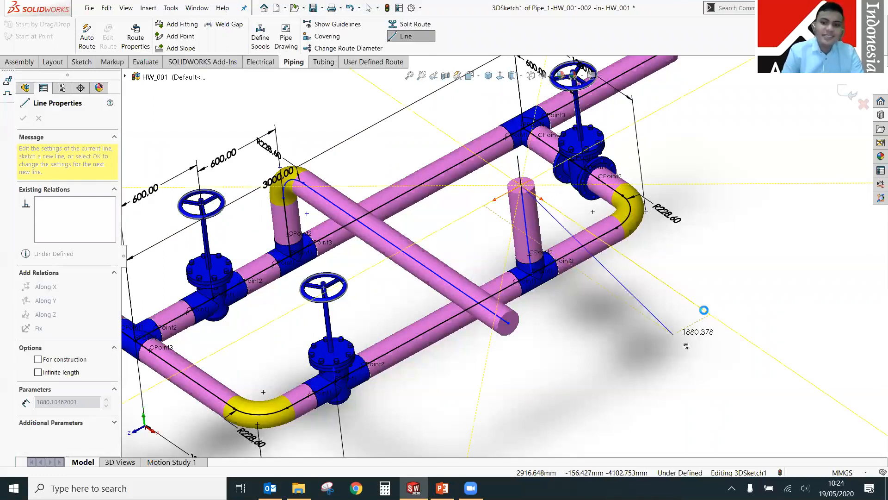
pyautogui.press('Escape')
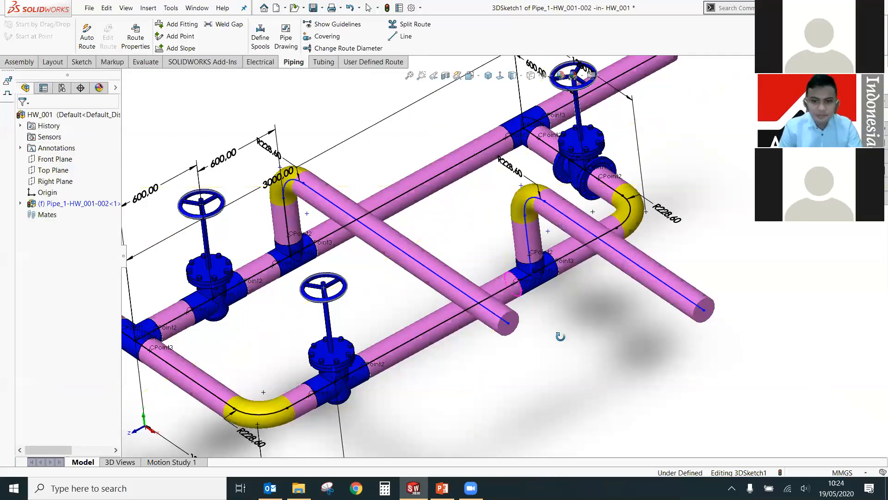
# Dimension the height of the vertical stub rising from the 3000 mm run at 700 mm.
pyautogui.moveTo(394, 299); pyautogui.dragTo(616, 402, button='middle')
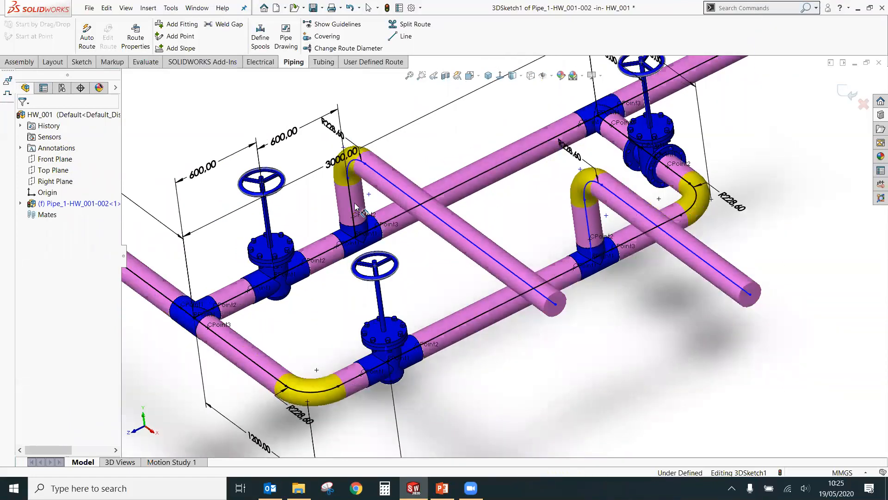
pyautogui.click(311, 214)
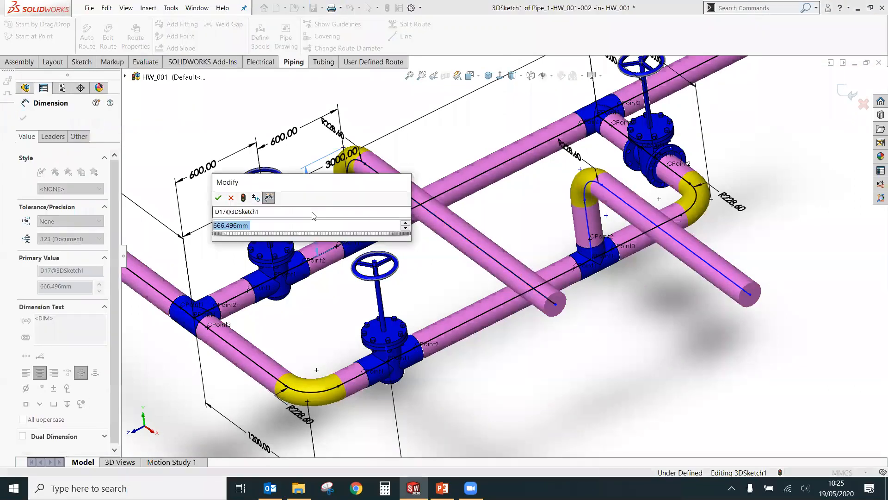
pyautogui.write('700')
pyautogui.press('Return')
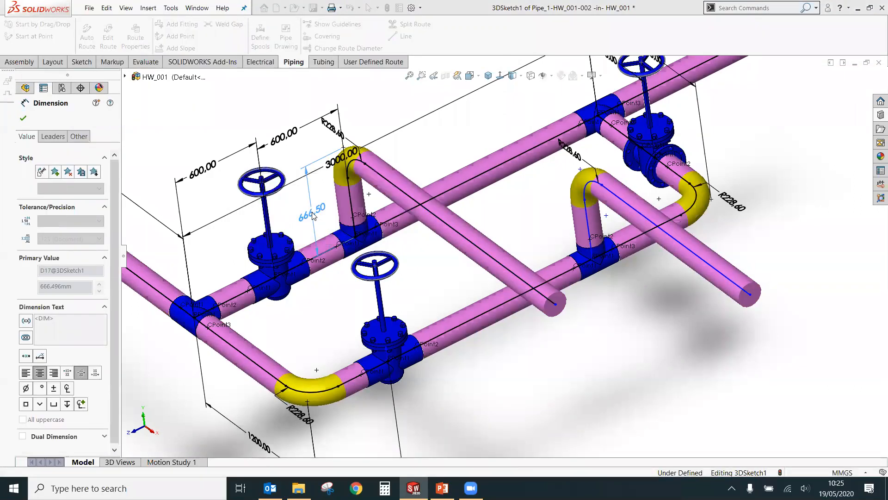
pyautogui.click(614, 344)
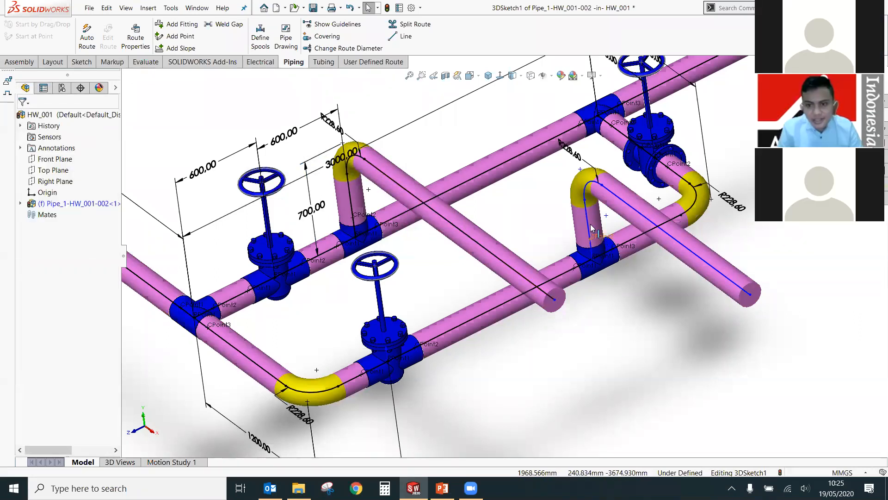
# Add an Equal relation between the vertical stub on the 3000 mm run and the stub on the outer run.
pyautogui.click(349, 200)
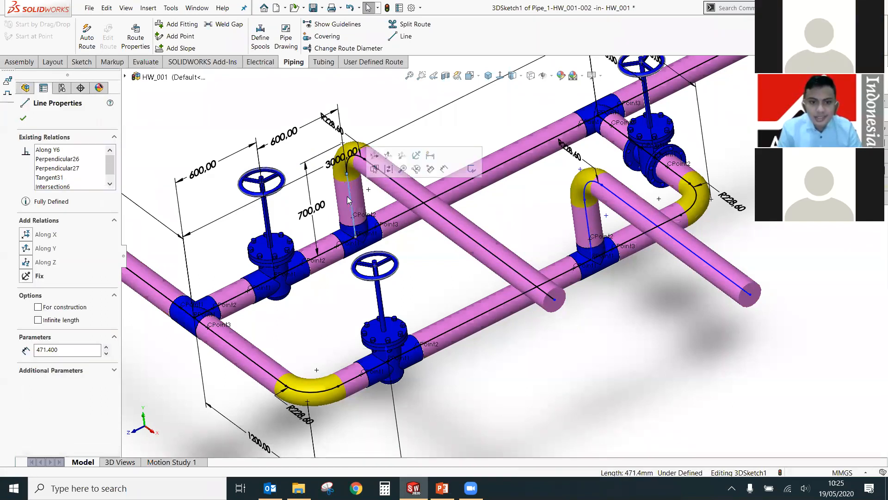
pyautogui.keyDown('ctrl'); pyautogui.click(590, 224); pyautogui.keyUp('ctrl')
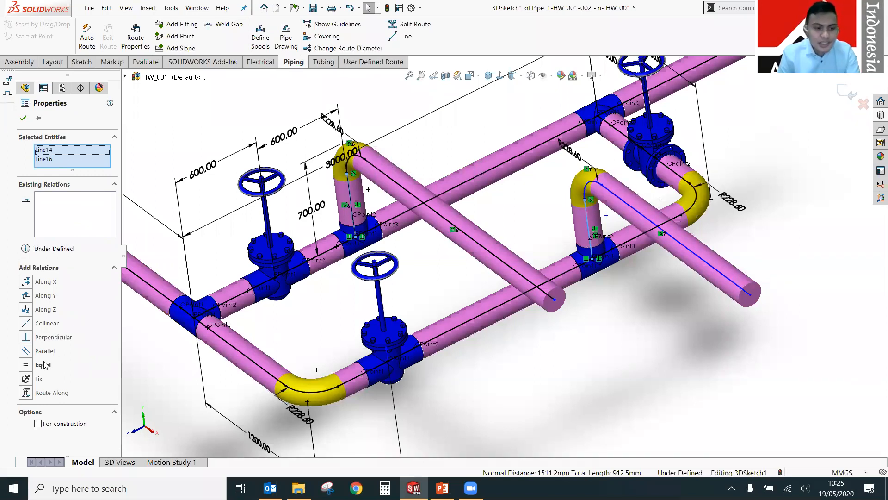
pyautogui.click(26, 366)
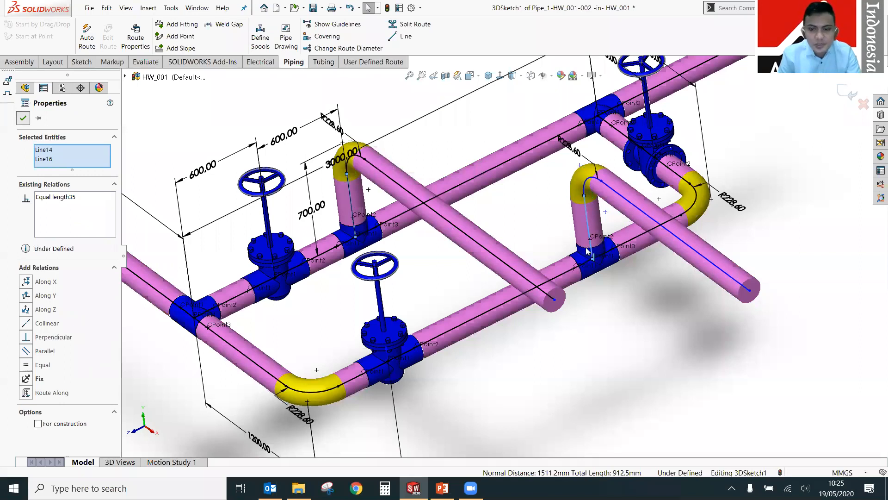
pyautogui.click(561, 240)
# Shift the outer-run tee with its horizontal outlet pipe slightly along the run toward the gate valve, by moving the pipe's free end.
pyautogui.moveTo(560, 229); pyautogui.dragTo(356, 209, button='middle')
pyautogui.moveTo(536, 258); pyautogui.dragTo(580, 297, button='middle')
pyautogui.moveTo(622, 257); pyautogui.dragTo(622, 240, button='middle')
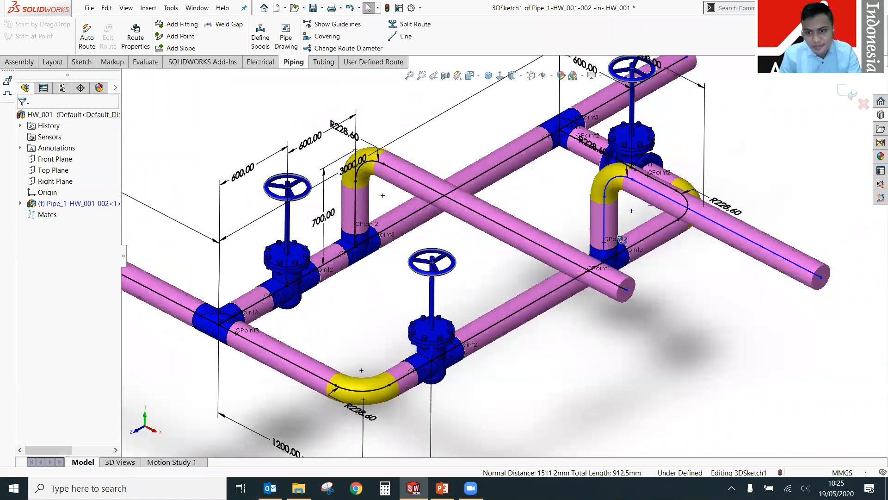
pyautogui.moveTo(542, 262); pyautogui.dragTo(540, 284, button='middle')
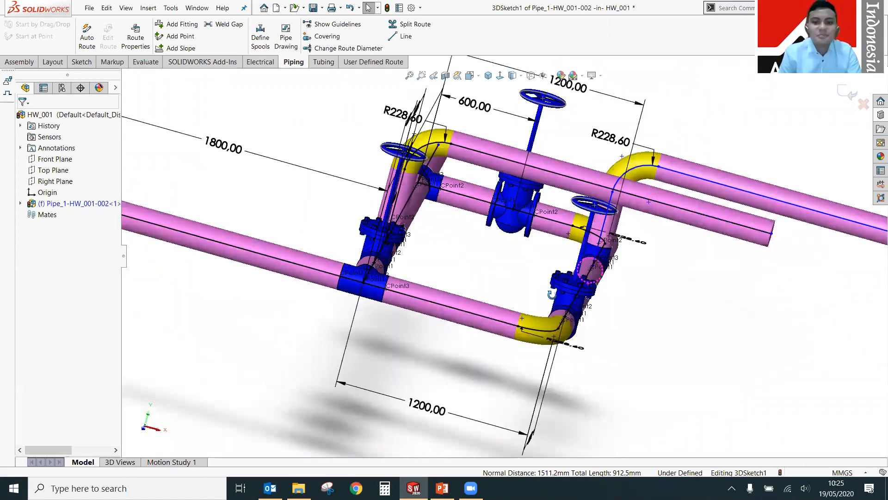
pyautogui.moveTo(588, 343); pyautogui.dragTo(630, 333, button='middle')
pyautogui.scroll(5, 632, 311)
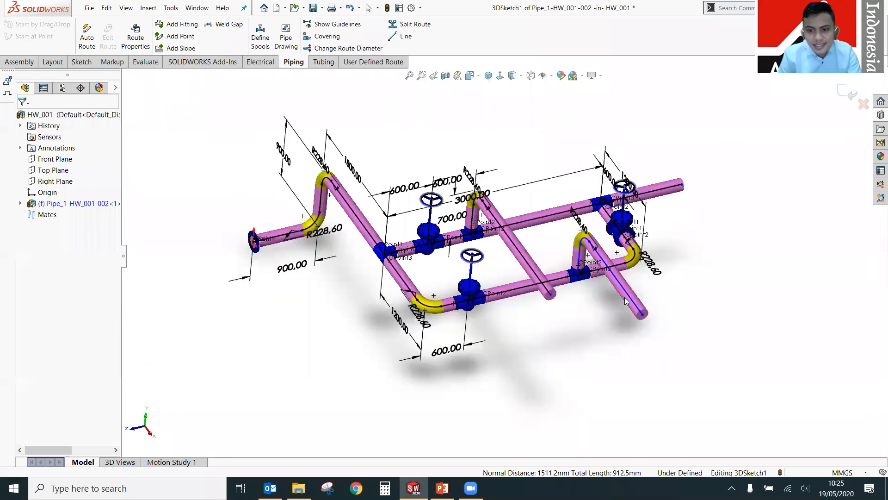
pyautogui.scroll(-4, 592, 244)
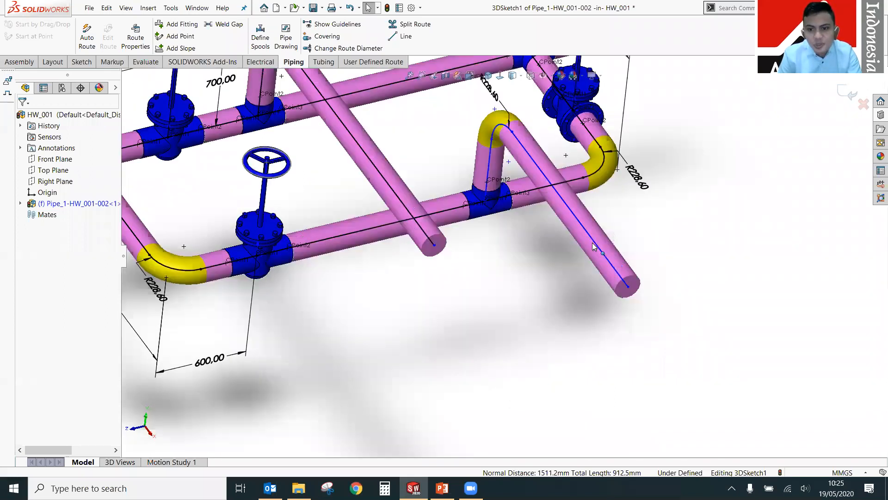
pyautogui.click(590, 267)
pyautogui.click(555, 320)
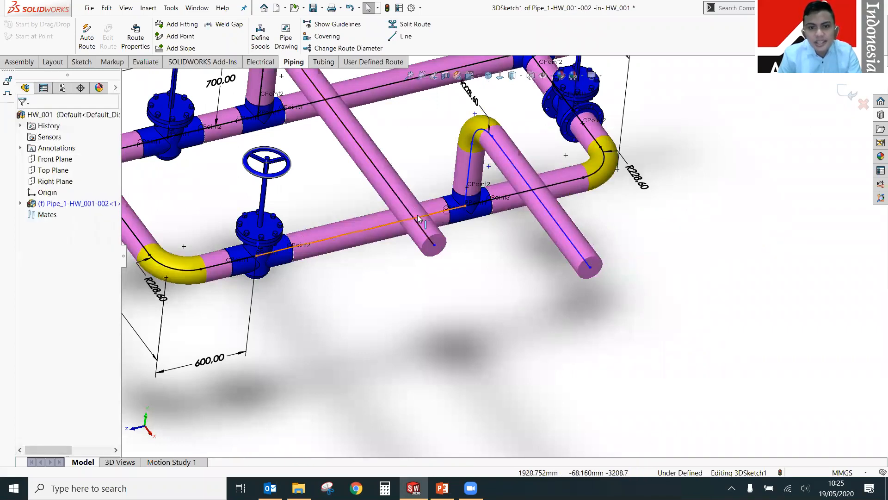
# Draw a construction line about 938 mm long joining the free ends of the two horizontal outlet pipes.
pyautogui.click(402, 37)
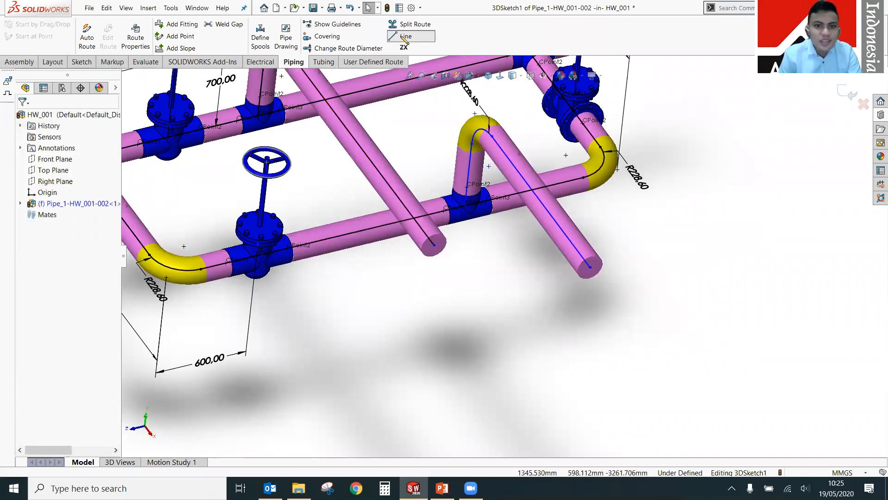
pyautogui.click(38, 242)
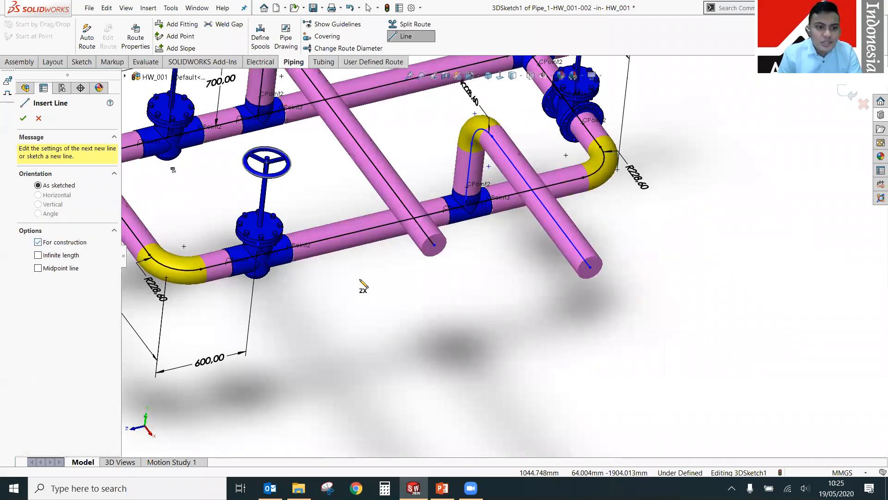
pyautogui.click(591, 267)
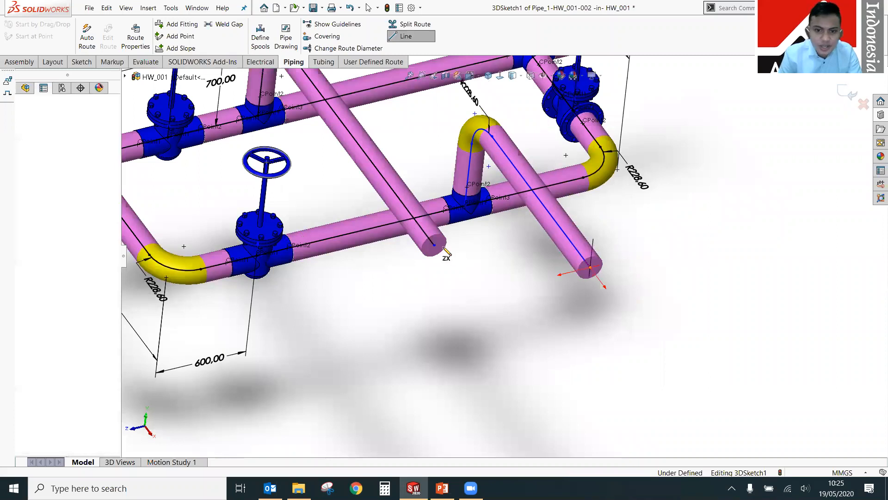
pyautogui.click(435, 246)
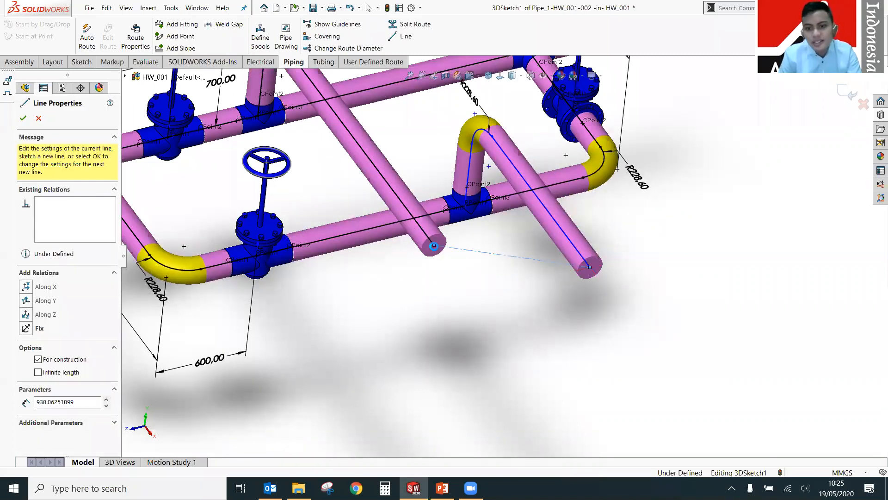
pyautogui.press('Escape')
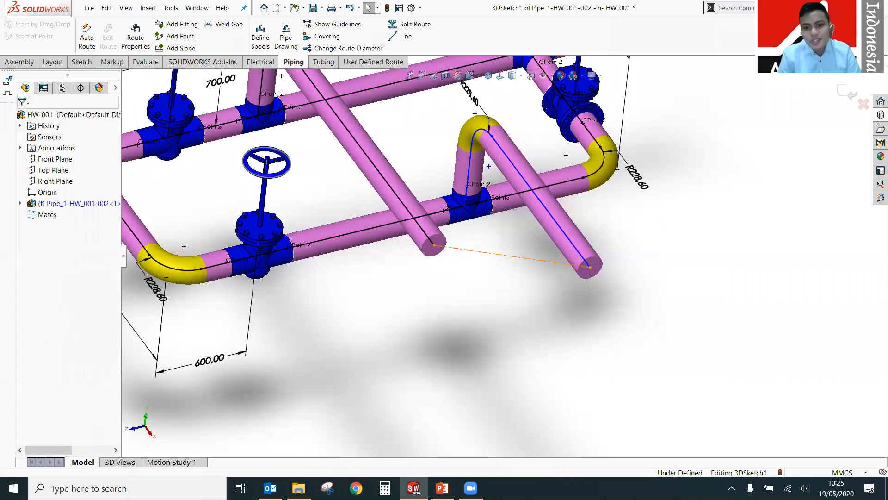
# Add a Perpendicular relation between the construction line and the longer outlet pipe's centerline.
pyautogui.click(481, 255)
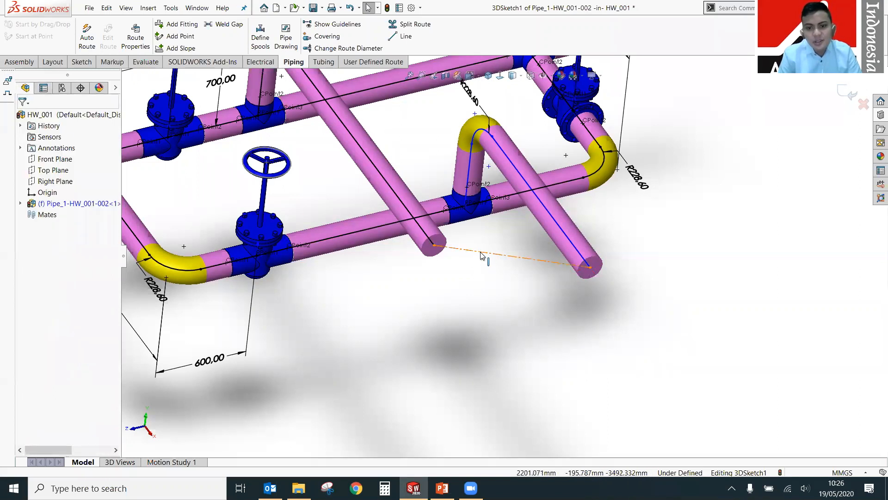
pyautogui.click(482, 255)
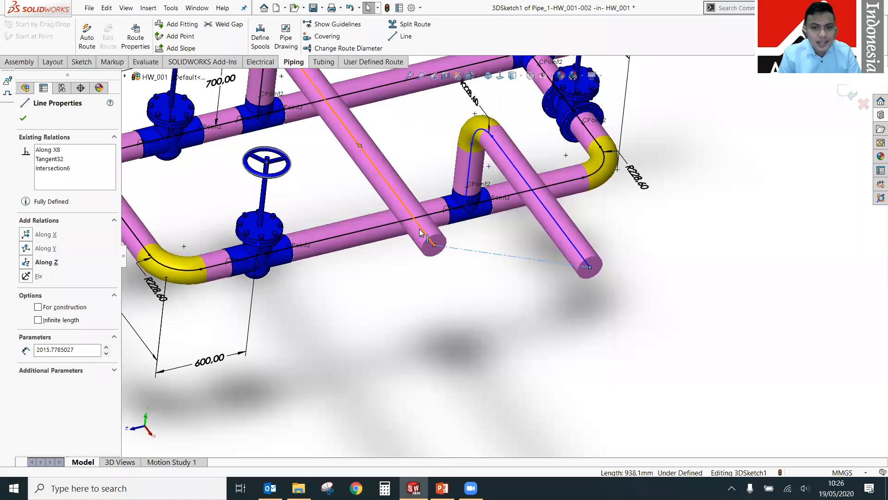
pyautogui.keyDown('ctrl'); pyautogui.click(421, 233); pyautogui.keyUp('ctrl')
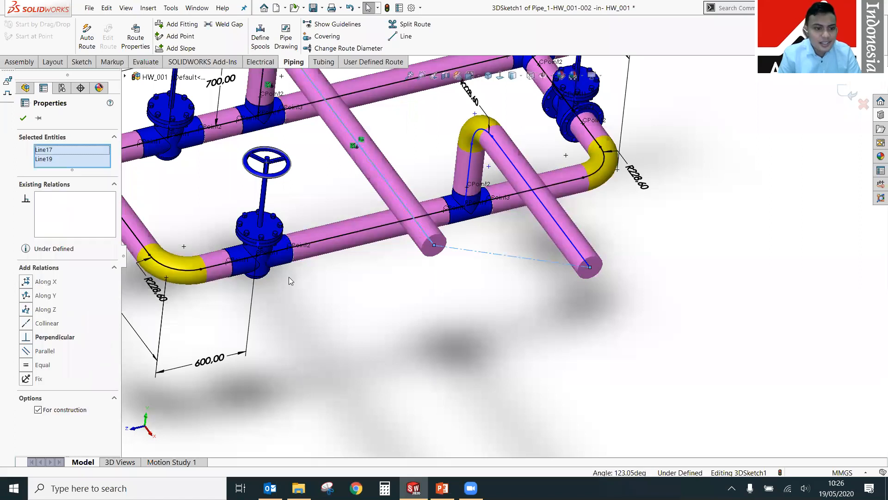
pyautogui.click(29, 338)
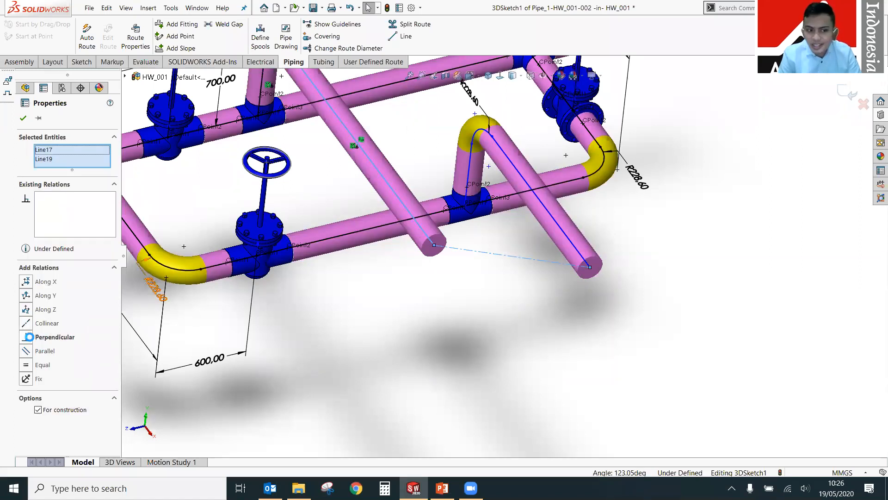
pyautogui.click(470, 315)
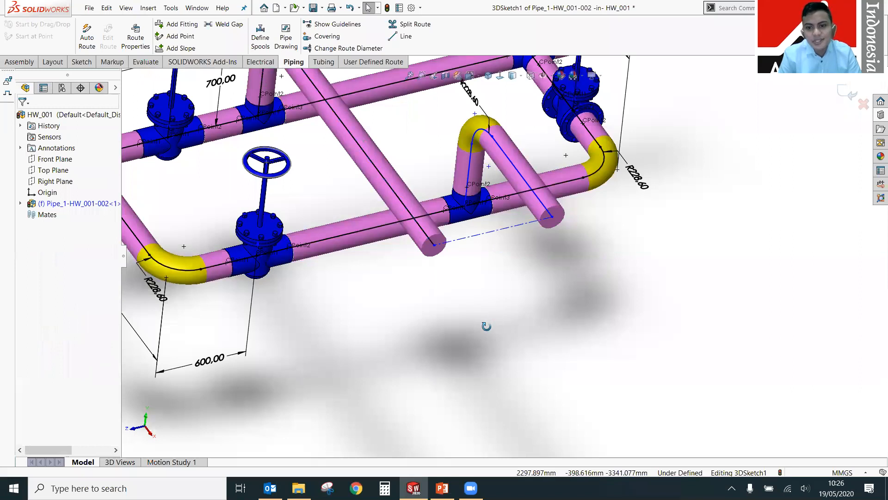
# Dimension the longer outlet pipe at 2100 mm from its tee branch on the 3000 mm run to its free end.
pyautogui.moveTo(482, 362); pyautogui.dragTo(464, 367, button='middle')
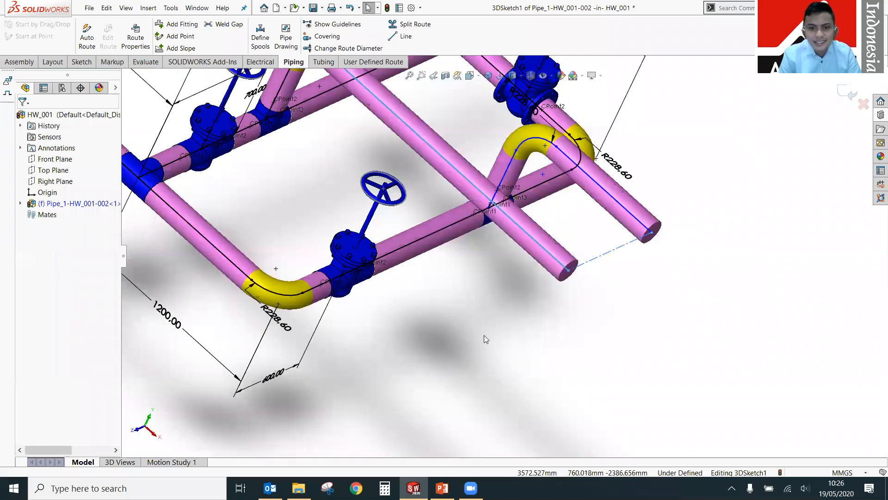
pyautogui.moveTo(483, 314); pyautogui.dragTo(475, 318, button='middle')
pyautogui.click(480, 321)
pyautogui.moveTo(511, 341); pyautogui.dragTo(530, 336)
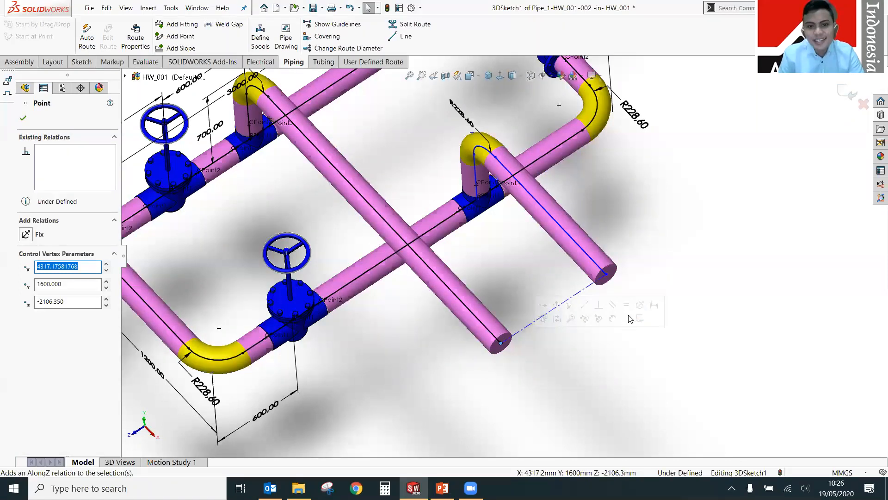
pyautogui.press('f')
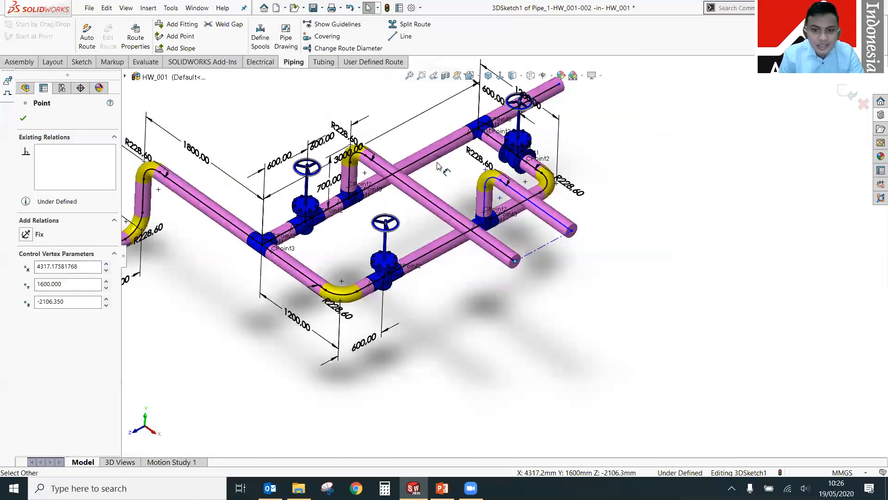
pyautogui.click(442, 182)
pyautogui.doubleClick(437, 162)
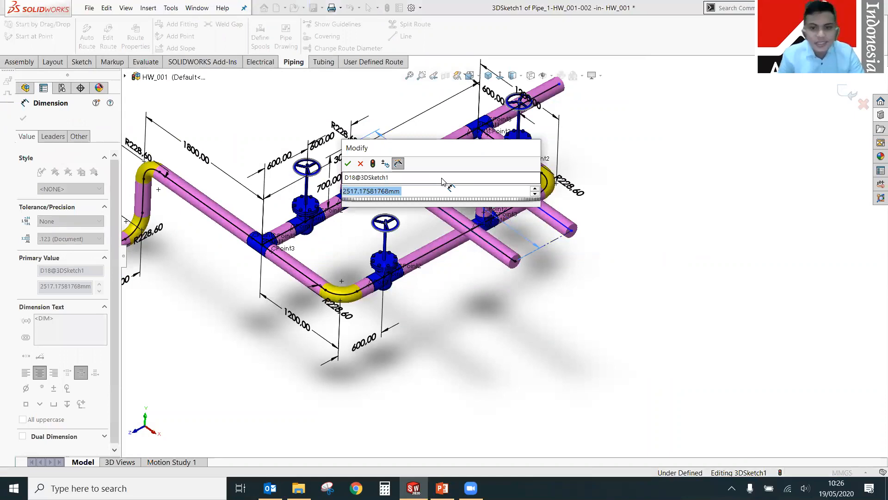
pyautogui.write('2100')
pyautogui.press('Return')
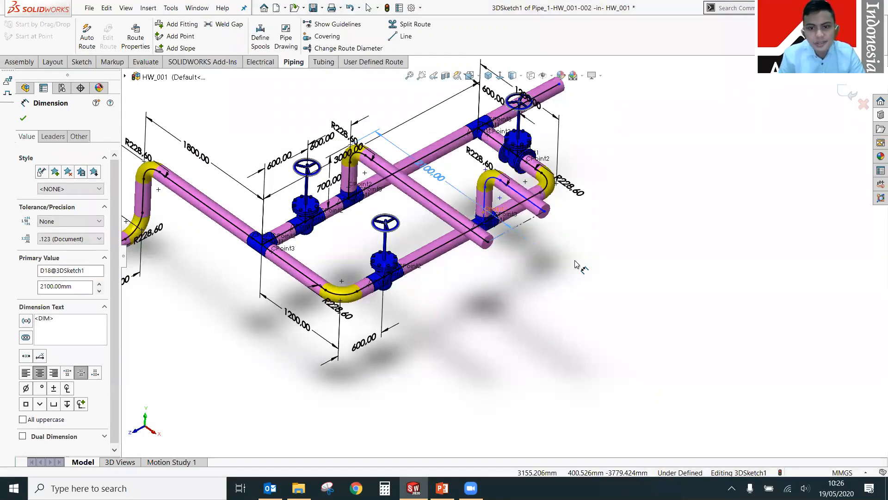
pyautogui.click(466, 271)
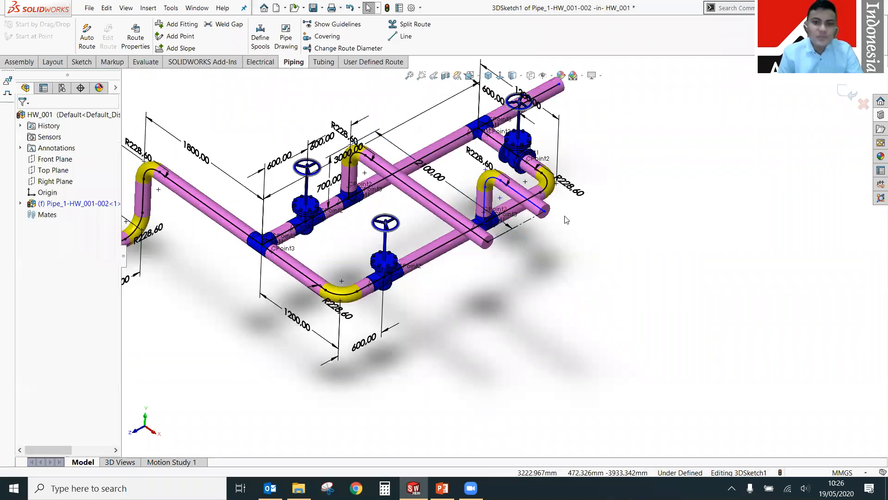
# Attach a reducer, configuration REDUCER 6 x 4 SCH 40, to the open end of the tee beside the upper gate valve branch.
pyautogui.scroll(-2, 566, 218)
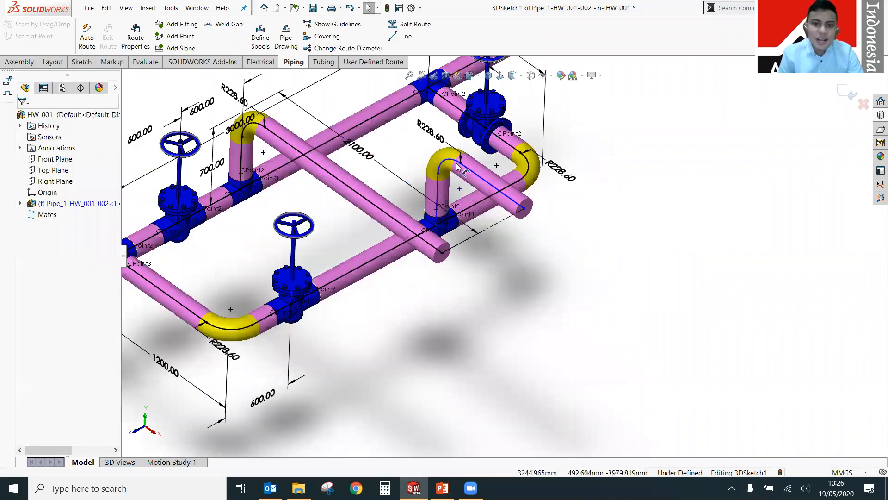
pyautogui.scroll(2, 433, 178)
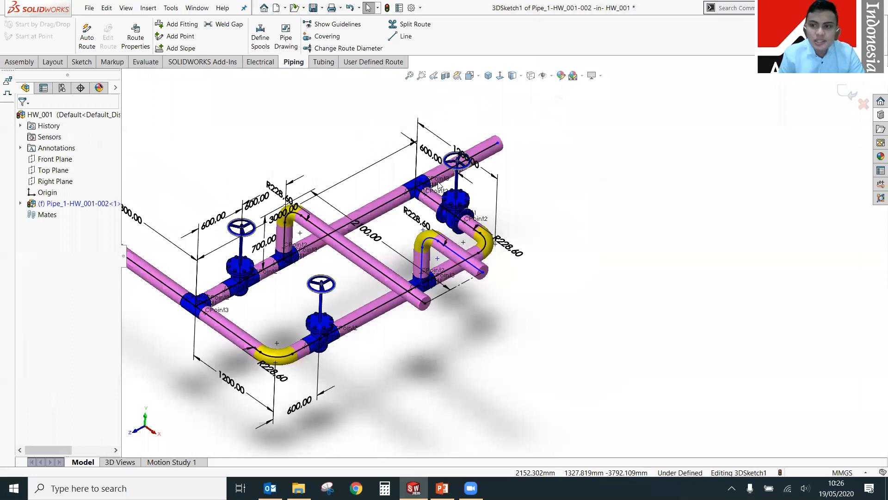
pyautogui.scroll(-2, 437, 182)
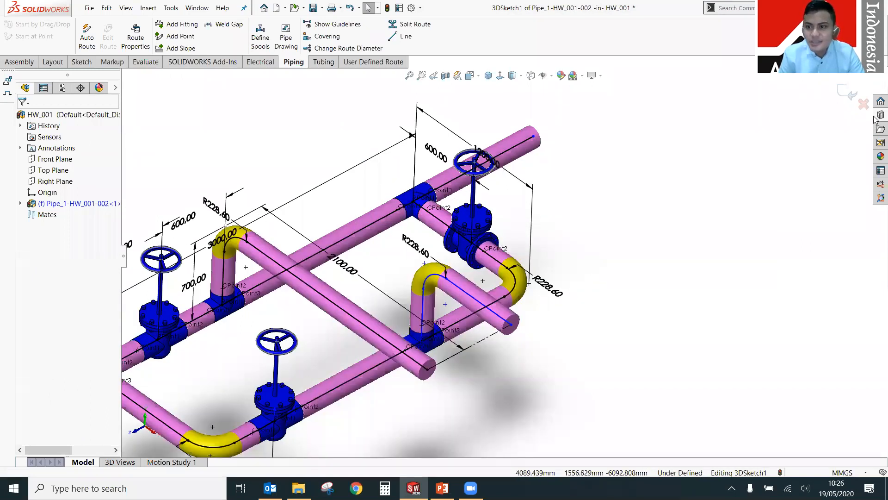
pyautogui.click(878, 115)
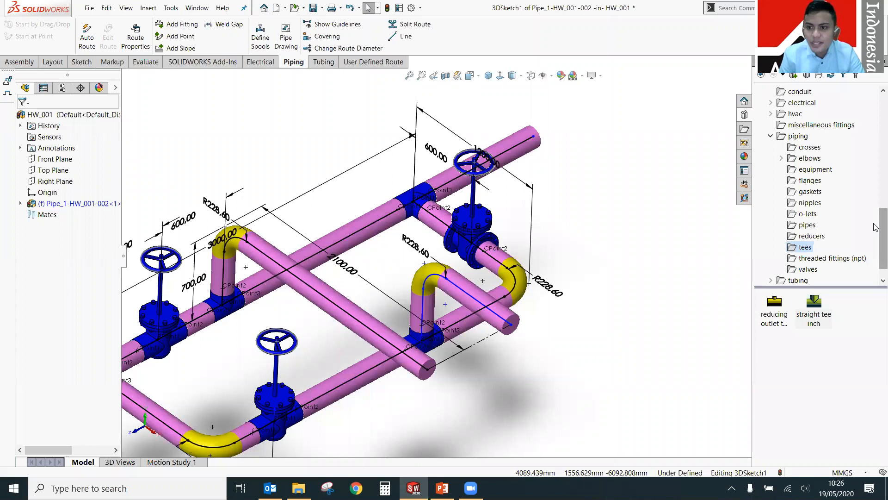
pyautogui.scroll(1, 875, 227)
pyautogui.scroll(-2, 876, 229)
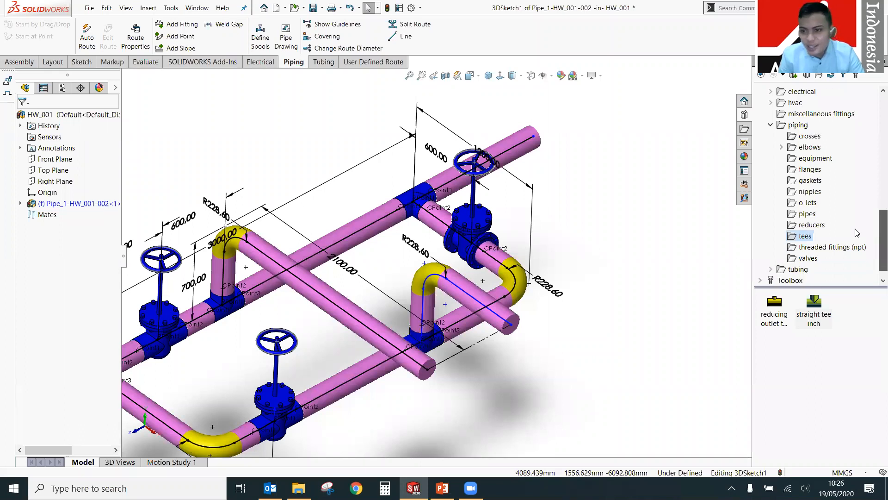
pyautogui.click(817, 230)
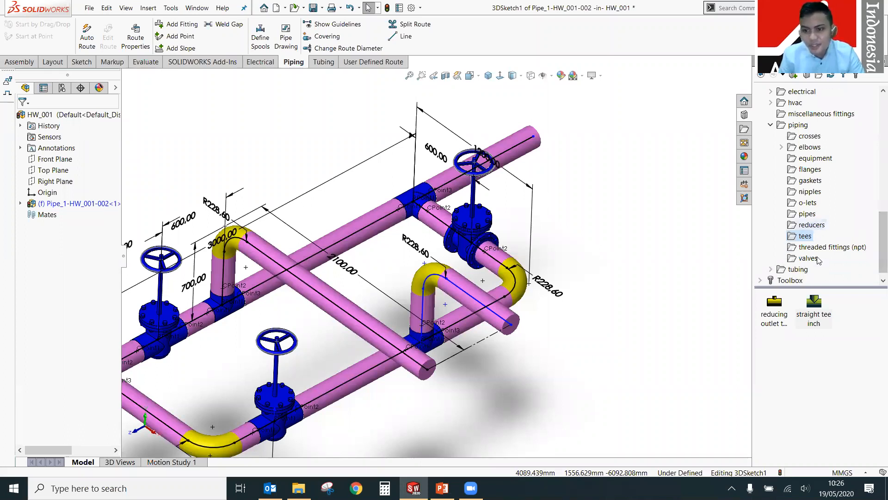
pyautogui.moveTo(814, 308)
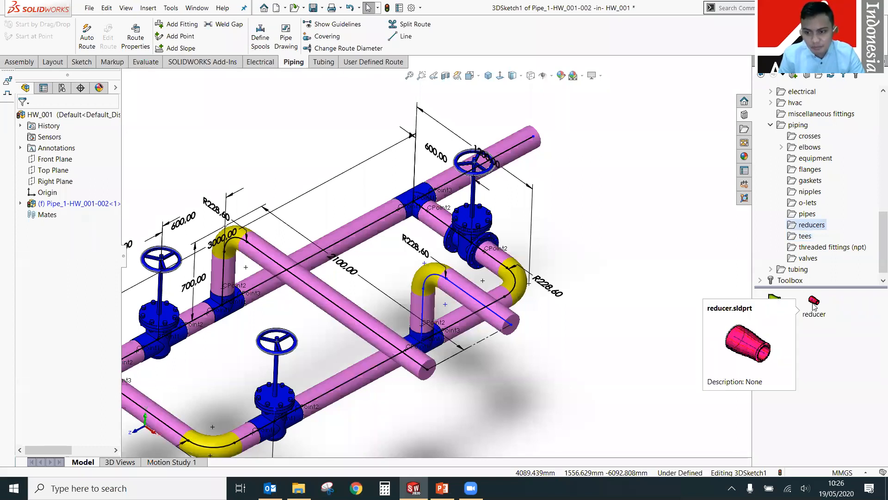
pyautogui.moveTo(815, 303); pyautogui.dragTo(431, 189)
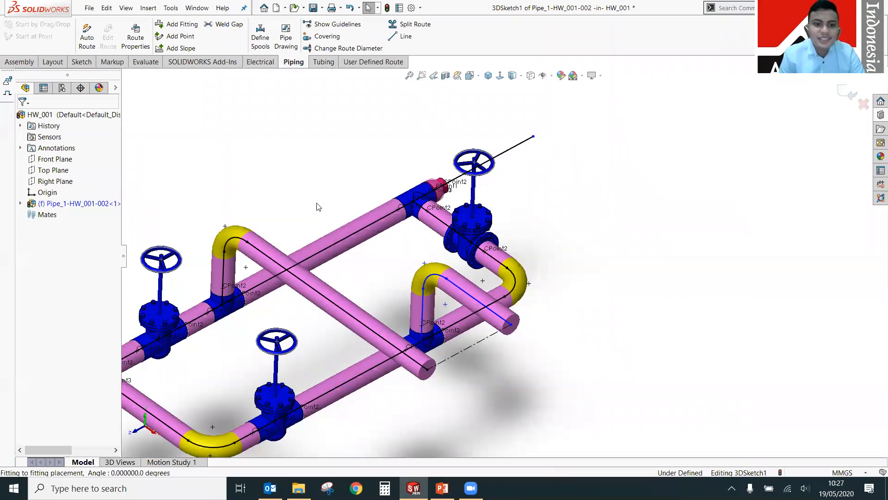
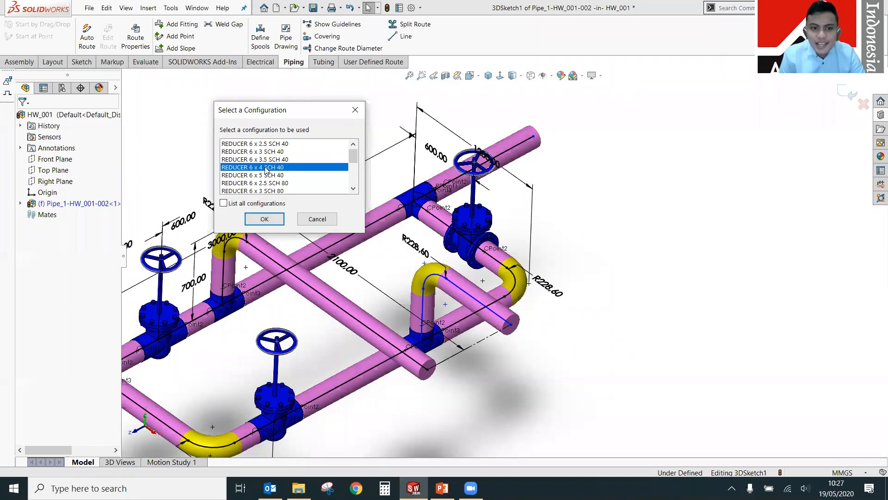
pyautogui.click(273, 221)
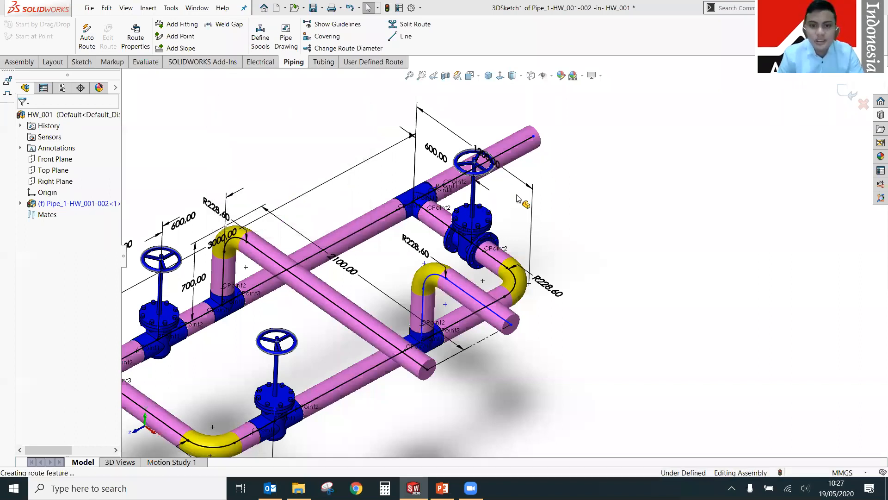
pyautogui.press('Escape')
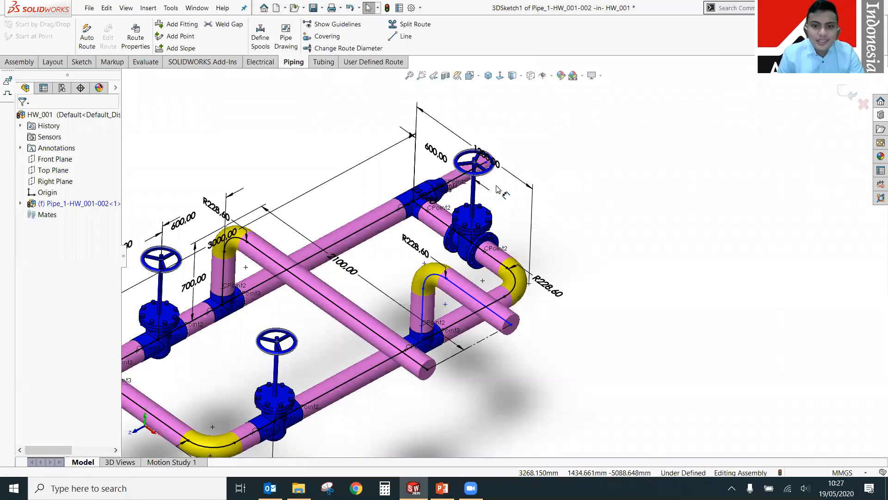
# Lengthen the pipe on the reducer's small end by moving its free end outward along the run.
pyautogui.scroll(-1, 467, 197)
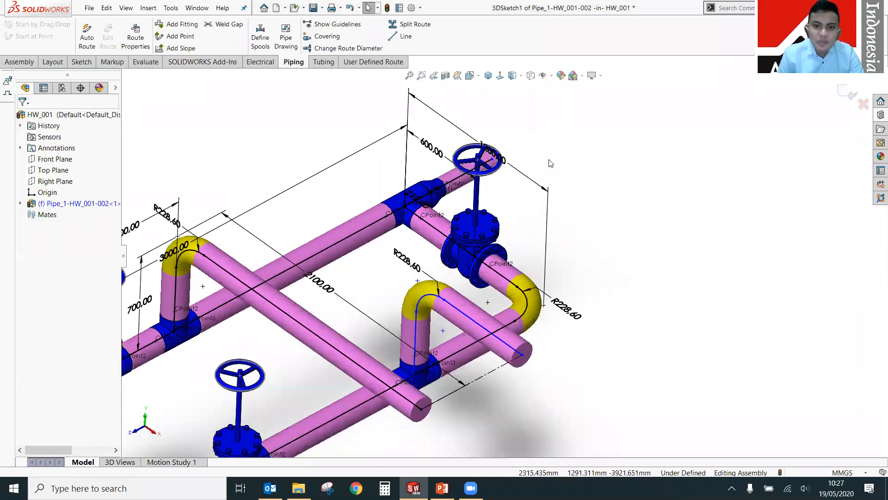
pyautogui.scroll(-1, 551, 162)
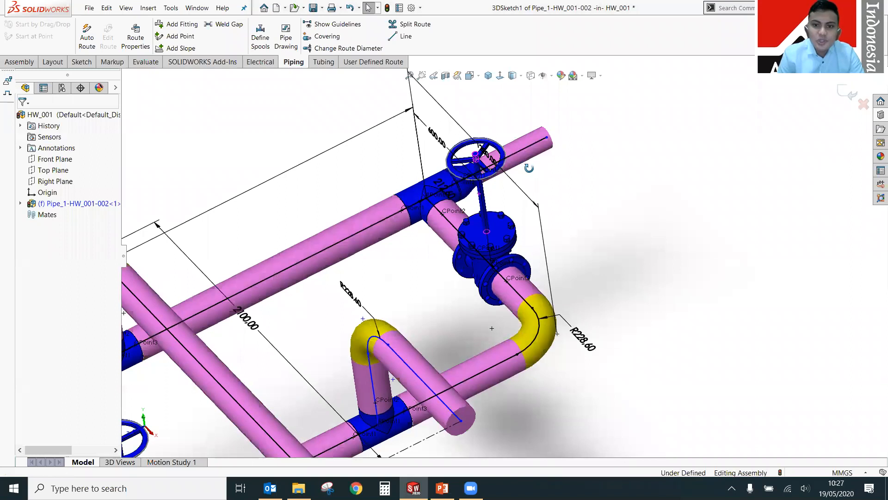
pyautogui.scroll(-2, 520, 152)
pyautogui.moveTo(506, 141); pyautogui.dragTo(513, 138, button='middle')
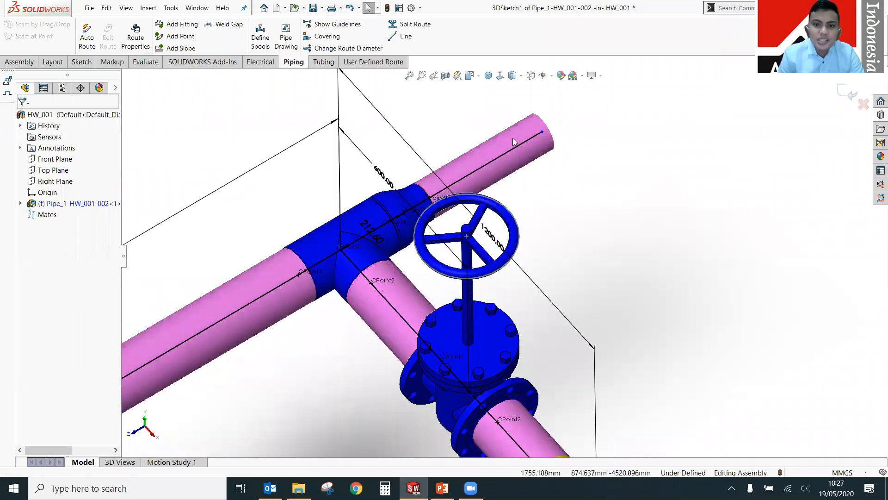
pyautogui.rightClick(470, 173)
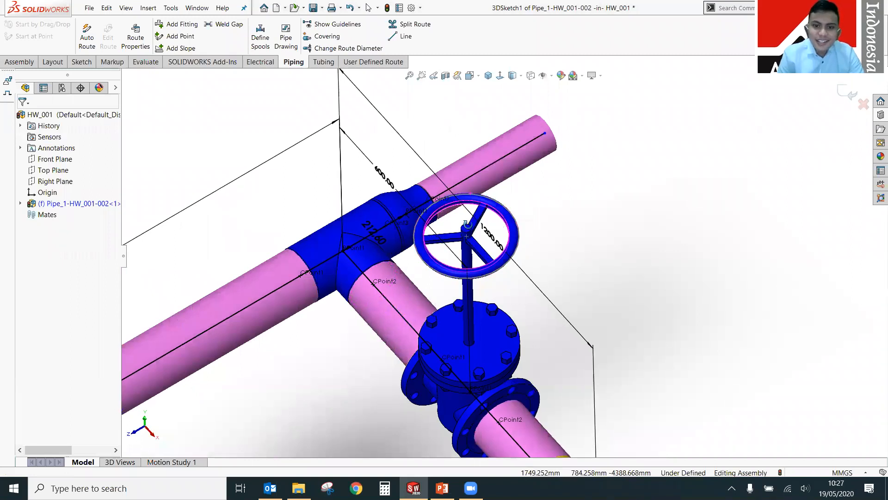
pyautogui.moveTo(468, 224); pyautogui.dragTo(462, 215, button='middle')
pyautogui.moveTo(542, 198); pyautogui.dragTo(540, 205, button='middle')
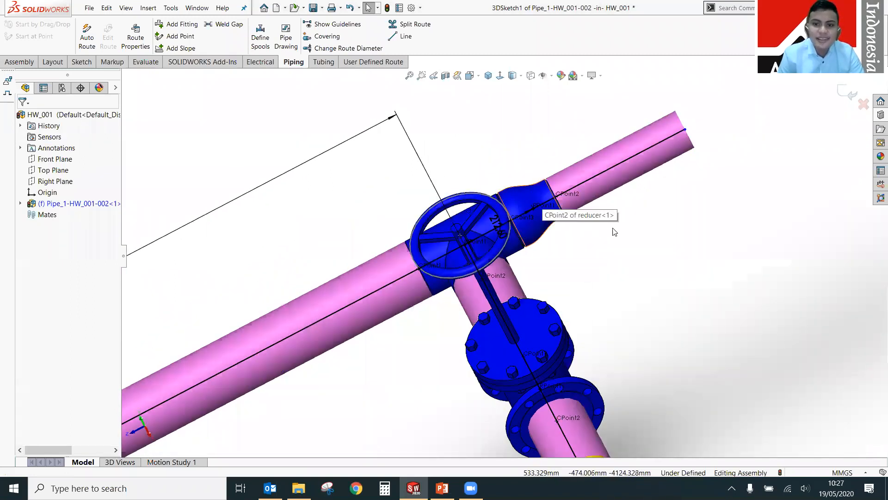
pyautogui.moveTo(618, 133); pyautogui.dragTo(655, 114, button='middle')
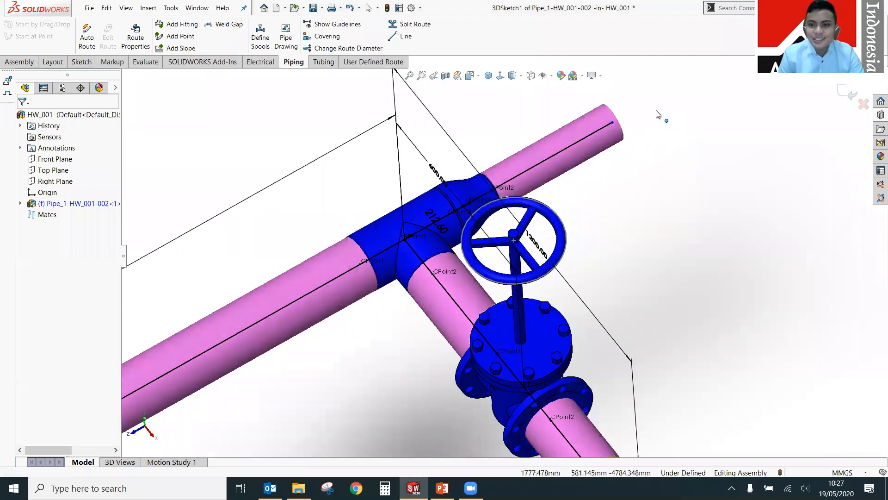
pyautogui.press('Escape')
pyautogui.moveTo(697, 185); pyautogui.dragTo(671, 201)
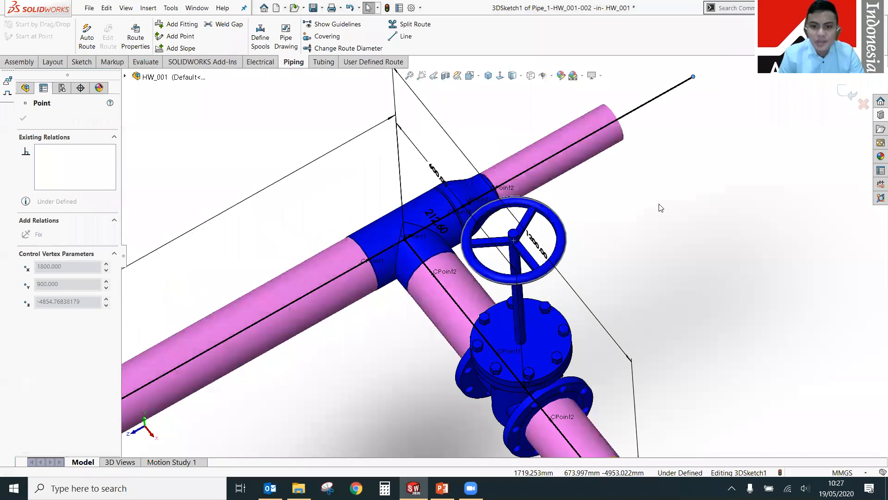
# Place one Gate Valve (ASME B16.34) Flanged End, Class 150, NPS 4, RF on the pipe beyond the reducer.
pyautogui.scroll(2, 654, 211)
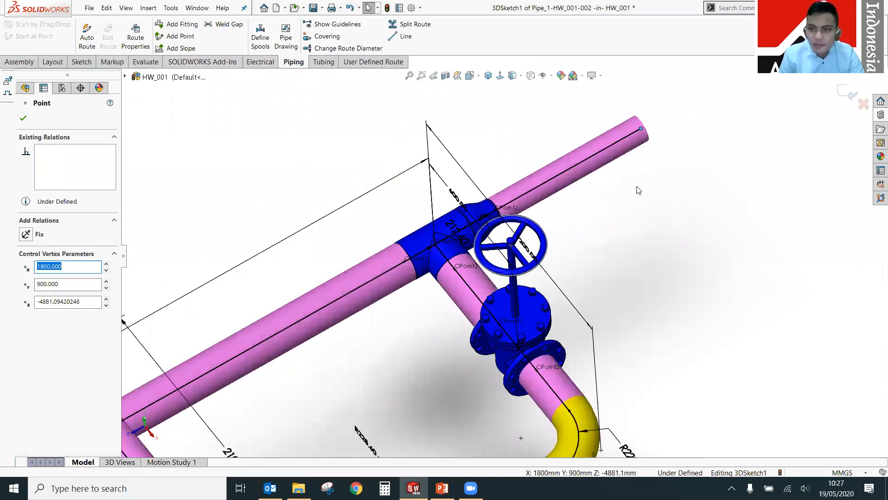
pyautogui.click(880, 115)
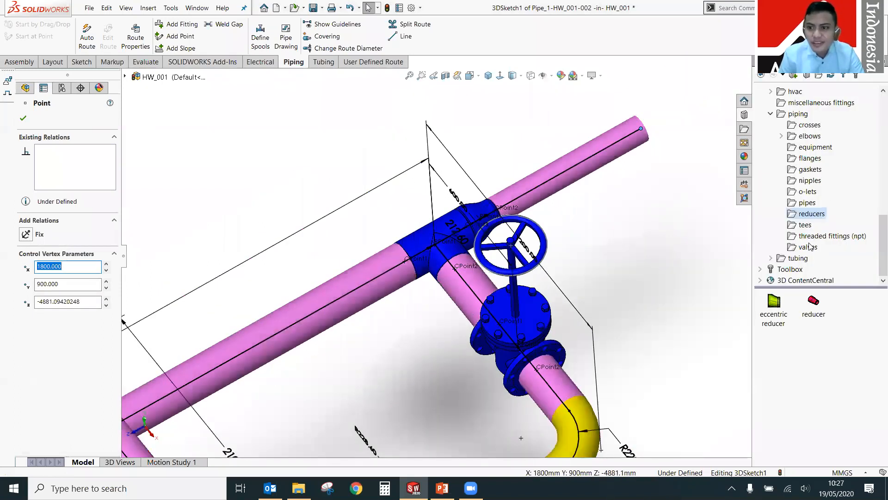
pyautogui.click(809, 246)
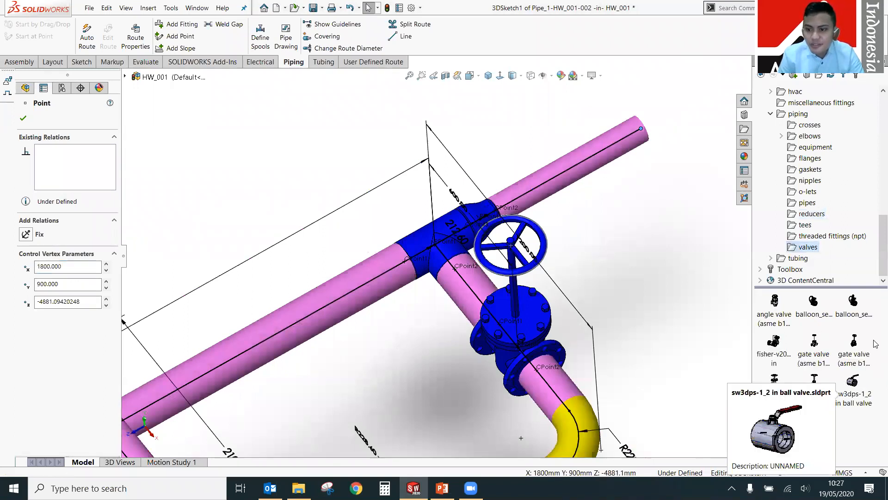
pyautogui.moveTo(852, 345); pyautogui.dragTo(555, 177)
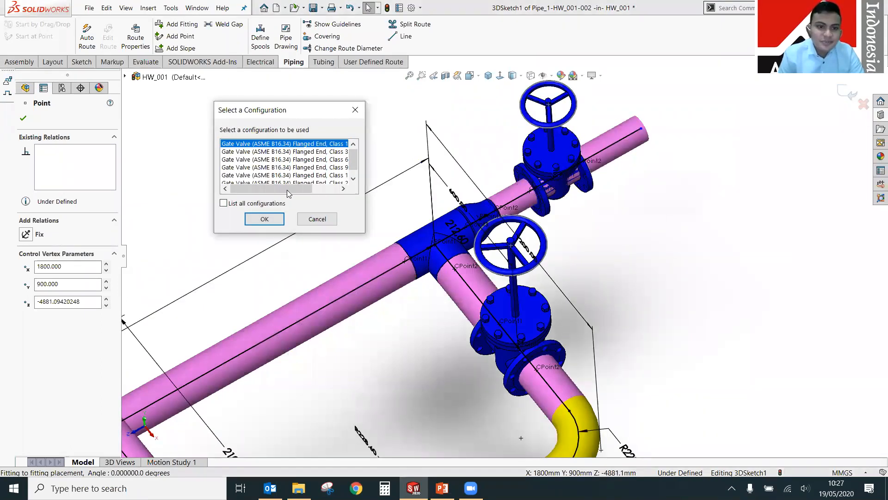
pyautogui.click(323, 187)
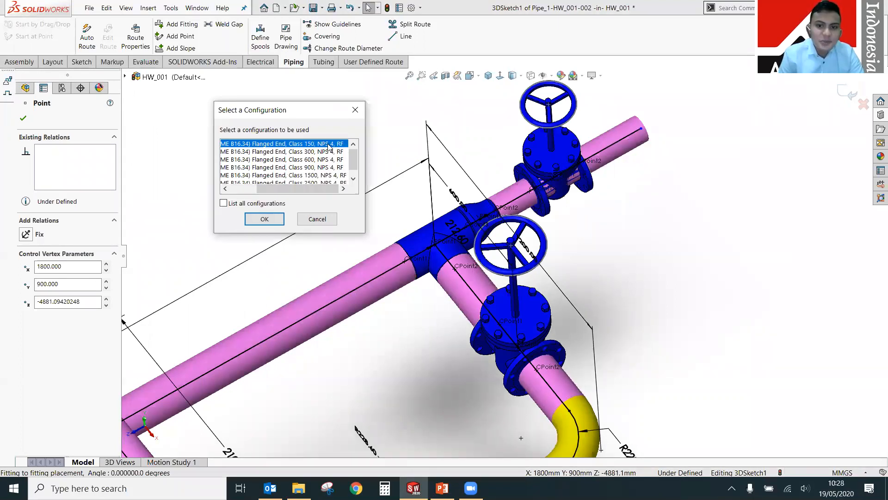
pyautogui.moveTo(303, 188); pyautogui.dragTo(284, 189)
pyautogui.click(263, 220)
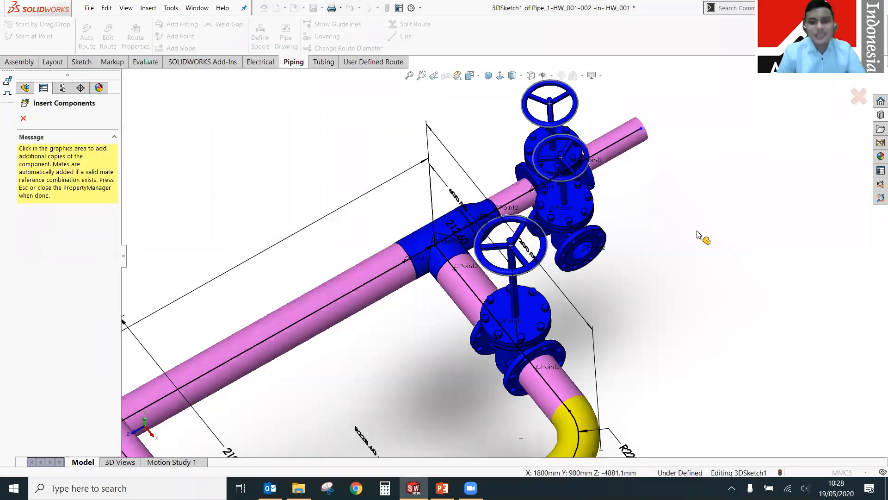
pyautogui.press('Escape')
# Extend the pipe beyond the NPS 4 gate valve by moving its free end farther outward.
pyautogui.press('z')
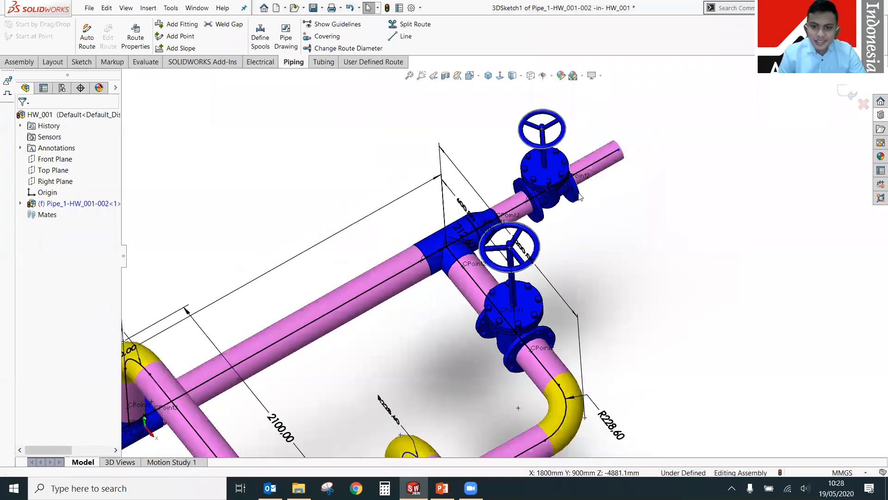
pyautogui.press('z')
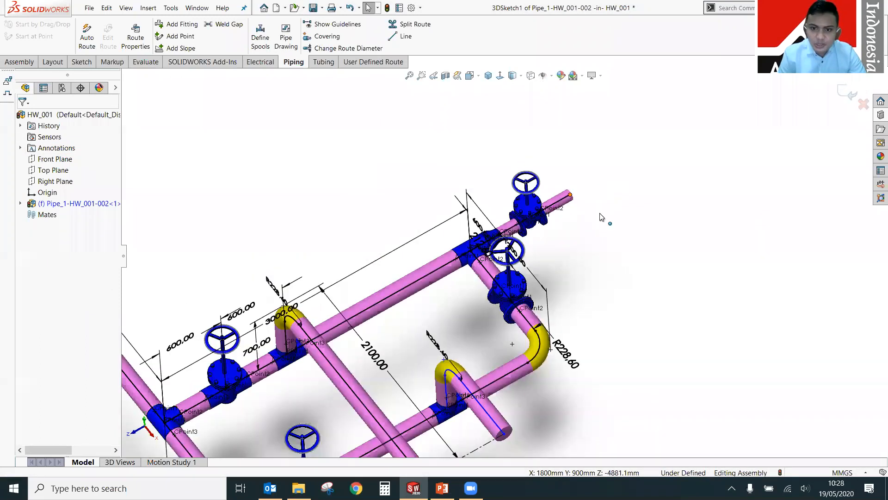
pyautogui.click(600, 268)
# Dimension the NPS 4 gate valve at 600 mm from the reducer along the pipe centerline.
pyautogui.moveTo(643, 286); pyautogui.dragTo(624, 239, button='right')
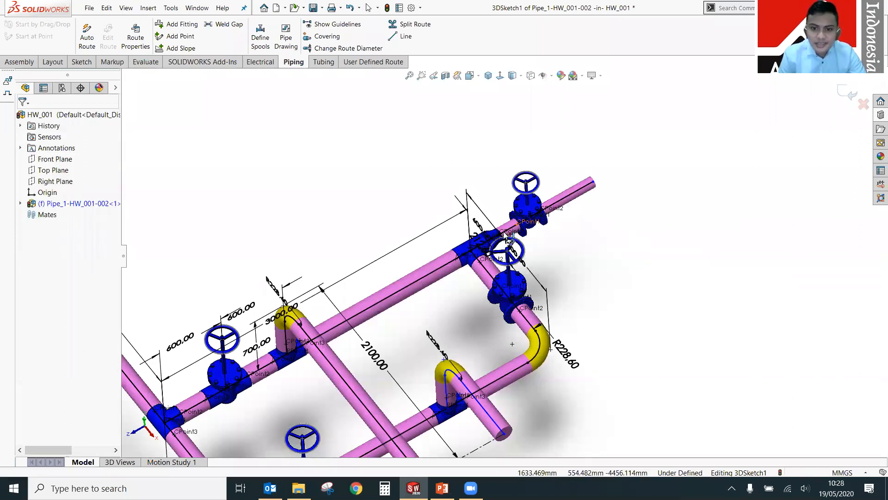
pyautogui.scroll(-1, 508, 230)
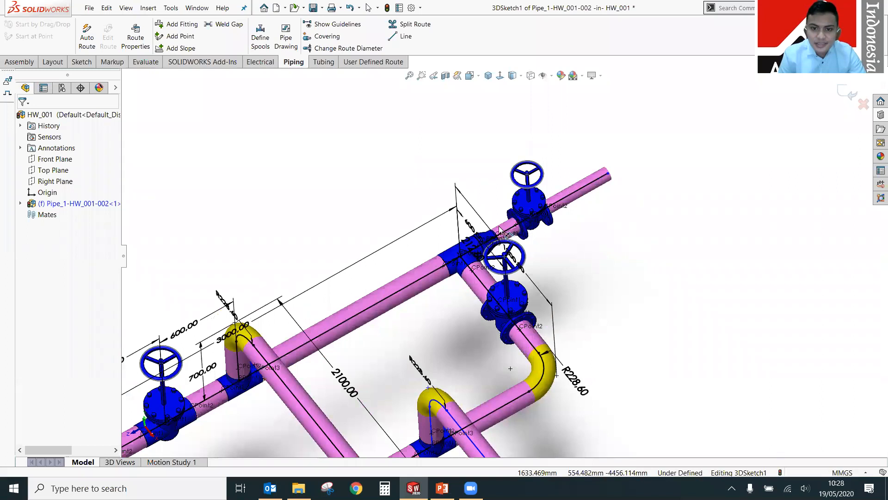
pyautogui.scroll(-1, 587, 239)
pyautogui.click(503, 231)
pyautogui.press('Escape')
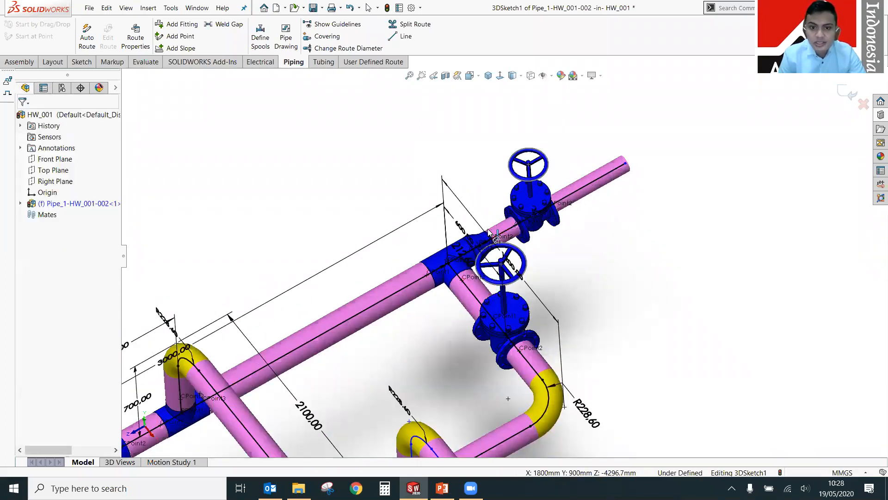
pyautogui.scroll(-1, 489, 232)
pyautogui.scroll(-1, 438, 170)
pyautogui.doubleClick(438, 169)
pyautogui.write('600')
pyautogui.press('Return')
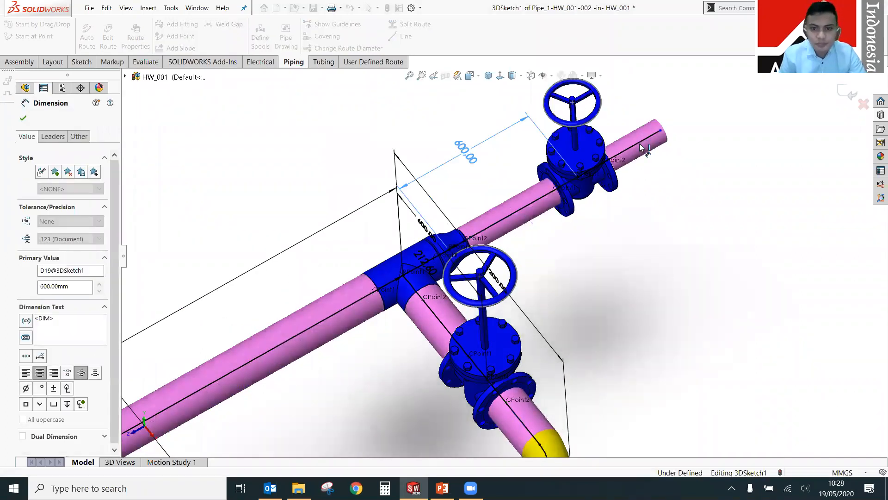
# Dimension the end pipe at 500 mm from the NPS 4 gate valve's center to its free end.
pyautogui.scroll(1, 547, 101)
pyautogui.doubleClick(547, 102)
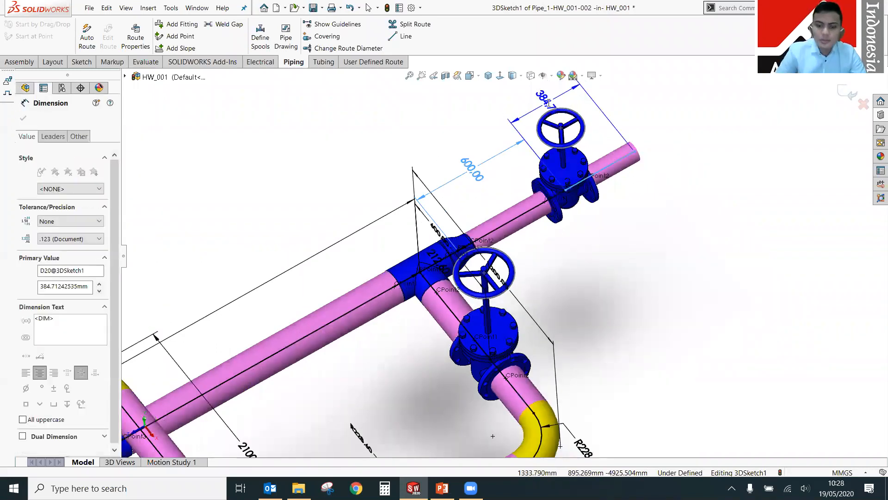
pyautogui.write('500')
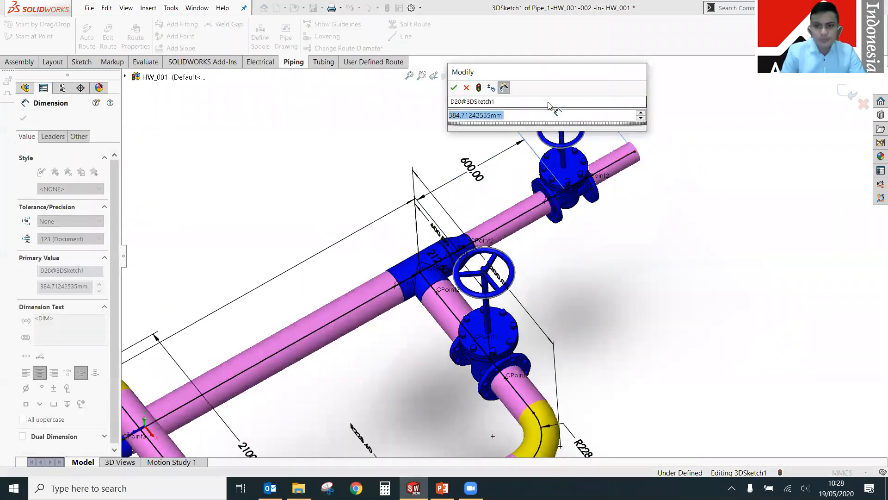
pyautogui.press('Return')
pyautogui.click(687, 207)
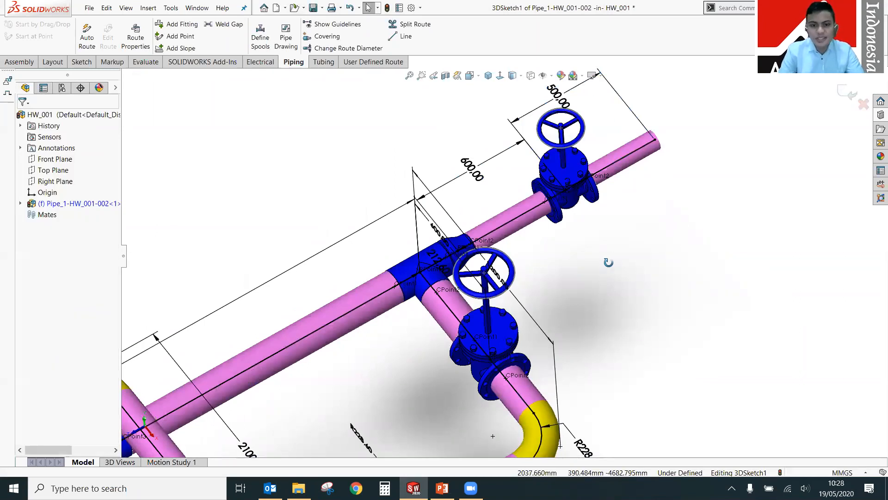
pyautogui.moveTo(561, 283); pyautogui.dragTo(558, 287, button='middle')
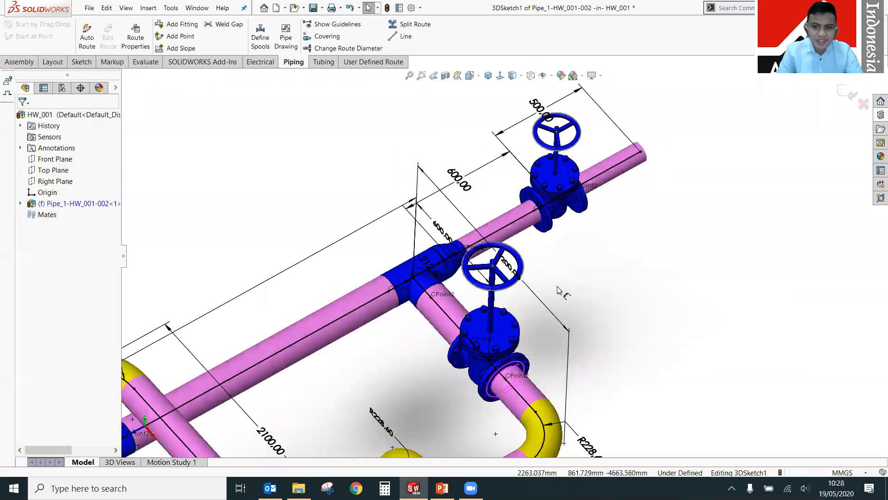
pyautogui.moveTo(574, 326); pyautogui.dragTo(574, 326, button='middle')
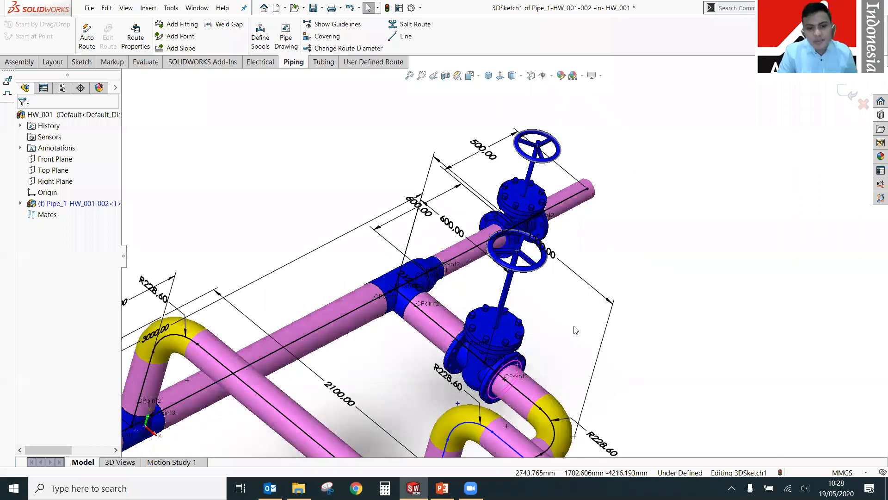
# Place a slip on weld flange, configuration Slip On Flange 150-NPS6, on the 1800 mm pipe run before the first loop tee.
pyautogui.scroll(5, 575, 329)
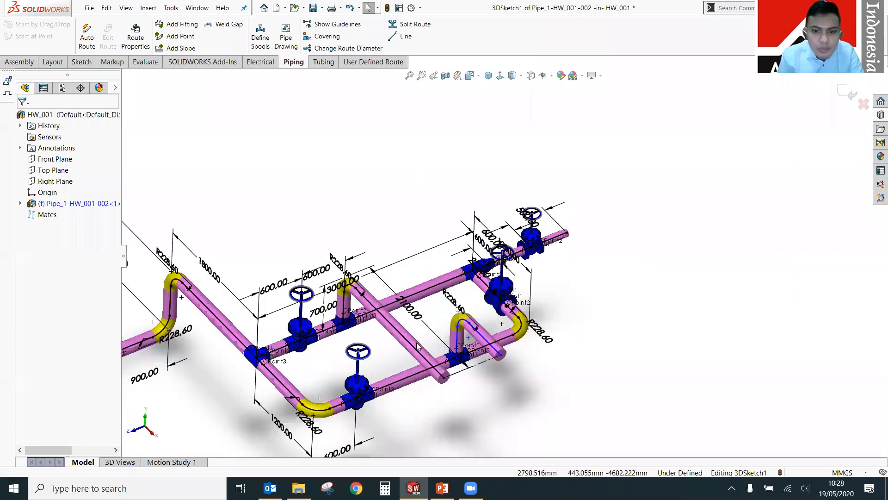
pyautogui.scroll(2, 446, 296)
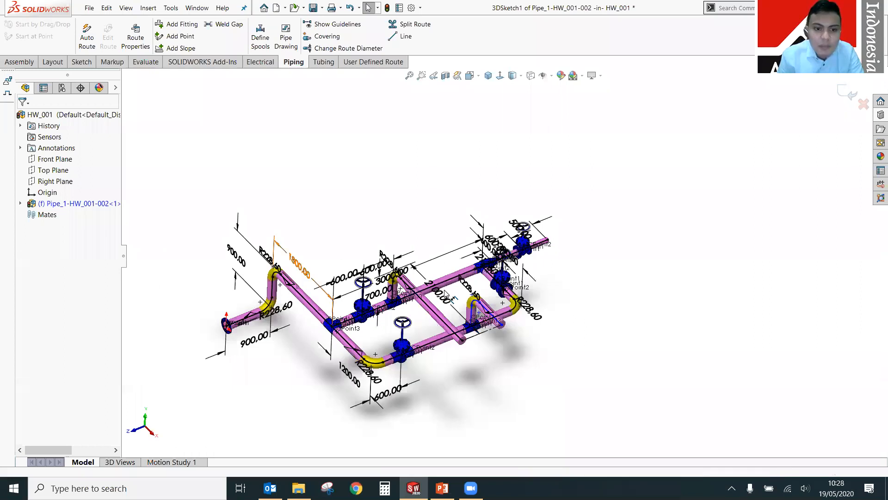
pyautogui.scroll(-2, 446, 294)
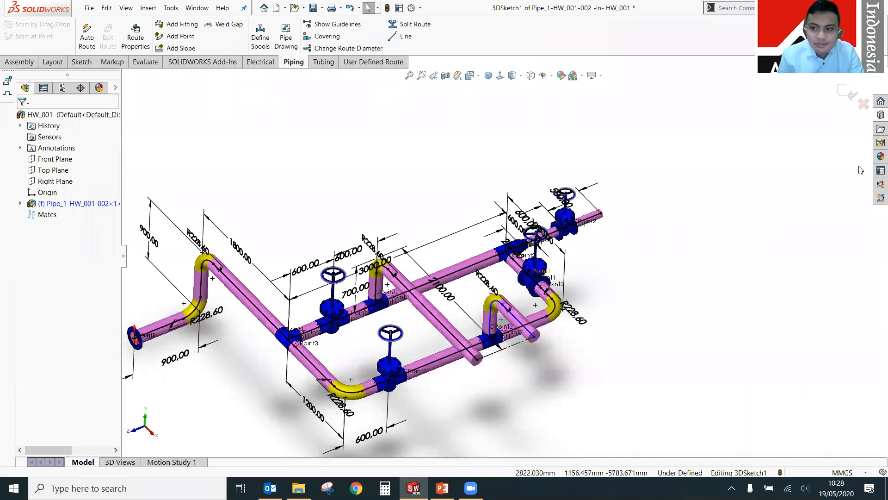
pyautogui.click(880, 115)
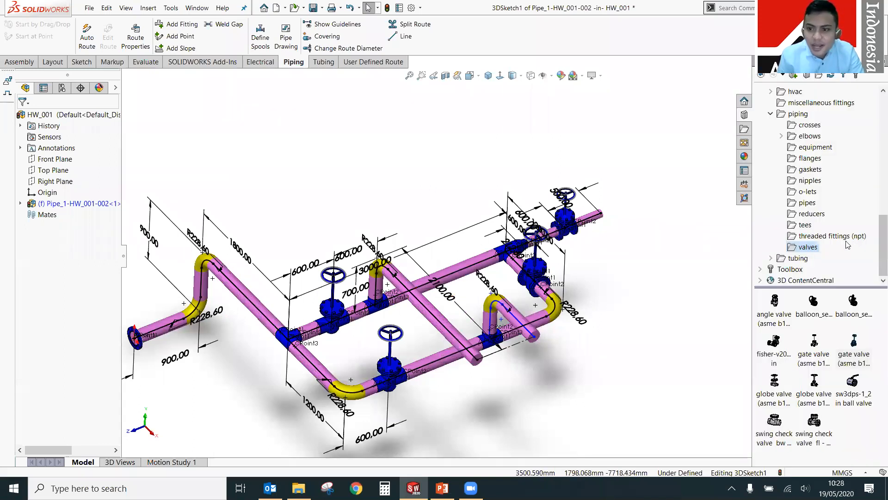
pyautogui.click(812, 160)
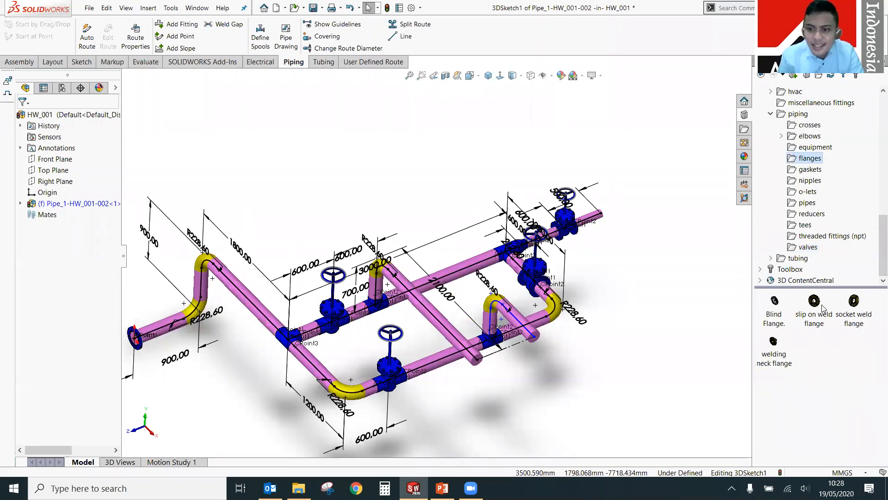
pyautogui.moveTo(815, 309)
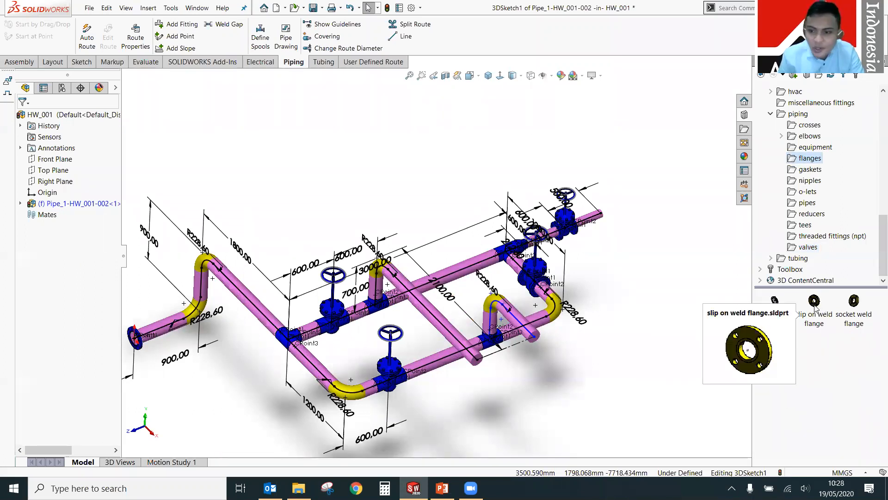
pyautogui.moveTo(815, 306); pyautogui.dragTo(263, 315)
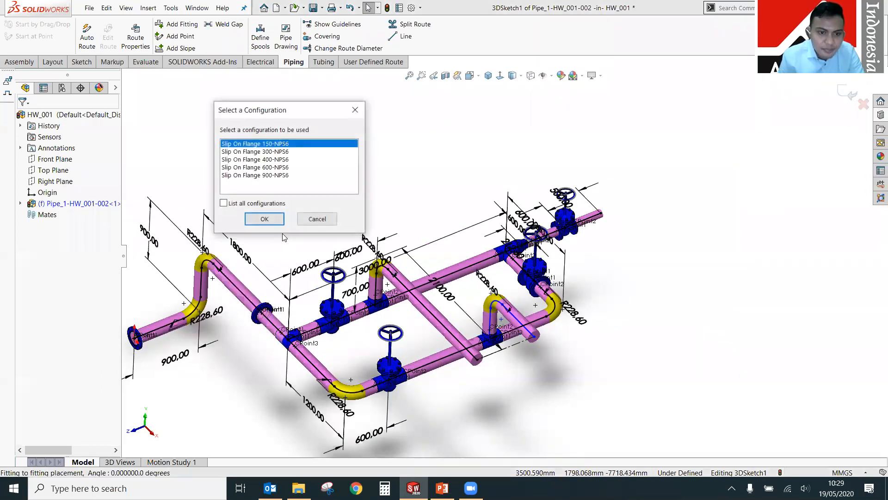
pyautogui.click(272, 220)
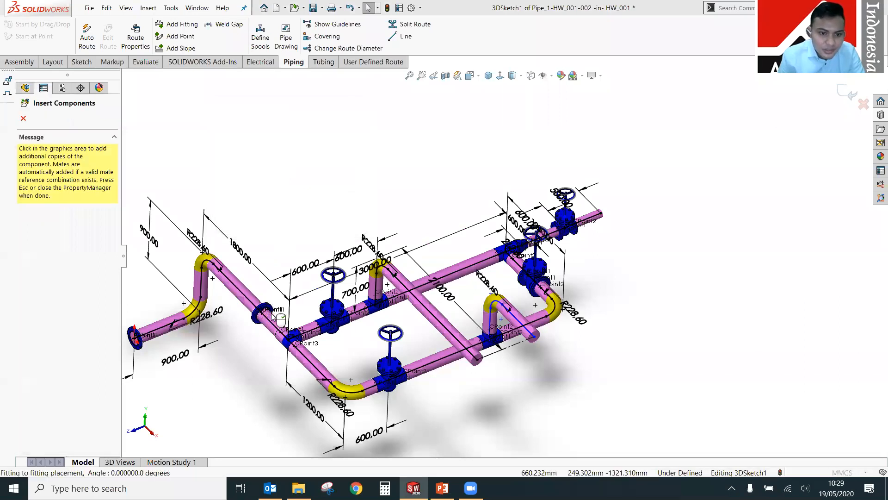
# Add a second Slip On Flange 150-NPS6 face to face with the flange on the 1800 mm pipe run.
pyautogui.scroll(-2, 294, 316)
pyautogui.scroll(-2, 324, 306)
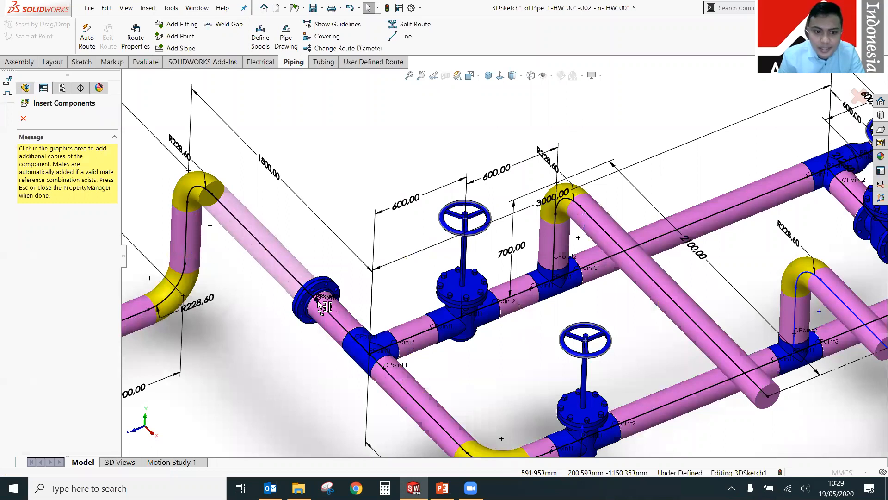
pyautogui.click(313, 290)
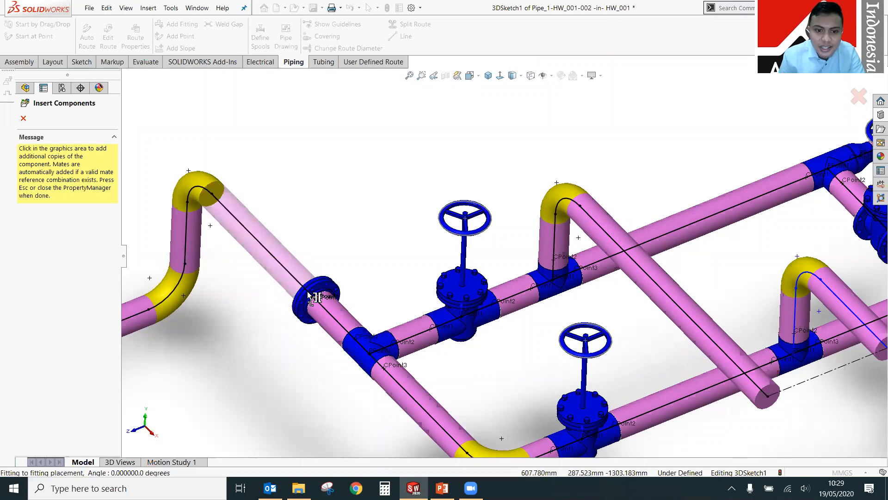
pyautogui.click(306, 292)
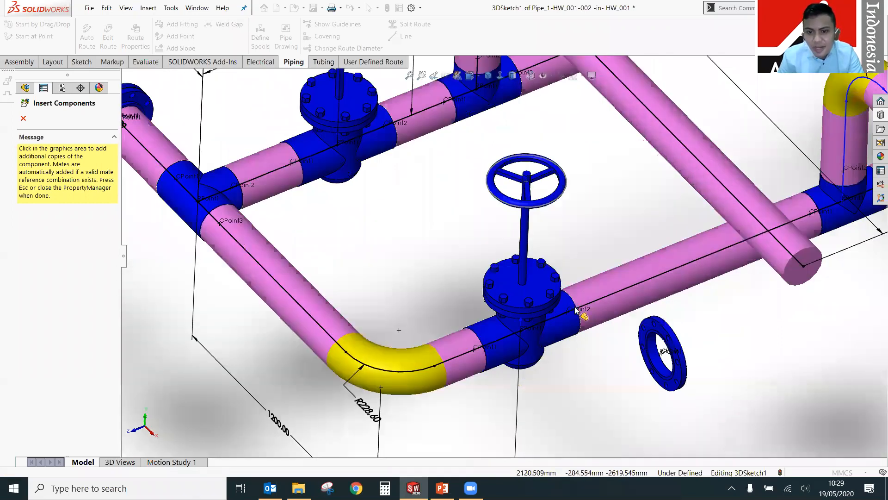
# Place a mating pair of Slip On Flange 150-NPS6 at the gate valve's downstream end on the loop side after the elbow.
pyautogui.click(581, 309)
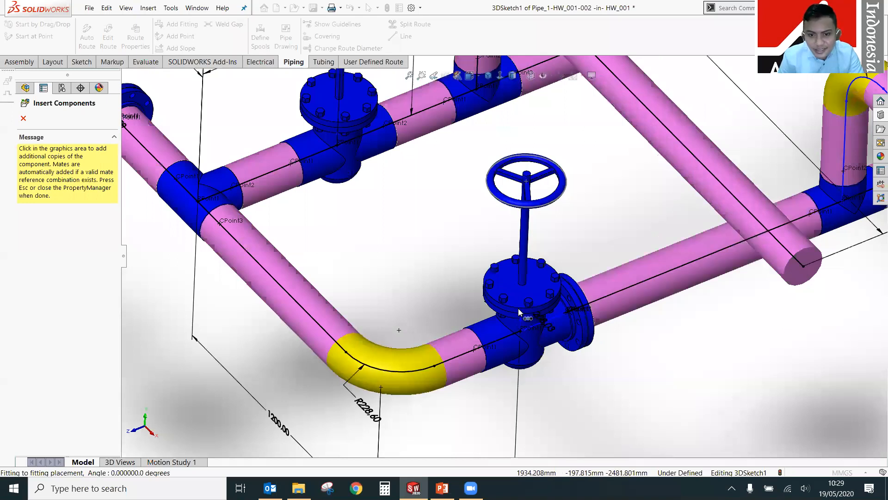
pyautogui.scroll(10, 518, 307)
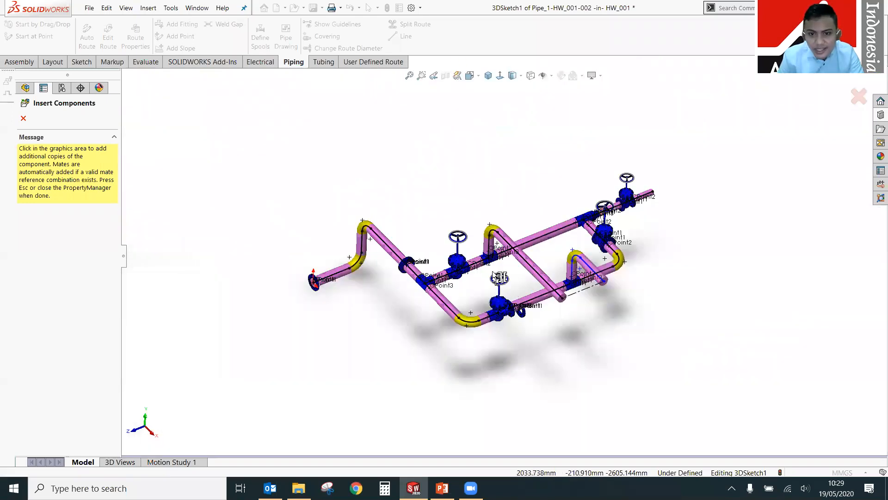
pyautogui.scroll(-5, 499, 277)
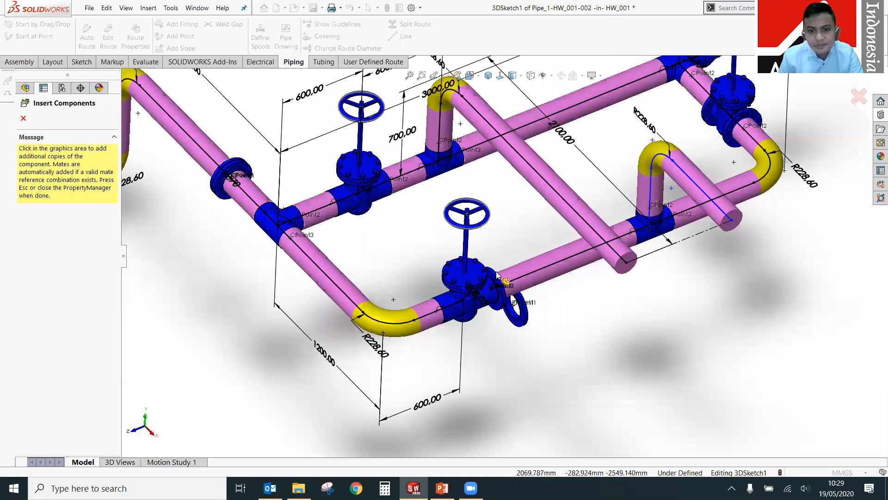
pyautogui.scroll(-3, 475, 224)
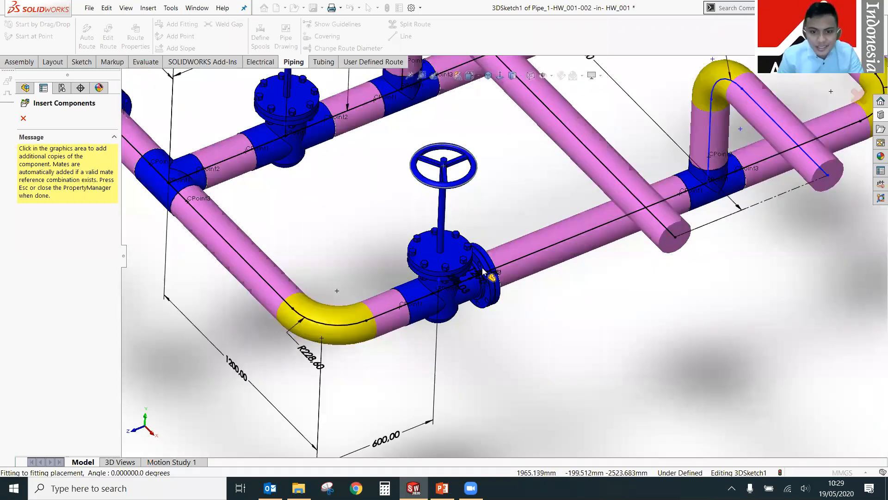
# Place a mating pair of Slip On Flange 150-NPS6 between the straight loop side's gate valve and its outlet tee.
pyautogui.scroll(8, 488, 241)
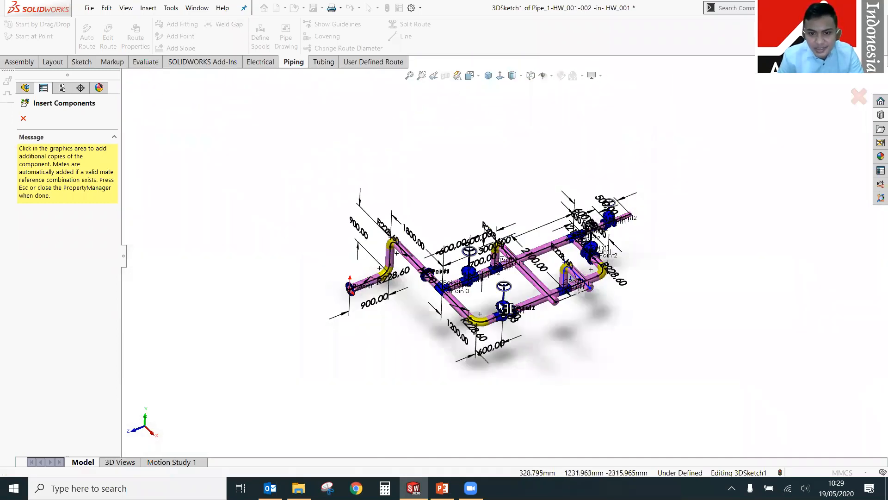
pyautogui.scroll(-4, 496, 301)
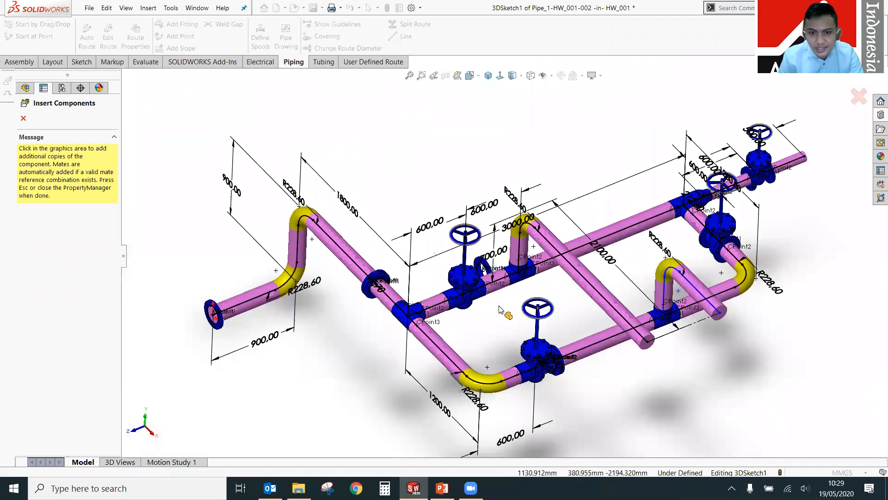
pyautogui.scroll(-5, 511, 303)
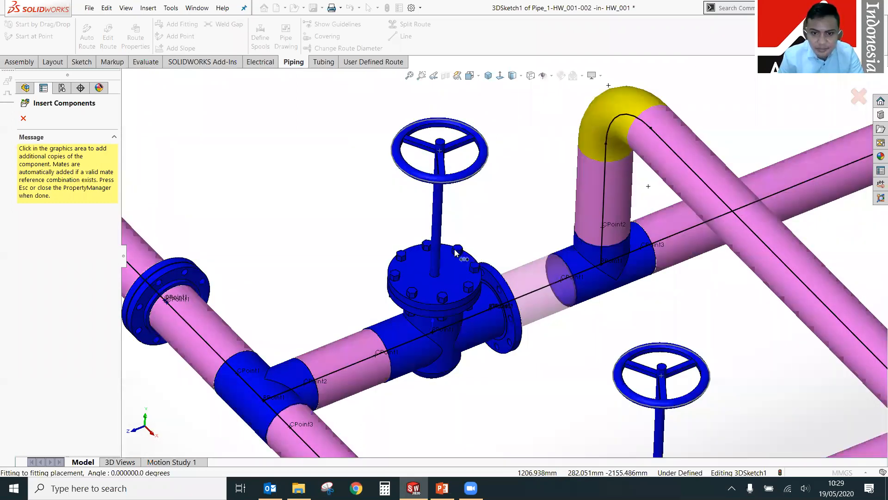
pyautogui.press('f')
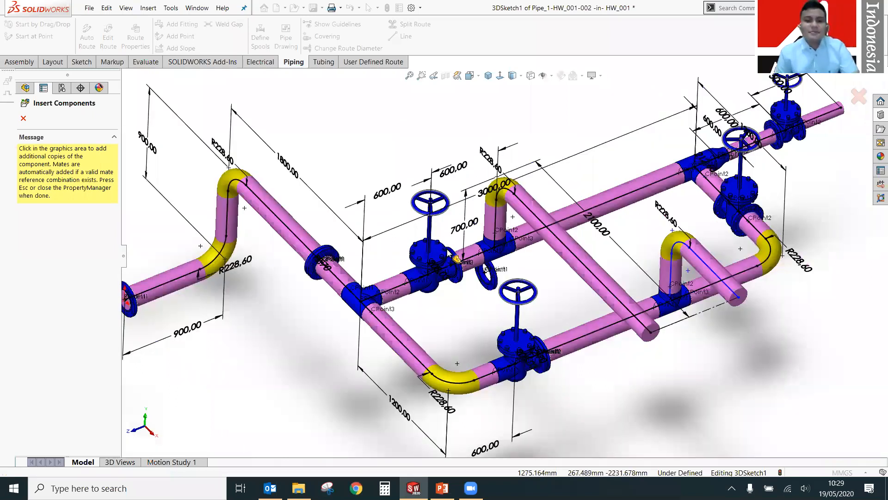
pyautogui.scroll(3, 457, 259)
pyautogui.scroll(-2, 628, 290)
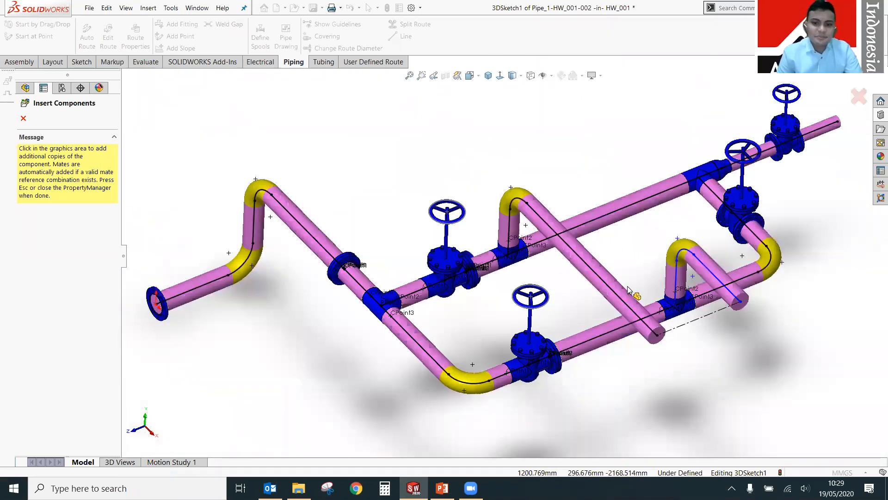
# Fit Slip On Flange 150-NPS6 flanges to the free ends of both tee-branch outlet pipes.
pyautogui.press('f')
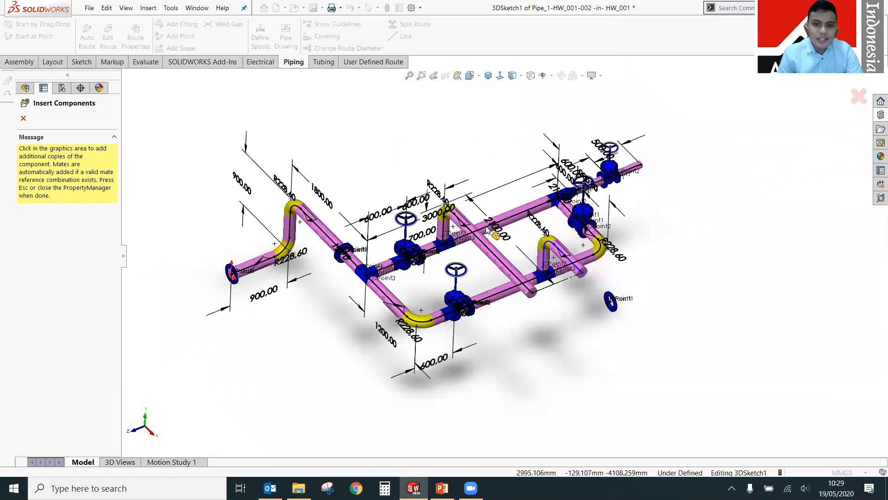
pyautogui.scroll(5, 486, 231)
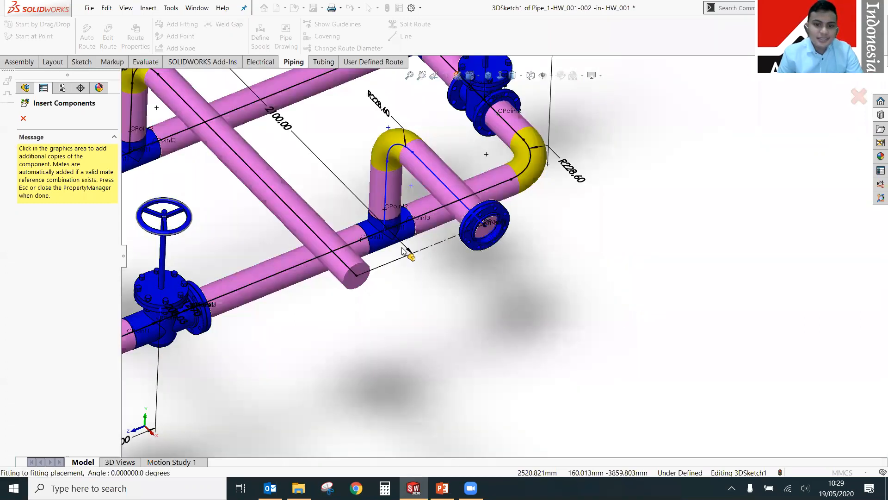
pyautogui.scroll(-6, 545, 294)
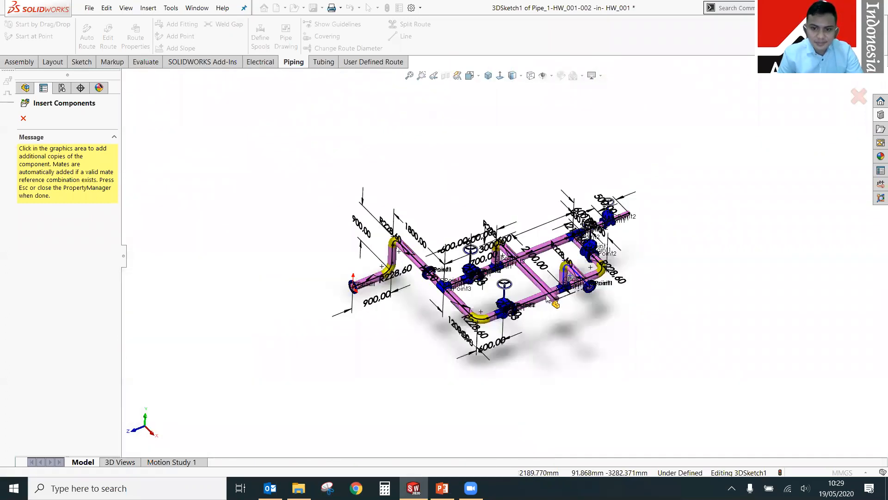
pyautogui.scroll(2, 531, 304)
pyautogui.scroll(3, 537, 289)
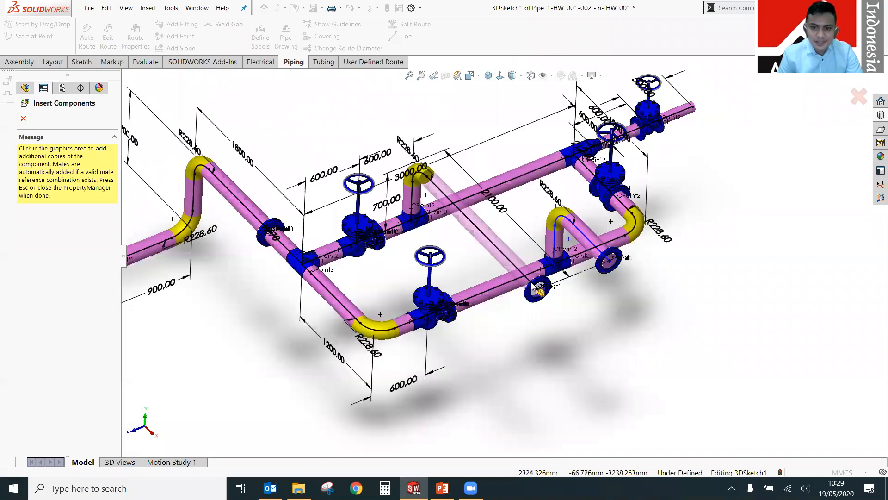
pyautogui.click(612, 266)
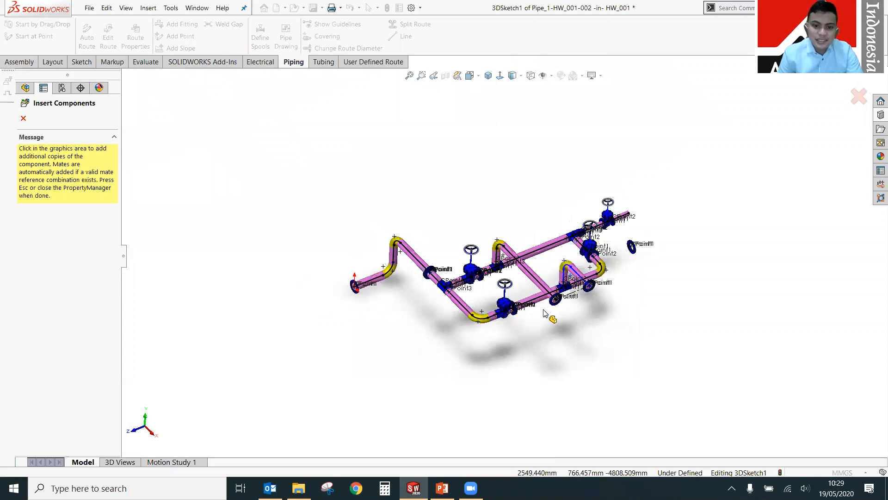
# Place a Slip On Flange 150-NPS6 against the elbow-side end of the flanged gate valve near the reducer.
pyautogui.scroll(5, 620, 233)
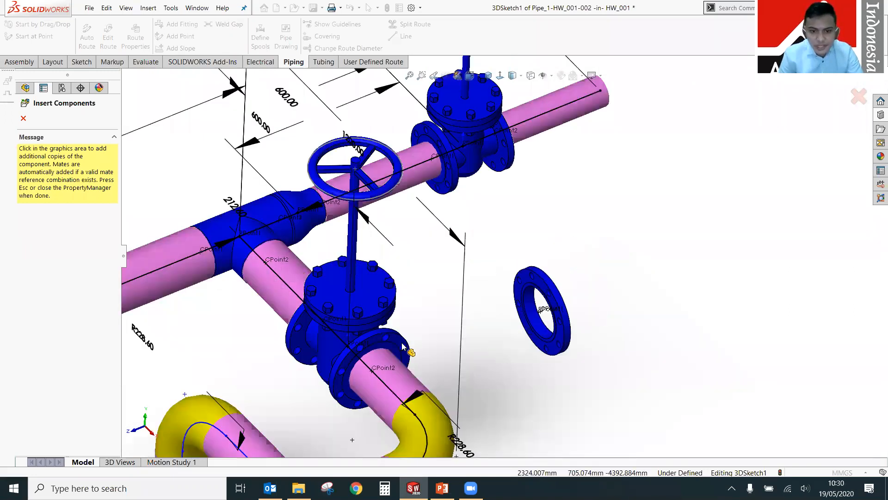
pyautogui.click(363, 365)
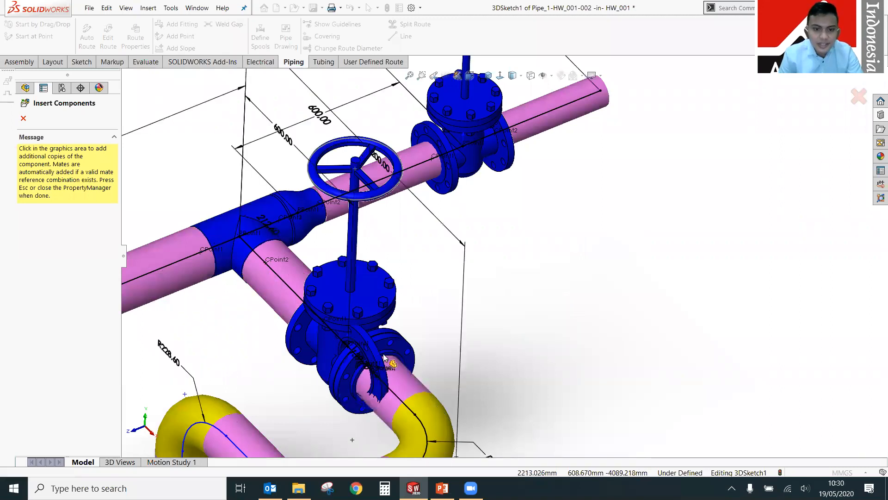
# Place a flange on the branch line's gate valve, on the side facing the tee.
pyautogui.scroll(-6, 384, 358)
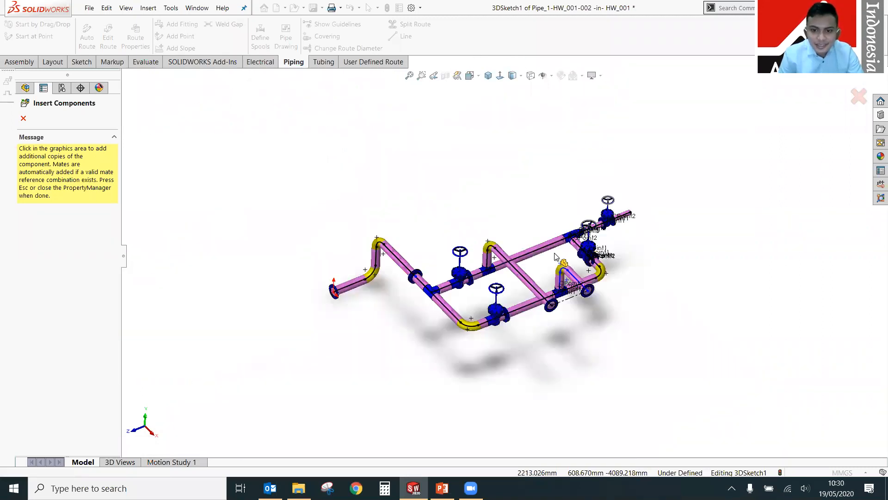
pyautogui.scroll(5, 540, 252)
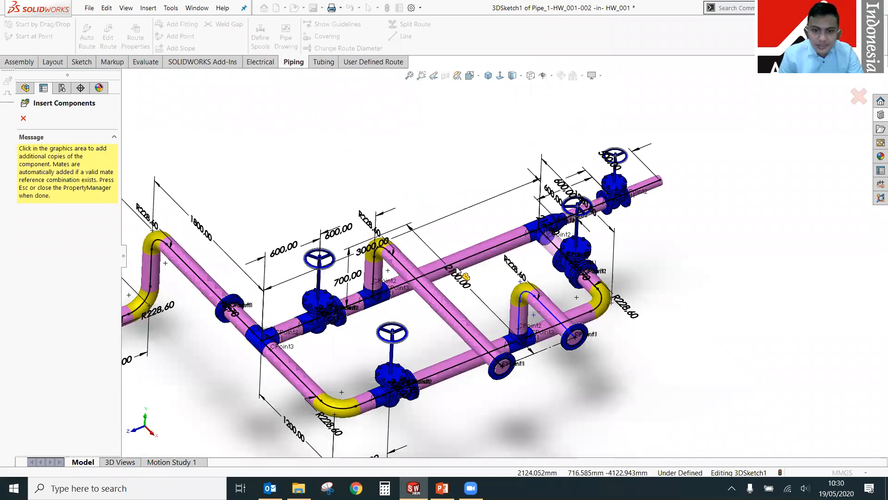
pyautogui.scroll(5, 459, 257)
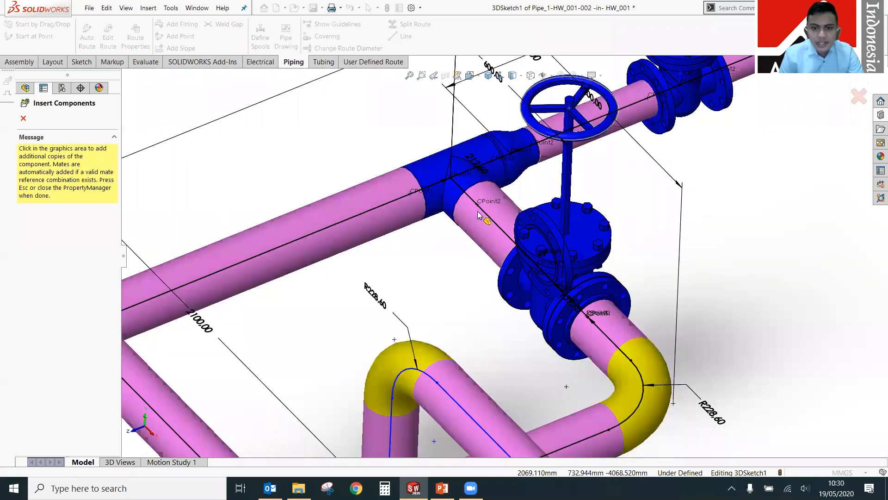
pyautogui.scroll(4, 472, 243)
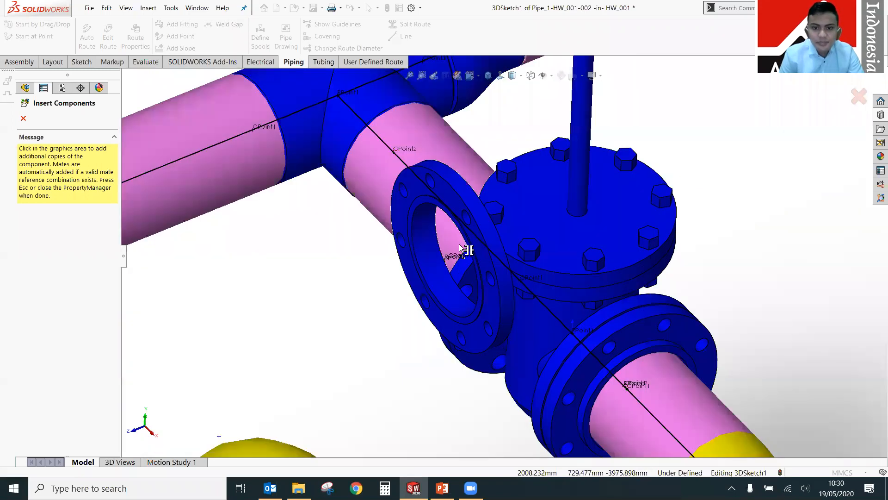
pyautogui.scroll(2, 459, 243)
pyautogui.click(459, 243)
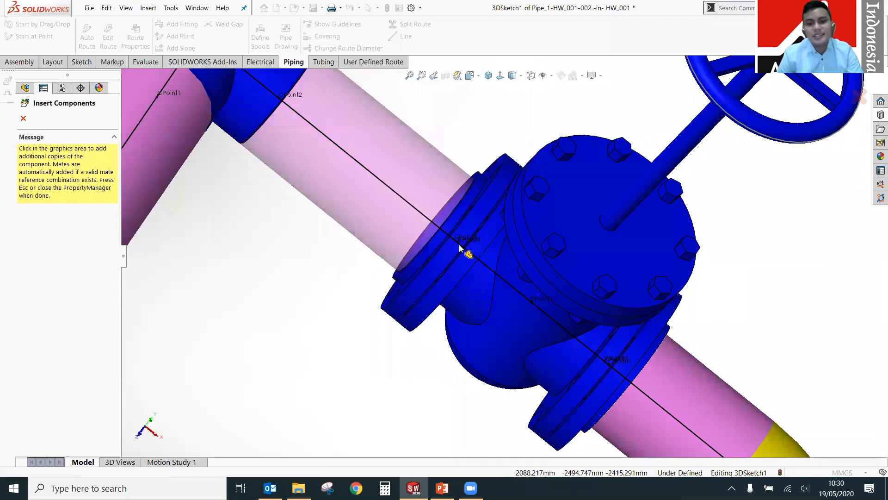
# Place a flange in configuration Slip On Flange 150-NPS4 between the reducer and the valve on the reduced end line.
pyautogui.scroll(-10, 566, 221)
pyautogui.moveTo(580, 221); pyautogui.dragTo(604, 209, button='middle')
pyautogui.scroll(3, 603, 209)
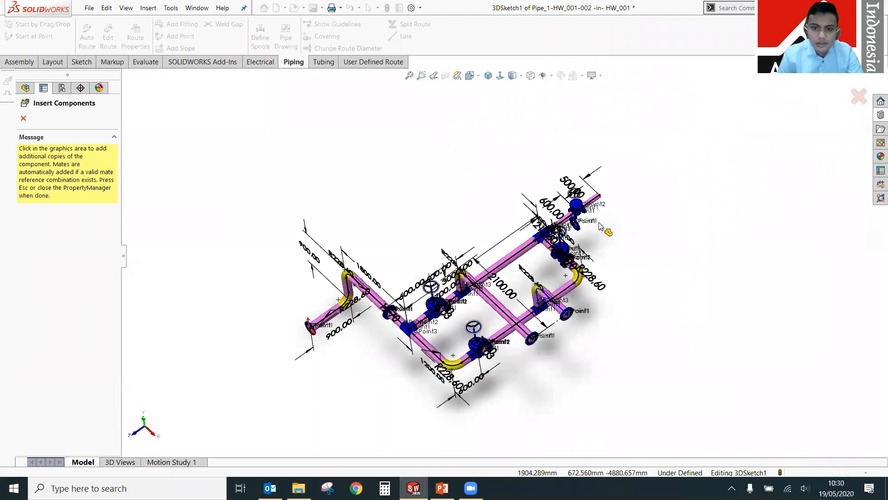
pyautogui.scroll(3, 423, 253)
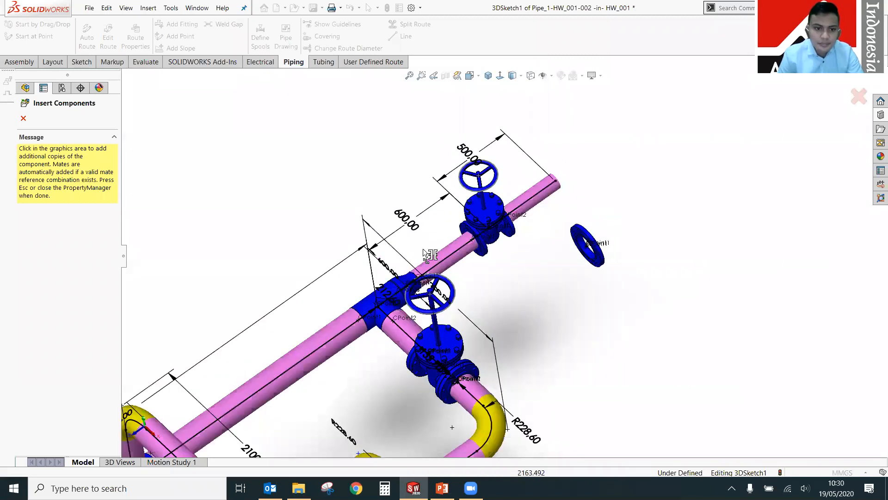
pyautogui.scroll(5, 363, 205)
pyautogui.click(274, 218)
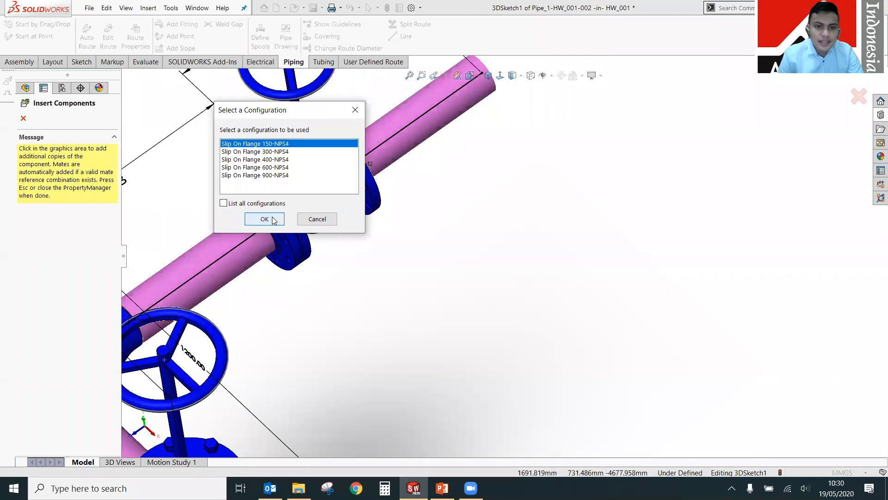
pyautogui.click(271, 219)
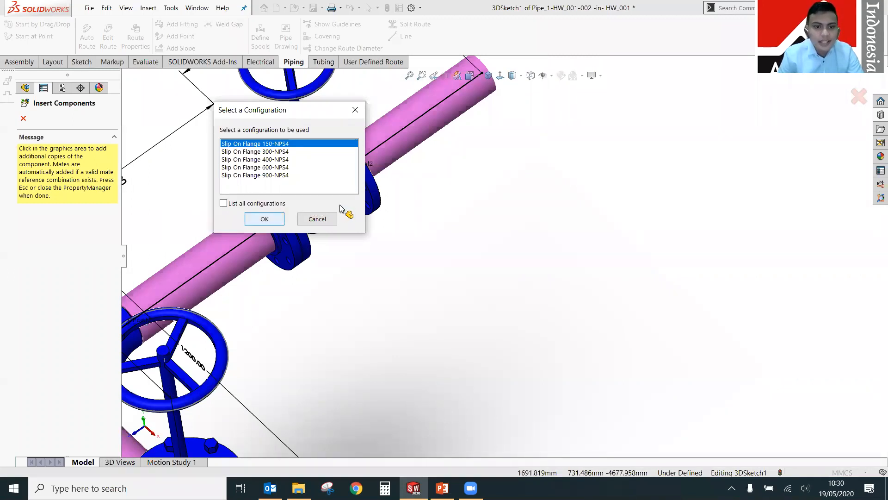
# Add matching slip-on flanges to the end-line valve's outlet and to the pipe's open end, then finish inserting components.
pyautogui.press('f')
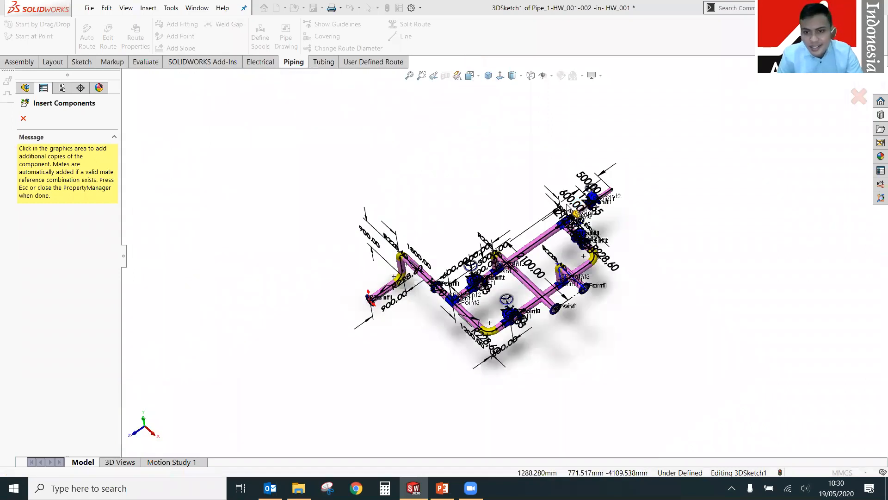
pyautogui.scroll(-2, 563, 226)
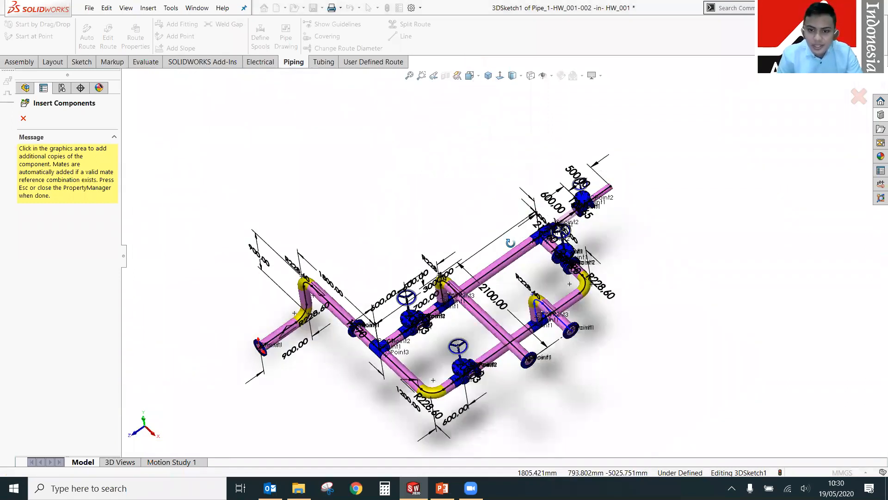
pyautogui.scroll(-4, 605, 231)
pyautogui.scroll(-3, 586, 217)
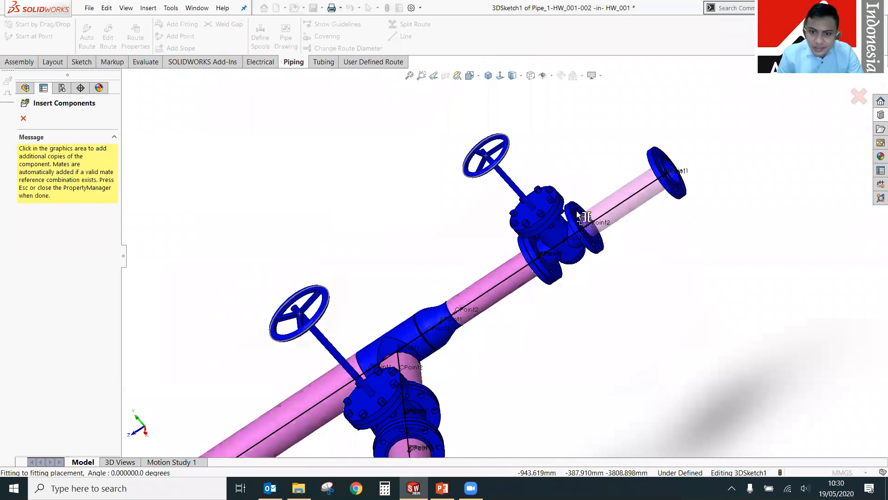
pyautogui.press('Down')
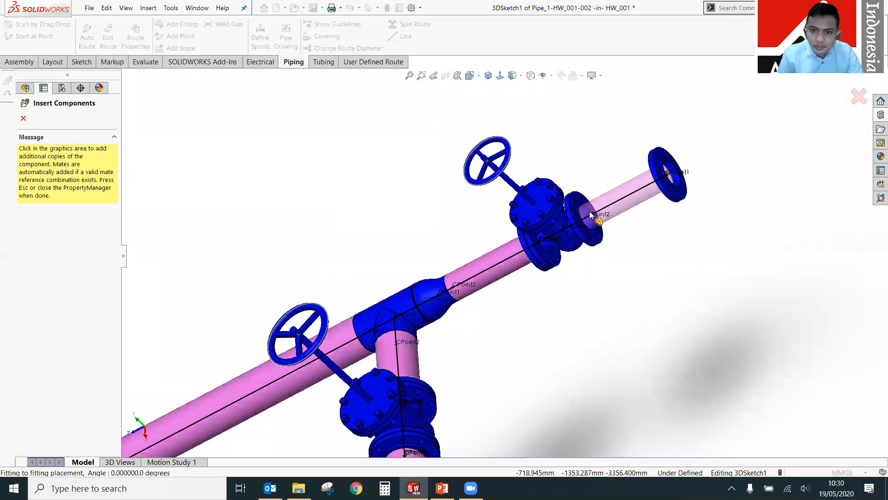
pyautogui.scroll(6, 601, 214)
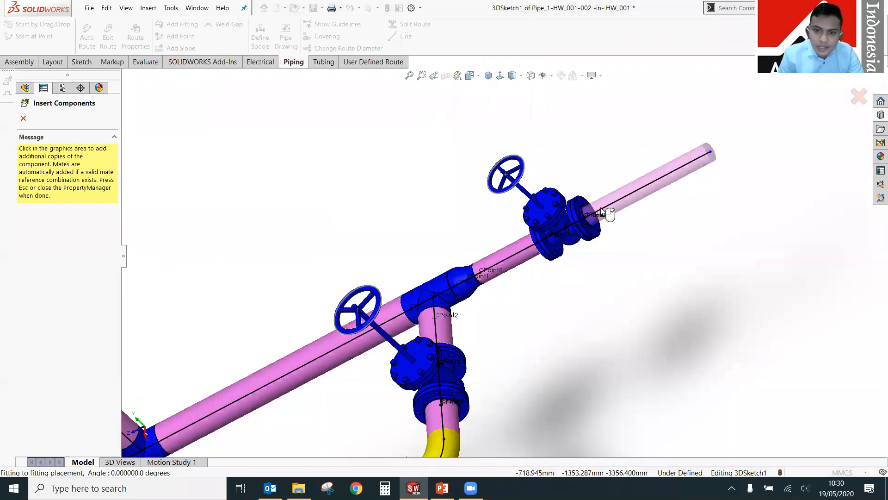
pyautogui.scroll(-5, 582, 214)
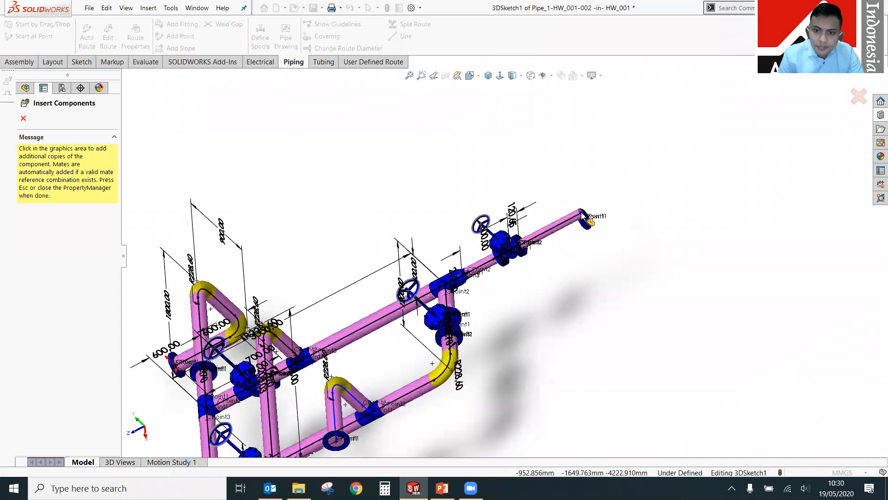
pyautogui.scroll(5, 531, 194)
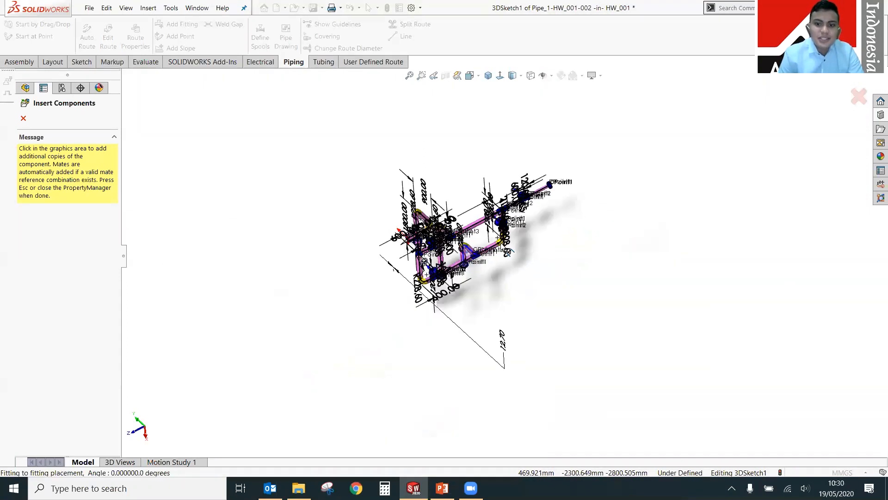
pyautogui.press('Escape')
# Remove the short pipe between the inline flange pair and the first straight tee so they join directly.
pyautogui.moveTo(564, 217); pyautogui.dragTo(623, 201, button='middle')
pyautogui.moveTo(639, 164); pyautogui.dragTo(637, 160, button='middle')
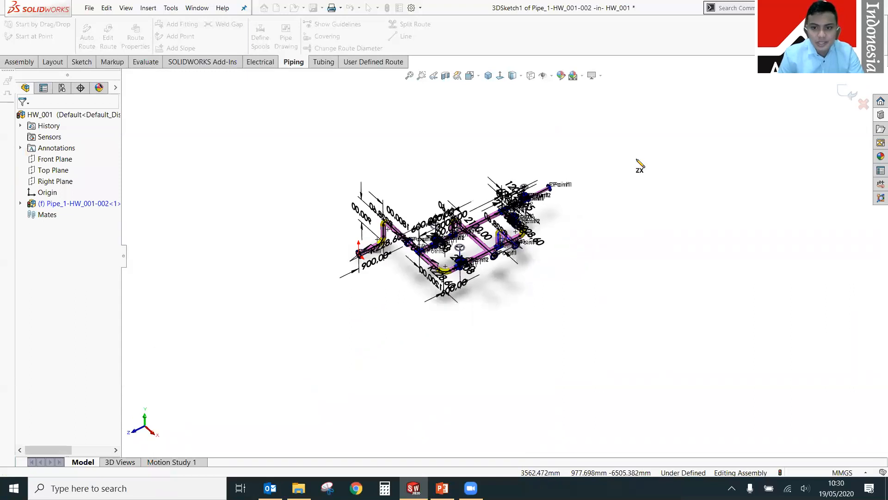
pyautogui.moveTo(615, 210); pyautogui.dragTo(644, 183, button='right')
pyautogui.scroll(-2, 465, 143)
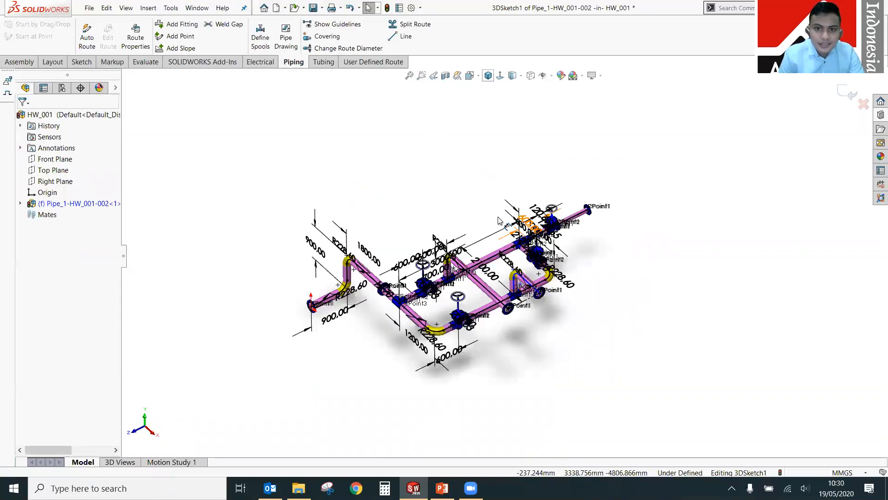
pyautogui.scroll(-3, 549, 280)
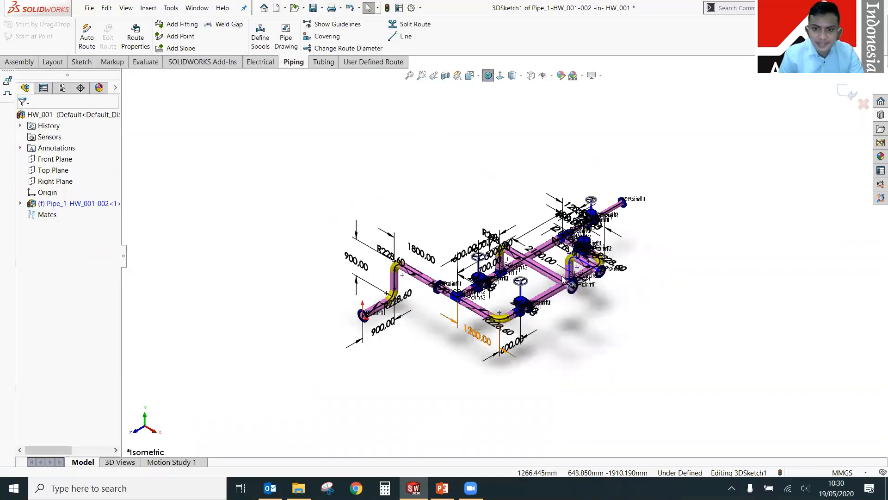
pyautogui.scroll(-2, 565, 225)
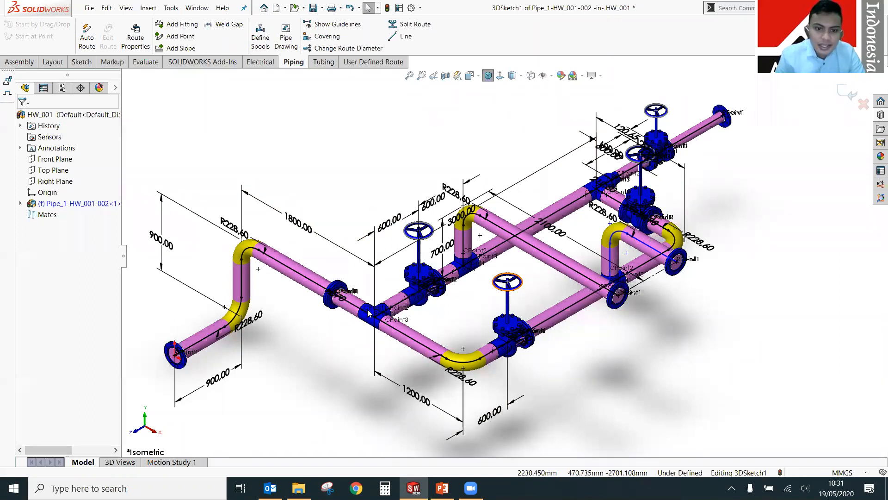
pyautogui.scroll(-5, 387, 187)
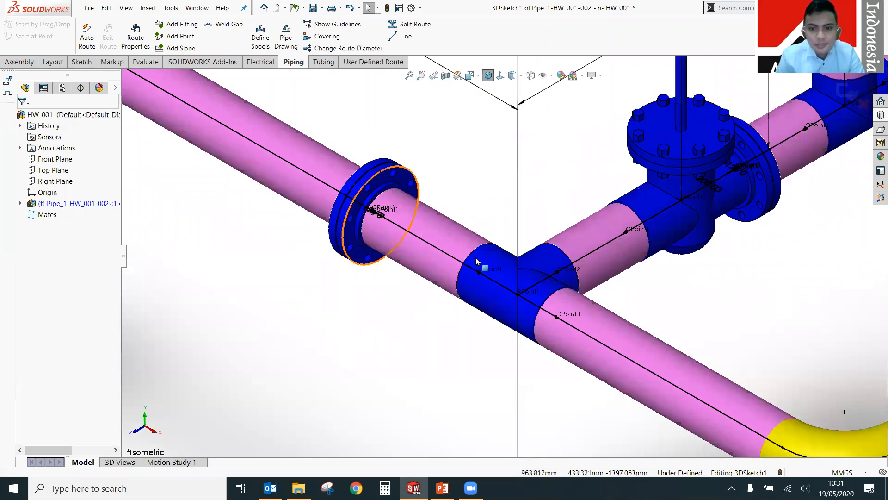
pyautogui.click(413, 233)
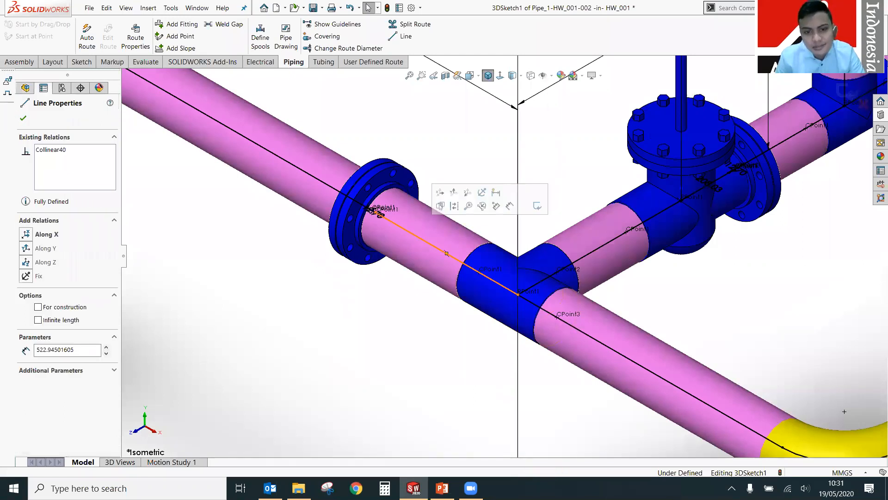
pyautogui.rightClick(412, 233)
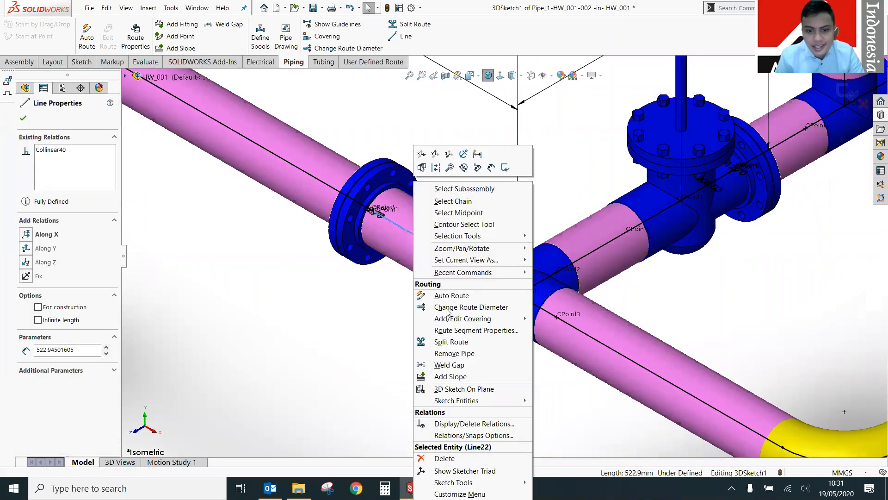
pyautogui.click(457, 353)
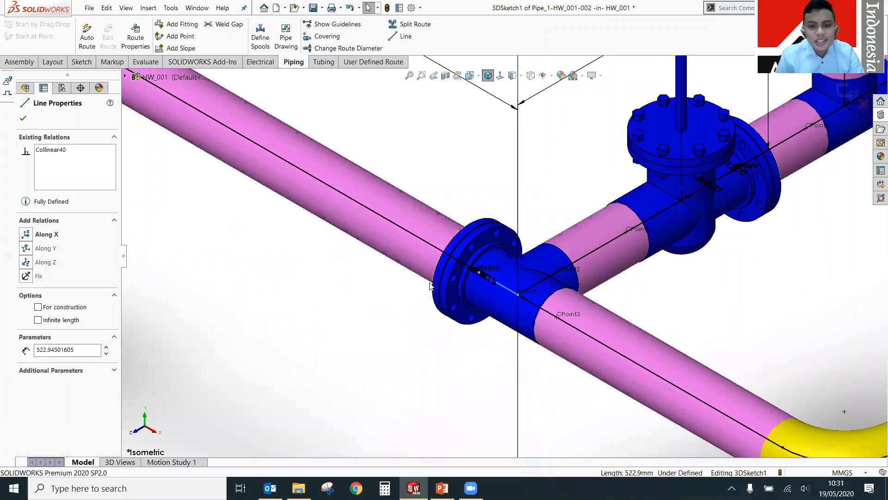
pyautogui.press('Escape')
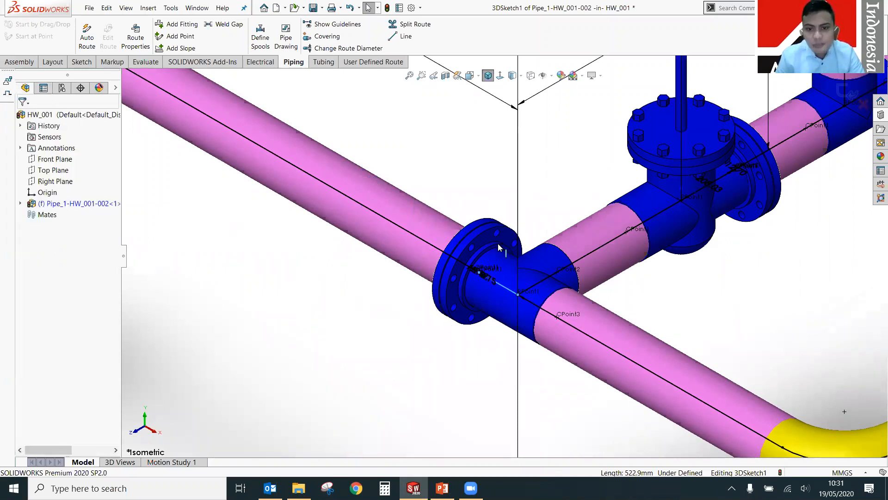
# Inspect the joint between the flange and the straight tee, and look over the whole pipe route.
pyautogui.scroll(2, 504, 255)
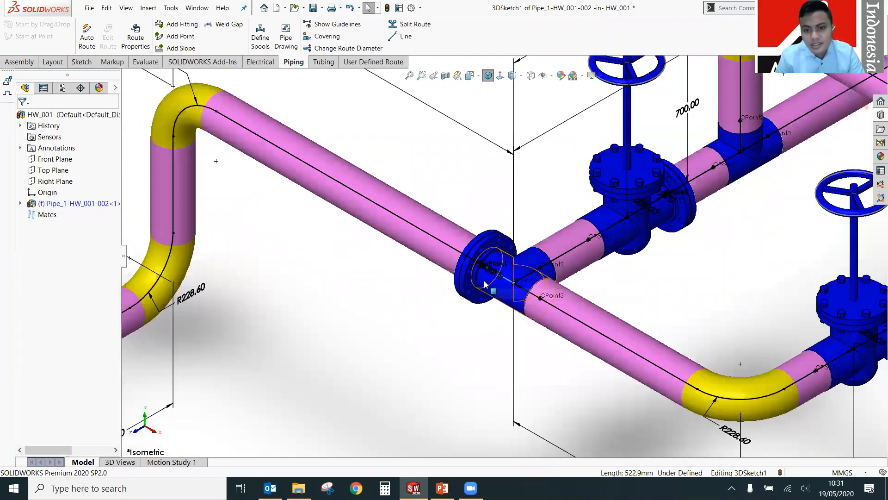
pyautogui.scroll(-2, 485, 283)
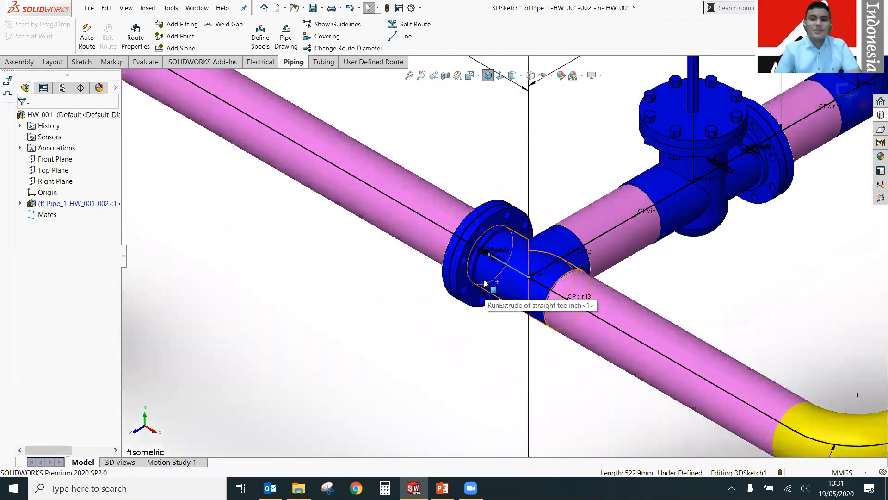
pyautogui.scroll(1, 485, 283)
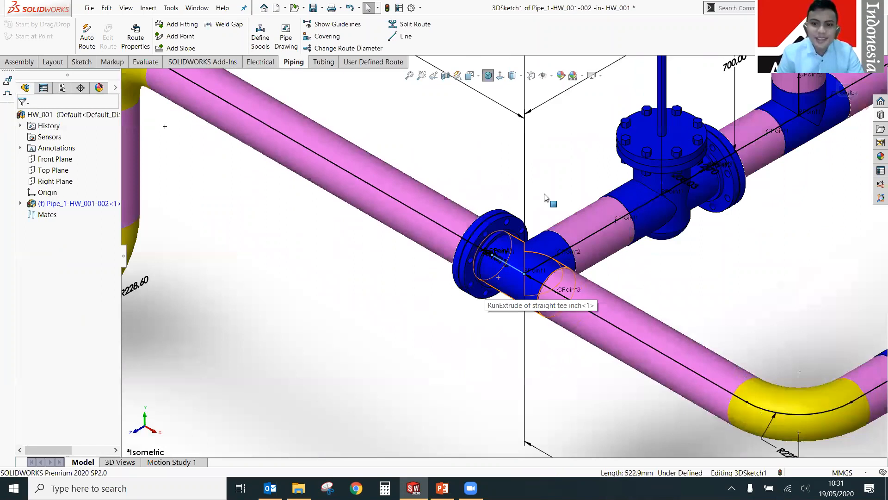
pyautogui.scroll(3, 532, 230)
pyautogui.scroll(1, 565, 231)
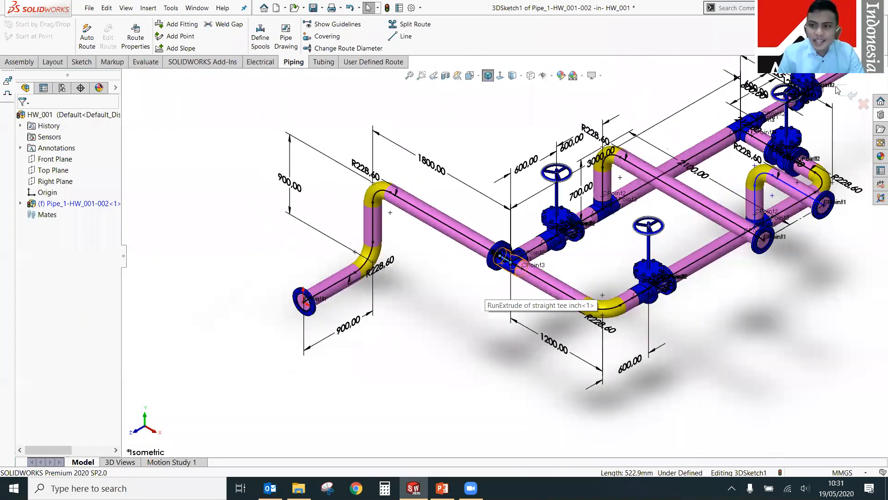
pyautogui.scroll(2, 836, 87)
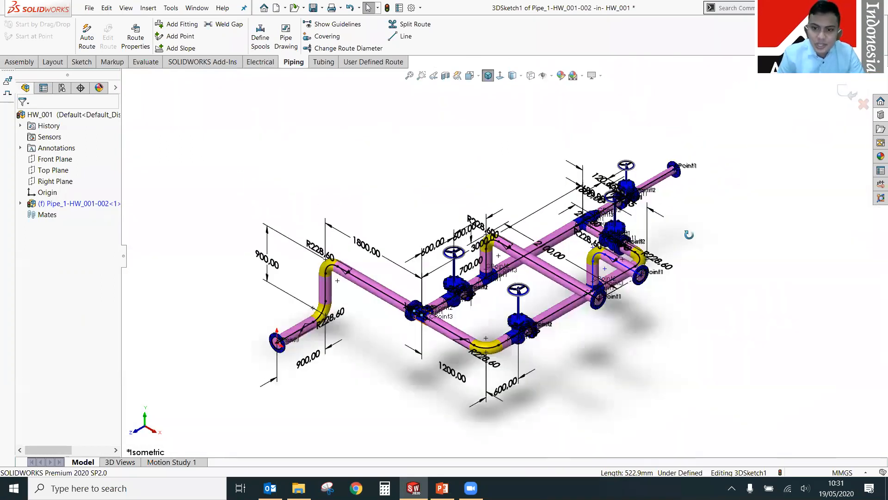
pyautogui.moveTo(689, 234); pyautogui.dragTo(683, 238, button='middle')
pyautogui.moveTo(644, 312); pyautogui.dragTo(618, 261, button='middle')
pyautogui.scroll(-2, 610, 273)
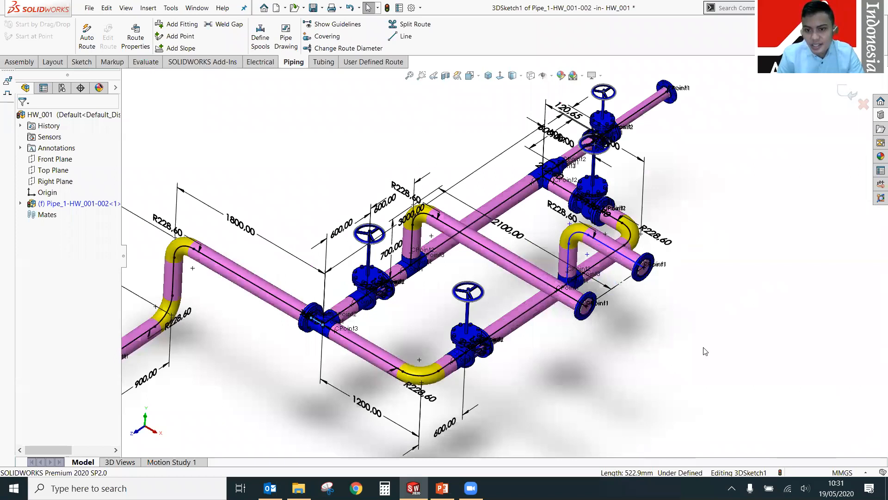
# Dimension the spacing between the two flanged ends of the raised branch pipes and set it to 600 mm.
pyautogui.scroll(-3, 701, 301)
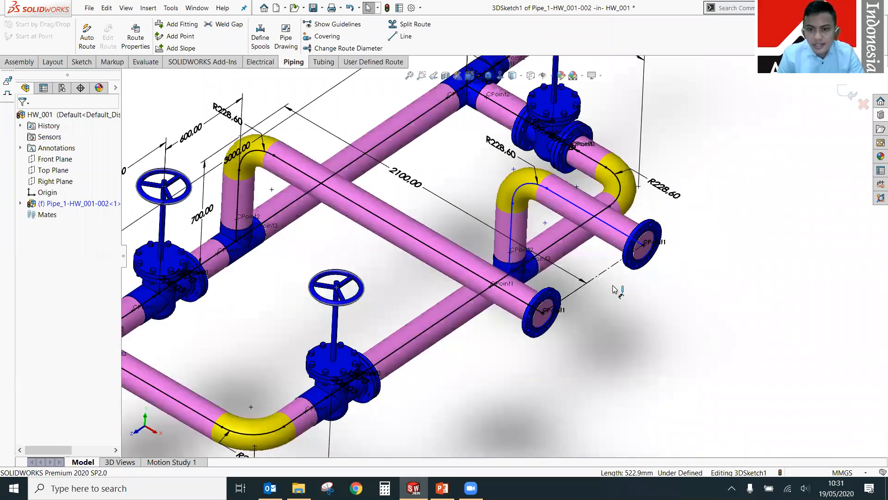
pyautogui.click(641, 309)
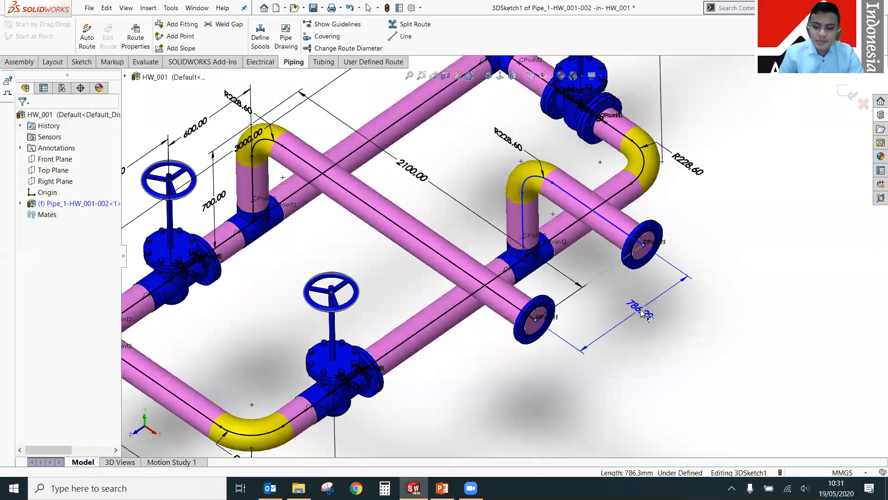
pyautogui.click(642, 312)
pyautogui.write('600')
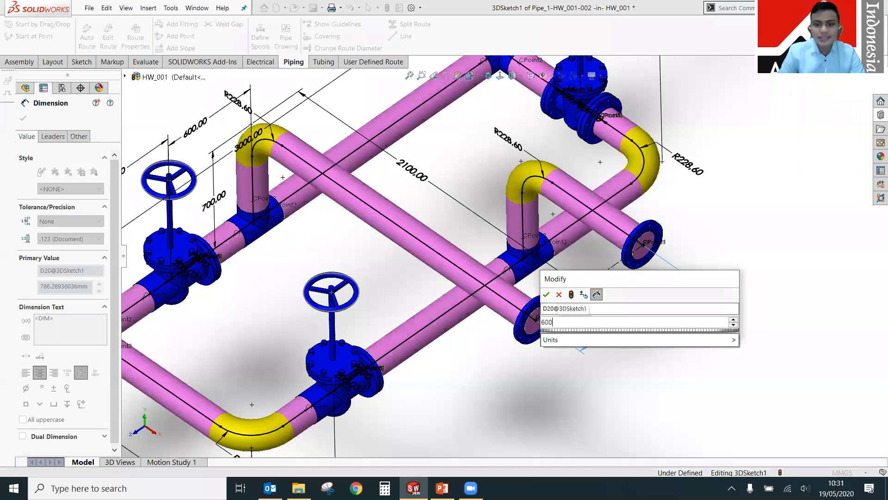
pyautogui.press('Return')
pyautogui.press('Escape')
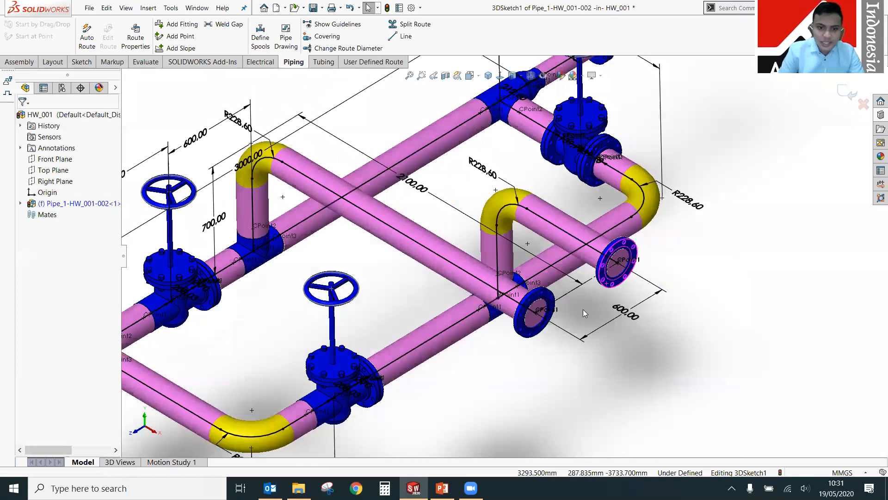
# Finish editing the pipe route and return to the HW_001 assembly.
pyautogui.moveTo(583, 309); pyautogui.dragTo(417, 306, button='middle')
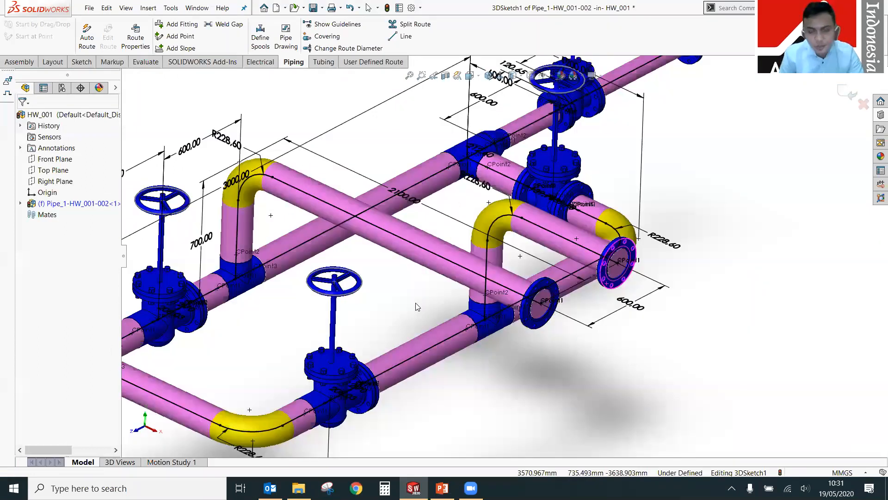
pyautogui.scroll(3, 417, 306)
pyautogui.scroll(1, 415, 306)
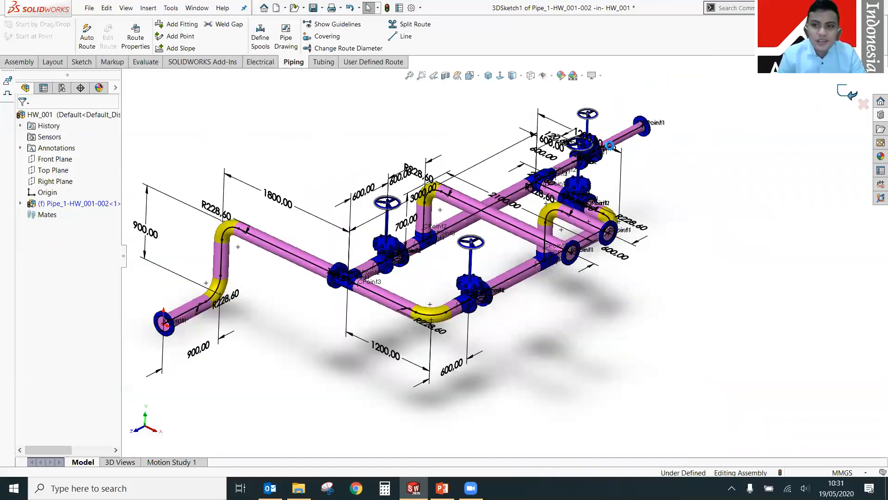
pyautogui.click(847, 94)
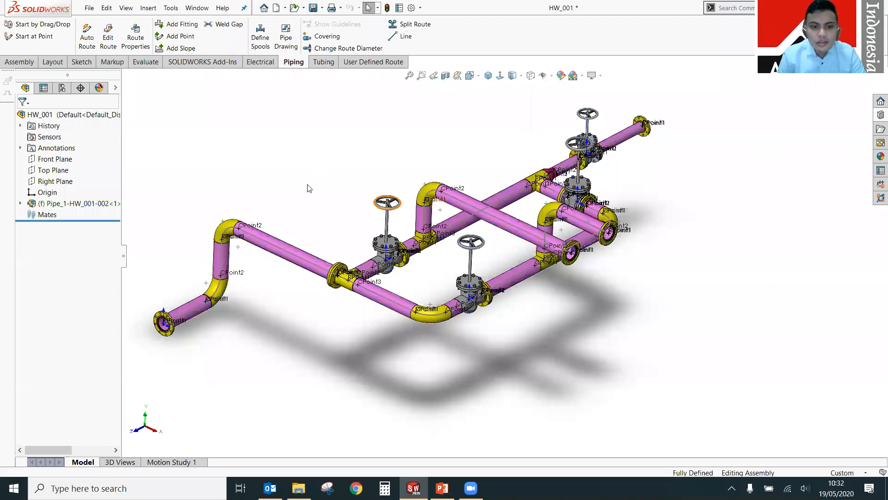
pyautogui.scroll(-2, 275, 217)
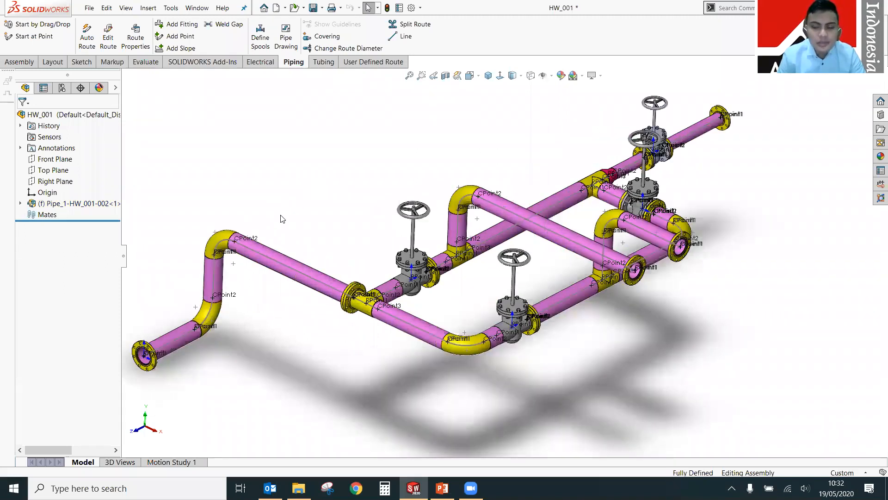
pyautogui.scroll(-2, 283, 218)
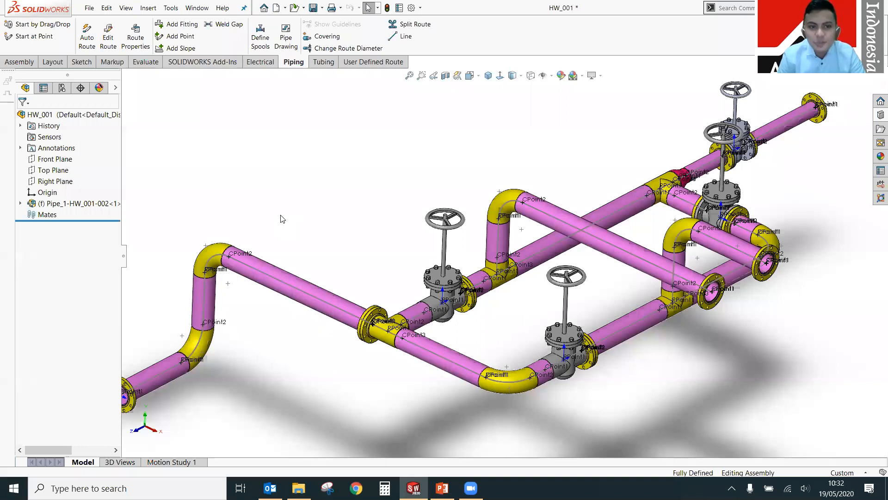
pyautogui.click(63, 207)
pyautogui.rightClick(67, 204)
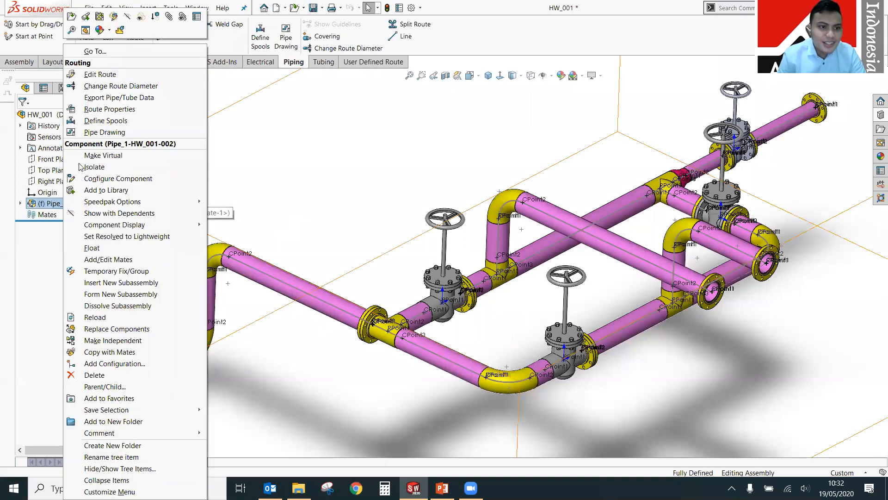
pyautogui.click(99, 121)
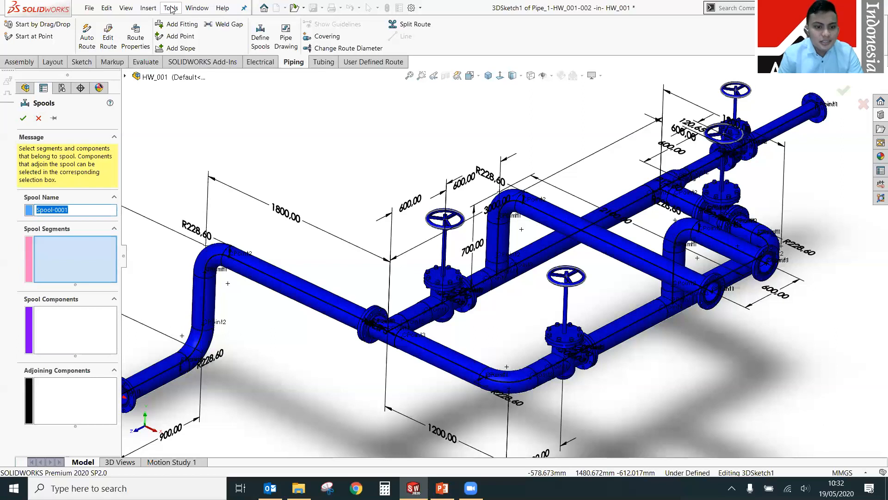
pyautogui.click(40, 119)
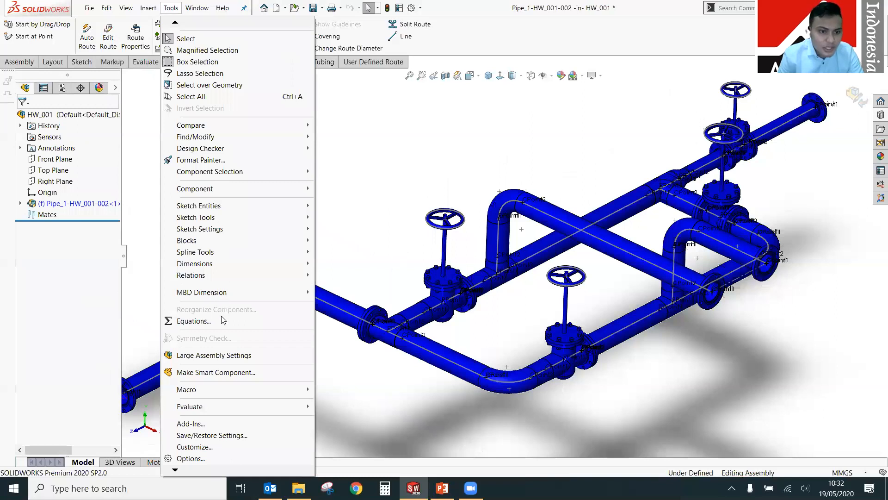
# Check the spool name format in the Routing system options and close the options without changing anything.
pyautogui.click(190, 459)
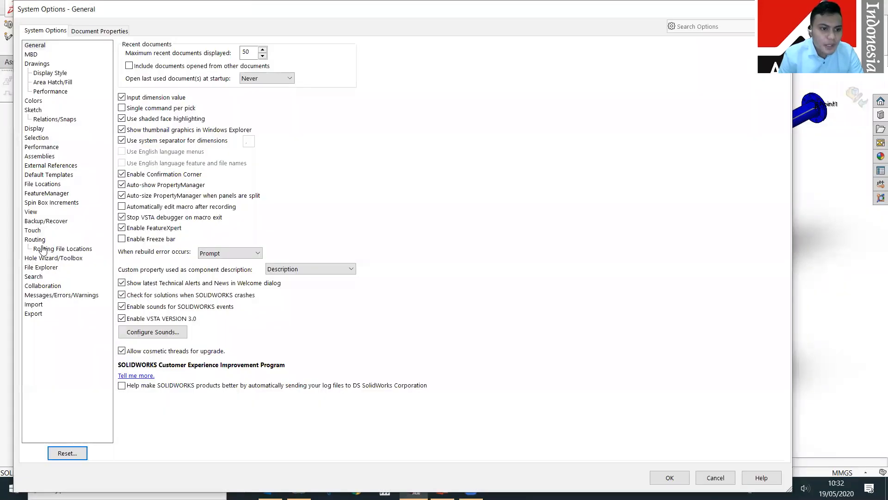
pyautogui.click(50, 241)
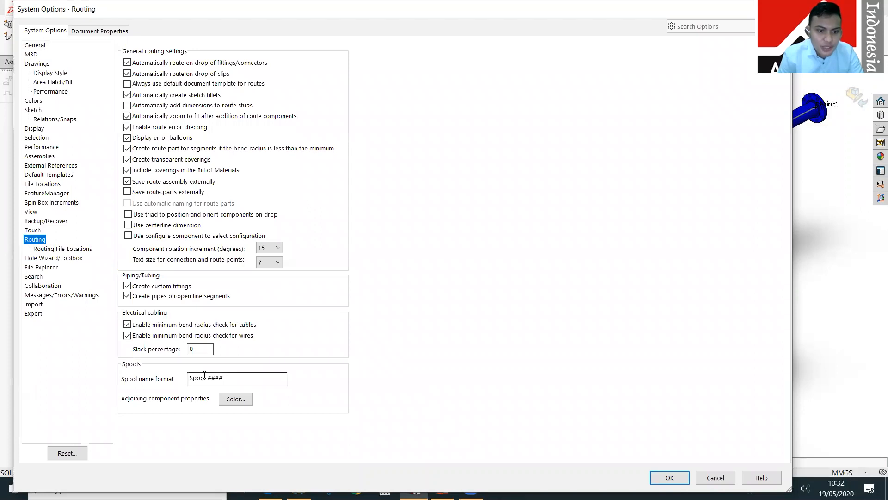
pyautogui.doubleClick(233, 375)
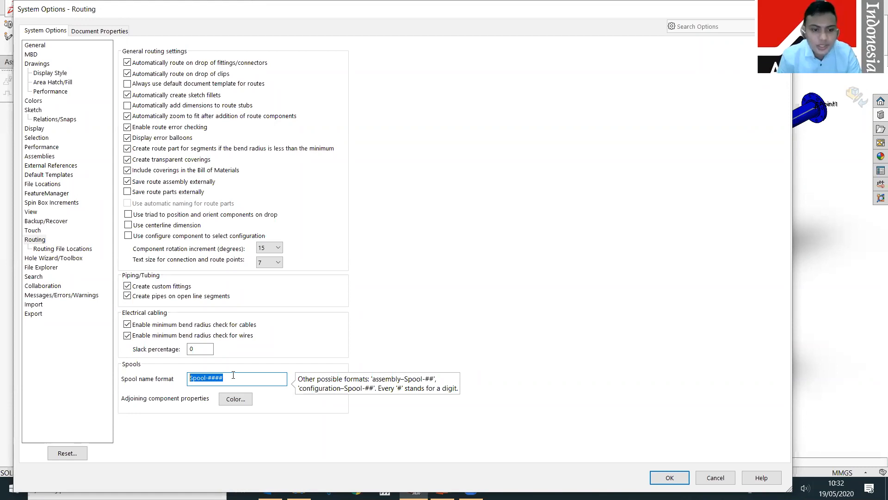
pyautogui.click(728, 474)
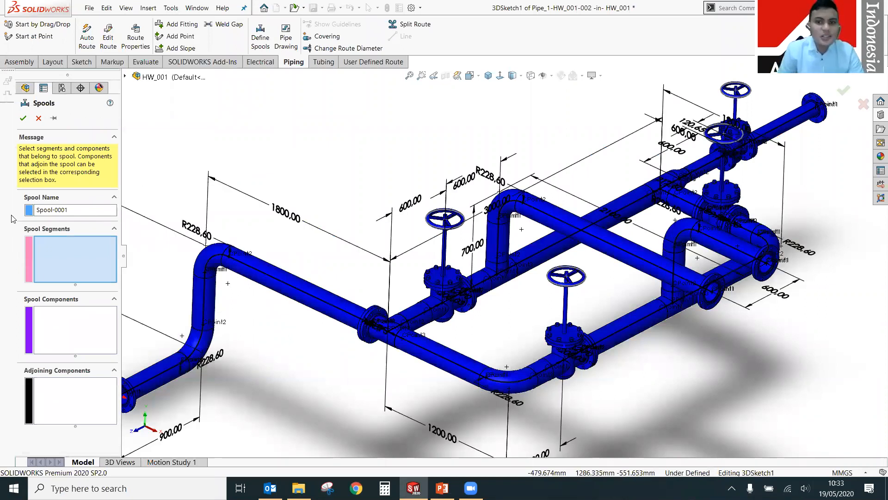
# Name the first spool HW_001-01 and keep the Spools command open for defining further spools.
pyautogui.write('HW_')
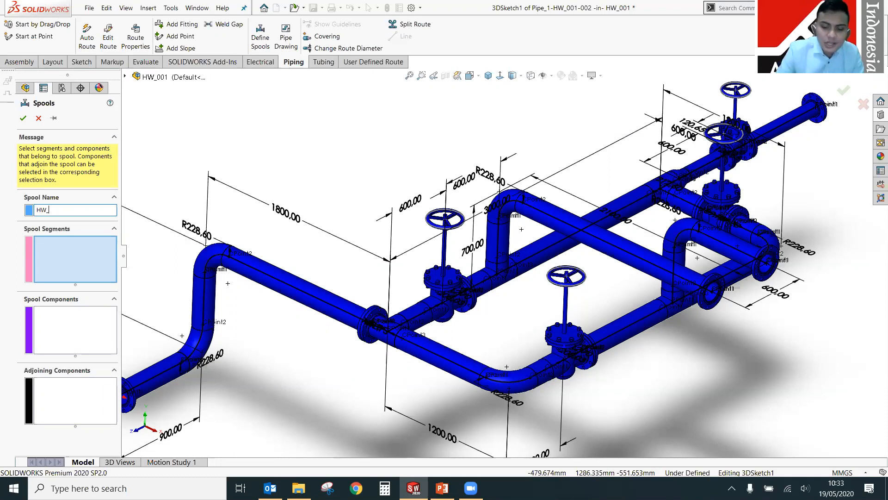
pyautogui.write('001-01')
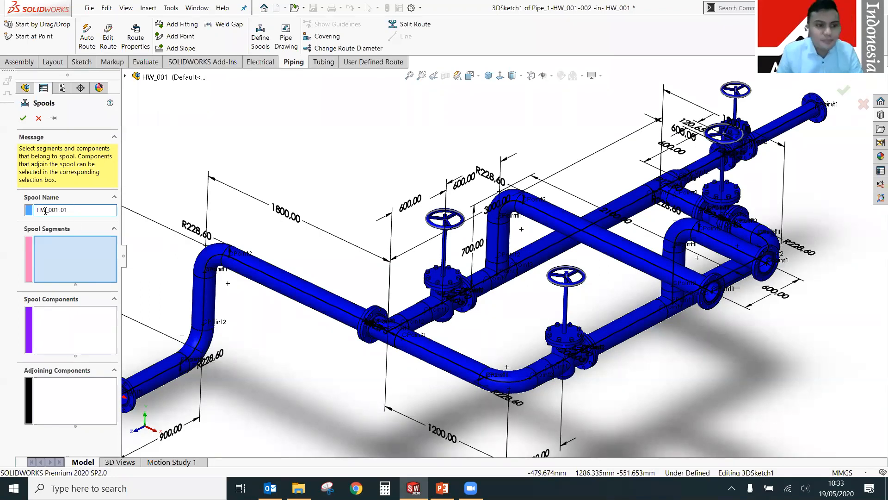
pyautogui.doubleClick(46, 211)
pyautogui.rightClick(45, 210)
pyautogui.click(53, 120)
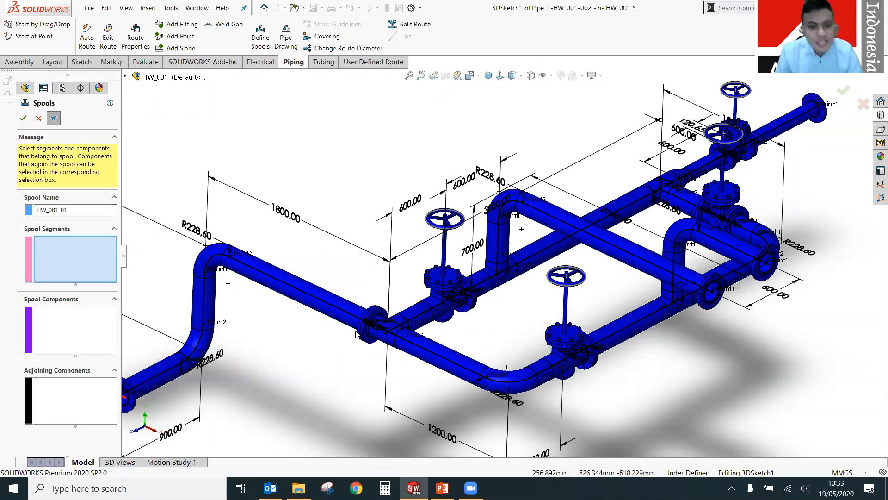
# Assign the starting pipe run with its two slip-on weld flanges to spool HW_001-01 and accept it.
pyautogui.keyDown('ctrl'); pyautogui.moveTo(166, 375); pyautogui.dragTo(335, 280, button='middle'); pyautogui.keyUp('ctrl')
pyautogui.click(336, 280)
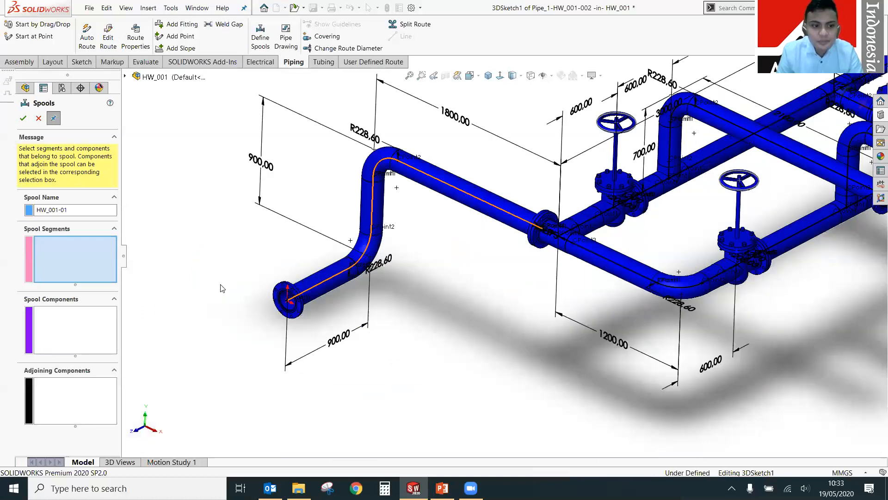
pyautogui.moveTo(63, 351); pyautogui.dragTo(84, 351)
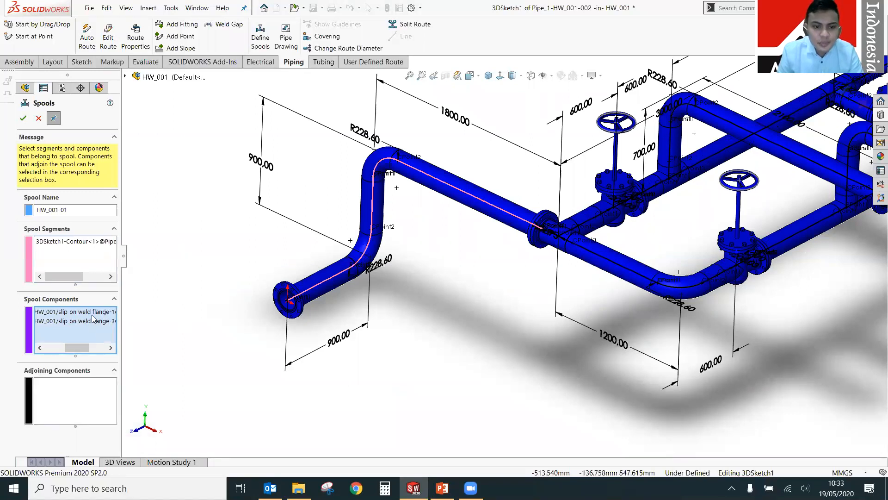
pyautogui.scroll(-4, 303, 302)
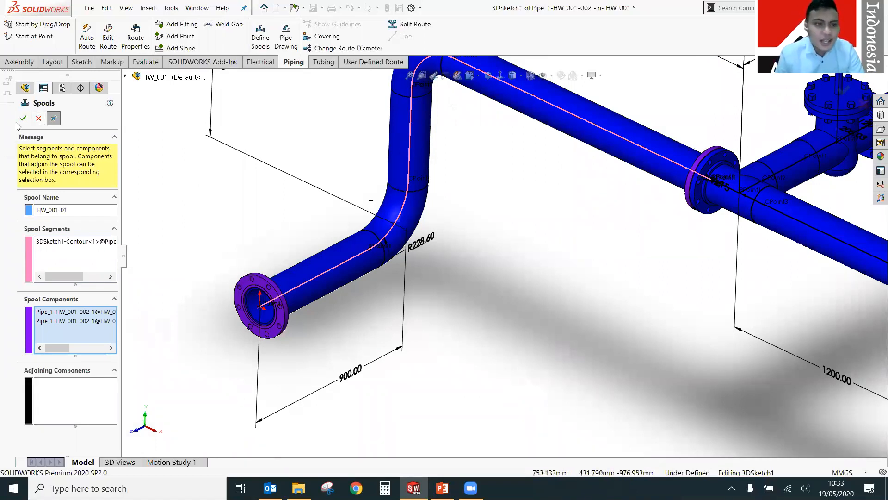
pyautogui.press('z')
pyautogui.press('z')
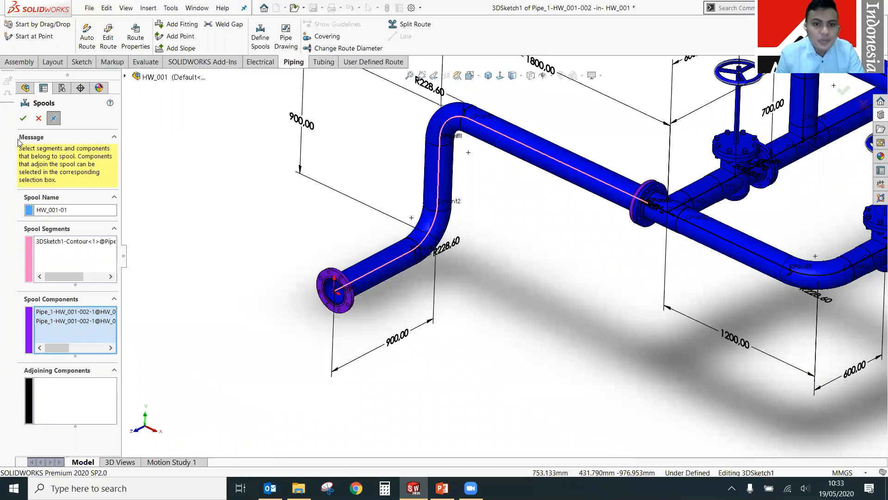
pyautogui.press('z')
pyautogui.click(23, 118)
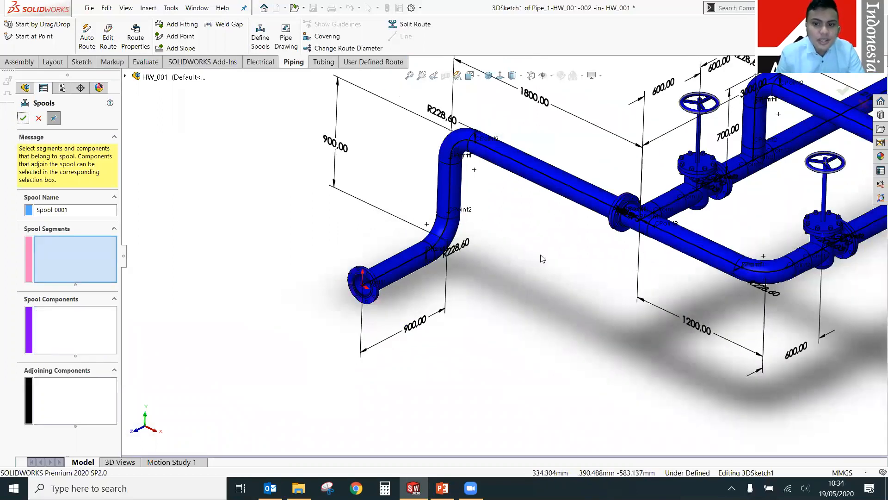
# Define spool HW_001-02 from the segments between the first tee's inlet flange and the first two valves, including both valves.
pyautogui.scroll(2, 672, 234)
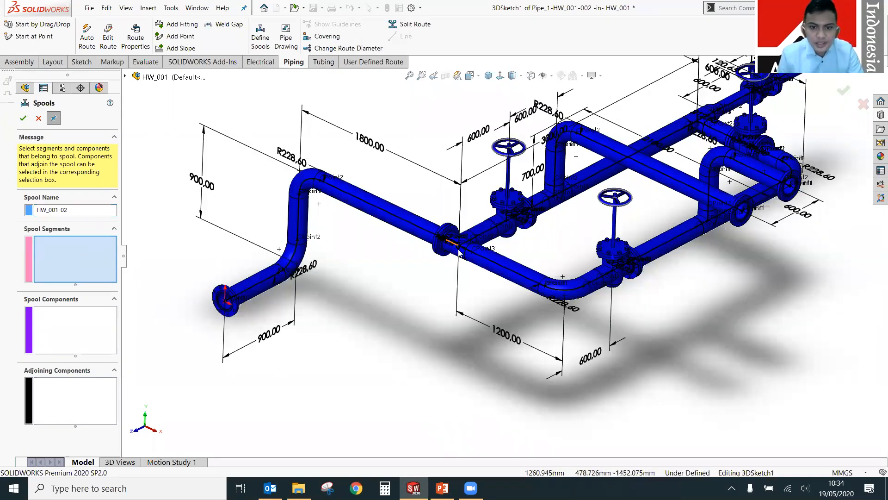
pyautogui.scroll(-1, 441, 241)
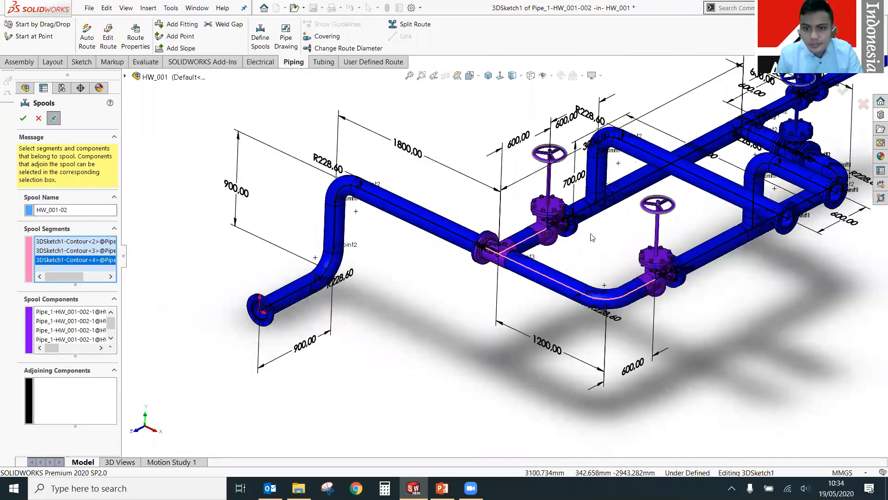
pyautogui.scroll(-2, 641, 261)
pyautogui.click(649, 251)
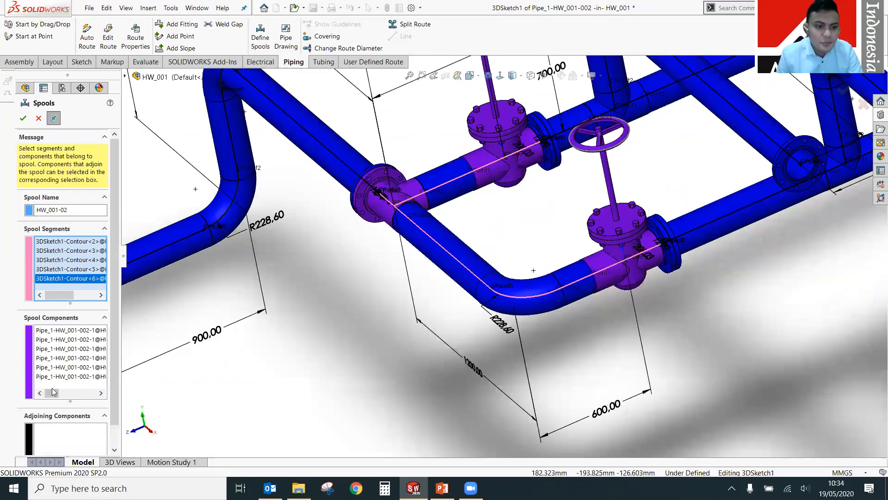
pyautogui.moveTo(53, 392); pyautogui.dragTo(53, 397)
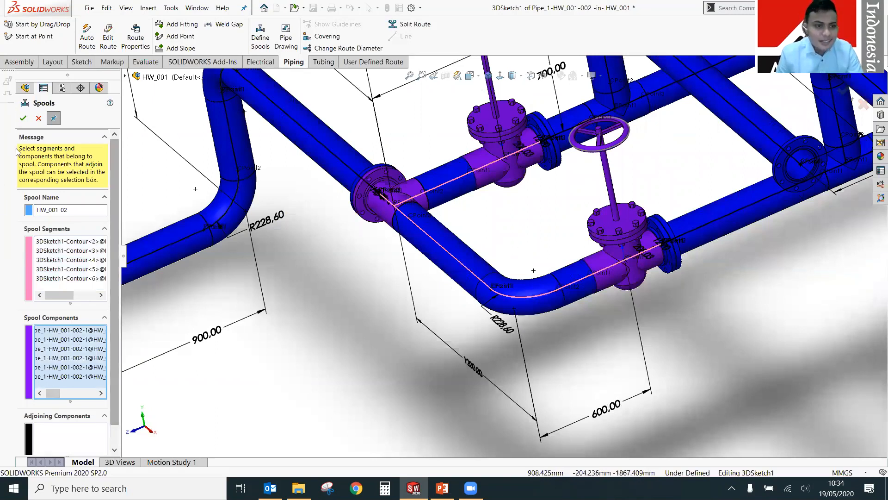
pyautogui.press('z')
pyautogui.press('z')
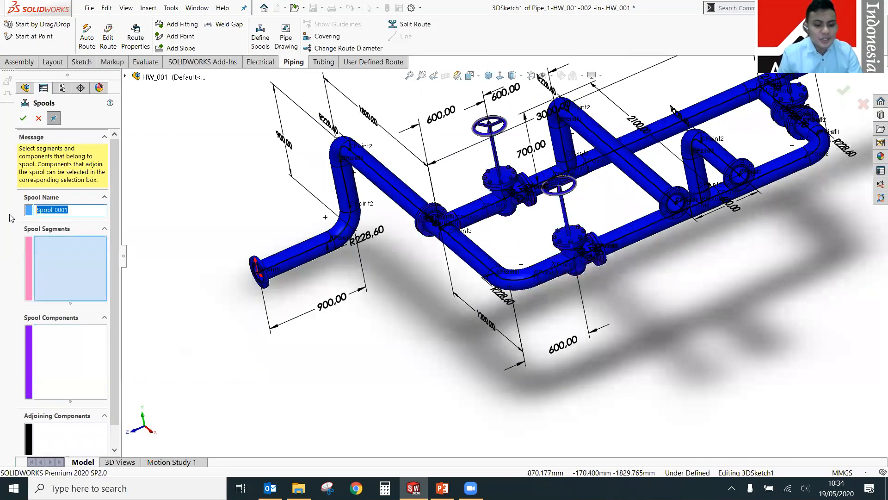
# Name the third spool HW_001-03 and add the pipe segments beyond the first two valves, including both raised branches.
pyautogui.press('BackSpace')
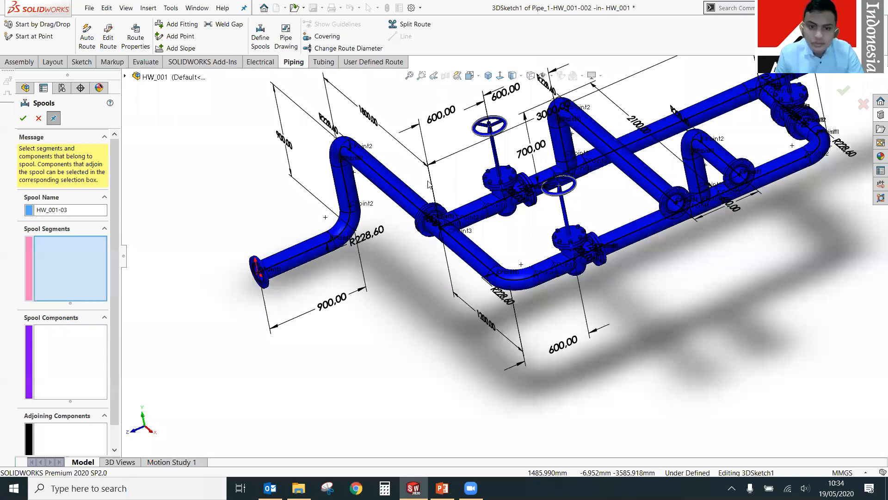
pyautogui.scroll(1, 427, 181)
pyautogui.scroll(-3, 532, 237)
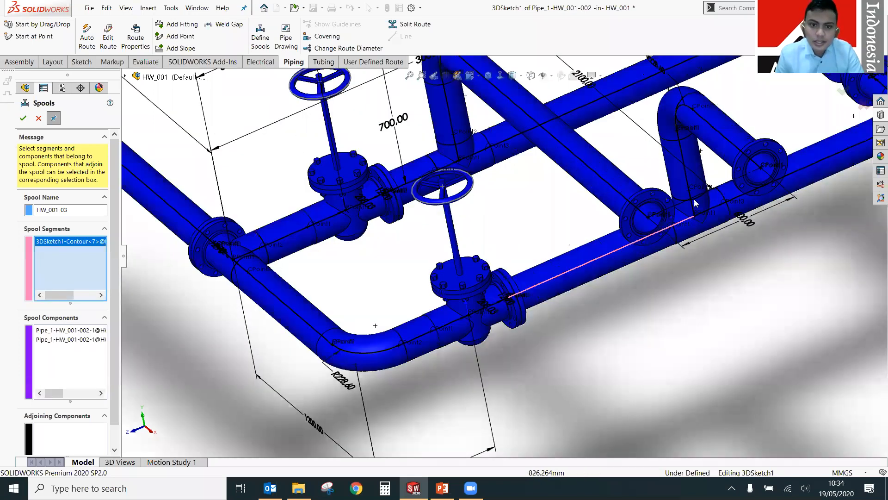
pyautogui.click(694, 199)
pyautogui.click(734, 202)
pyautogui.click(729, 198)
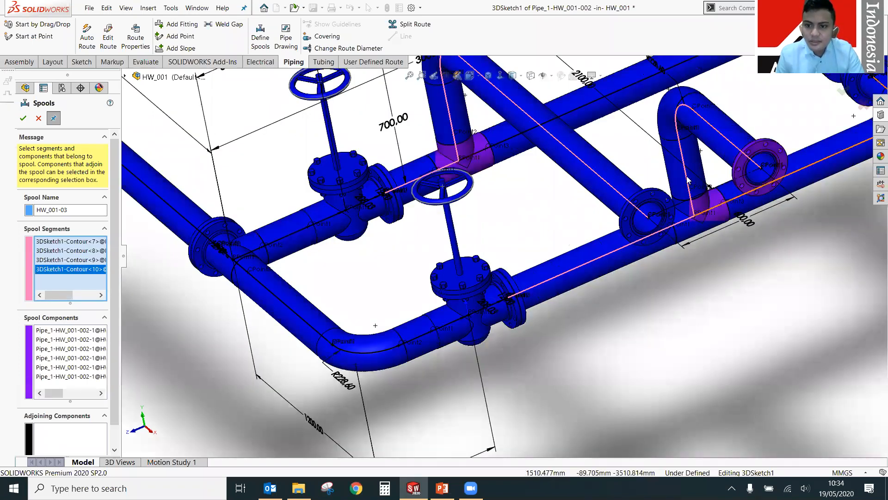
pyautogui.click(586, 103)
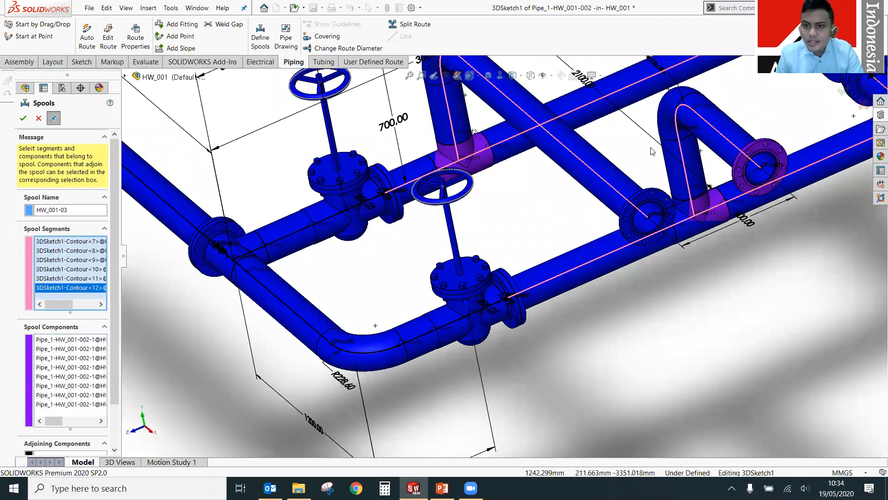
# Add the connecting valve branch and the end-line valve and pipe segments to spool HW_001-03, accept it, and close the Spools command.
pyautogui.scroll(3, 662, 260)
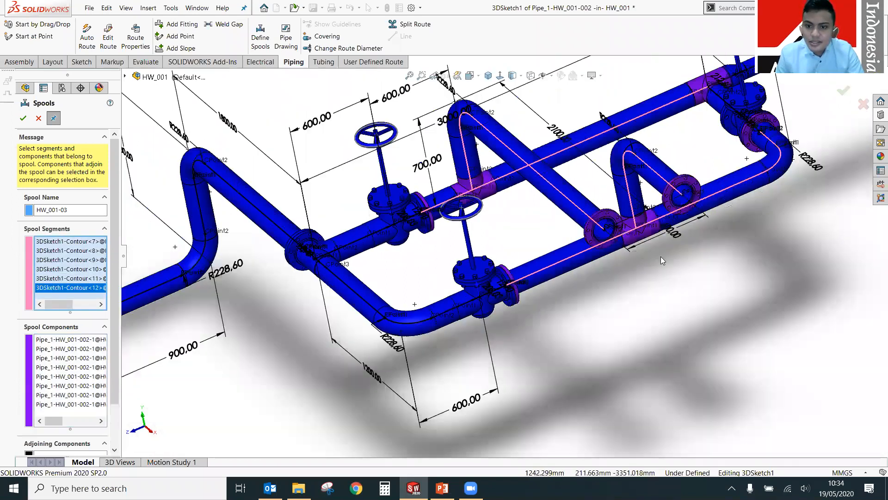
pyautogui.moveTo(659, 262); pyautogui.dragTo(689, 271, button='middle')
pyautogui.scroll(-5, 615, 249)
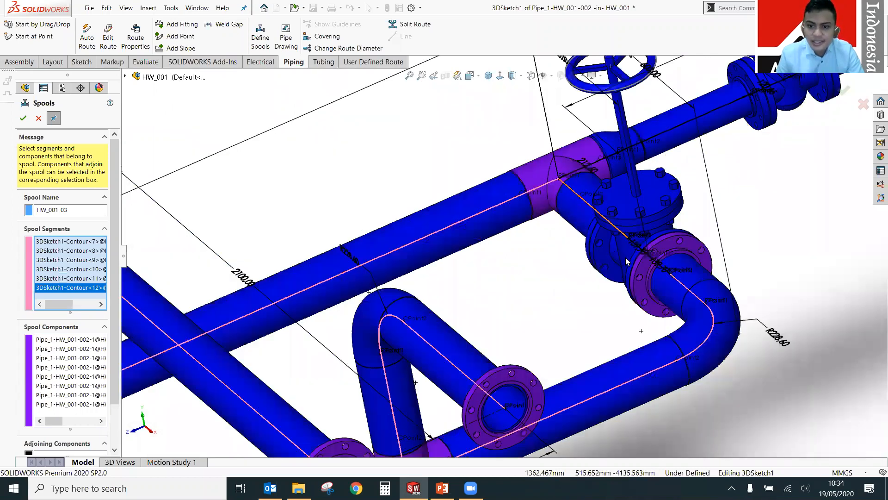
pyautogui.click(625, 257)
pyautogui.scroll(3, 625, 257)
pyautogui.click(535, 118)
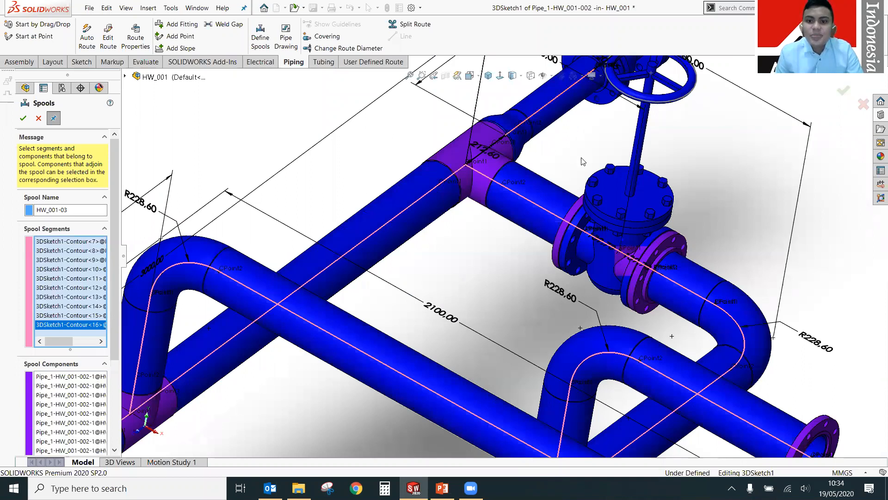
pyautogui.scroll(1, 578, 151)
pyautogui.scroll(-3, 577, 152)
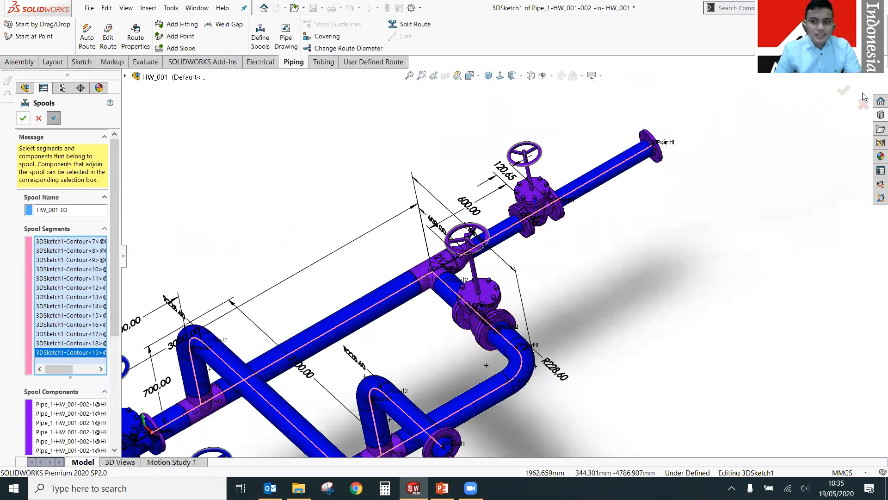
pyautogui.click(859, 102)
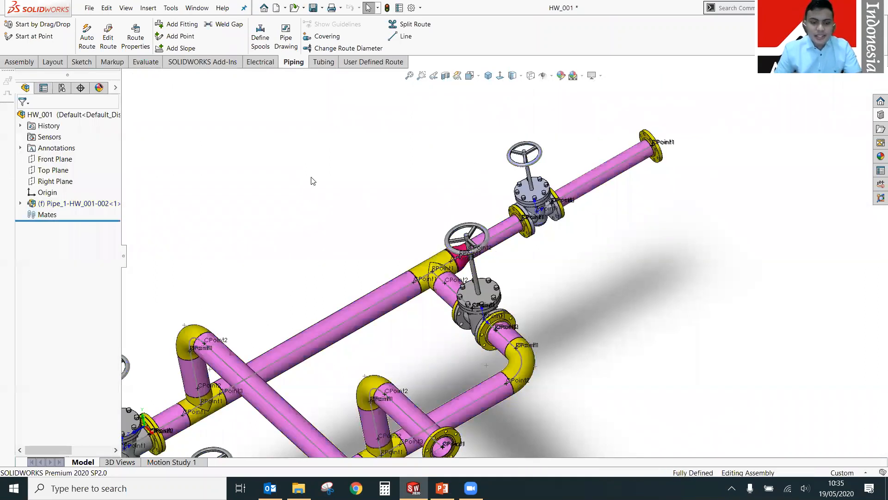
pyautogui.scroll(1, 332, 203)
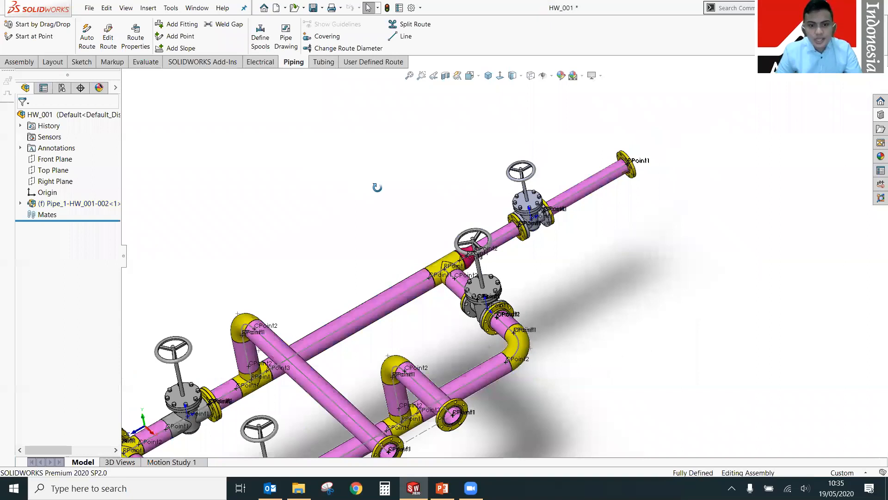
# Expand the pipe route subassembly and examine which pipes and components belong to spools HW_001-01, HW_001-02 and HW_001-03.
pyautogui.scroll(1, 184, 229)
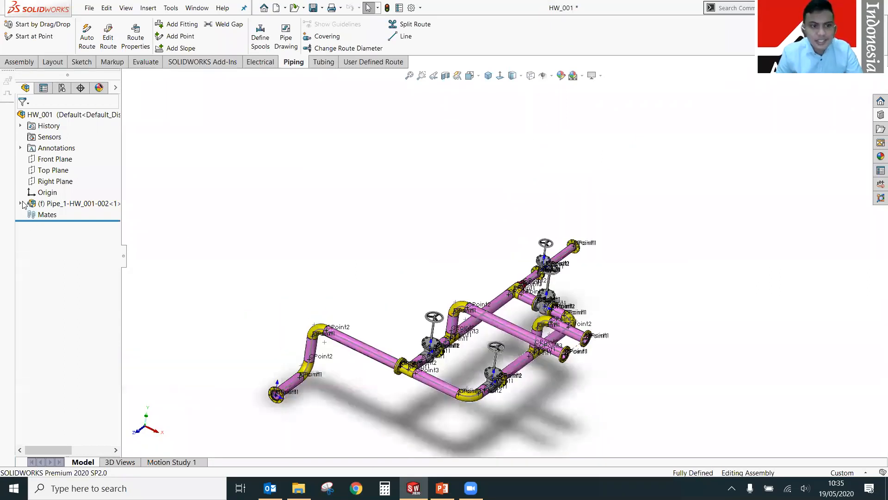
pyautogui.click(21, 203)
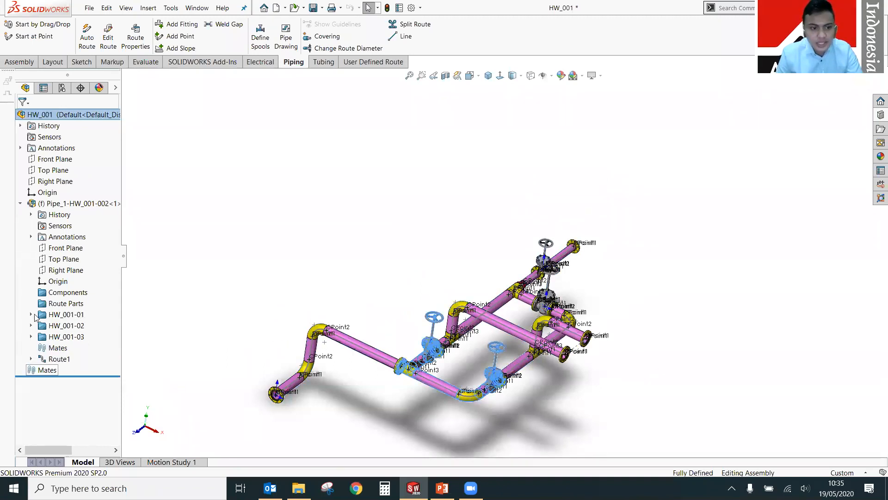
pyautogui.click(72, 314)
pyautogui.click(69, 325)
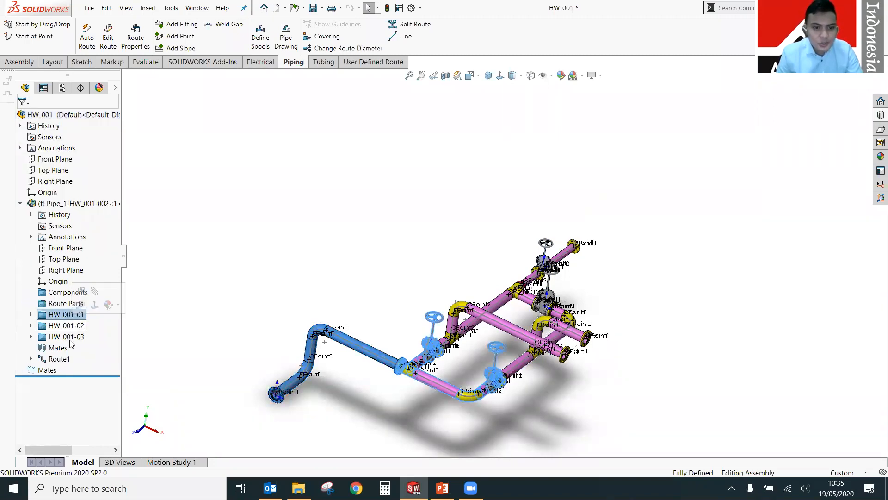
pyautogui.click(69, 337)
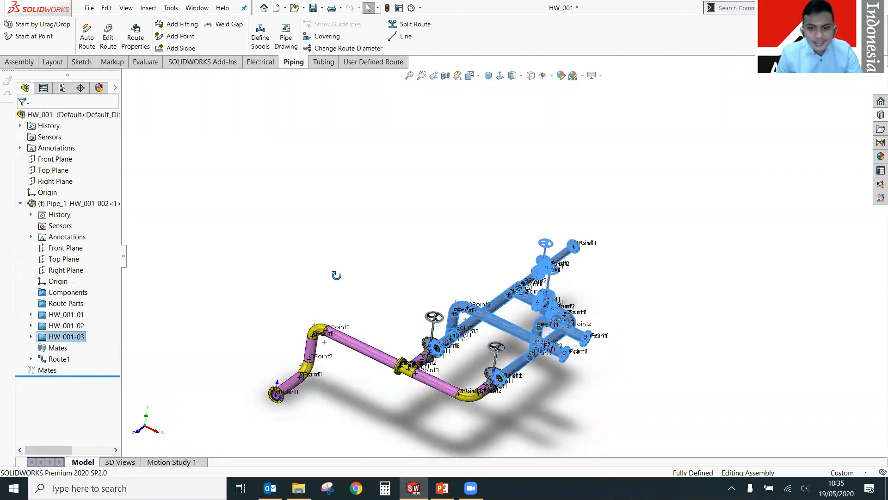
pyautogui.click(50, 315)
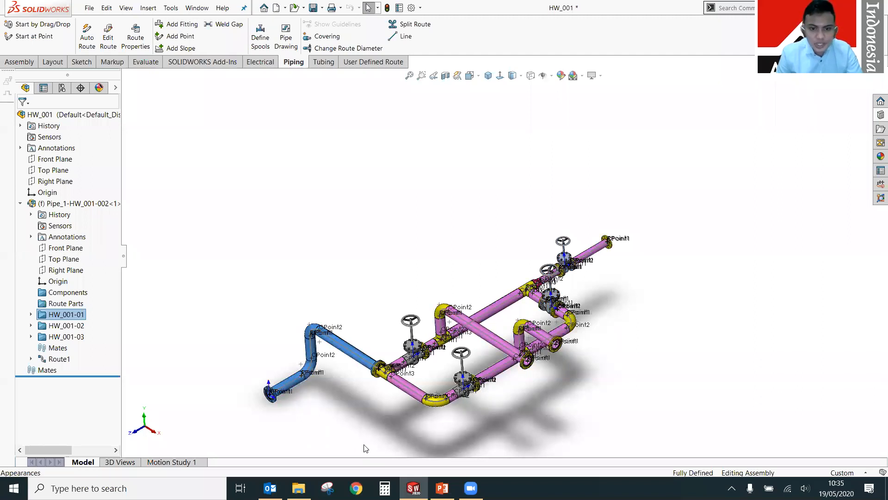
pyautogui.press('Down')
pyautogui.scroll(-1, 482, 346)
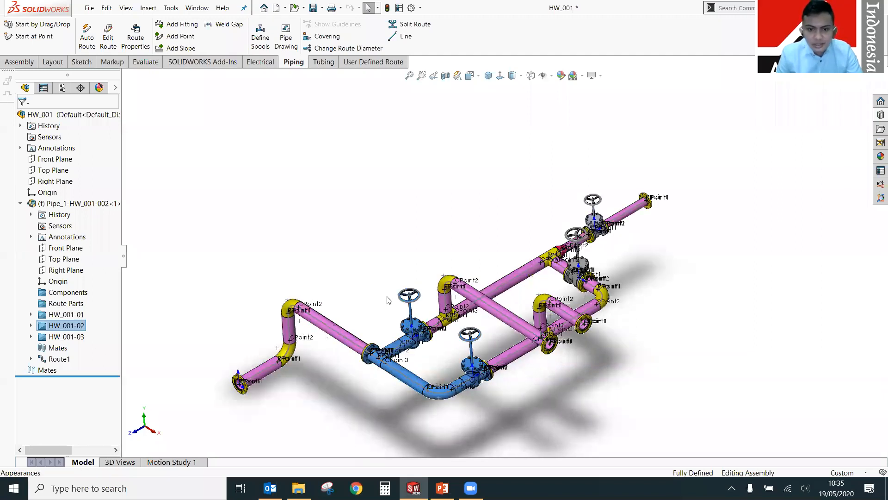
pyautogui.scroll(-2, 388, 300)
pyautogui.scroll(-1, 388, 299)
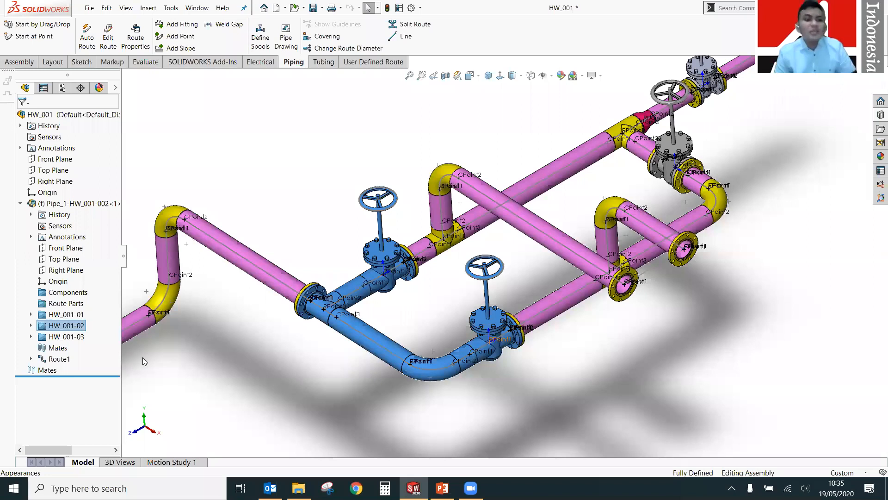
pyautogui.press('Down')
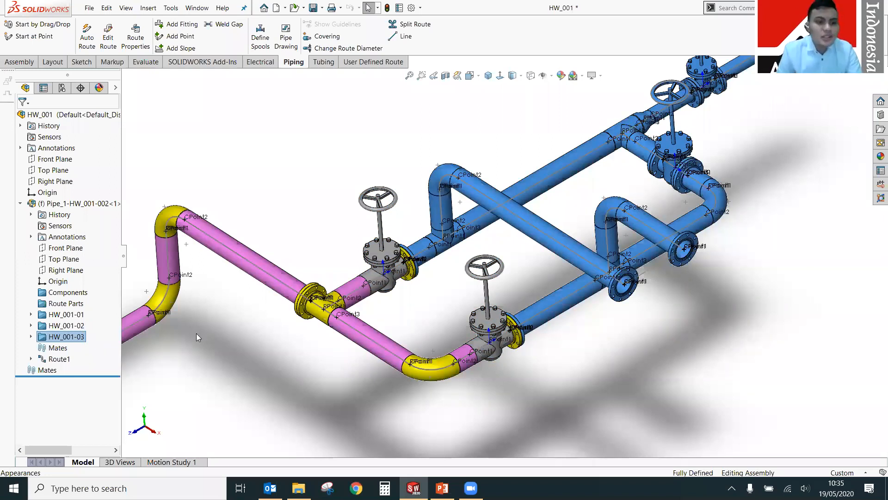
# Edit spool HW_001-01, set its display colour to red, and accept the change.
pyautogui.click(67, 315)
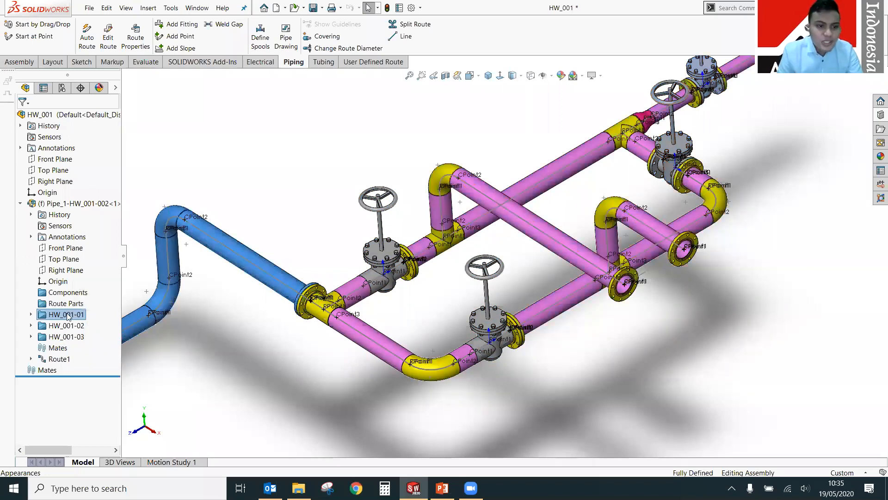
pyautogui.press('f')
pyautogui.rightClick(68, 316)
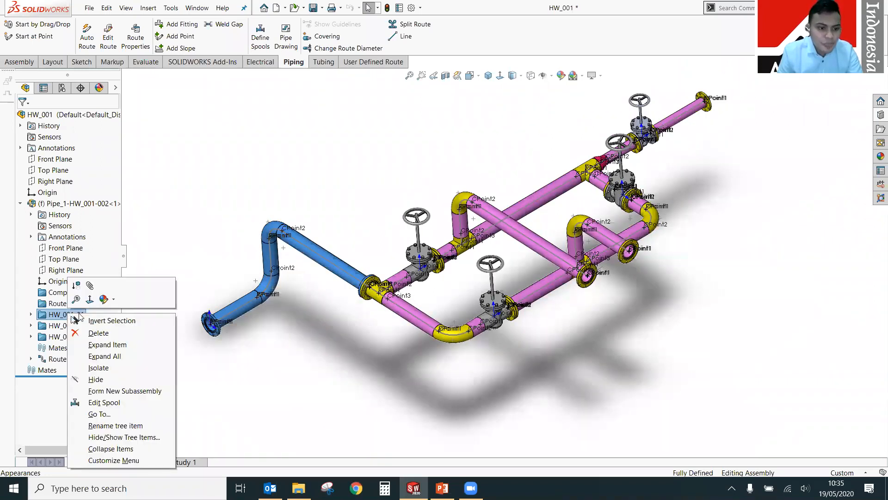
pyautogui.click(99, 403)
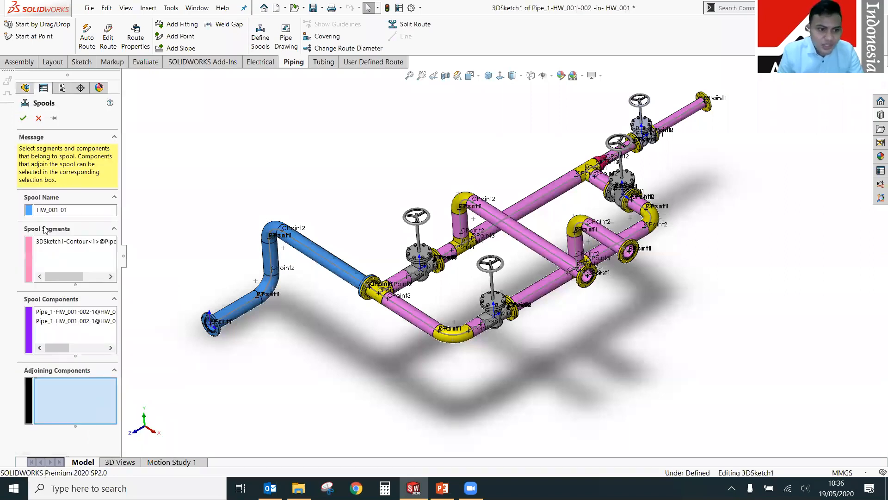
pyautogui.click(29, 210)
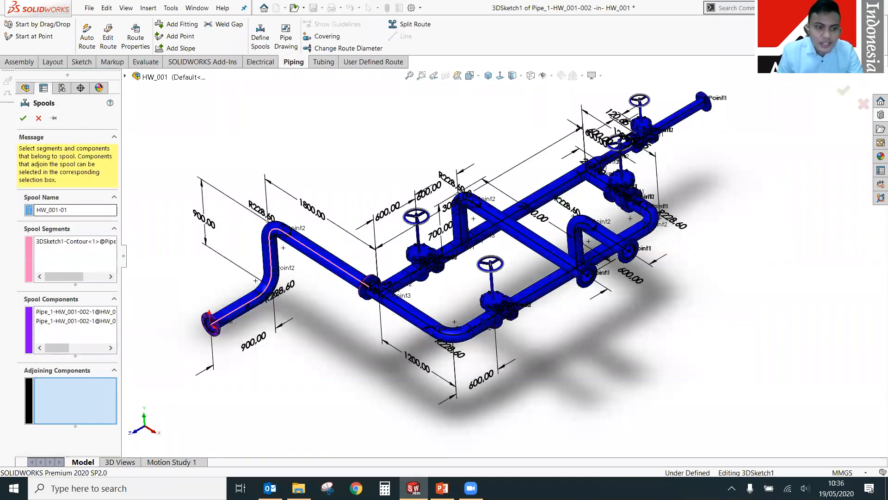
pyautogui.click(28, 211)
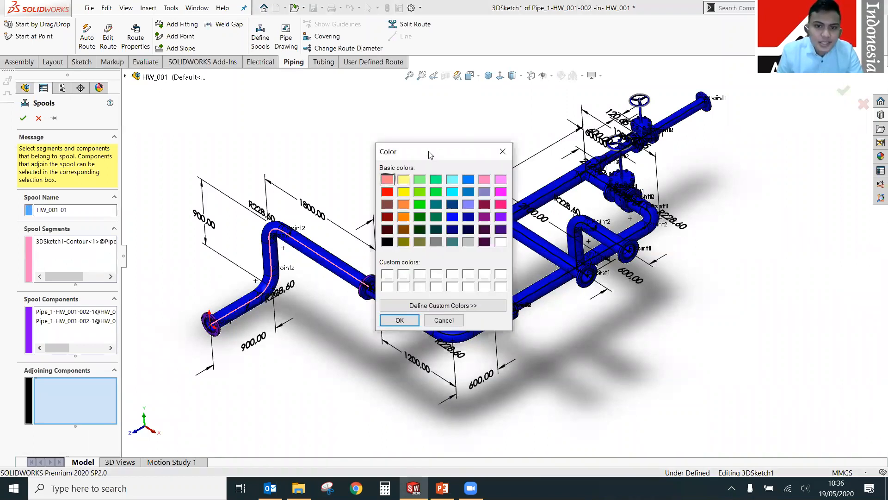
pyautogui.click(387, 192)
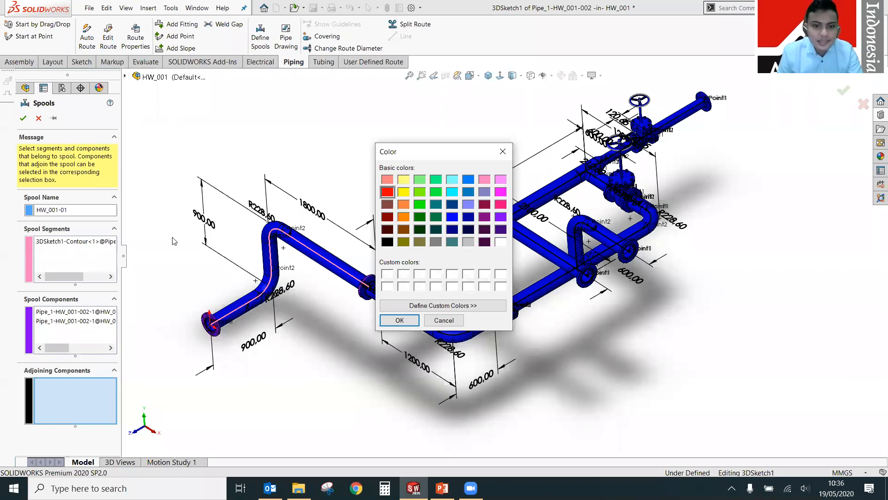
pyautogui.press('Return')
pyautogui.click(23, 118)
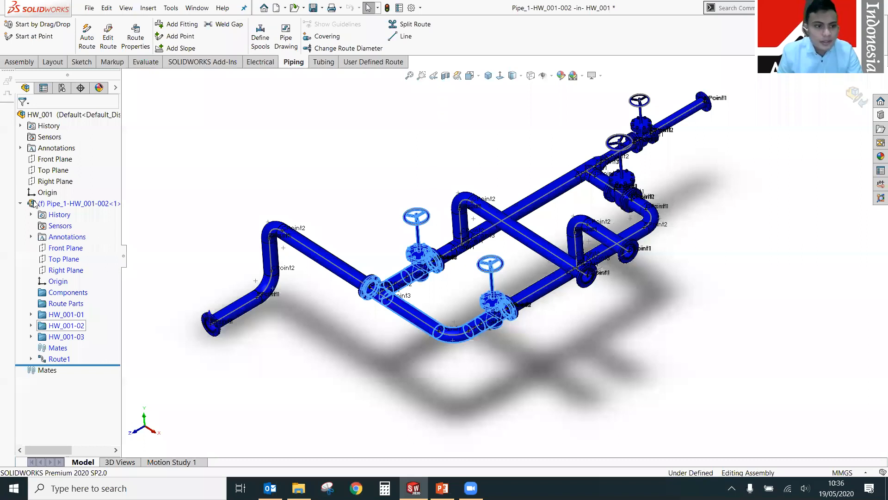
# Edit spool HW_001-02, set its display colour to orange, and accept the change.
pyautogui.rightClick(65, 326)
pyautogui.click(405, 203)
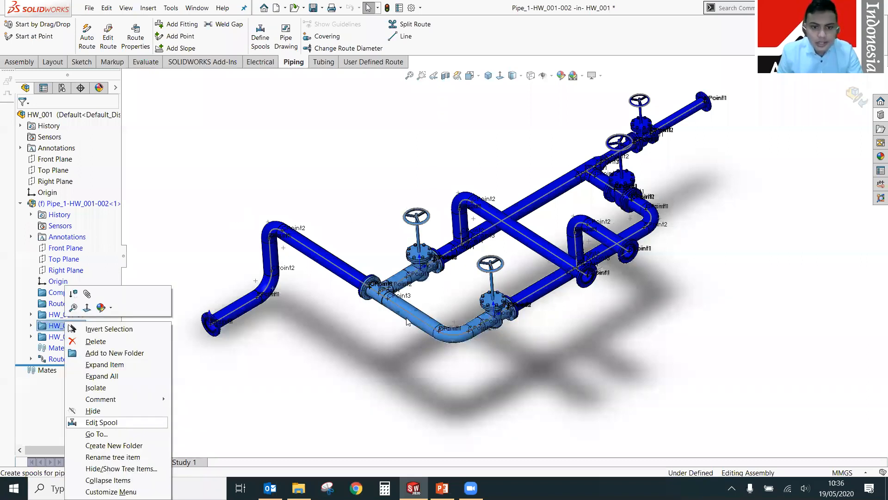
pyautogui.click(406, 319)
pyautogui.click(22, 119)
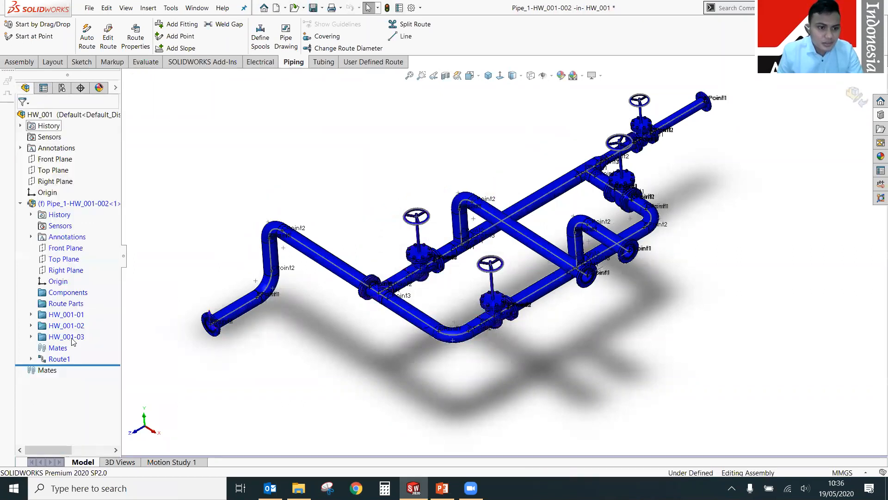
# Edit spool HW_001-03, set its display colour to dark red, and accept the change.
pyautogui.click(72, 337)
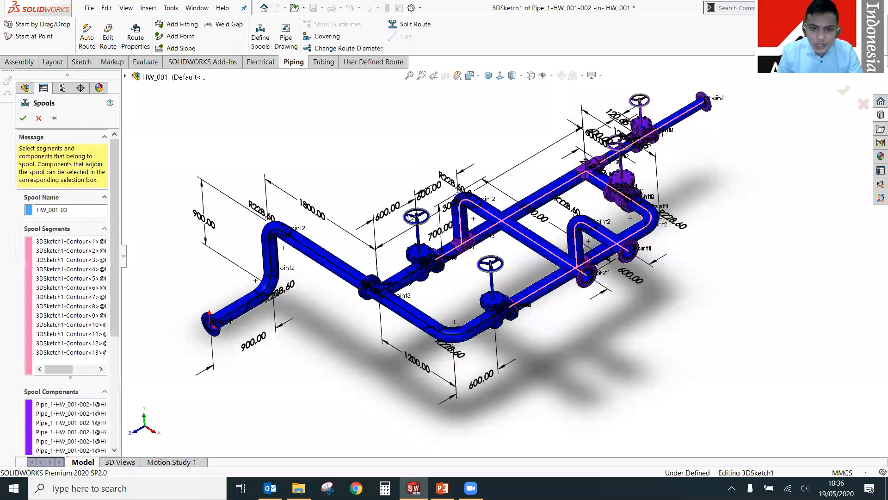
pyautogui.click(419, 192)
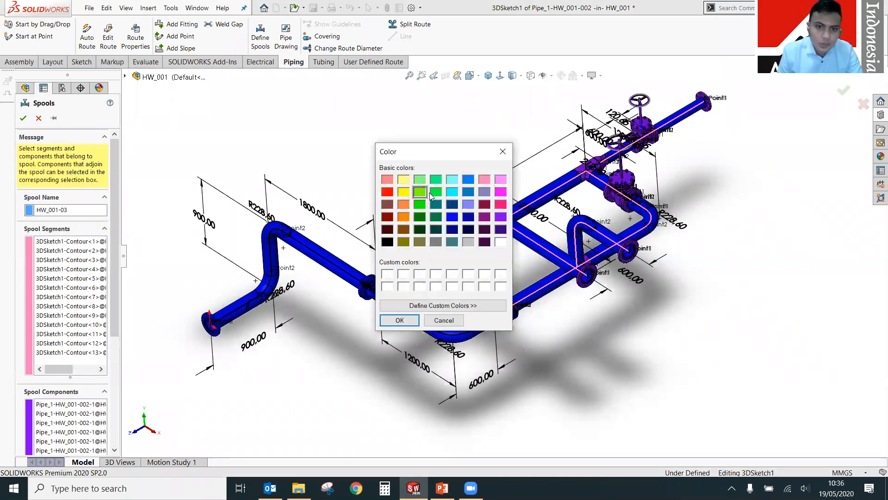
pyautogui.click(387, 216)
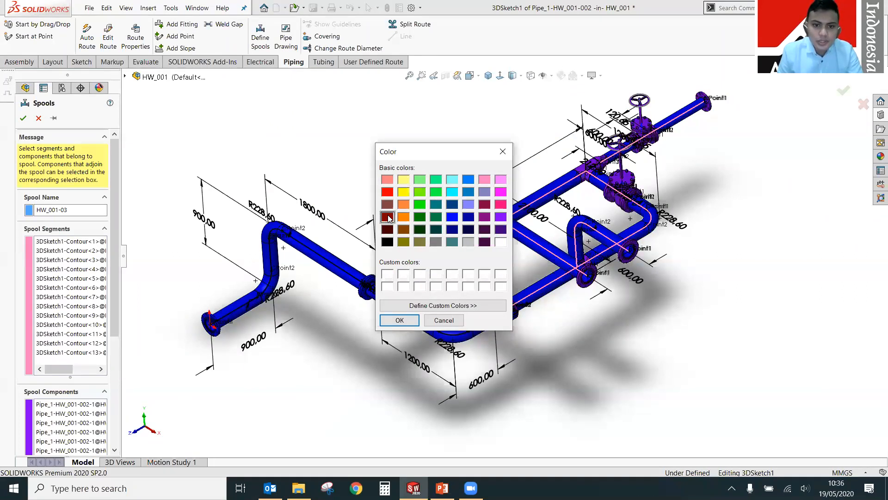
pyautogui.click(407, 320)
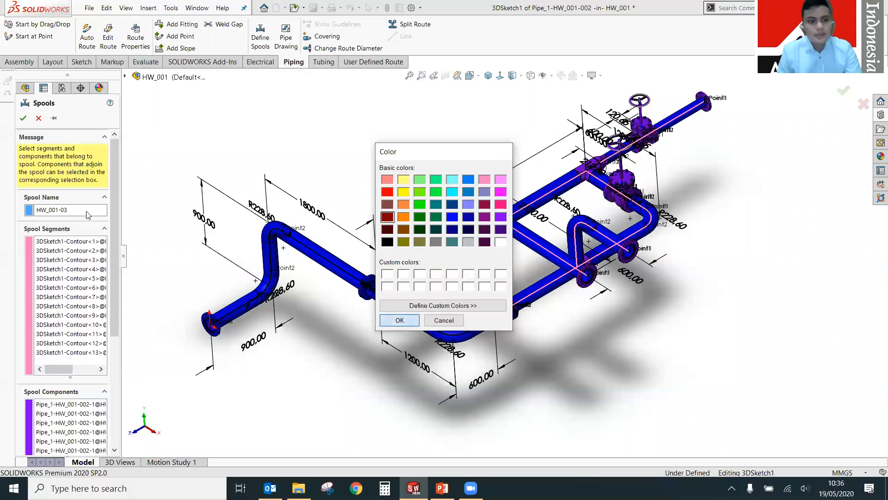
pyautogui.click(23, 118)
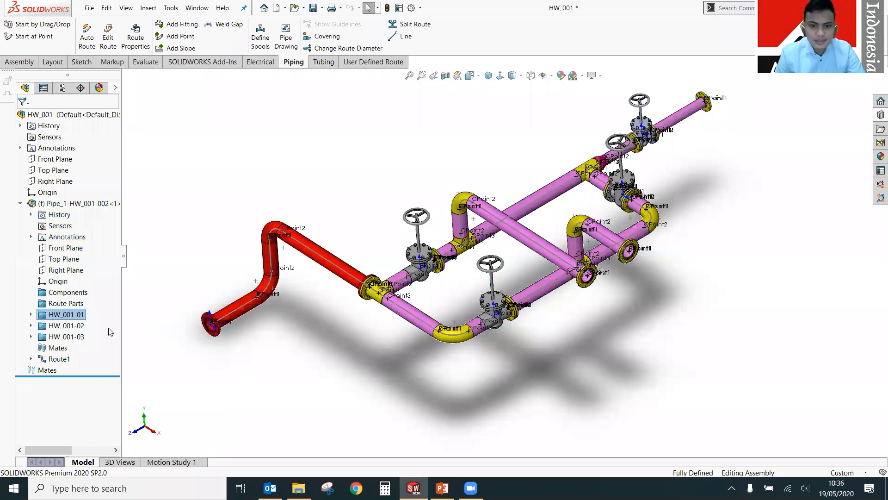
# Clear the spool selection, start a Pipe Drawing of the route, and accept rebuilding the assembly.
pyautogui.click(743, 258)
pyautogui.moveTo(743, 258); pyautogui.dragTo(738, 256, button='middle')
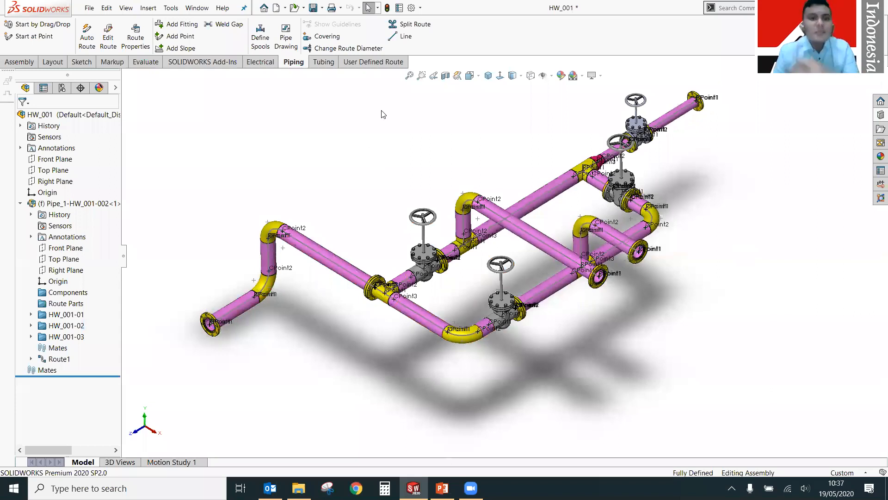
pyautogui.moveTo(381, 111); pyautogui.dragTo(379, 111, button='middle')
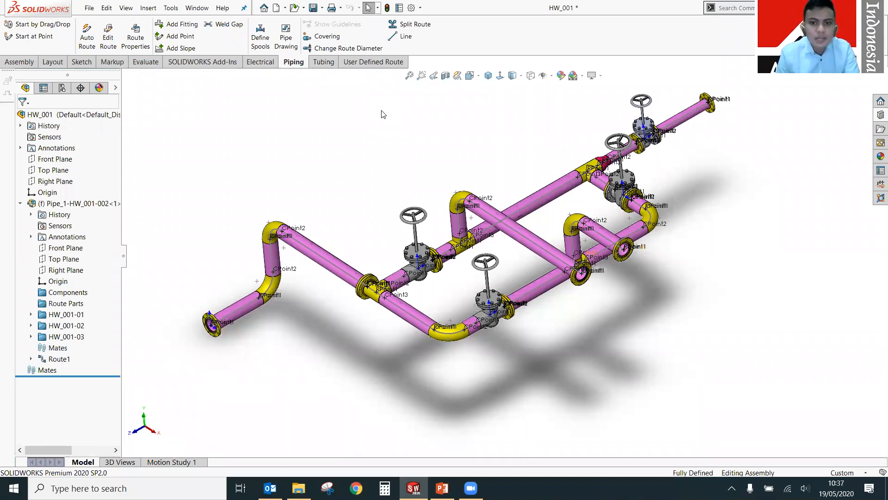
pyautogui.click(294, 46)
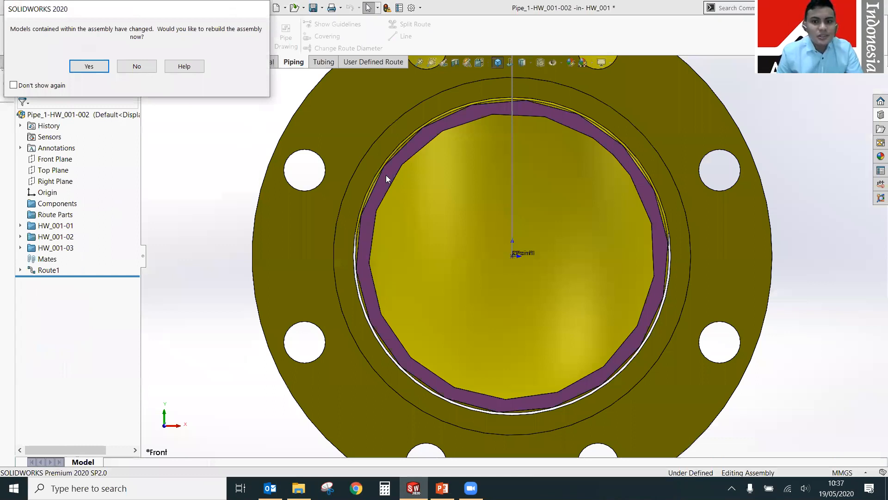
pyautogui.press('Return')
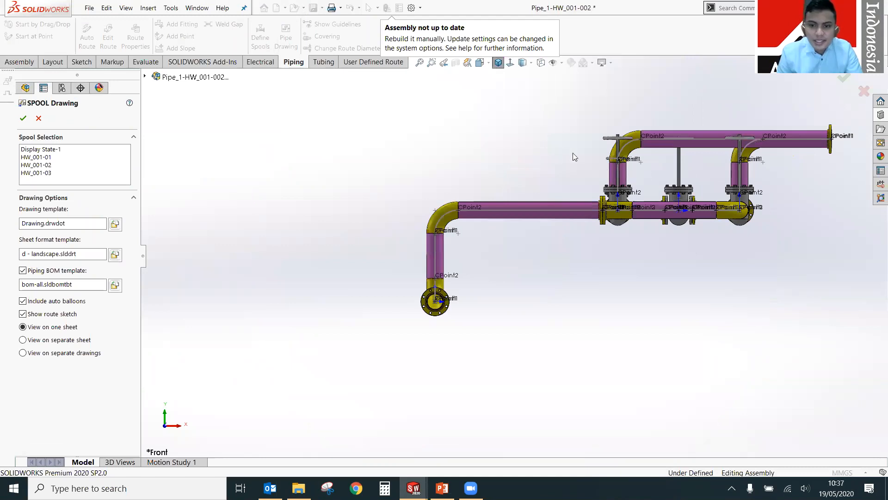
# Rotate the pipe route from the front view to an angled 3D view that shows the whole system.
pyautogui.moveTo(543, 173); pyautogui.dragTo(541, 223, button='middle')
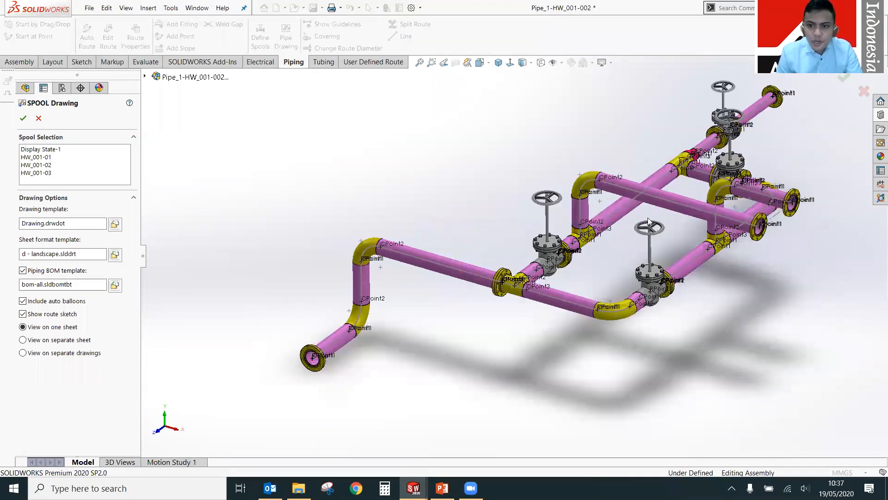
pyautogui.moveTo(648, 217); pyautogui.dragTo(640, 229, button='middle')
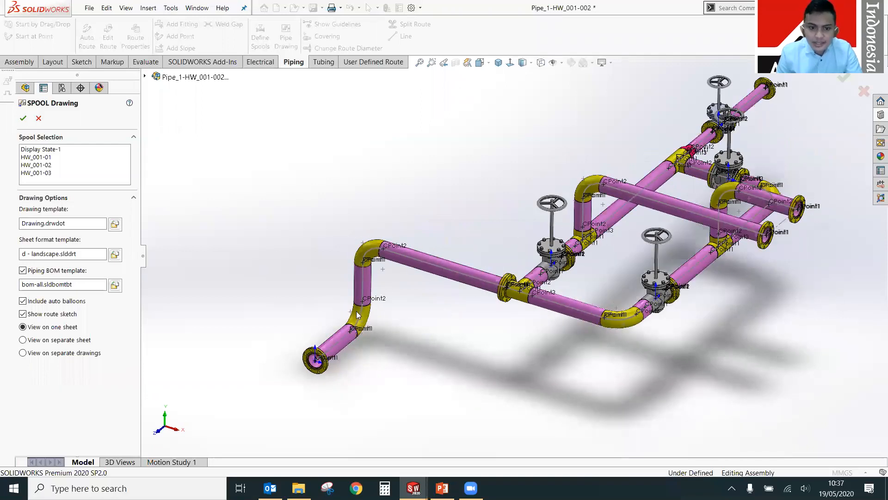
pyautogui.scroll(1, 356, 311)
pyautogui.click(480, 60)
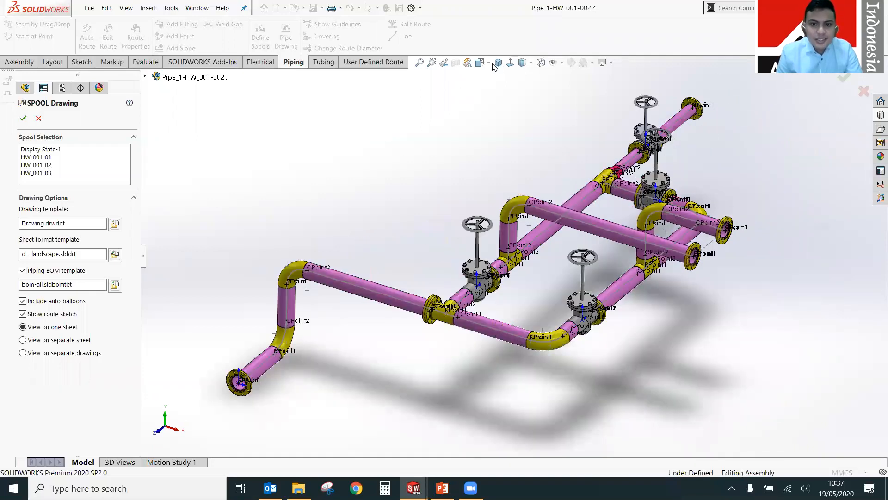
pyautogui.click(487, 62)
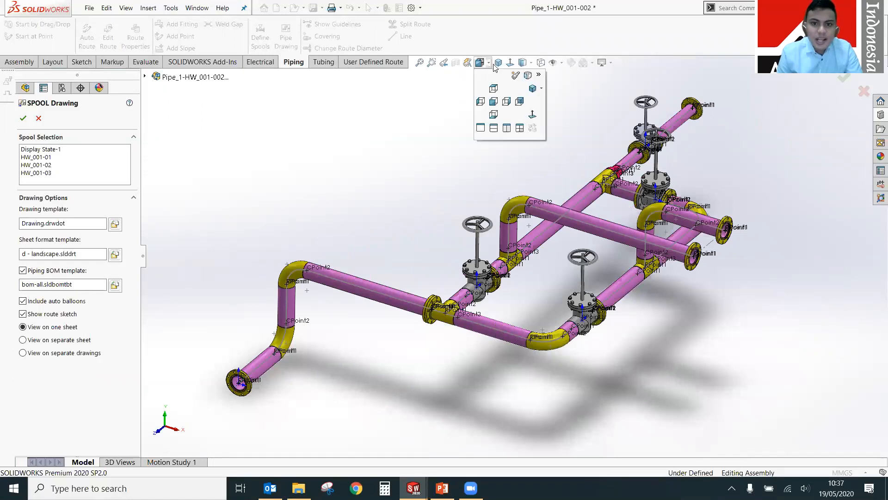
pyautogui.click(515, 75)
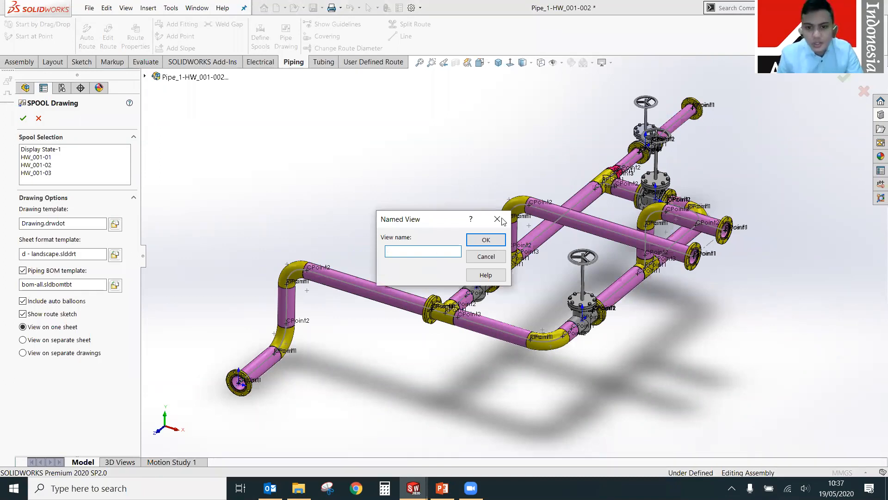
pyautogui.press('Escape')
# Save the current angled view of the pipe route as a named view called "Isometric.".
pyautogui.moveTo(444, 187); pyautogui.dragTo(442, 185, button='middle')
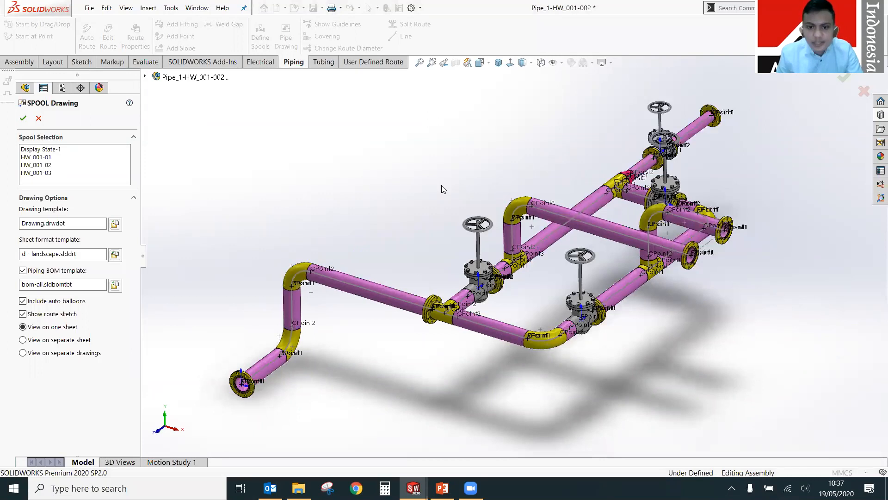
pyautogui.click(491, 64)
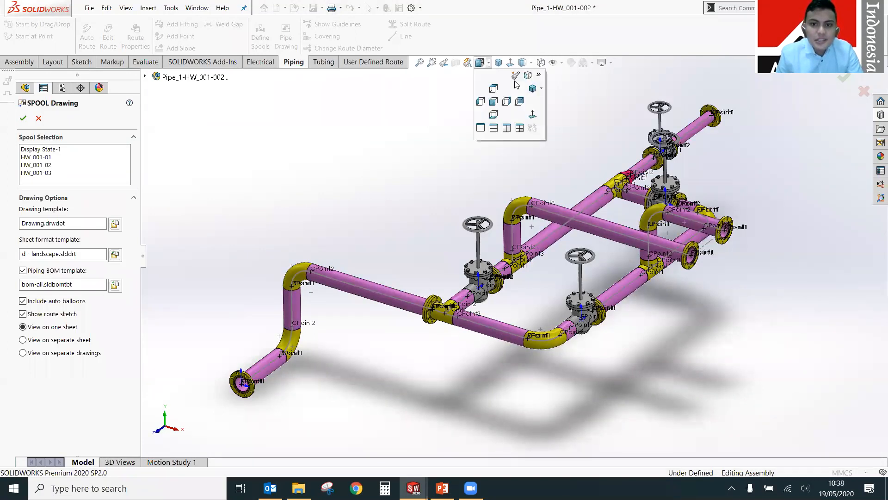
pyautogui.click(516, 85)
pyautogui.write('I')
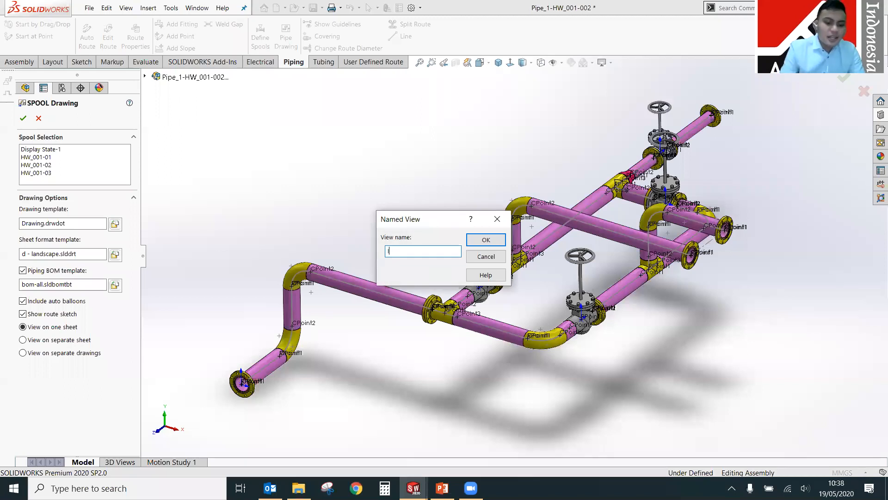
pyautogui.write('sometr')
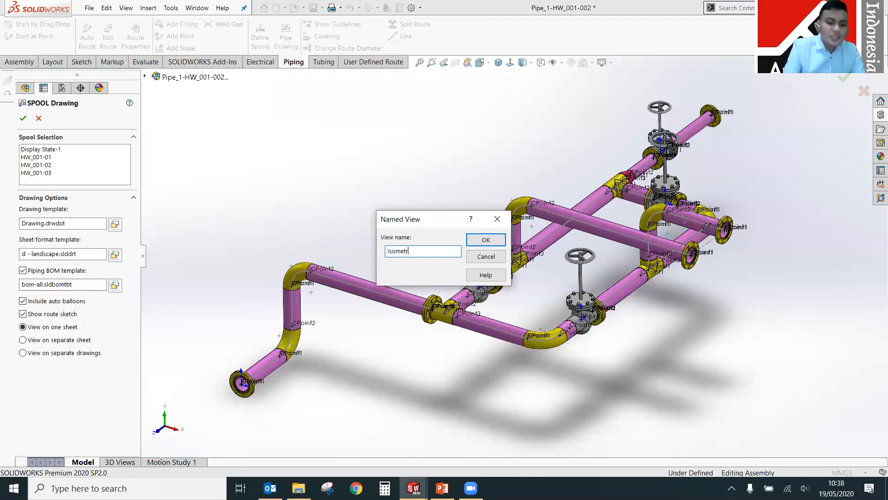
pyautogui.write('ic')
pyautogui.press('Return')
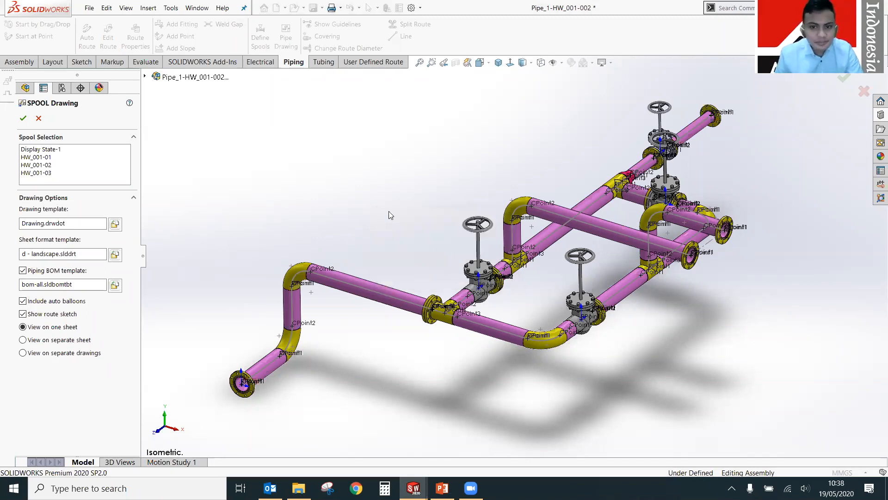
# Set the spool drawing's sheet format to the C ANSI landscape standard size.
pyautogui.scroll(3, 405, 218)
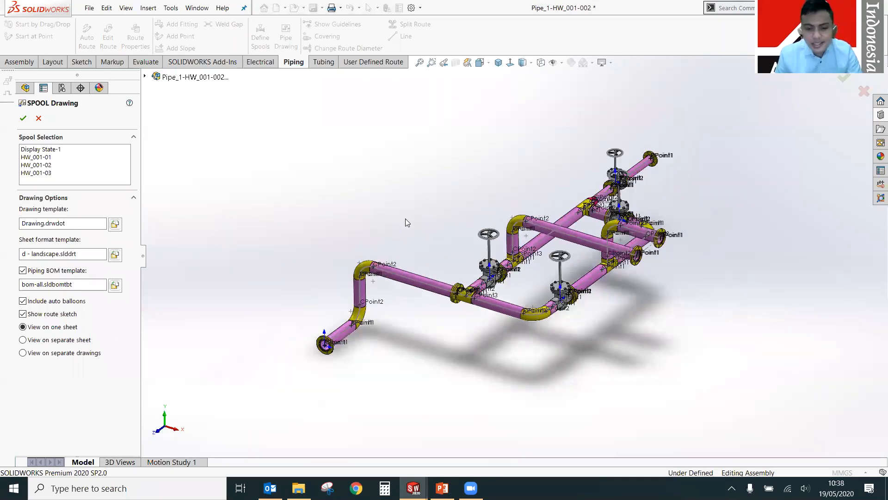
pyautogui.scroll(-2, 405, 218)
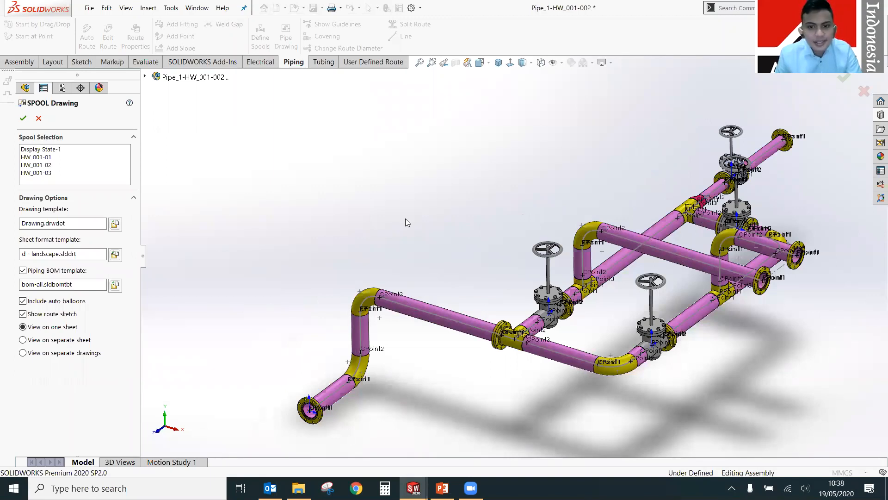
pyautogui.scroll(3, 473, 223)
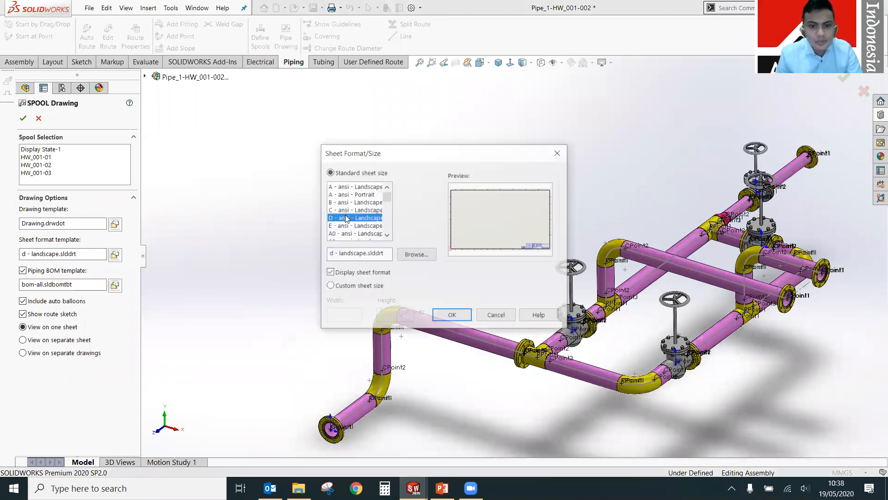
pyautogui.click(353, 210)
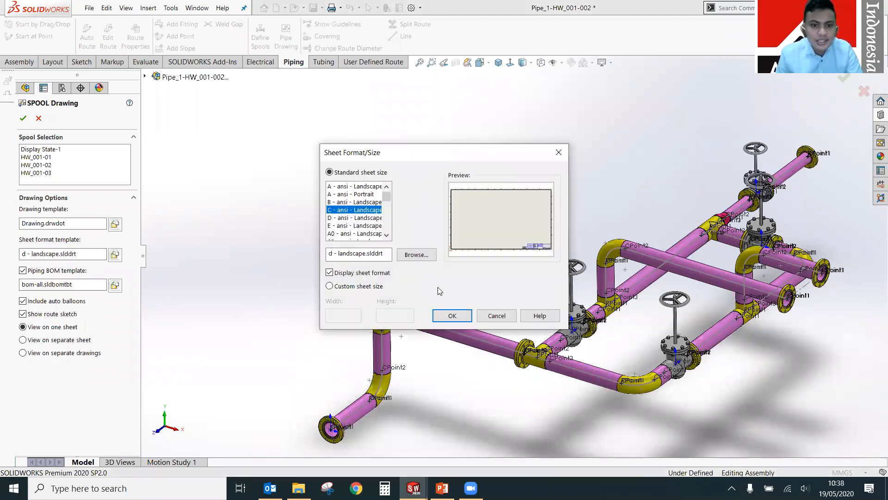
pyautogui.click(459, 319)
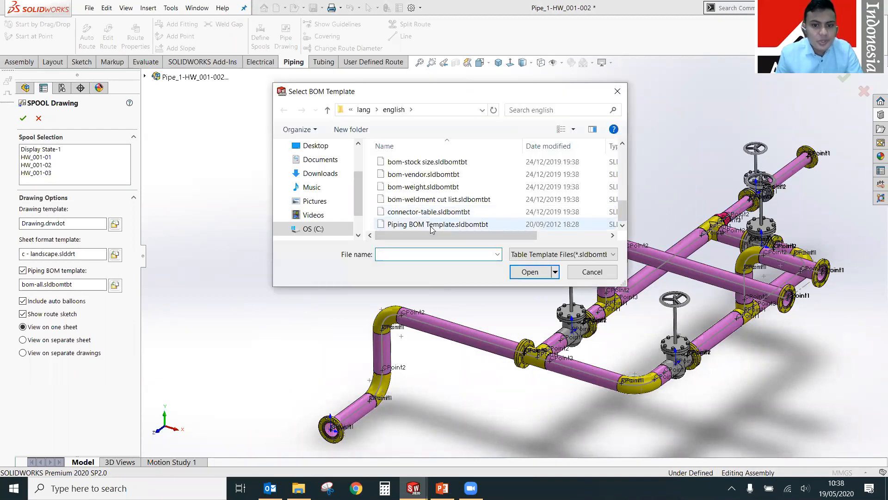
# Use Piping BOM Template.sldbomtbt as the piping BOM template and place each spool view on a separate sheet.
pyautogui.click(431, 226)
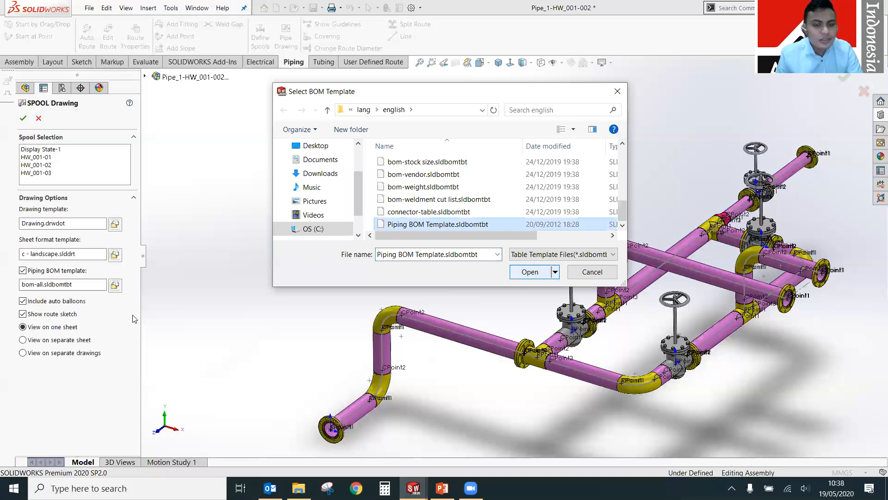
pyautogui.press('Return')
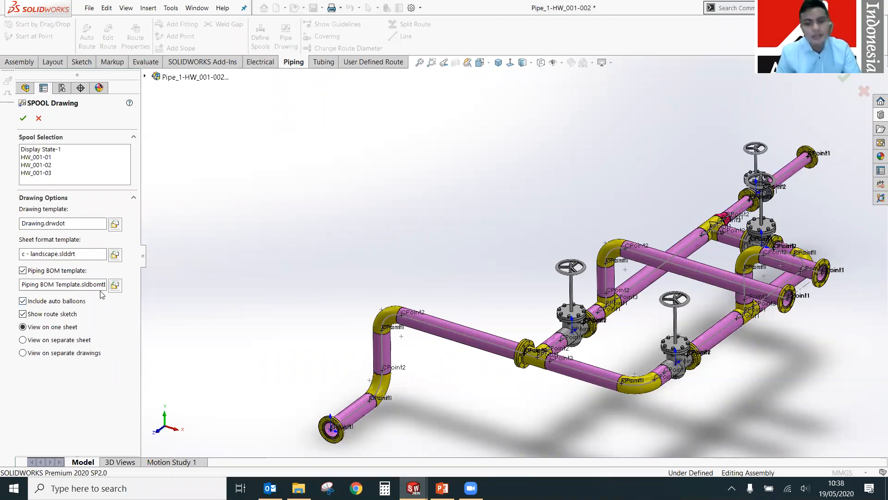
pyautogui.click(24, 339)
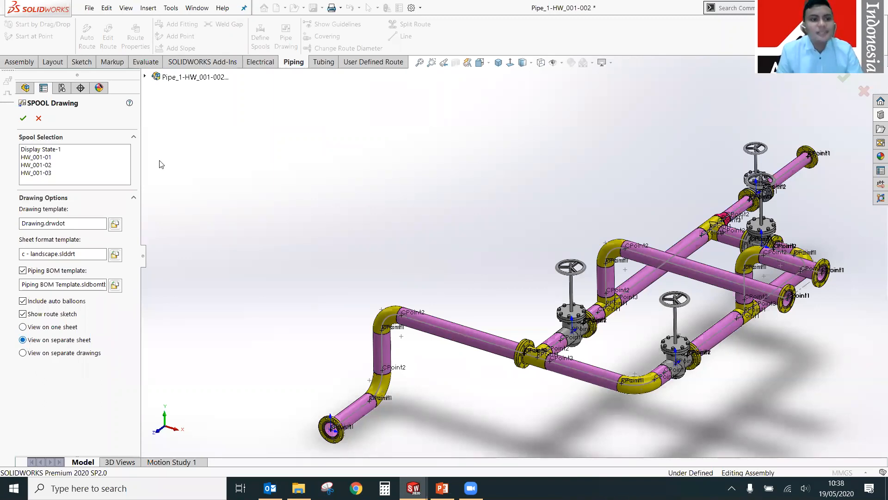
# Select spools HW_001-01, HW_001-02 and HW_001-03 together and generate their spool drawing.
pyautogui.click(44, 158)
pyautogui.click(43, 165)
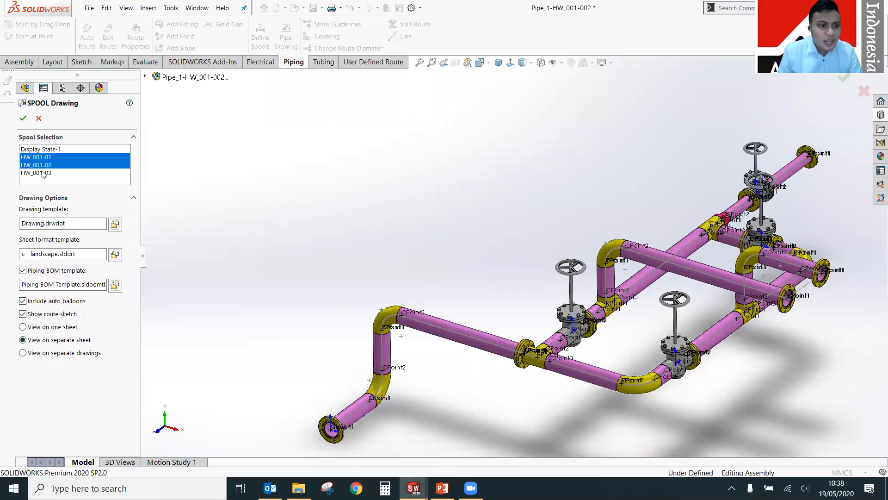
pyautogui.click(42, 173)
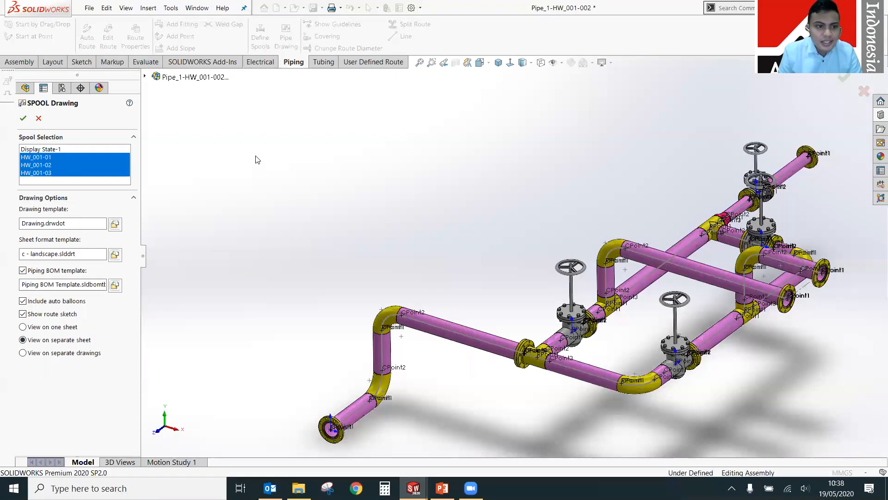
pyautogui.click(62, 165)
pyautogui.click(41, 158)
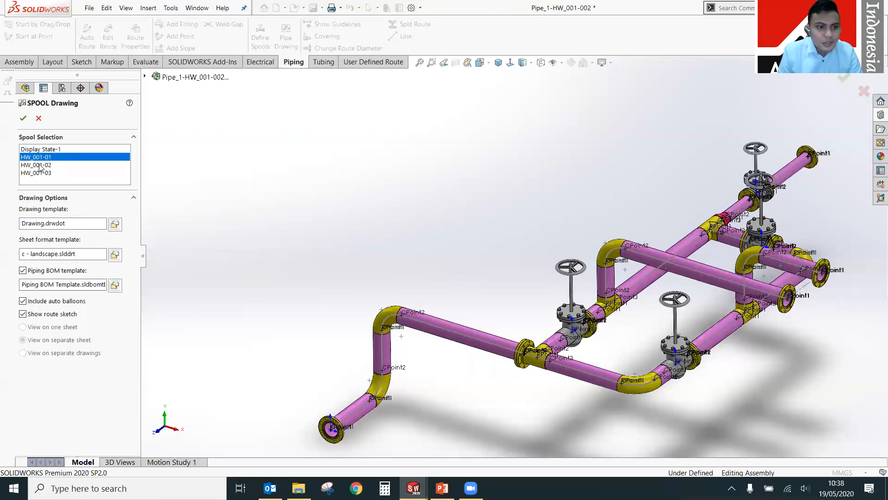
pyautogui.click(41, 173)
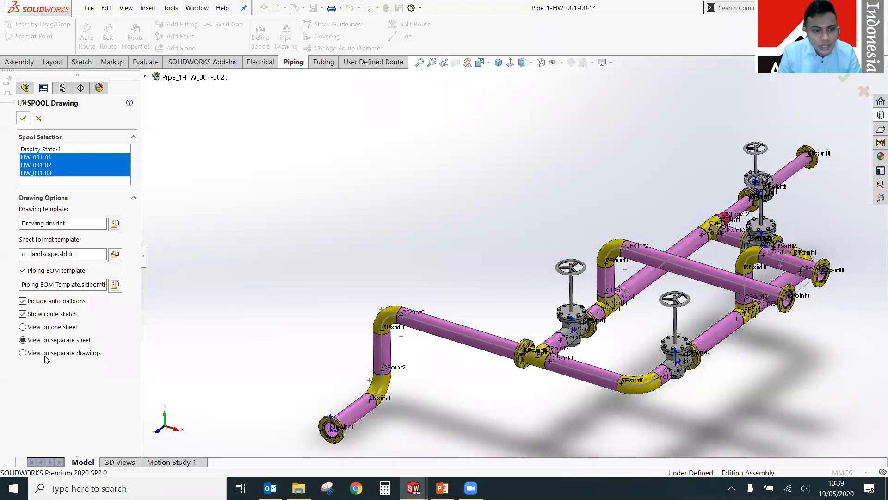
pyautogui.click(22, 119)
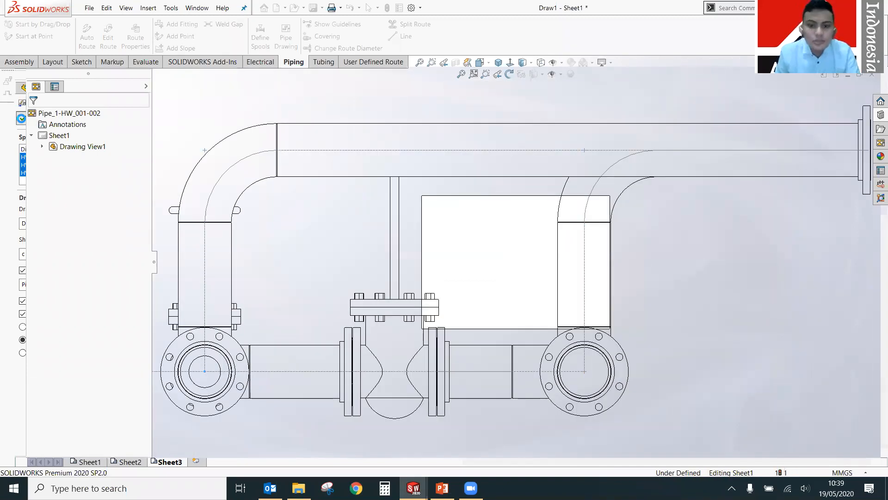
pyautogui.click(22, 119)
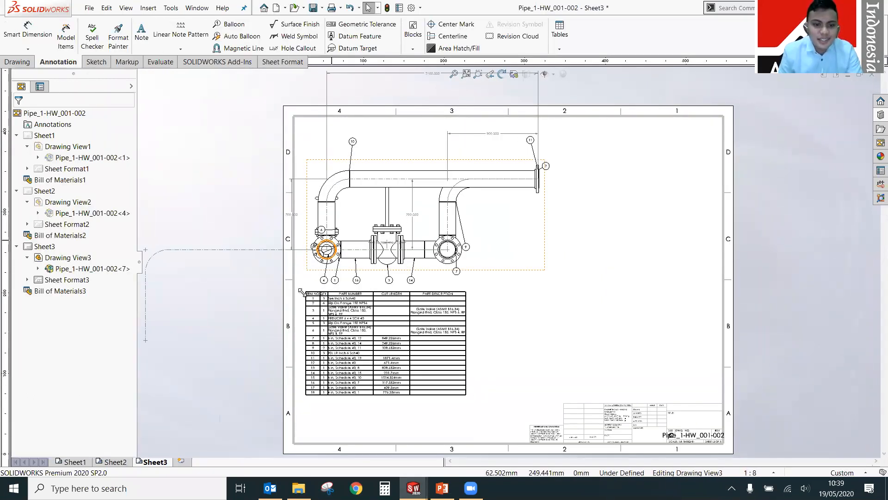
# On Sheet3, move the bill of materials to the sheet's upper-right corner and shift the pipe view down to mid-sheet.
pyautogui.click(316, 298)
pyautogui.moveTo(523, 212); pyautogui.dragTo(559, 112)
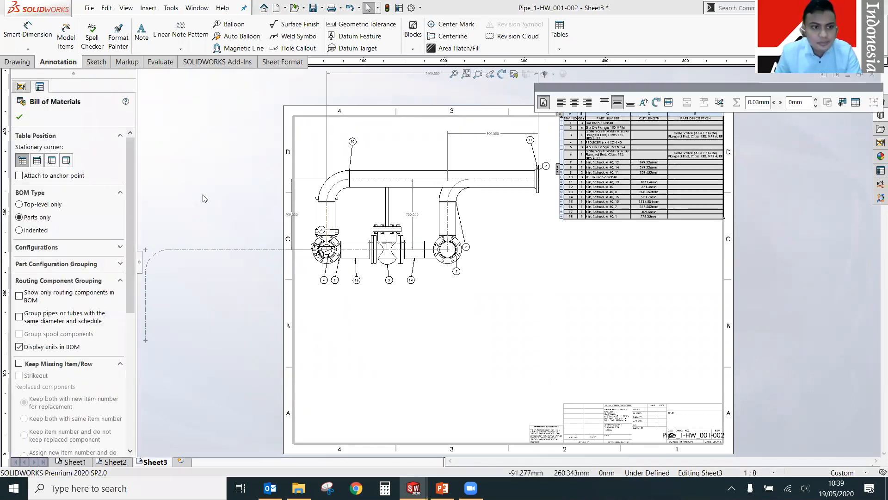
pyautogui.click(556, 300)
pyautogui.scroll(3, 530, 267)
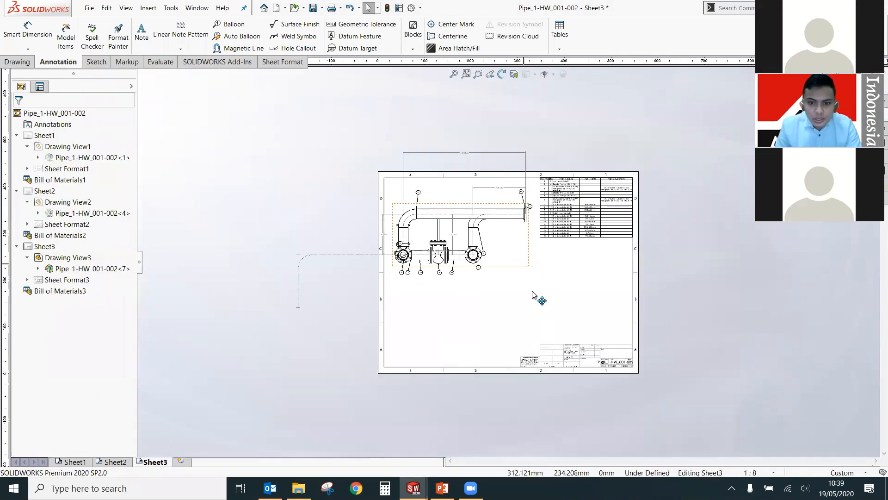
pyautogui.moveTo(529, 270); pyautogui.dragTo(536, 316)
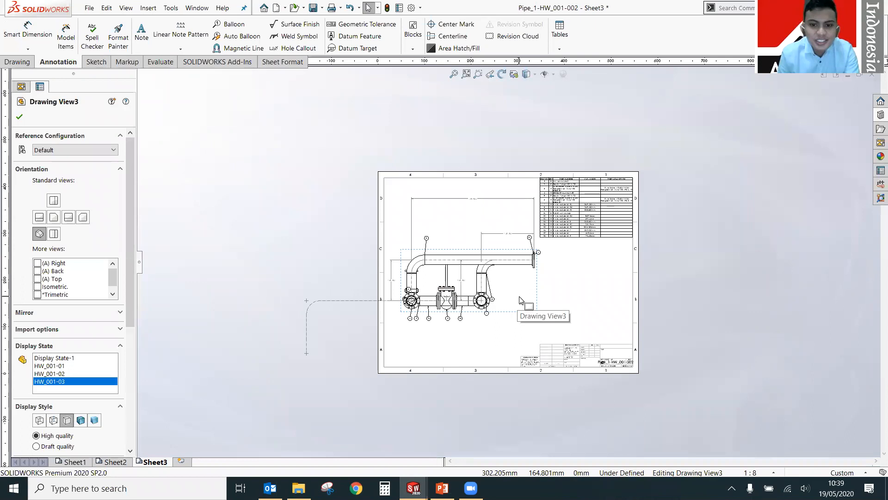
# Change the Sheet3 view's orientation to the saved "Isometric." view, accepting the deletion of its dimensions, and reposition it inside the sheet border.
pyautogui.scroll(-4, 521, 301)
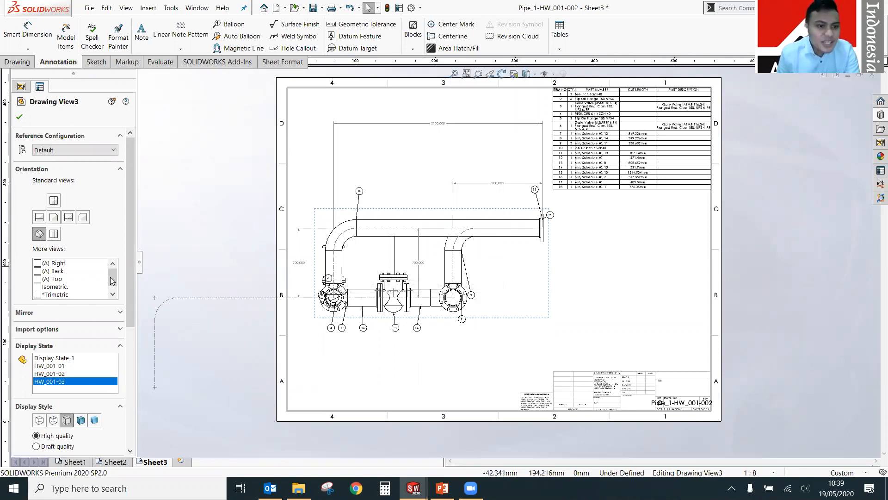
pyautogui.click(37, 287)
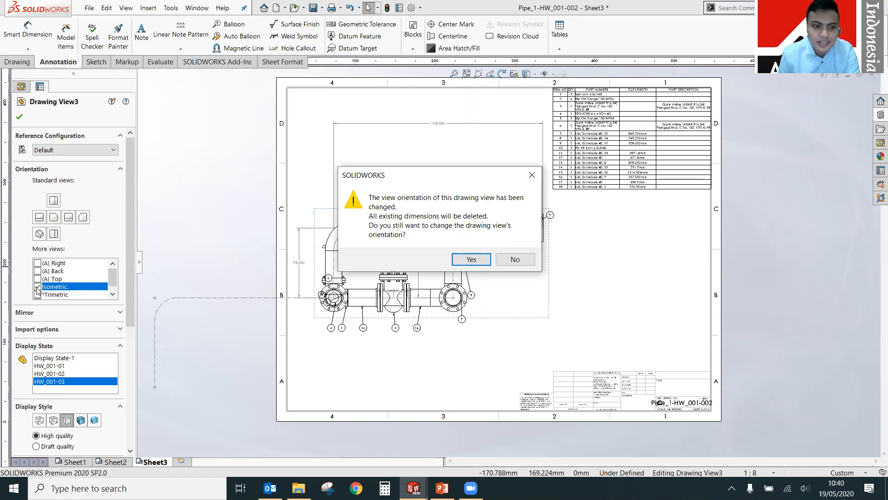
pyautogui.click(472, 259)
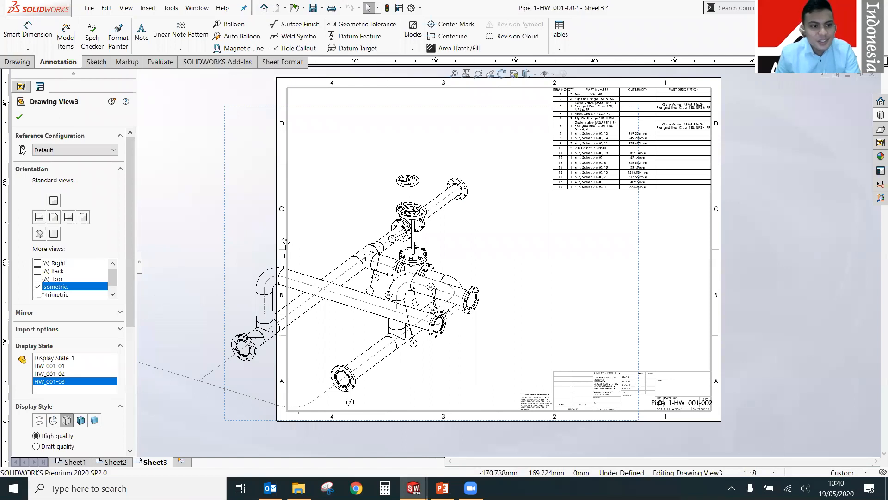
pyautogui.click(19, 117)
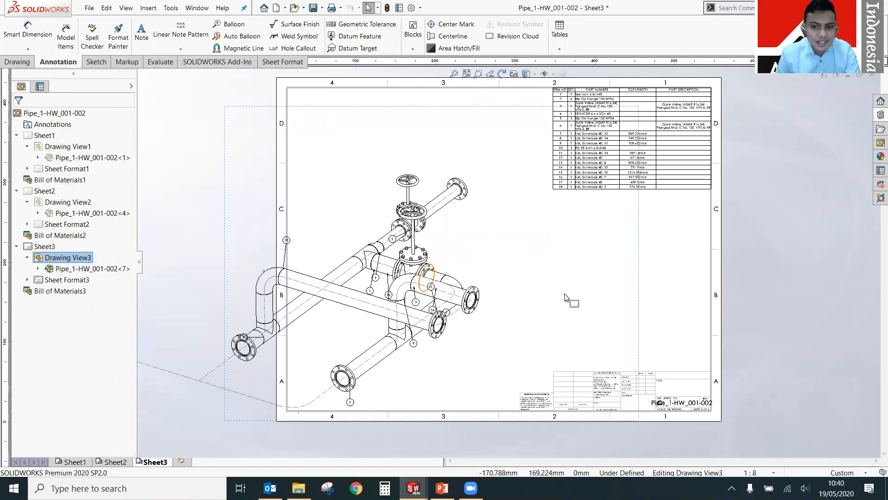
pyautogui.moveTo(565, 297)
pyautogui.mouseDown()
pyautogui.moveTo(700, 259)
pyautogui.moveTo(700, 242)
pyautogui.moveTo(707, 243)
pyautogui.mouseUp()
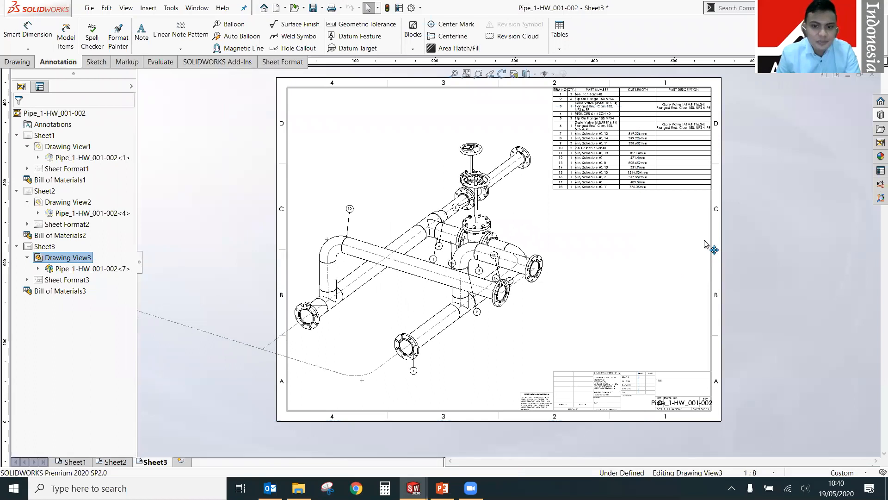
# Look through Sheet1, Sheet2 and Sheet3 to examine each spool's view, route sketch and bill of materials.
pyautogui.click(74, 462)
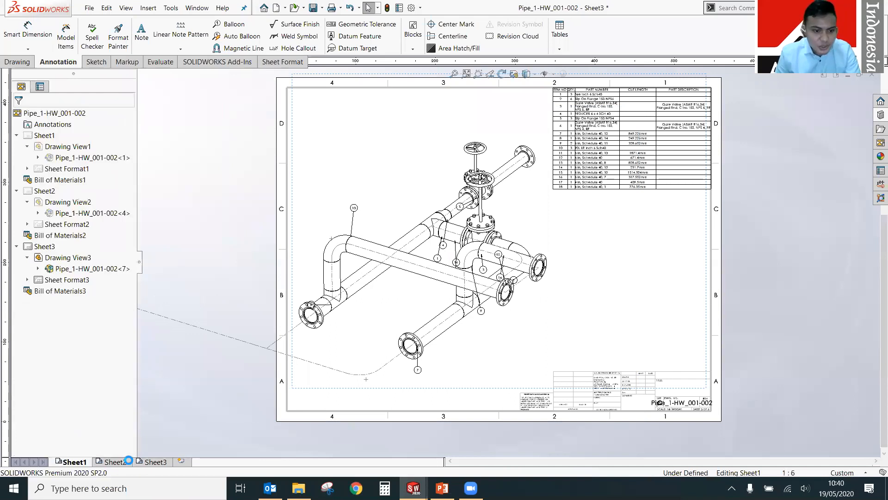
pyautogui.click(115, 462)
pyautogui.click(154, 461)
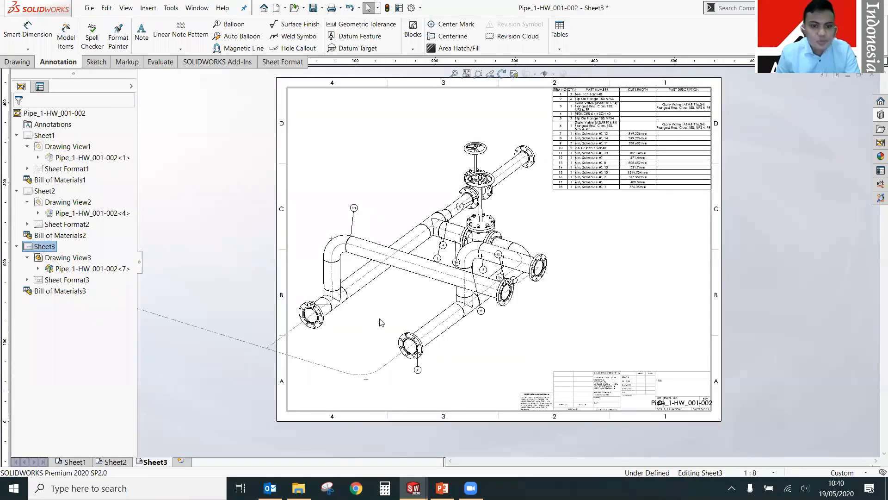
pyautogui.scroll(1, 379, 318)
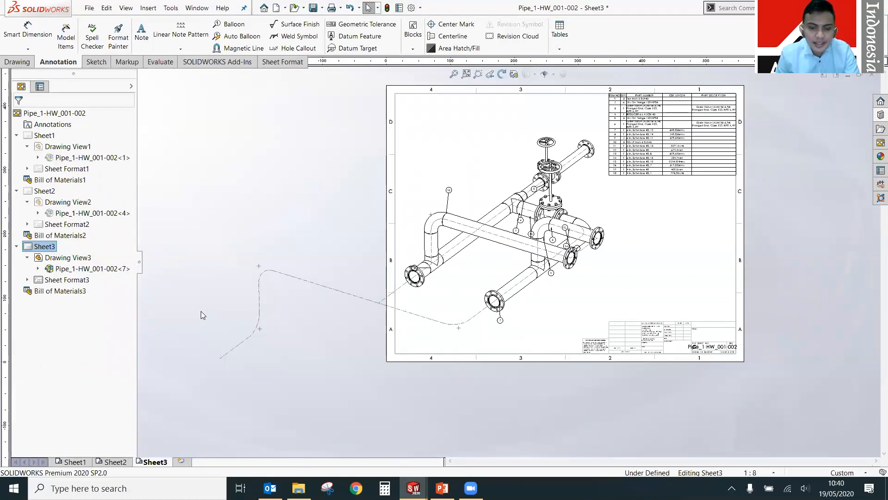
pyautogui.click(85, 462)
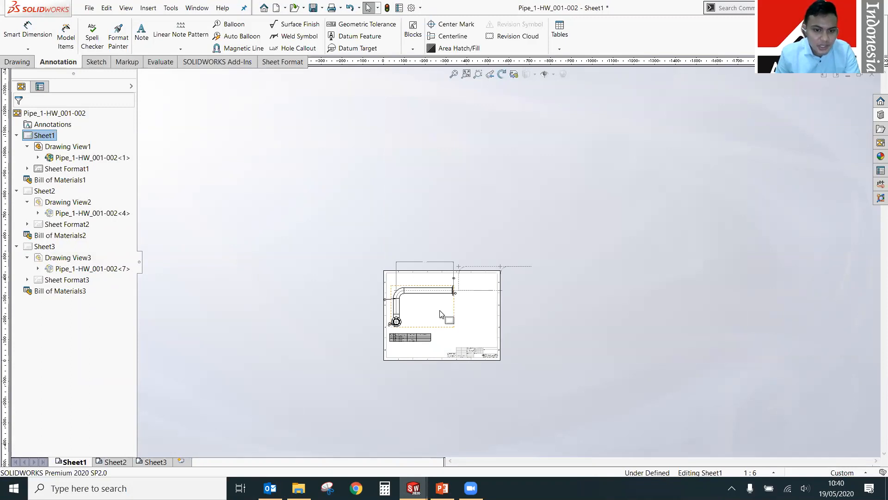
pyautogui.scroll(-3, 443, 309)
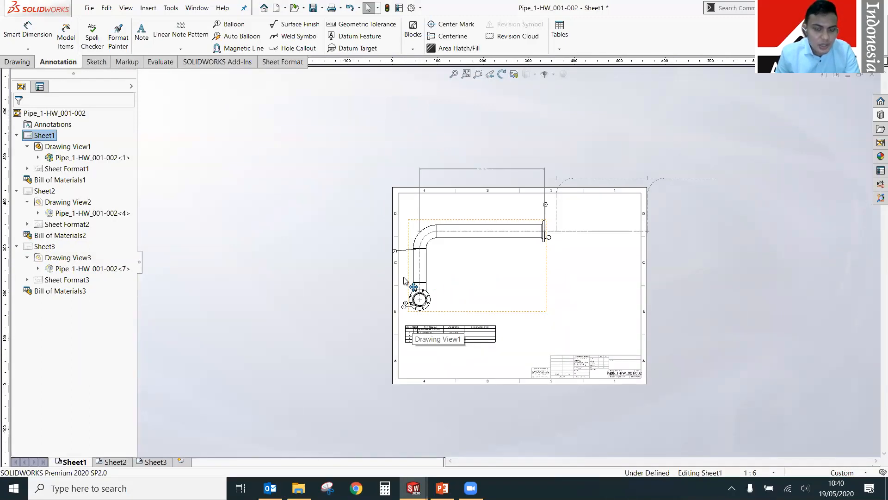
pyautogui.click(113, 461)
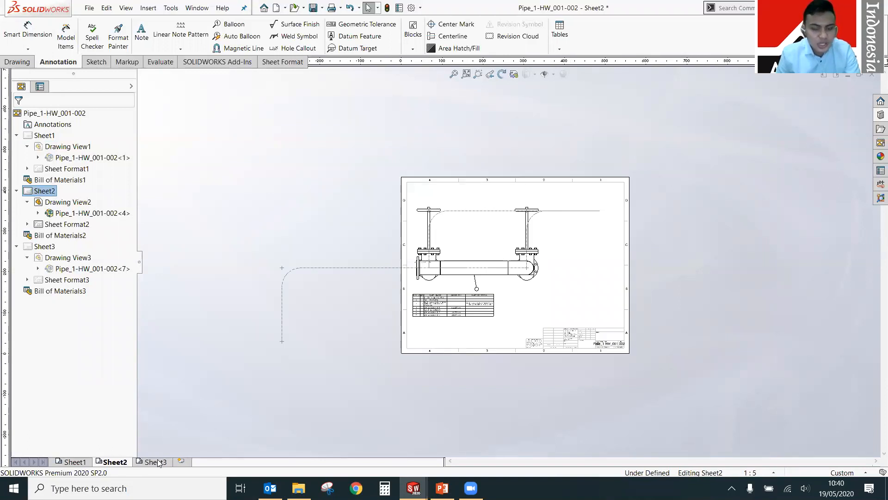
pyautogui.click(156, 462)
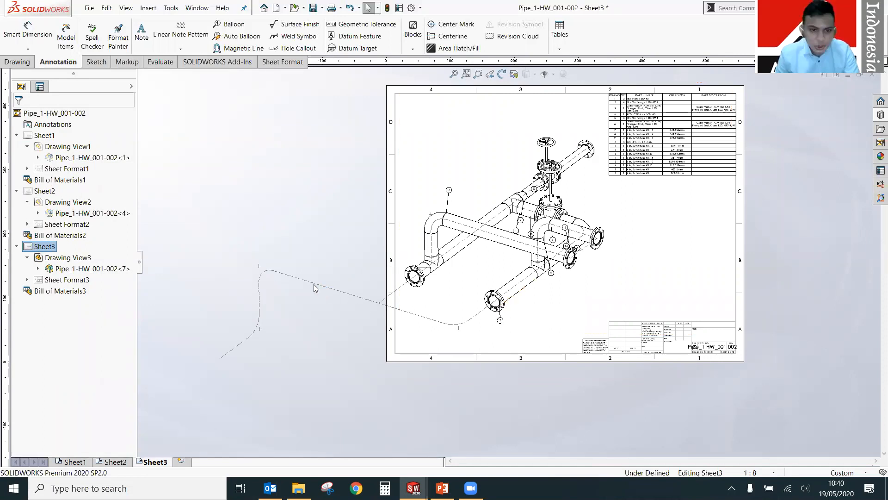
pyautogui.scroll(-1, 416, 319)
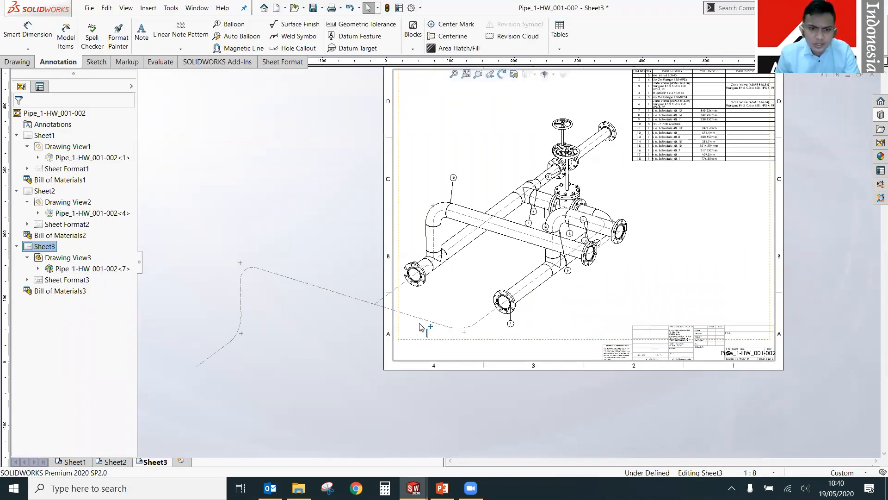
# Hide the route sketch lines that run through and beyond the Sheet3 pipe view.
pyautogui.scroll(-1, 421, 327)
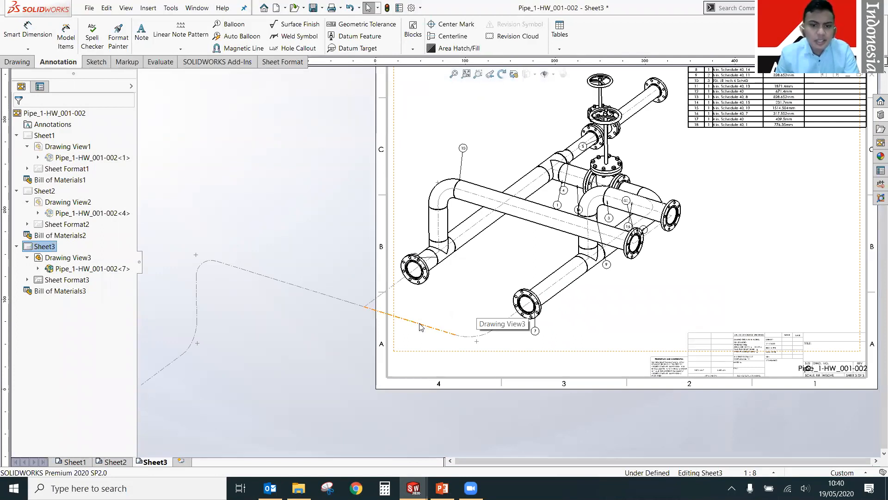
pyautogui.rightClick(421, 327)
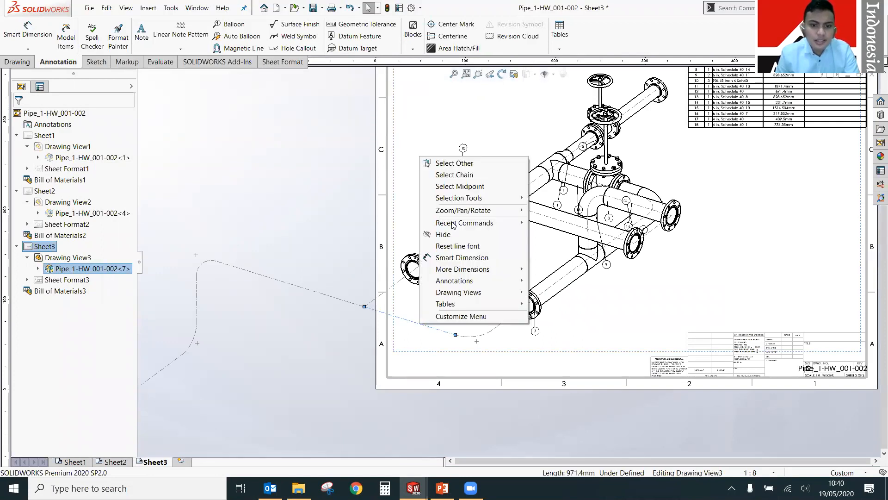
pyautogui.click(443, 234)
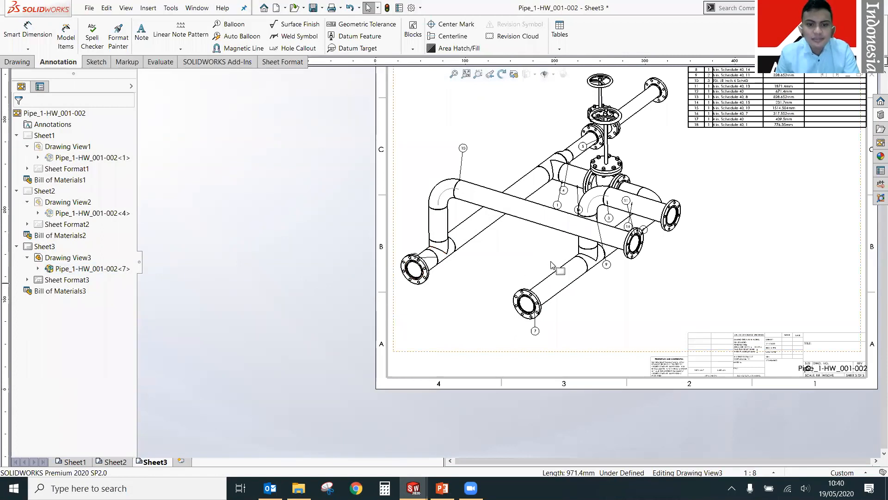
pyautogui.scroll(3, 615, 203)
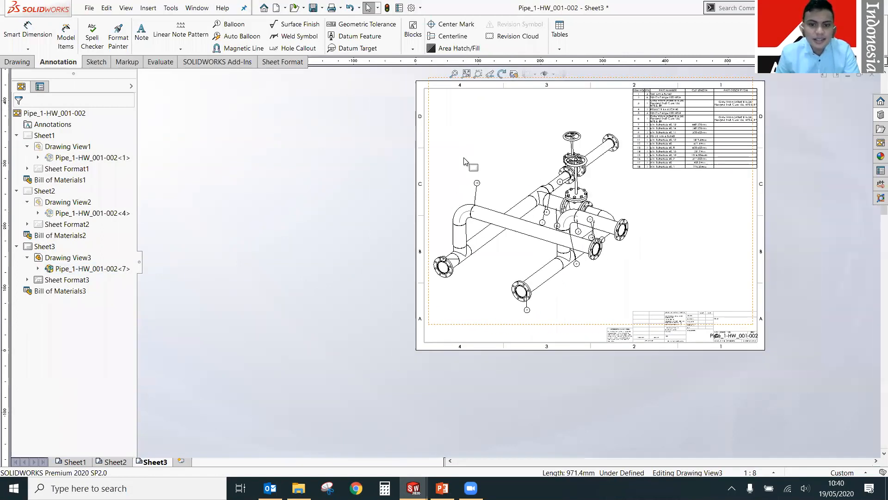
# Move balloons 10, 5, 4, 1 and 16 off the pipes into clear space around the upper-left side of the Sheet3 view.
pyautogui.scroll(-2, 412, 179)
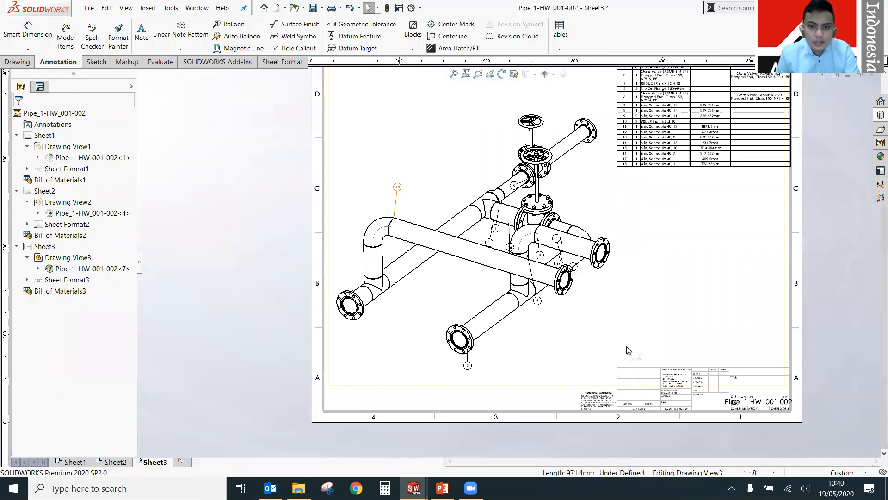
pyautogui.moveTo(512, 188); pyautogui.dragTo(511, 132)
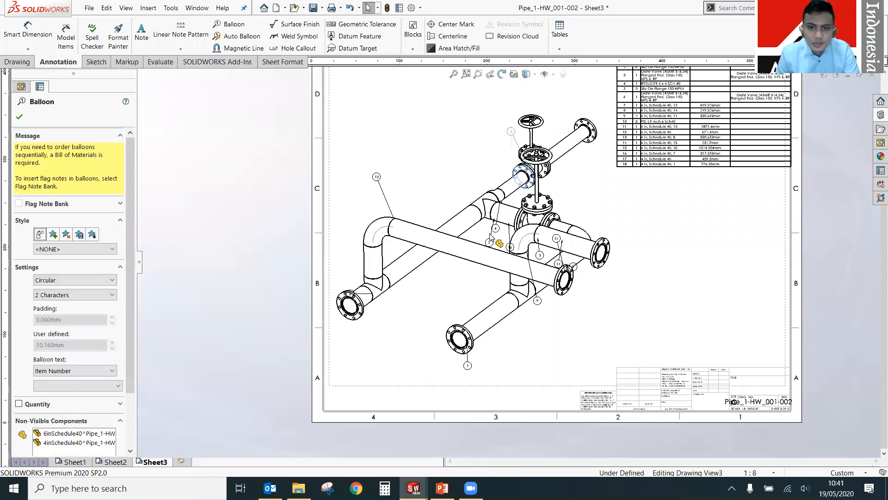
pyautogui.press('Escape')
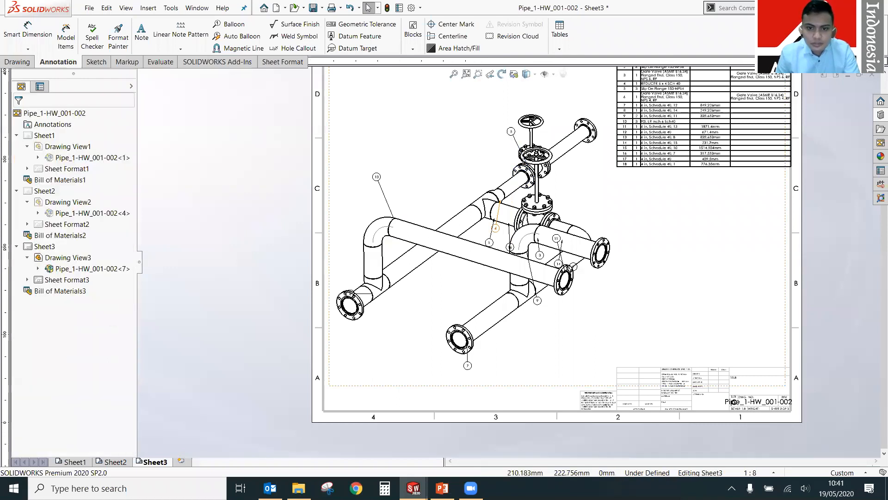
pyautogui.moveTo(496, 227); pyautogui.dragTo(468, 145)
pyautogui.press('Escape')
pyautogui.moveTo(489, 243); pyautogui.dragTo(433, 181)
pyautogui.moveTo(570, 269); pyautogui.dragTo(488, 238)
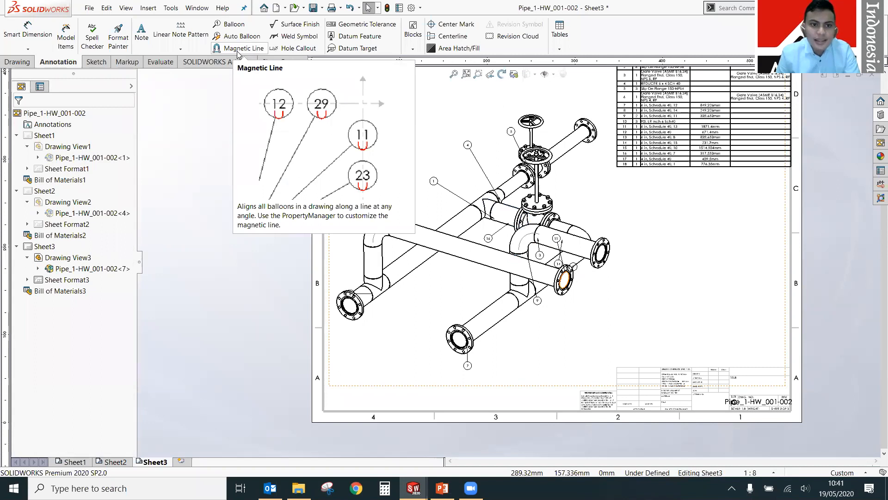
pyautogui.click(238, 49)
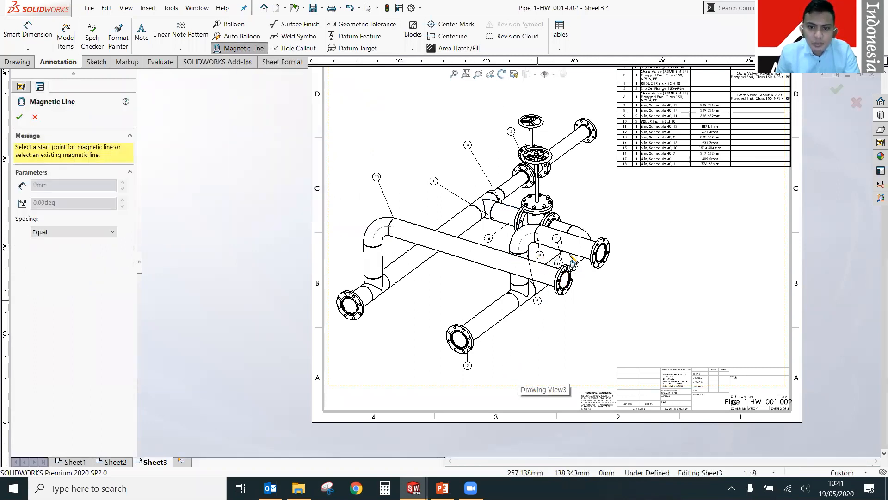
pyautogui.click(537, 303)
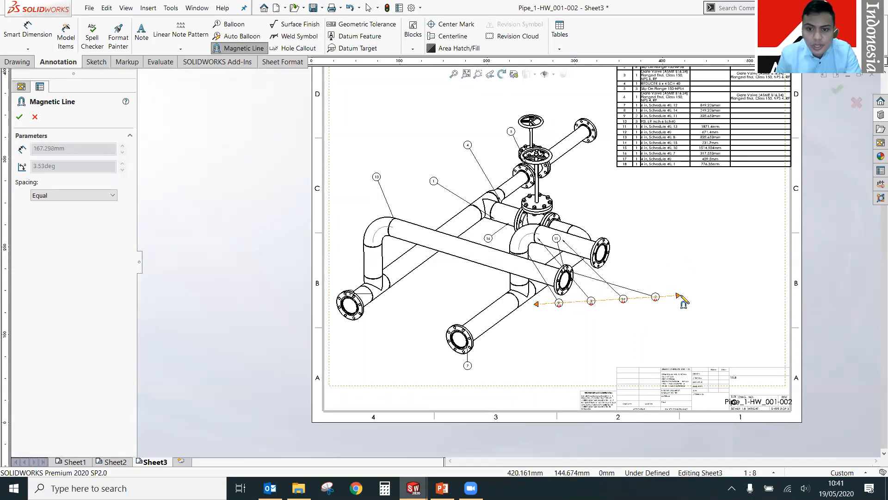
pyautogui.press('Escape')
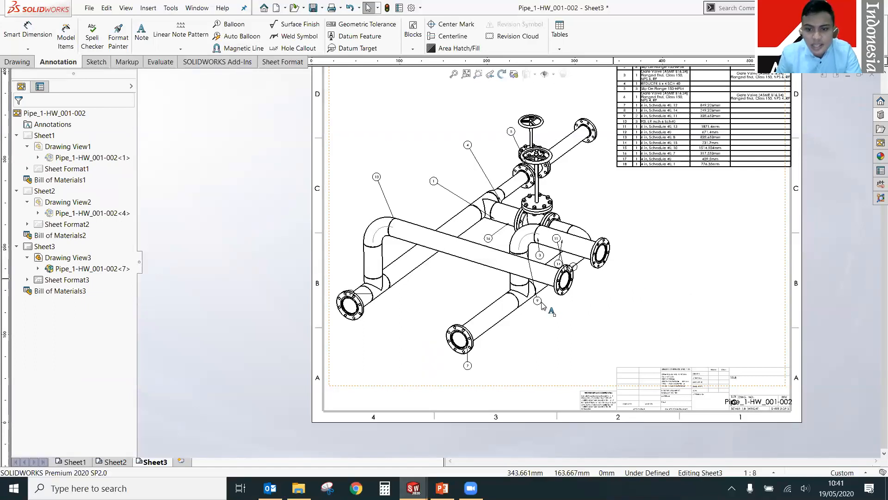
# Spread balloons 9, 3, 11, 14 and 2 into clear space around the Sheet3 pipe view, keeping their leaders attached.
pyautogui.moveTo(538, 300)
pyautogui.mouseDown()
pyautogui.moveTo(482, 281)
pyautogui.moveTo(583, 279)
pyautogui.mouseUp()
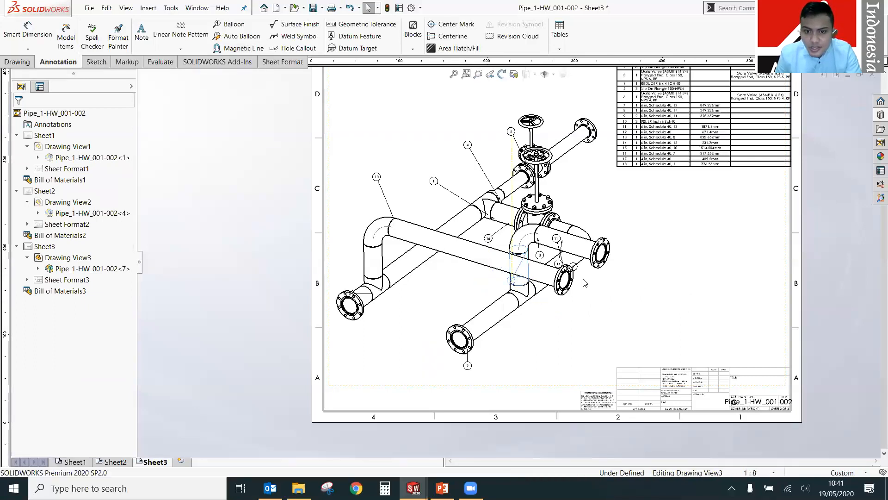
pyautogui.moveTo(475, 305); pyautogui.dragTo(467, 300)
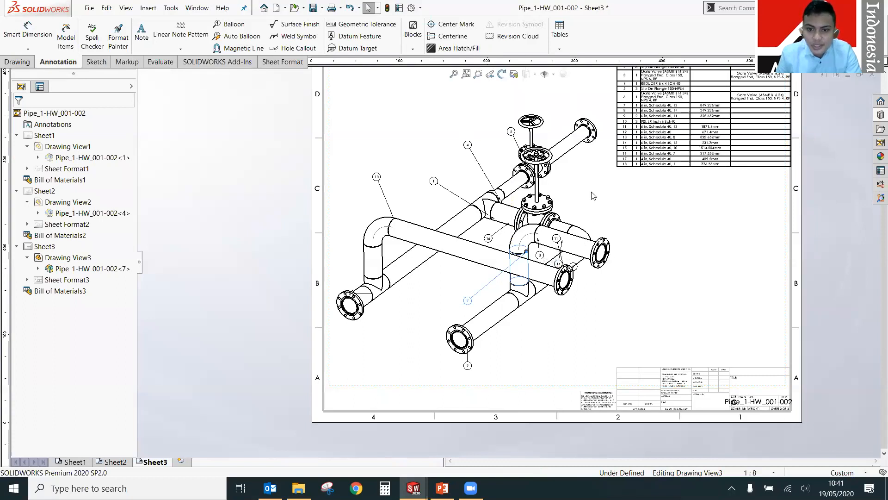
pyautogui.moveTo(539, 255); pyautogui.dragTo(588, 192)
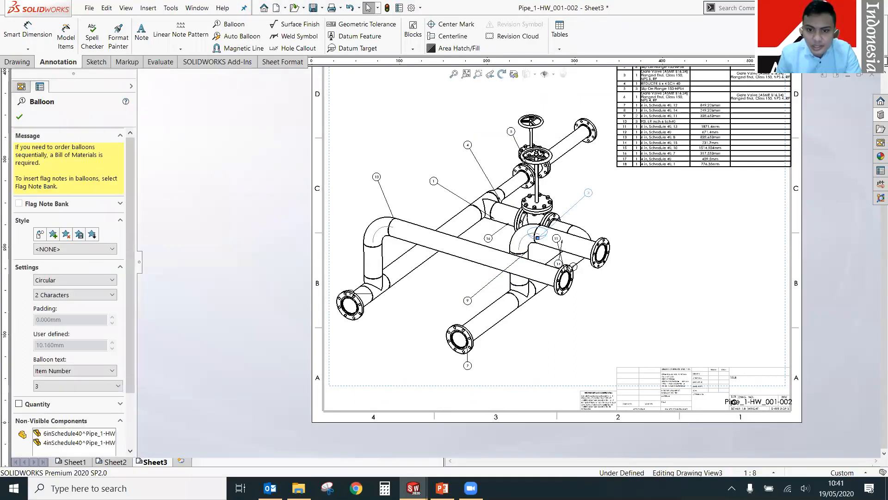
pyautogui.moveTo(556, 238); pyautogui.dragTo(625, 337)
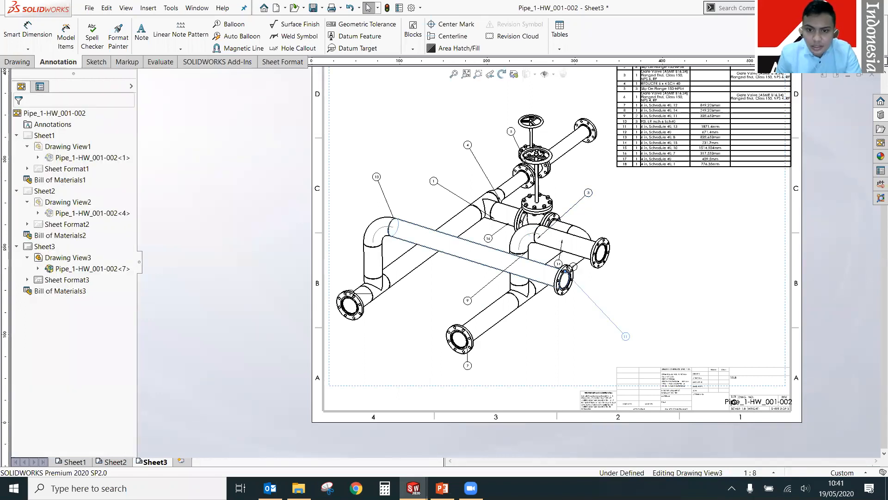
pyautogui.moveTo(557, 263); pyautogui.dragTo(616, 221)
pyautogui.click(627, 269)
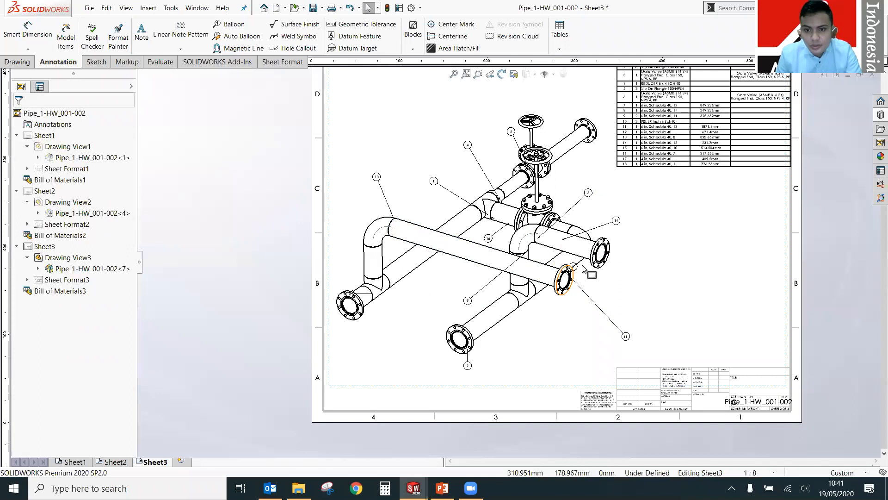
pyautogui.moveTo(577, 268)
pyautogui.mouseDown()
pyautogui.moveTo(596, 287)
pyautogui.moveTo(642, 294)
pyautogui.mouseUp()
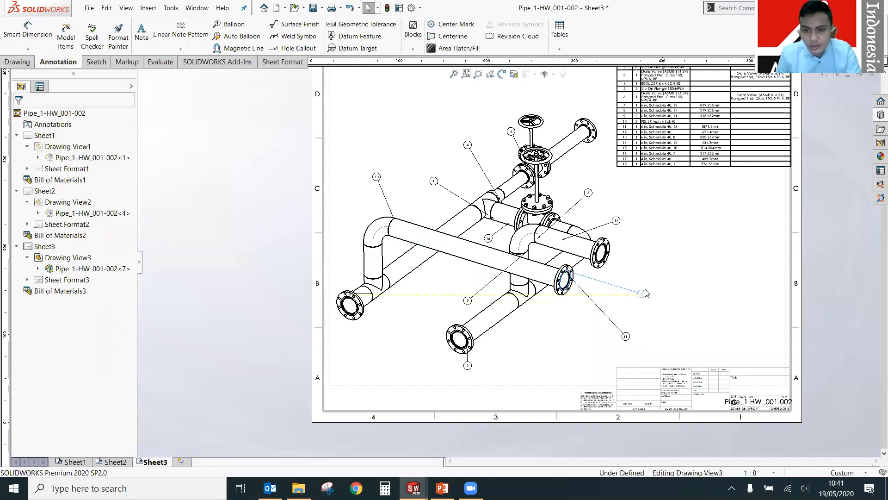
pyautogui.click(375, 197)
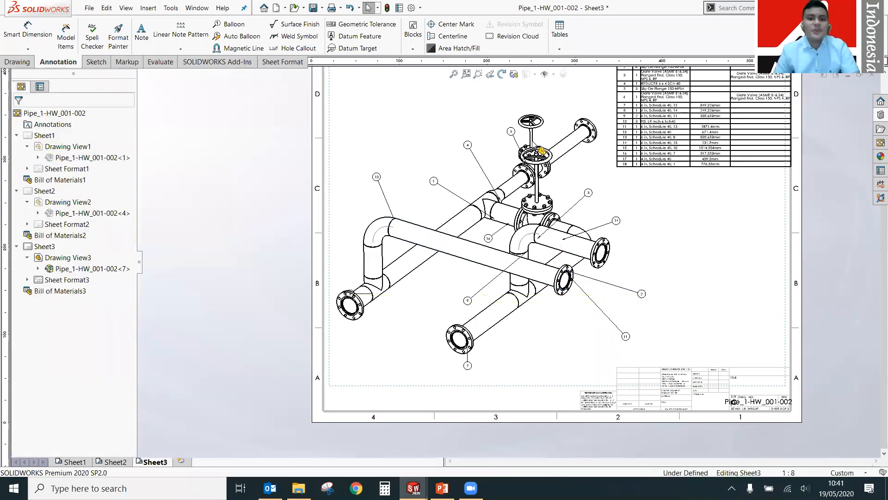
pyautogui.scroll(2, 533, 141)
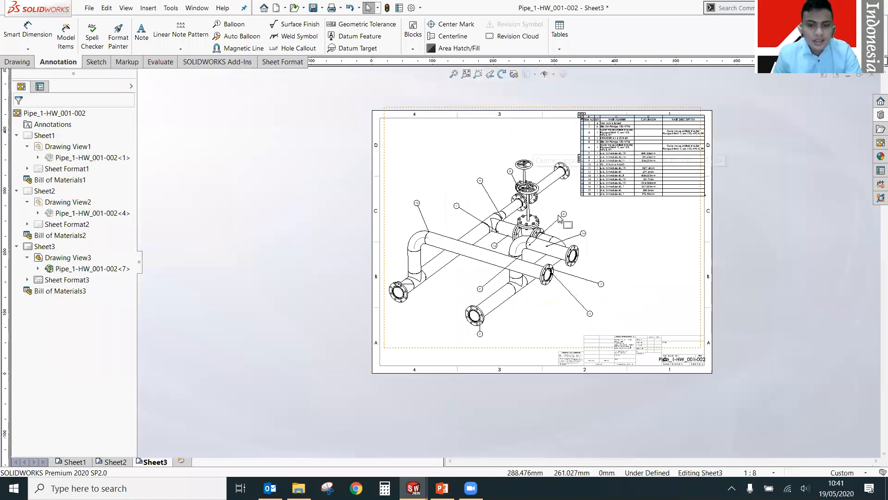
pyautogui.scroll(-1, 576, 194)
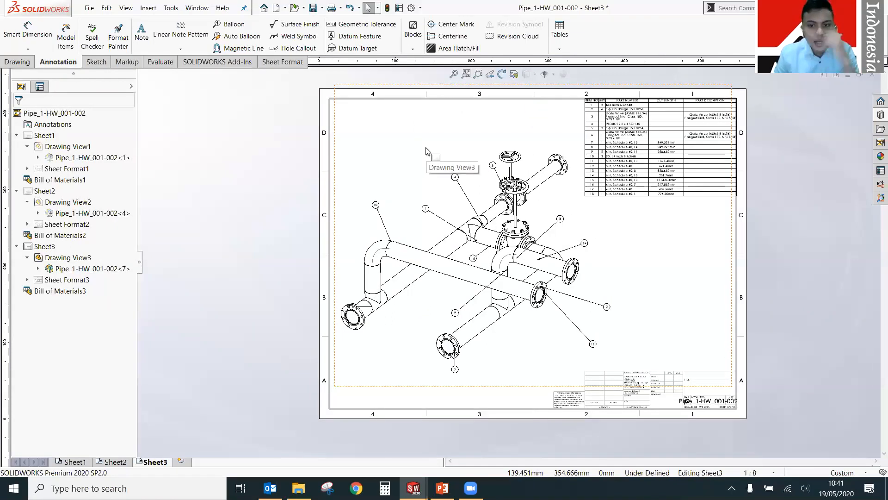
# Add centerlines to the straight pipe runs in the Sheet3 isometric view.
pyautogui.click(454, 37)
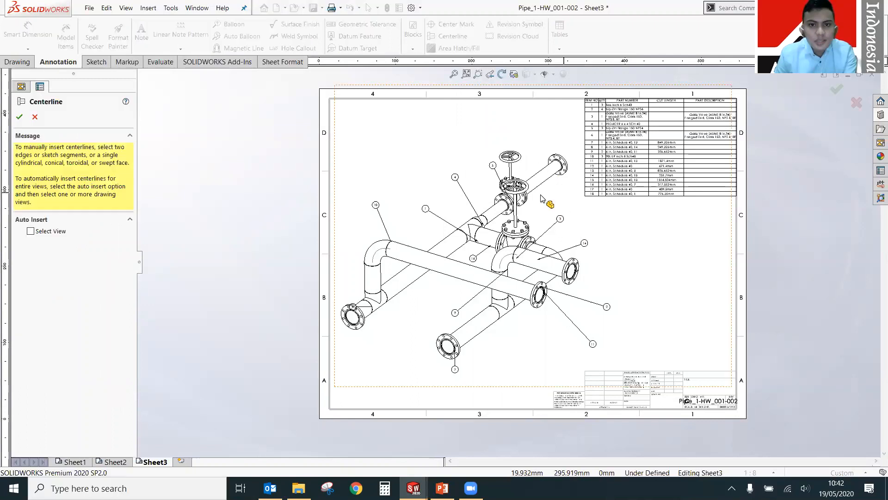
pyautogui.scroll(-2, 422, 271)
pyautogui.click(423, 270)
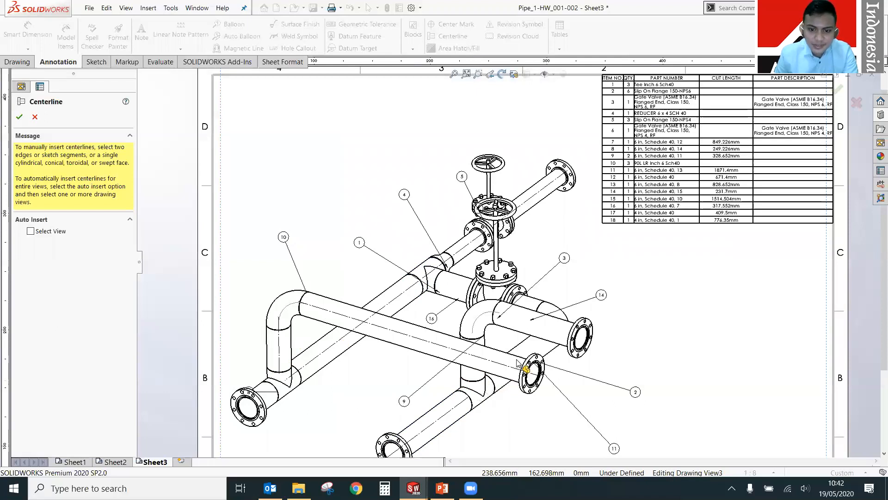
pyautogui.click(533, 361)
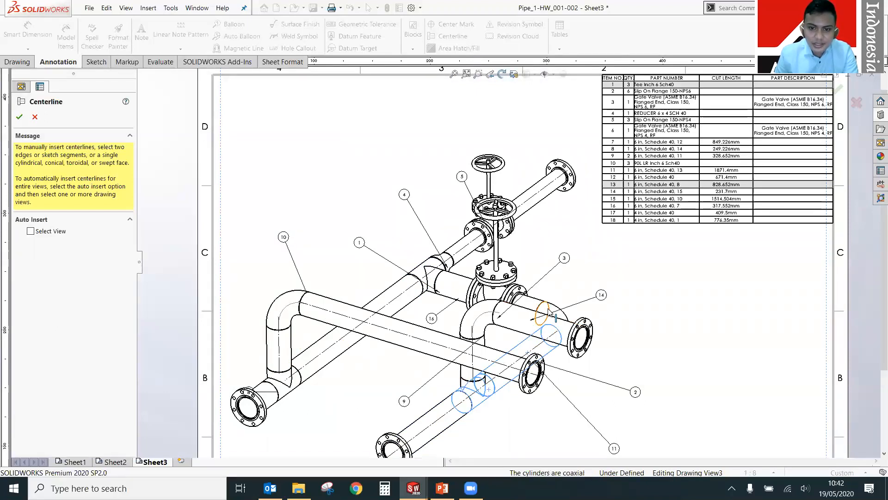
pyautogui.click(548, 309)
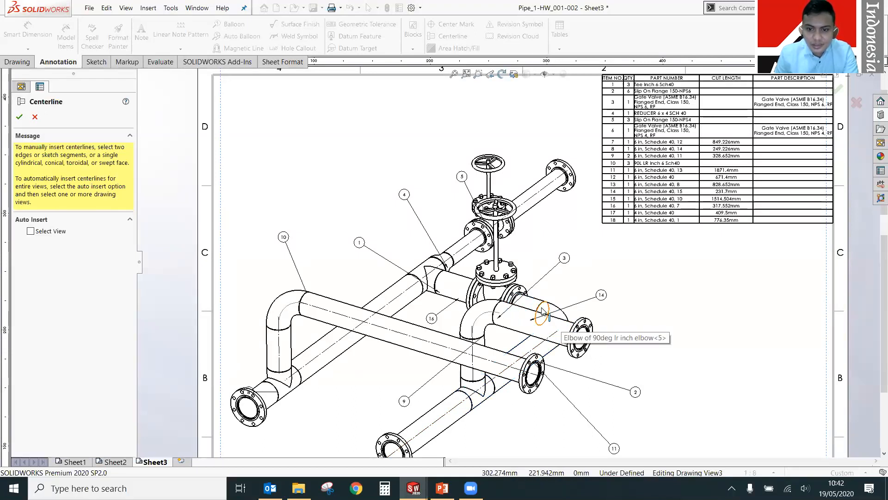
pyautogui.scroll(-2, 542, 316)
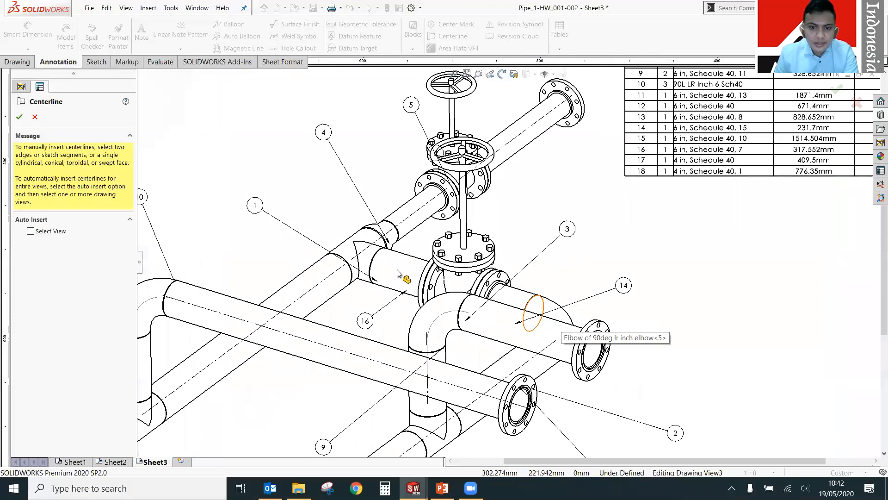
pyautogui.moveTo(405, 269); pyautogui.dragTo(396, 274, button='middle')
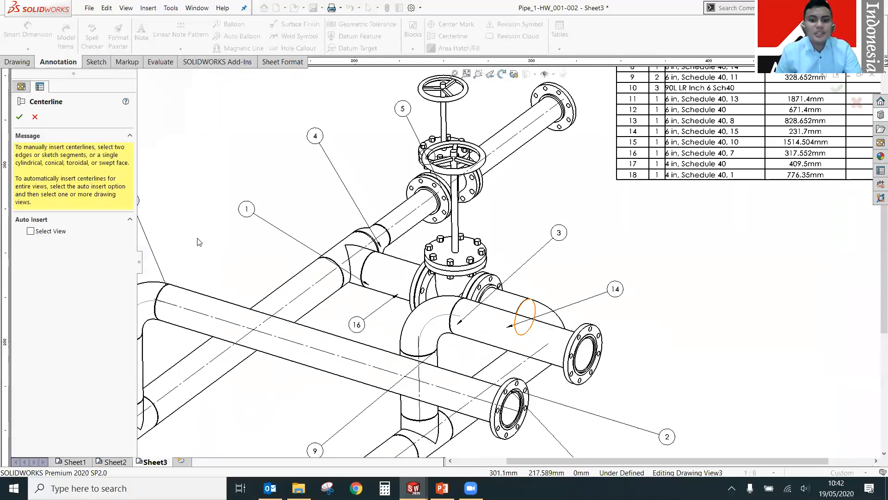
pyautogui.press('f')
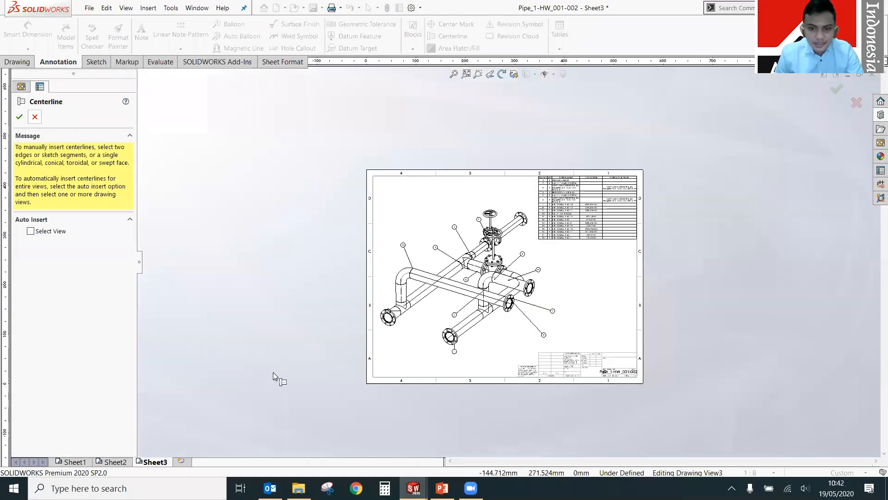
pyautogui.press('Escape')
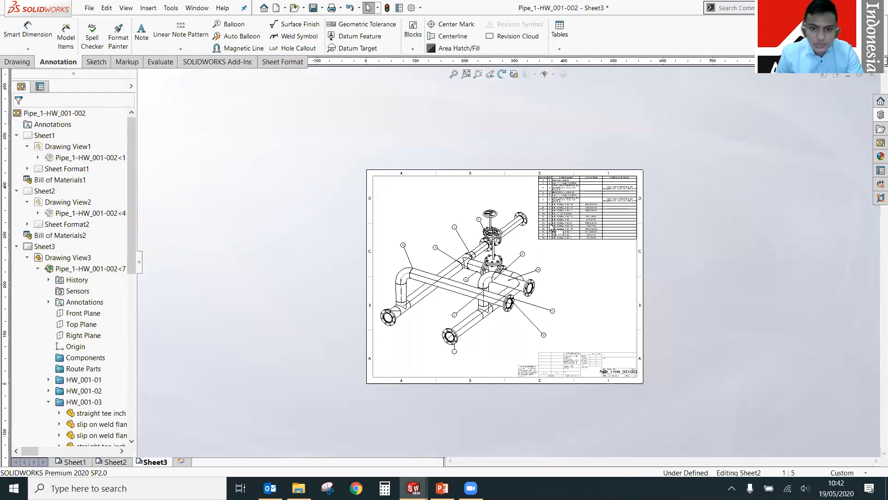
# On Sheet2, change the pipe view's orientation to the saved "Isometric." view.
pyautogui.click(115, 462)
pyautogui.click(539, 237)
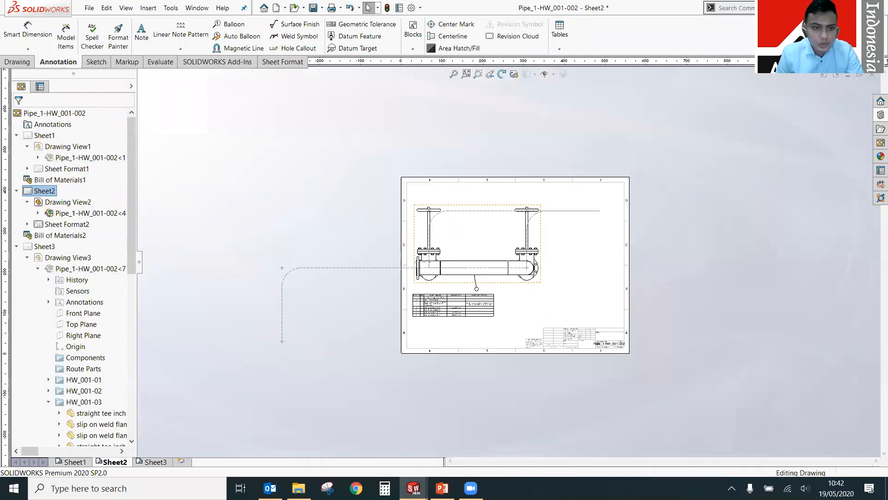
pyautogui.click(38, 286)
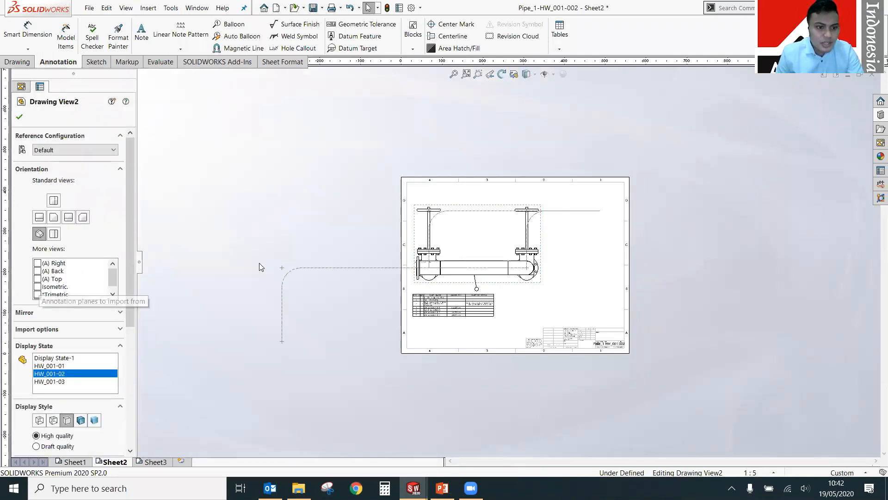
pyautogui.click(473, 259)
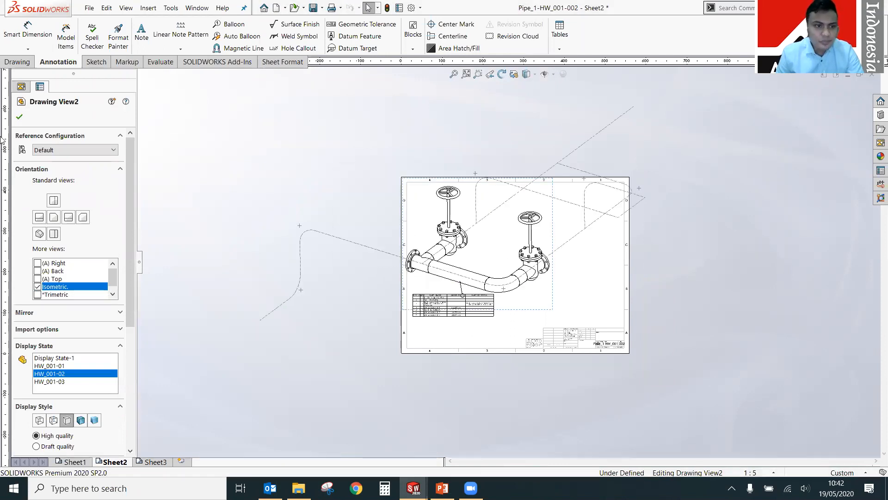
pyautogui.click(19, 116)
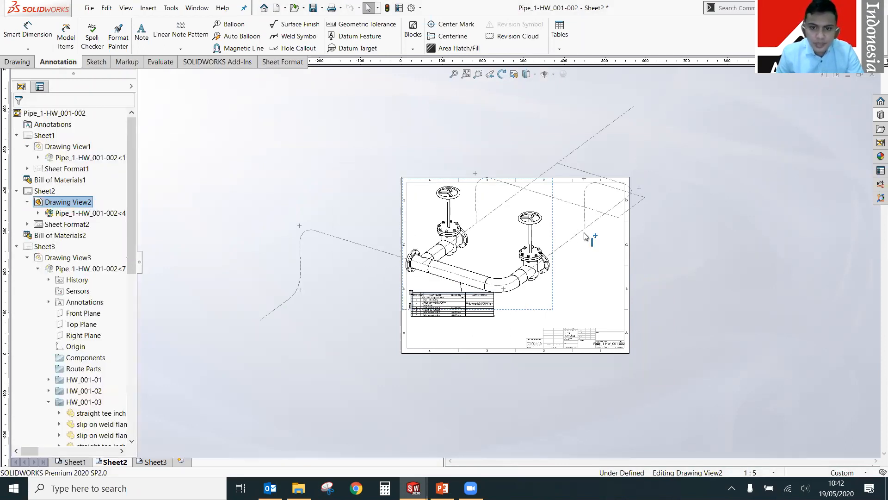
# Hide the route sketch lines in the Sheet2 view and move the bill of materials to the sheet's upper-right corner.
pyautogui.rightClick(585, 252)
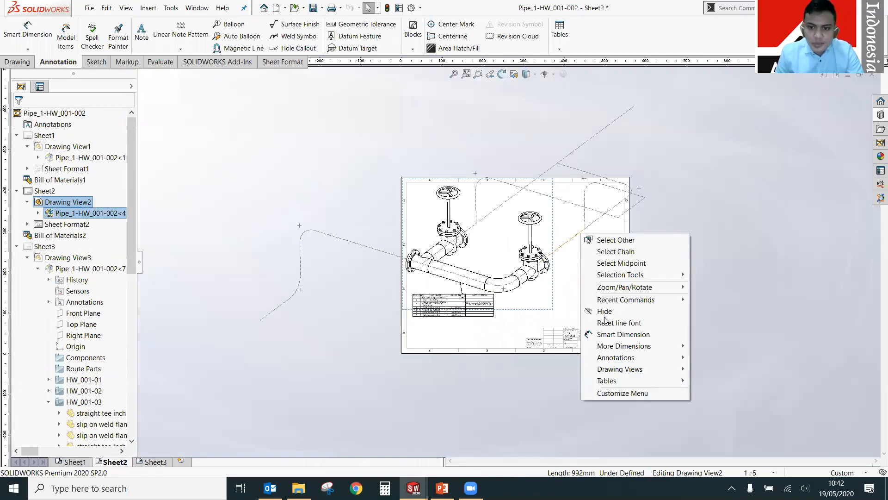
pyautogui.click(606, 312)
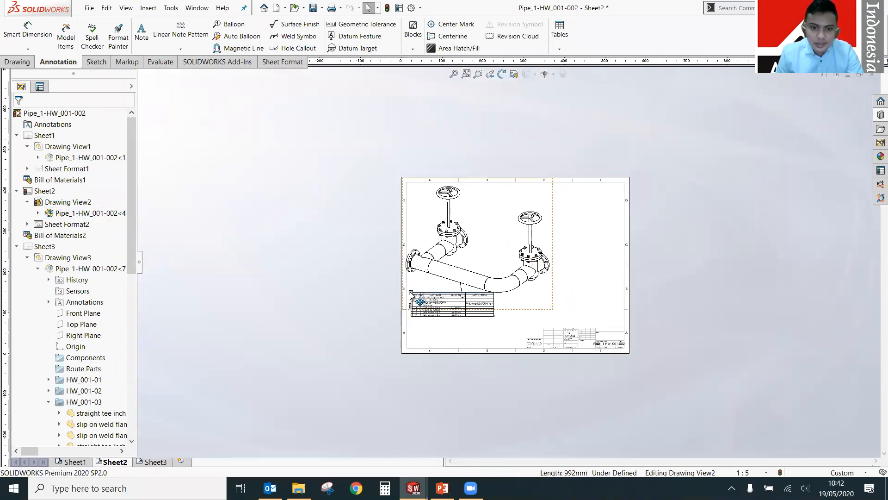
pyautogui.moveTo(417, 303); pyautogui.dragTo(533, 189)
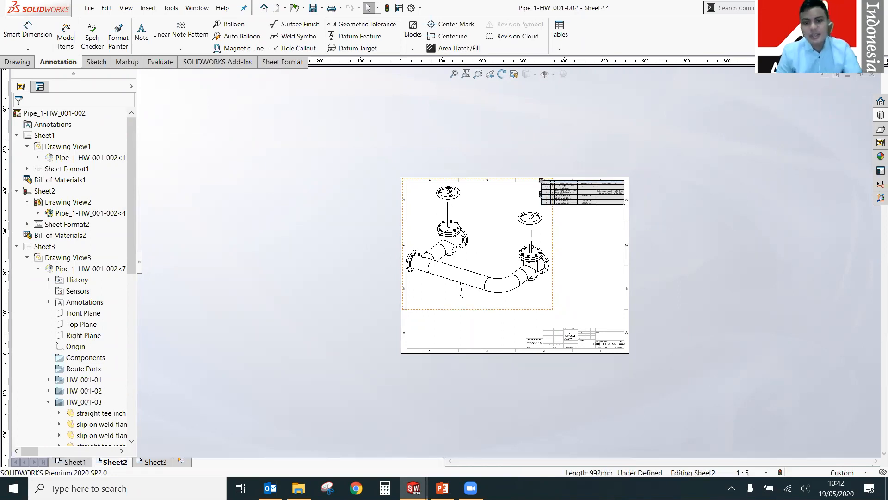
# Set the Sheet2 pipe view to a custom scale of 1:12 and shift the view slightly lower on the sheet.
pyautogui.scroll(-2, 555, 245)
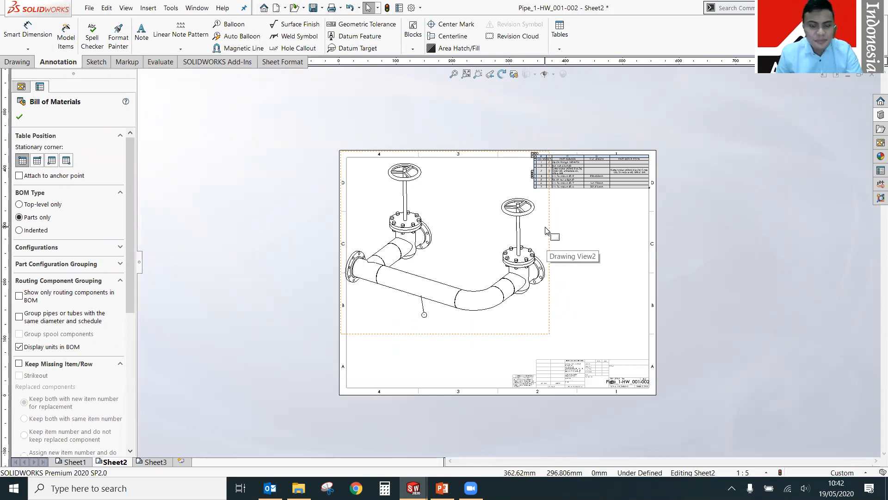
pyautogui.click(589, 311)
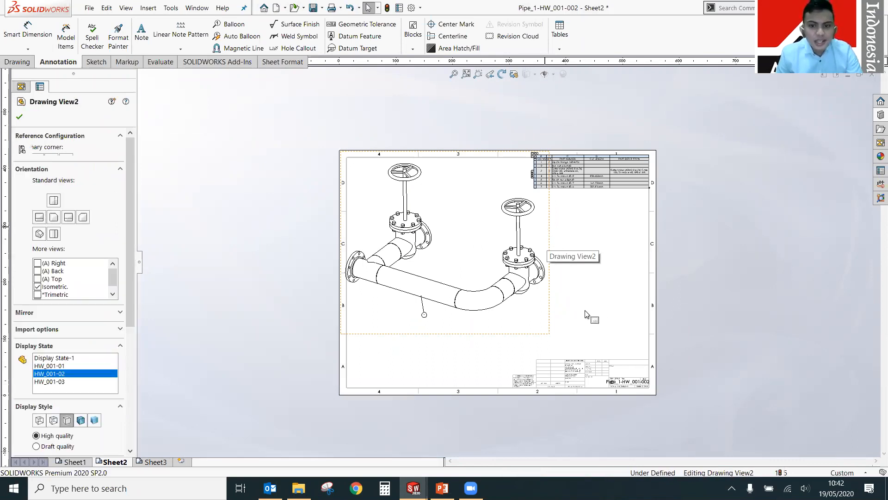
pyautogui.click(548, 304)
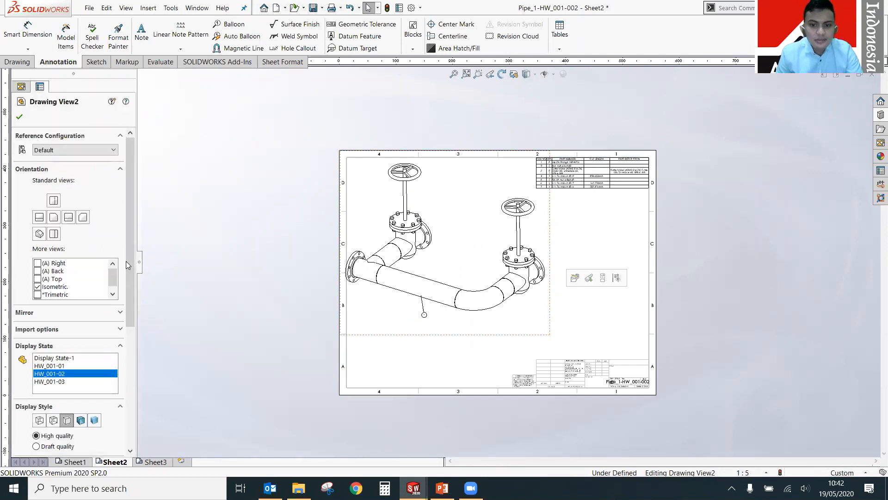
pyautogui.scroll(-3, 125, 324)
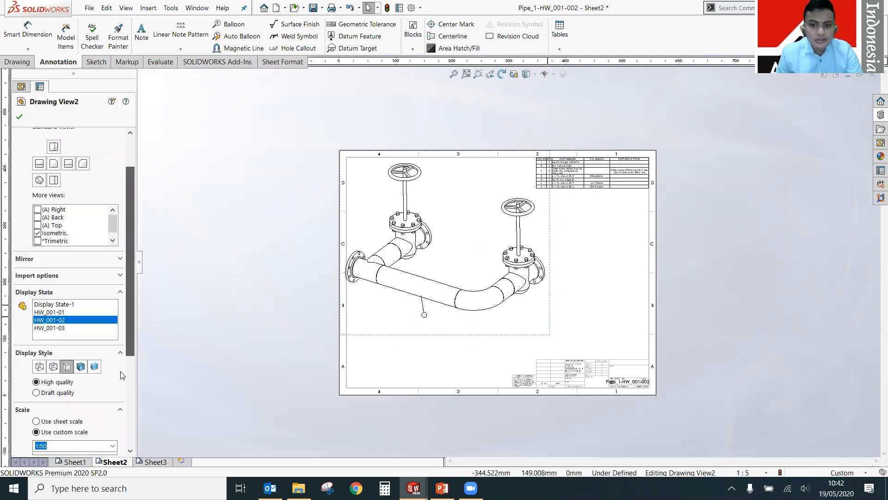
pyautogui.scroll(-5, 82, 311)
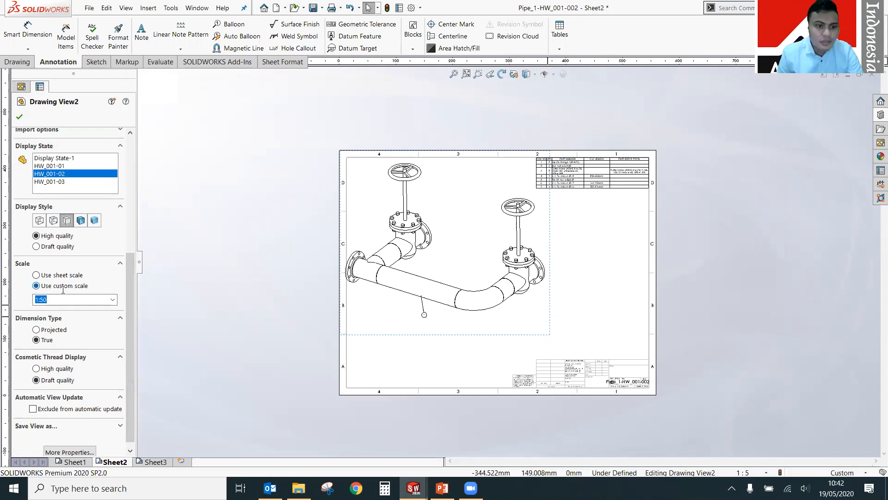
pyautogui.click(112, 299)
pyautogui.moveTo(111, 353); pyautogui.dragTo(109, 316)
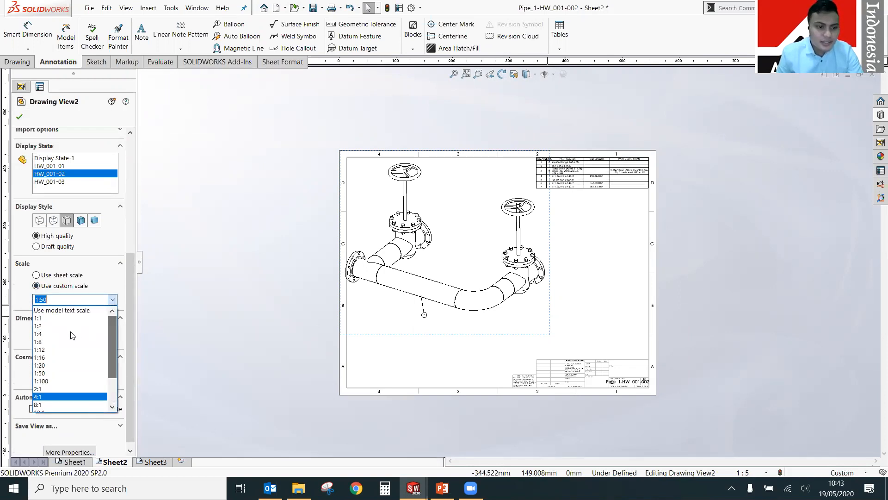
pyautogui.click(56, 349)
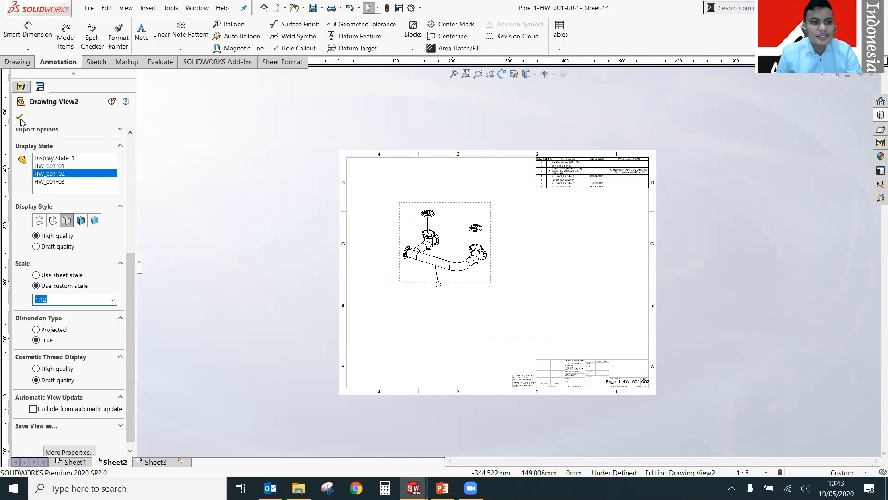
pyautogui.click(509, 292)
pyautogui.scroll(1, 499, 293)
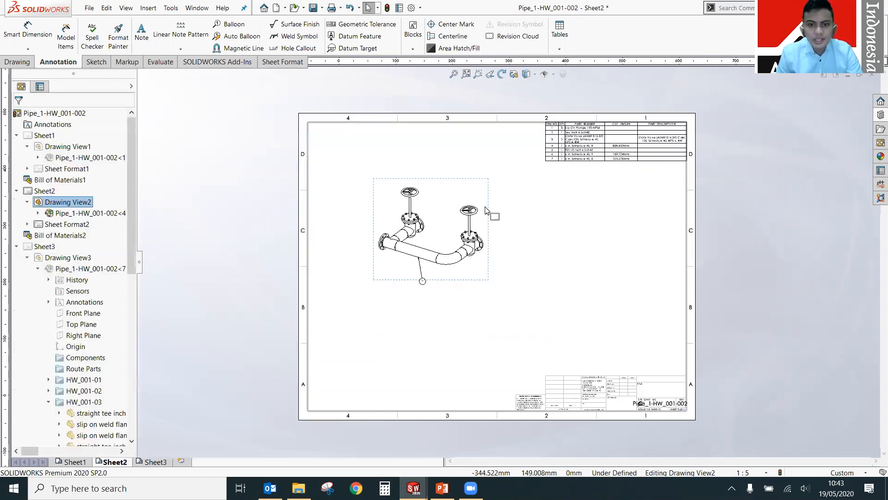
pyautogui.scroll(1, 489, 211)
pyautogui.click(472, 234)
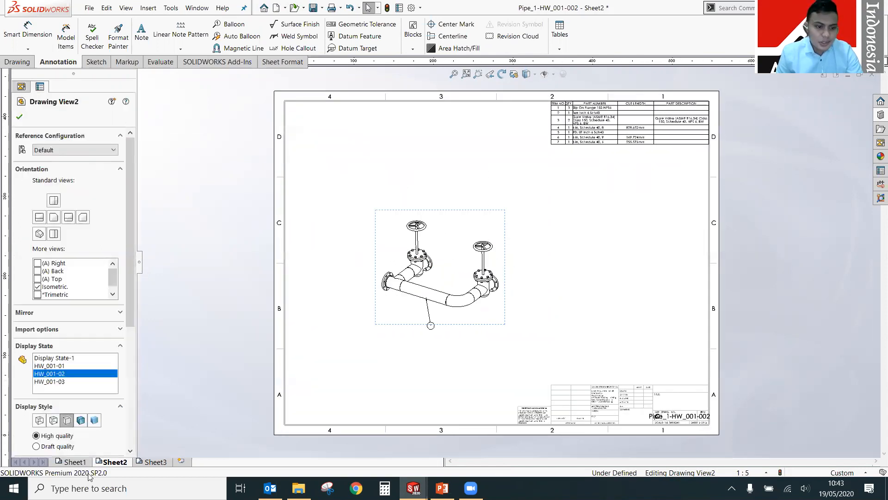
# On Sheet1, change the pipe view to the saved "Isometric." orientation, accepting deletion of its dimensions, and hide the route sketch lines.
pyautogui.click(78, 461)
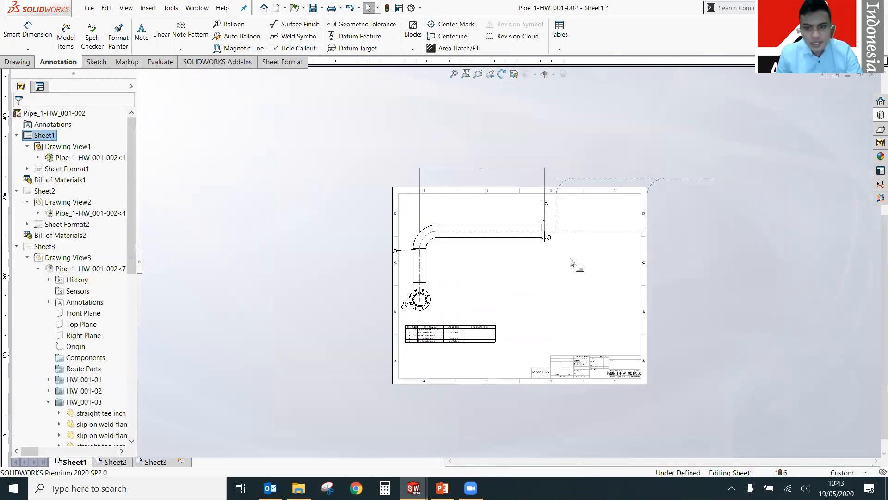
pyautogui.click(518, 273)
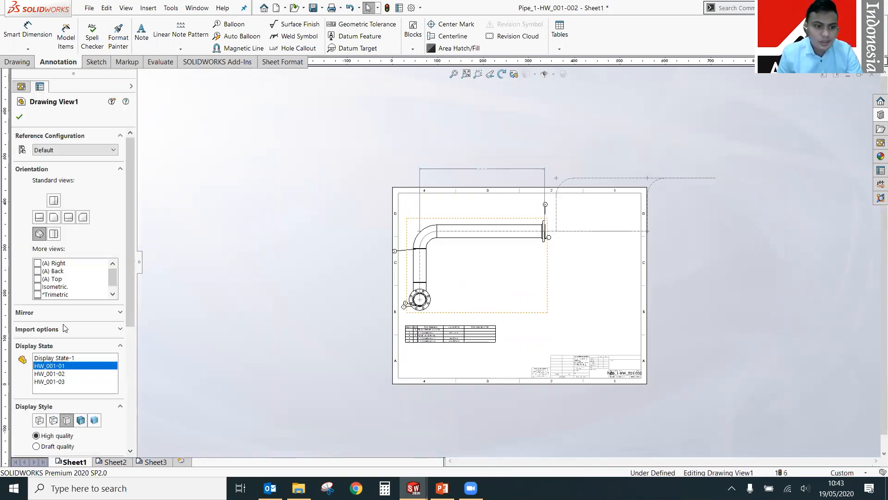
pyautogui.click(37, 287)
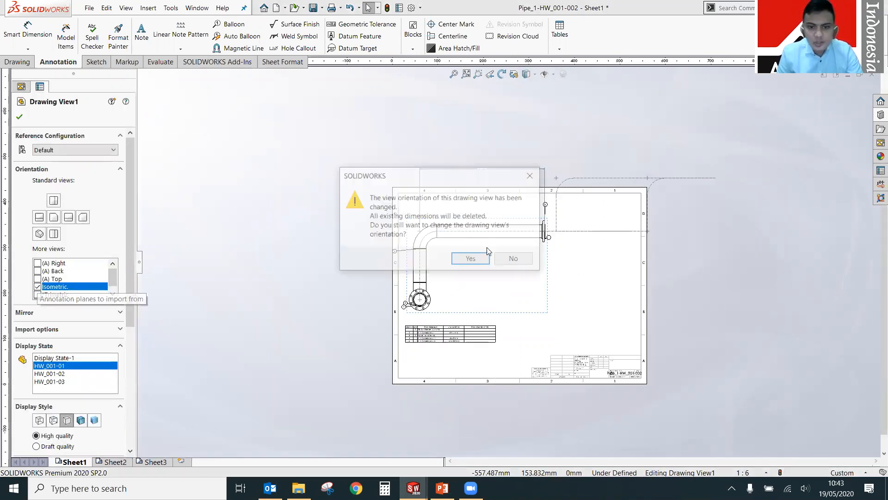
pyautogui.click(471, 259)
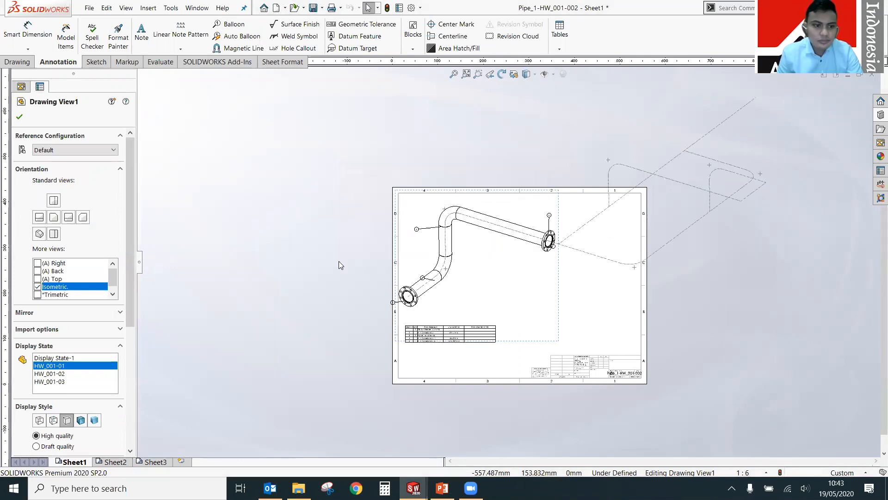
pyautogui.click(684, 232)
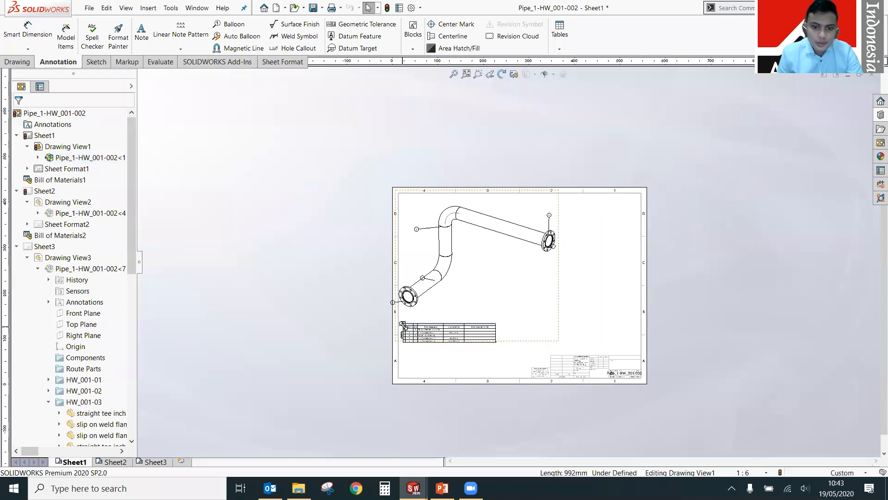
# Move the Sheet1 bill of materials to the sheet's upper-right corner and shift the pipe view down, clear of the table.
pyautogui.moveTo(407, 326); pyautogui.dragTo(549, 191)
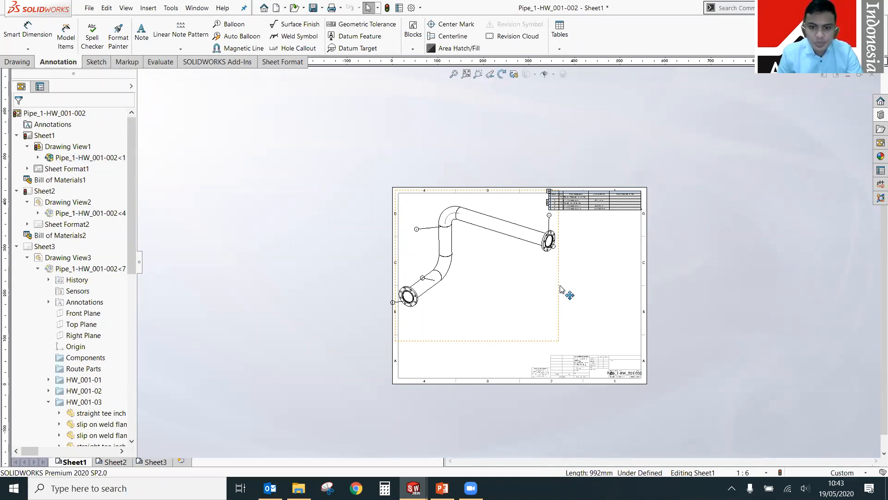
pyautogui.moveTo(569, 324); pyautogui.dragTo(582, 358)
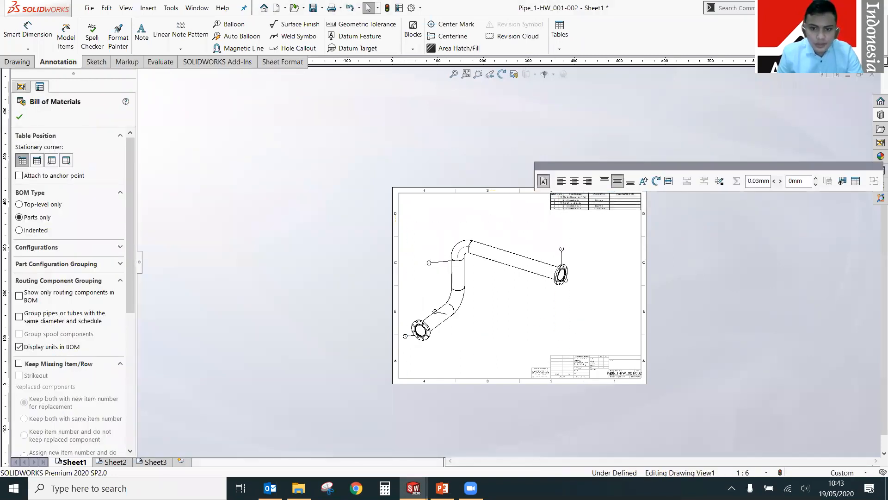
pyautogui.click(406, 340)
# Align the Sheet1 balloons with two equally spaced magnetic lines, one left of the pipe and one above the right-hand flange.
pyautogui.scroll(-3, 397, 341)
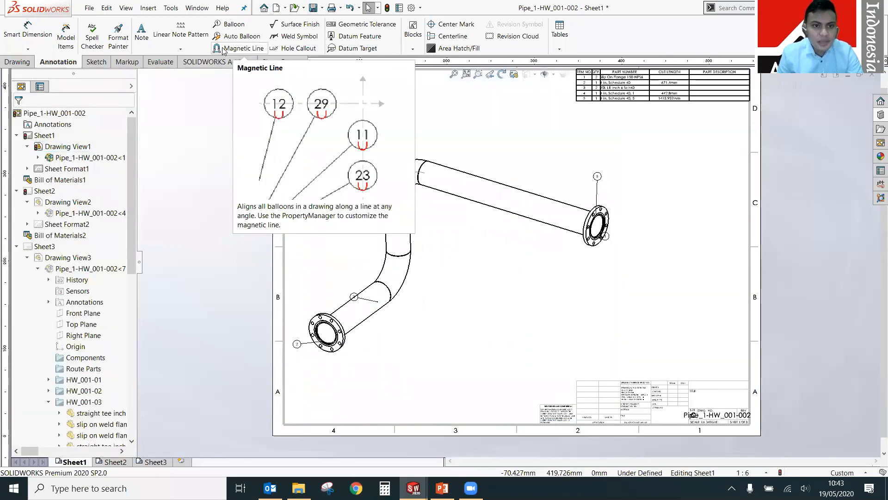
pyautogui.click(239, 48)
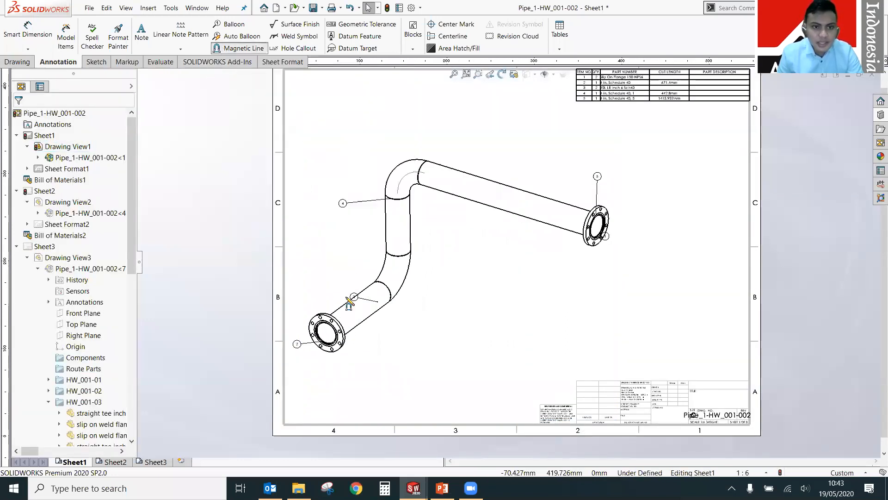
pyautogui.click(298, 342)
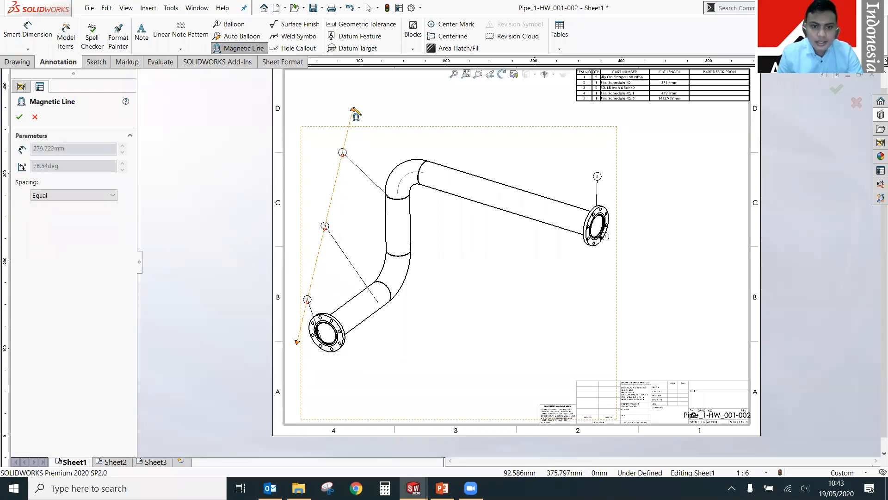
pyautogui.click(354, 110)
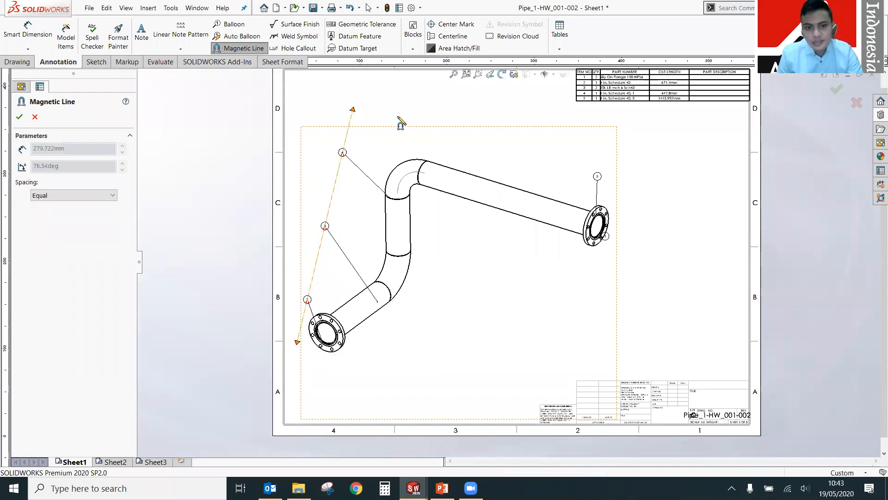
pyautogui.click(594, 173)
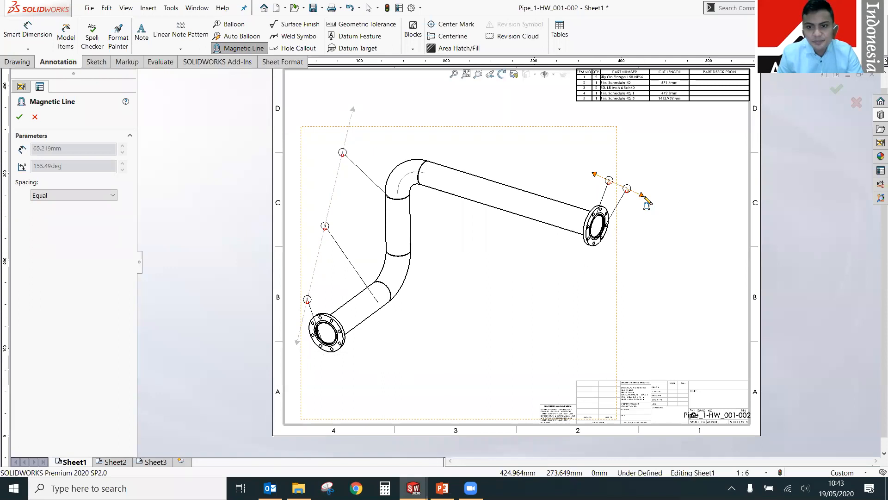
pyautogui.click(634, 200)
pyautogui.press('Escape')
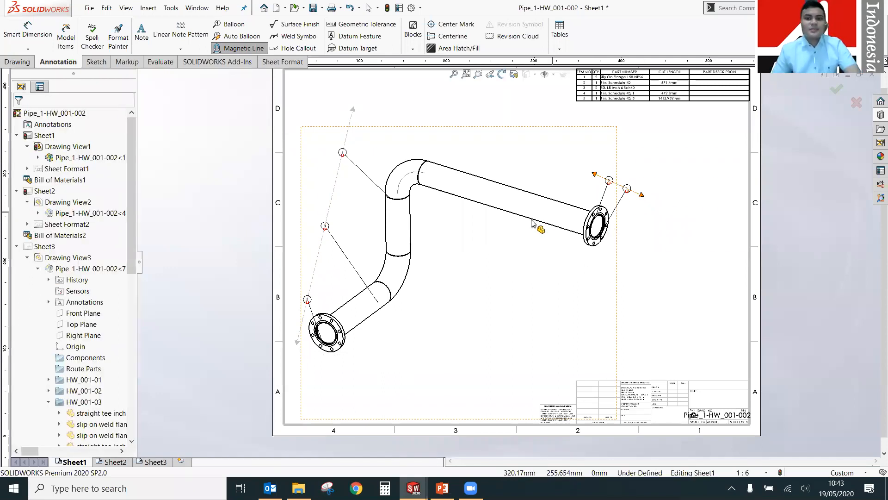
pyautogui.press('Escape')
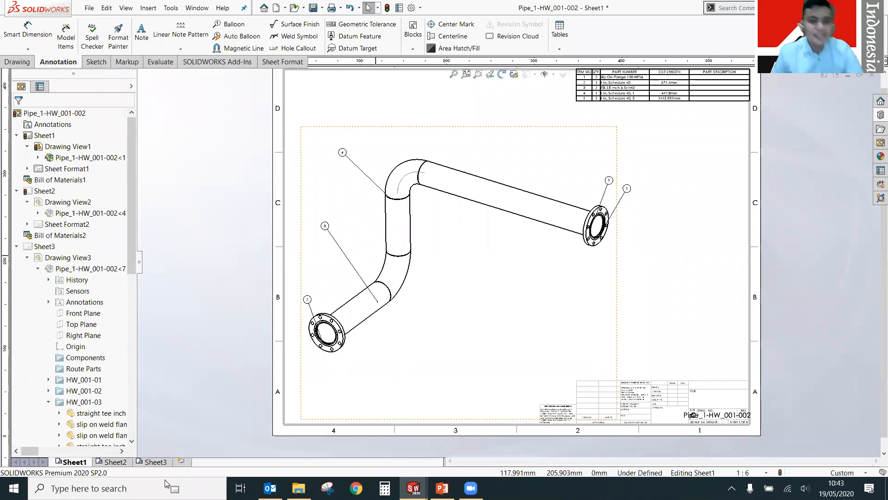
# Change the Sheet3 pipe view's display style to Shaded With Edges.
pyautogui.click(155, 463)
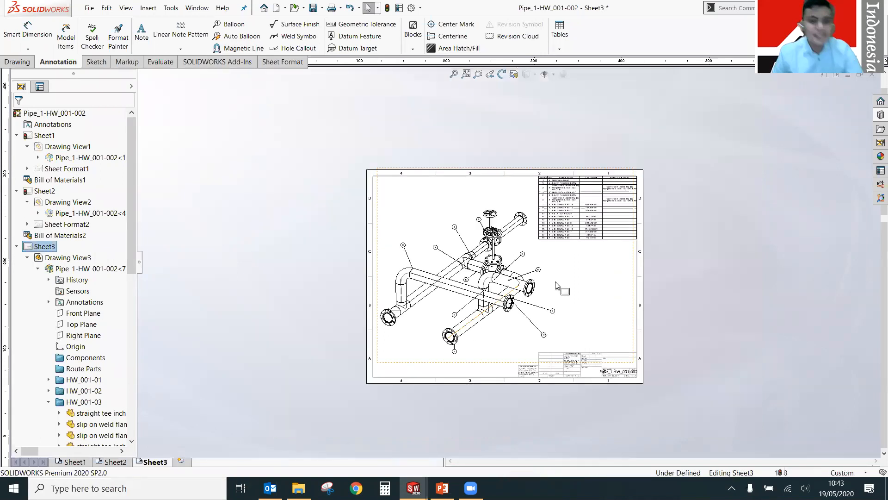
pyautogui.scroll(-2, 556, 285)
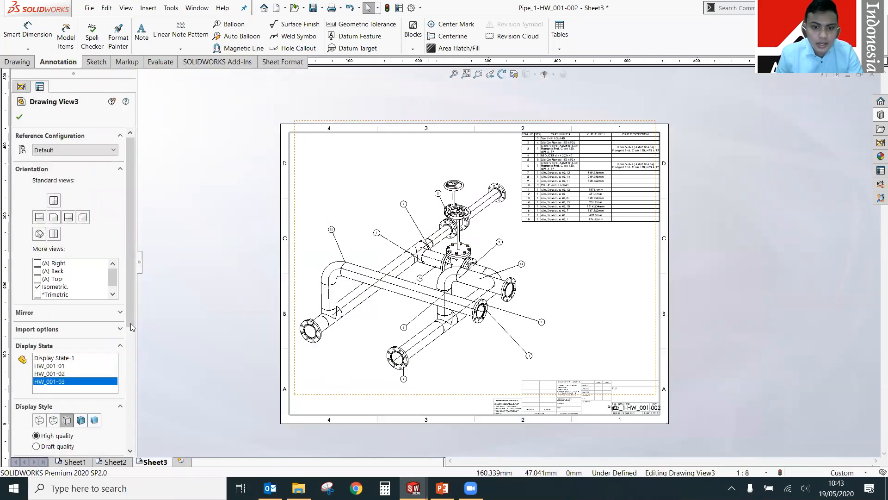
pyautogui.scroll(-3, 82, 348)
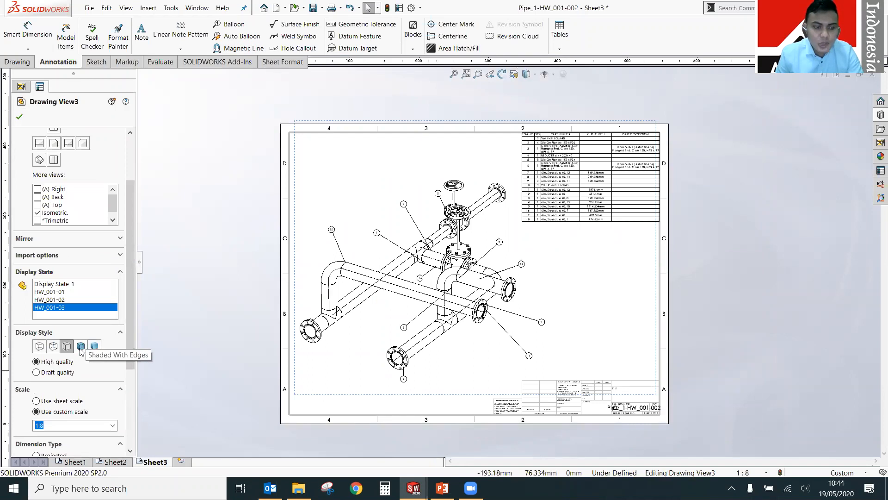
pyautogui.click(81, 347)
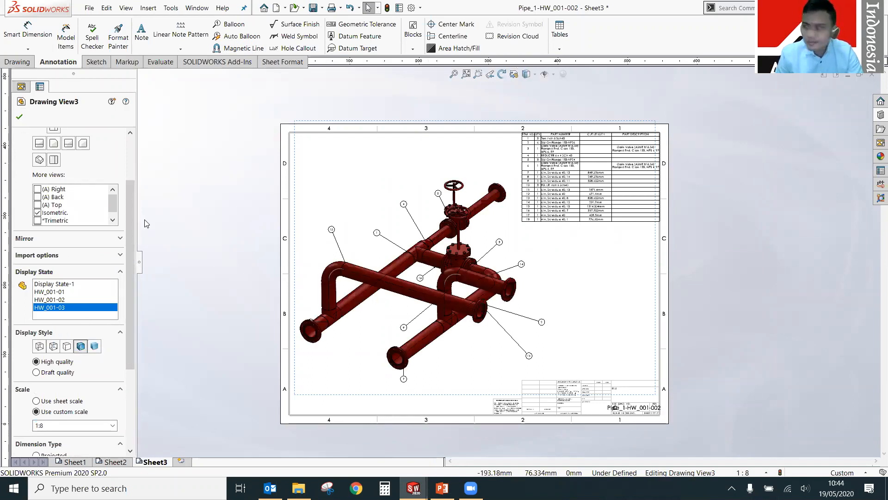
# Apply the Shaded With Edges display style to the pipe views on Sheet2 and Sheet1.
pyautogui.click(117, 462)
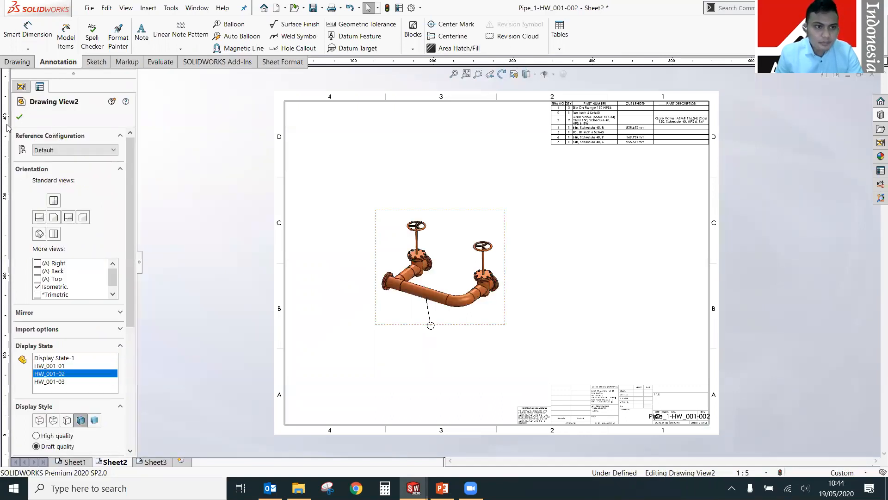
pyautogui.click(19, 116)
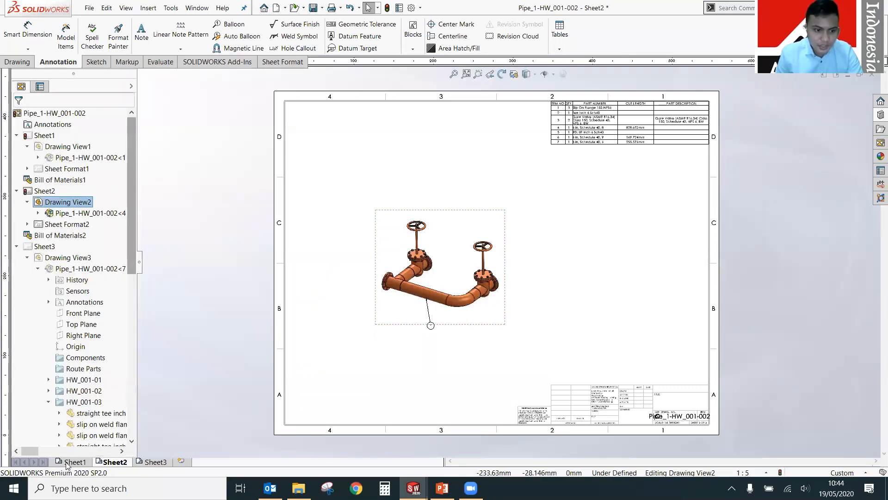
pyautogui.hotkey('ctrl', 'pageup')
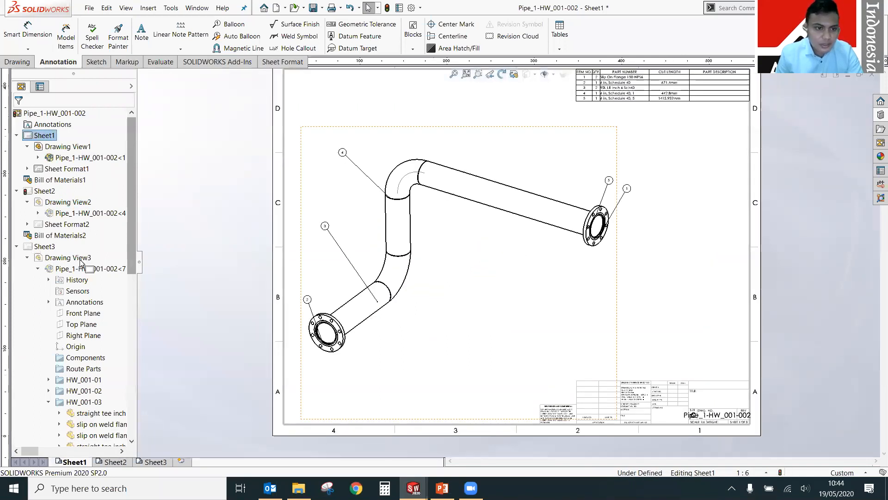
pyautogui.click(68, 146)
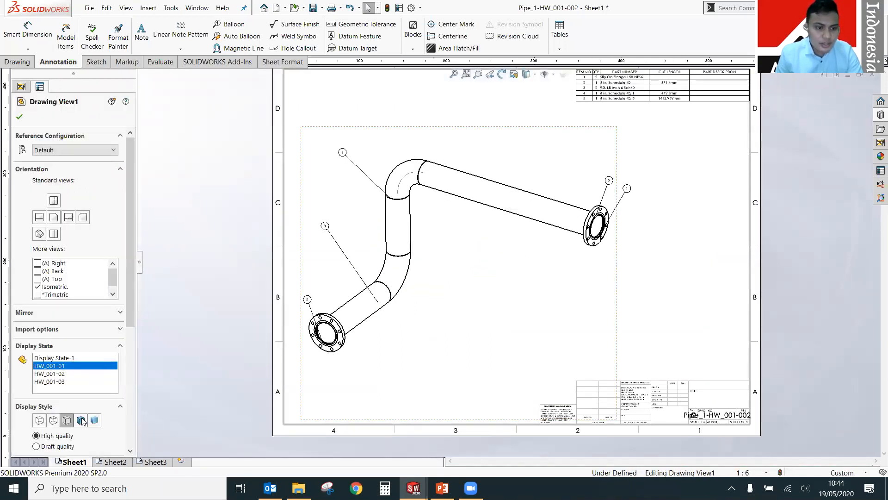
pyautogui.click(652, 286)
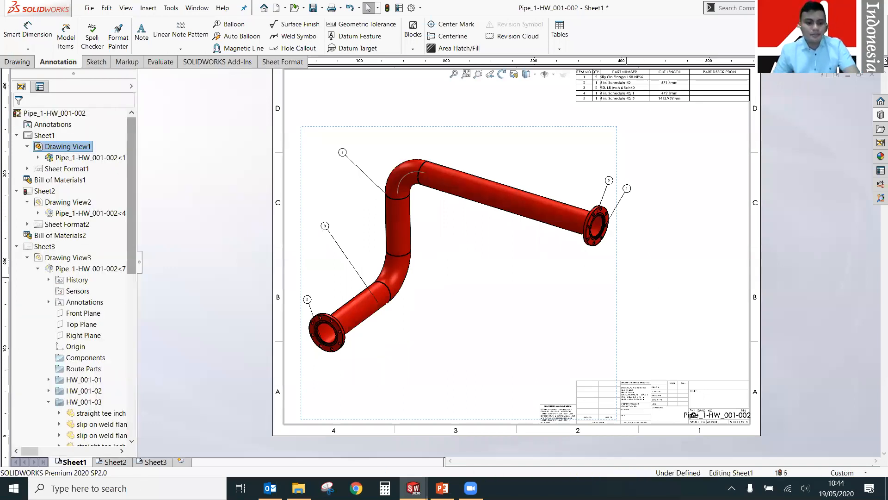
# Add a fourth sheet after Sheet3 and place the named Isometric. view of Pipe_1-HW_001-002 on it.
pyautogui.click(147, 461)
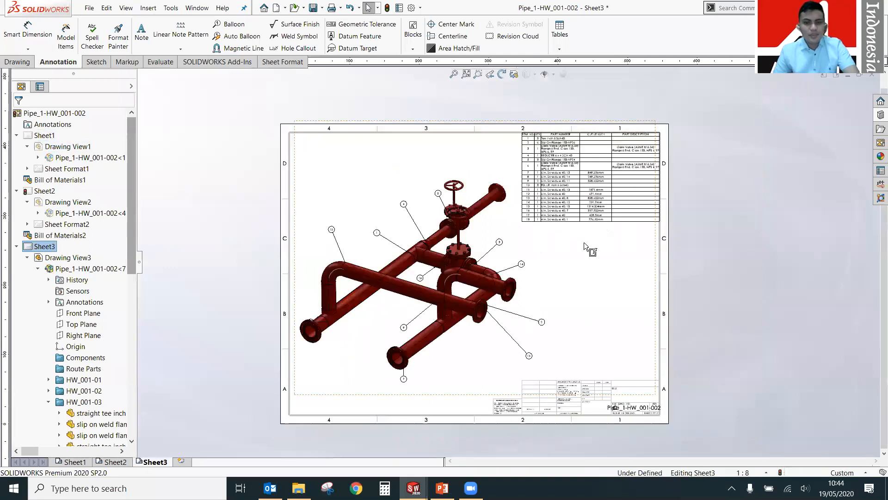
pyautogui.scroll(-2, 584, 242)
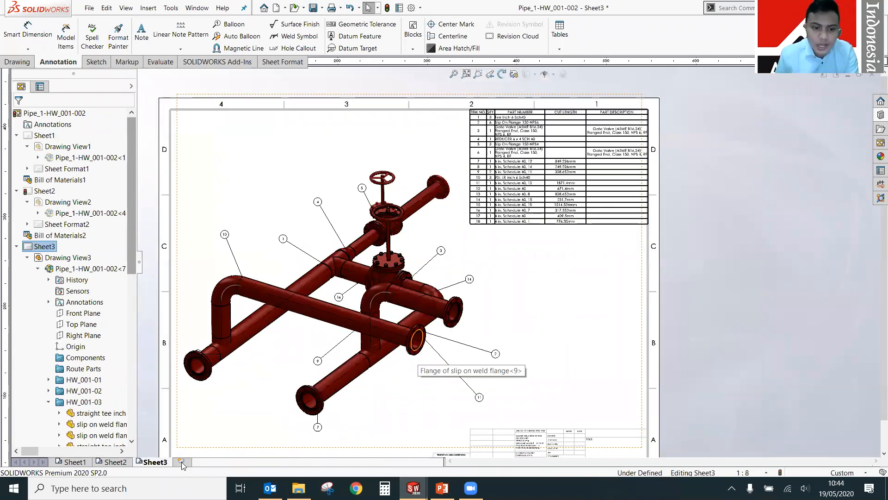
pyautogui.click(875, 144)
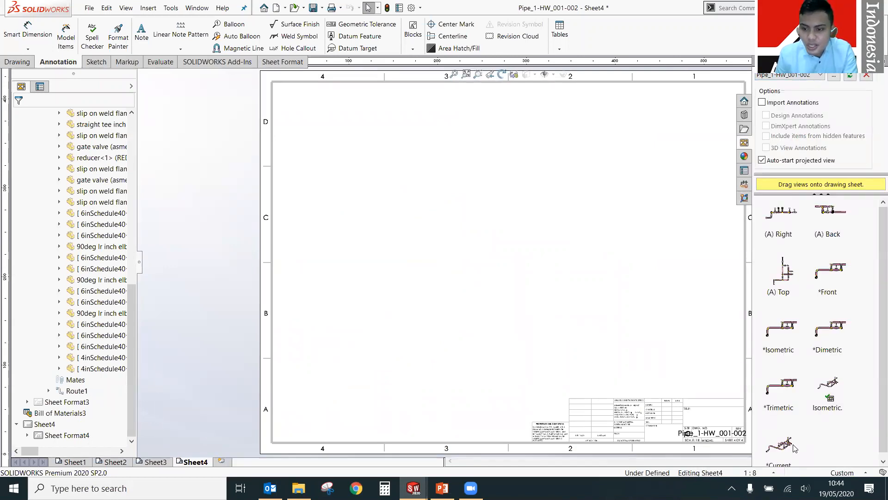
pyautogui.moveTo(879, 384); pyautogui.dragTo(879, 389)
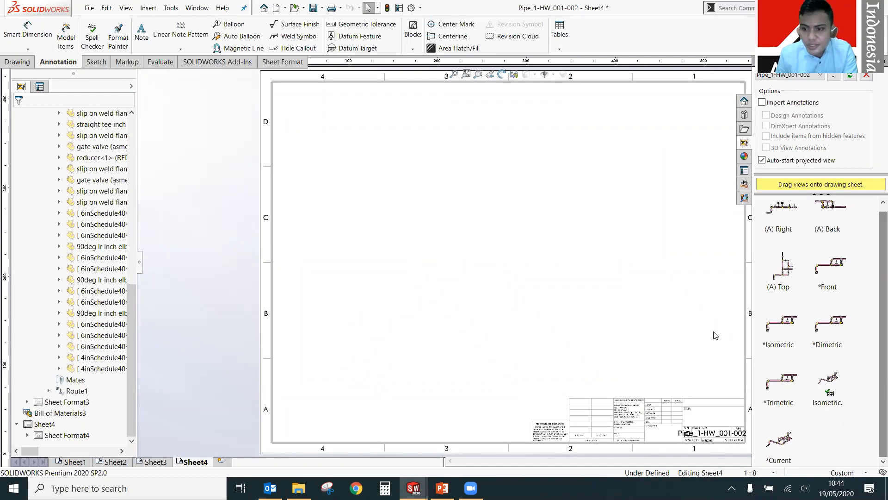
pyautogui.moveTo(102, 268)
pyautogui.mouseDown()
pyautogui.moveTo(294, 383)
pyautogui.moveTo(591, 367)
pyautogui.mouseUp()
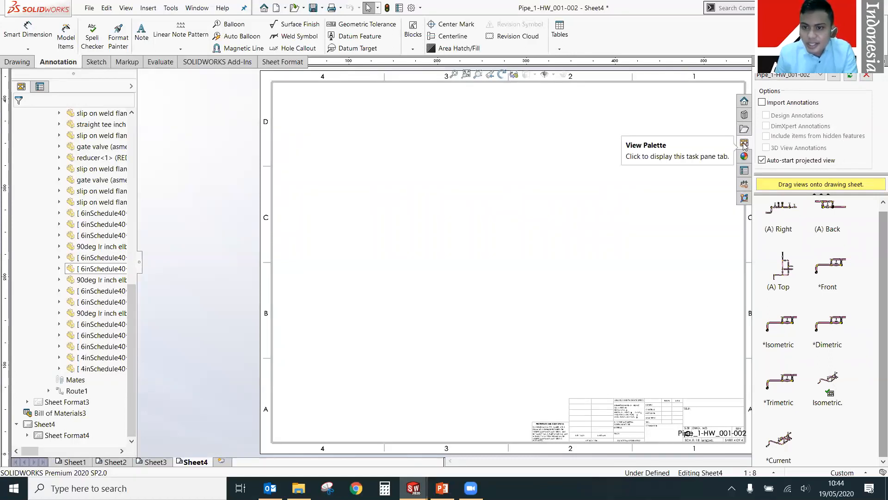
pyautogui.click(816, 76)
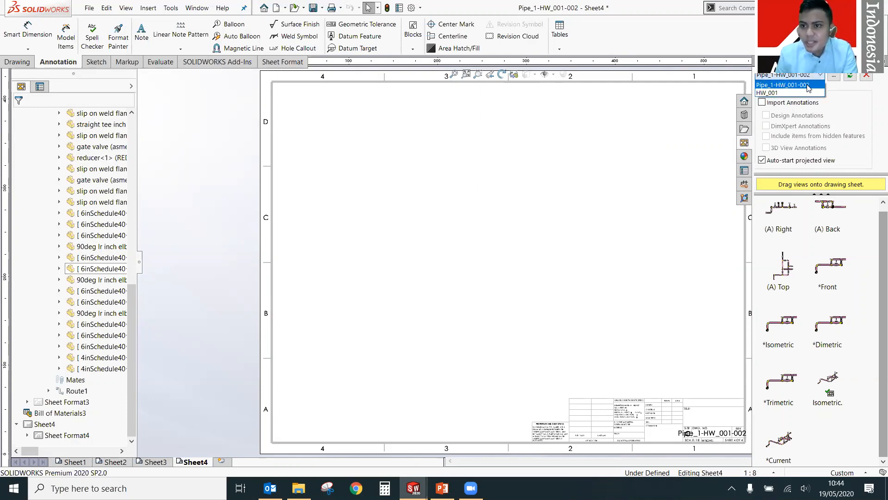
pyautogui.click(808, 86)
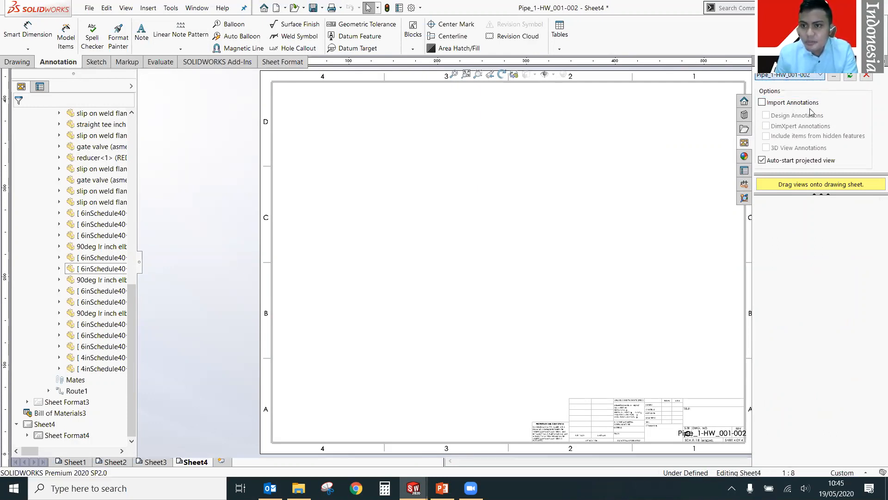
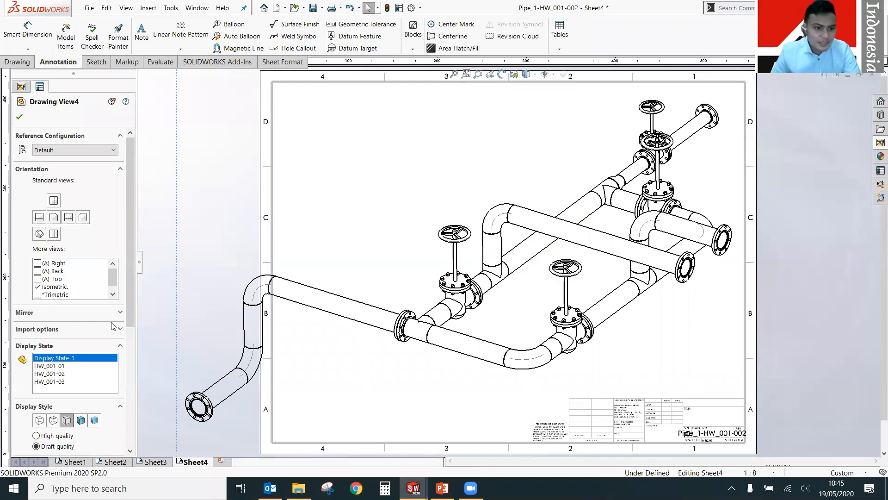
# Set the Sheet4 isometric view to Shaded With Edges and give it a custom scale of 1:12.
pyautogui.click(77, 422)
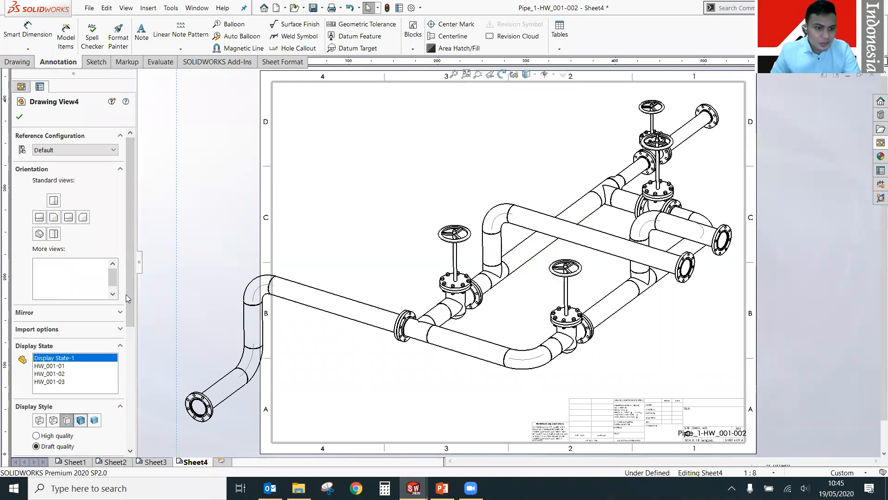
pyautogui.scroll(-3, 74, 356)
pyautogui.click(50, 345)
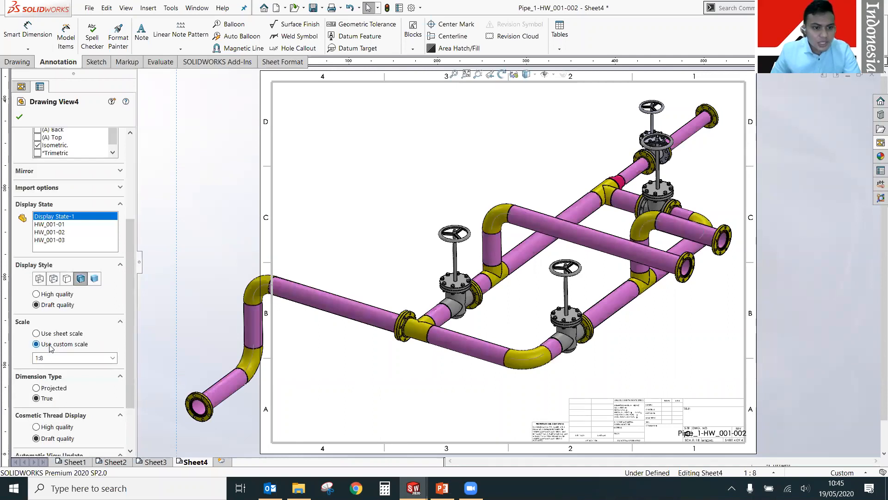
pyautogui.click(105, 359)
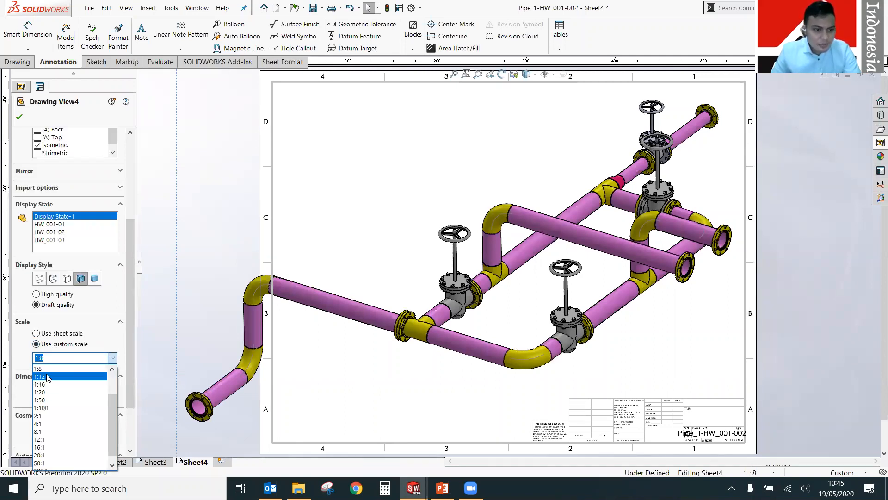
pyautogui.click(48, 377)
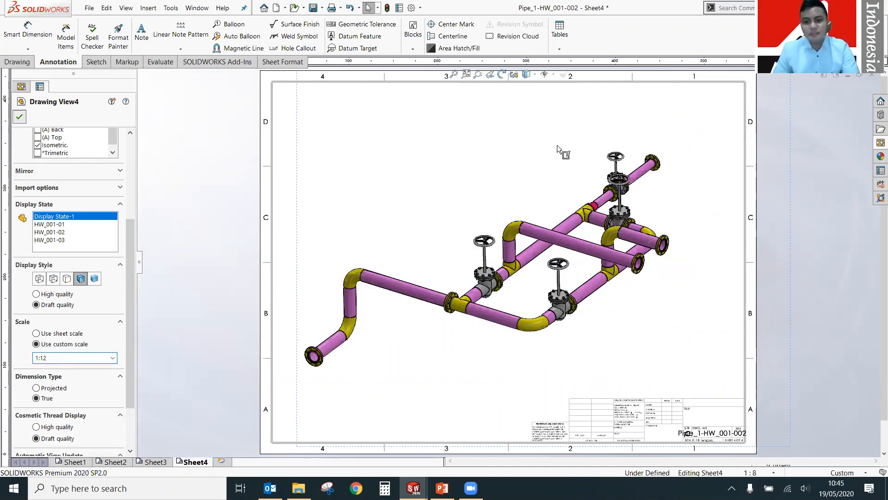
# Start a balloon with Inspection shape, Tight Fit size and Spool reference as the balloon text.
pyautogui.scroll(-1, 380, 311)
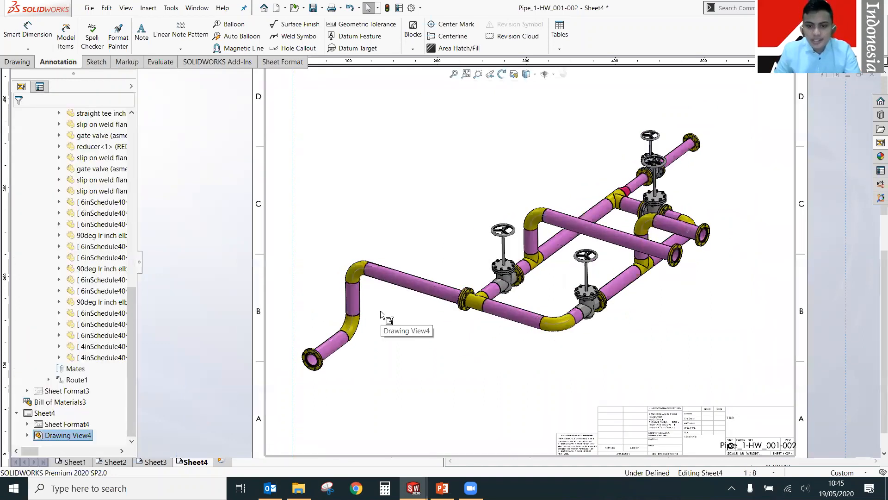
pyautogui.scroll(-1, 380, 311)
pyautogui.scroll(-1, 377, 311)
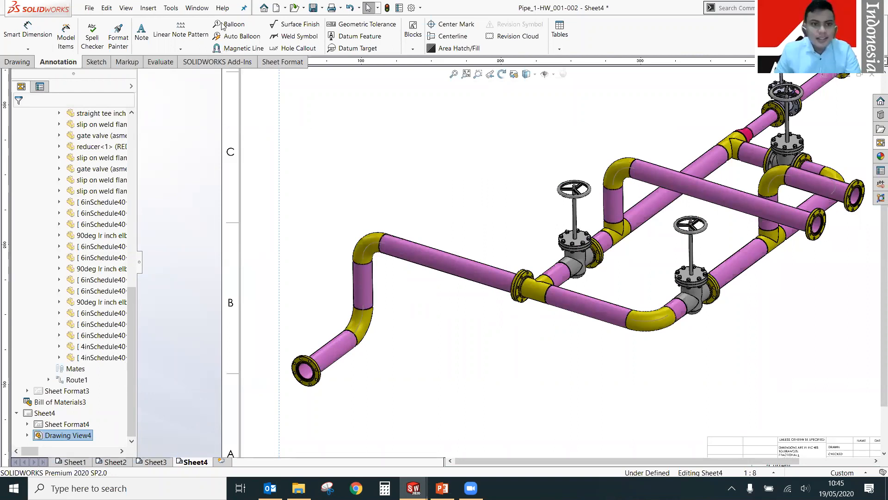
pyautogui.click(240, 26)
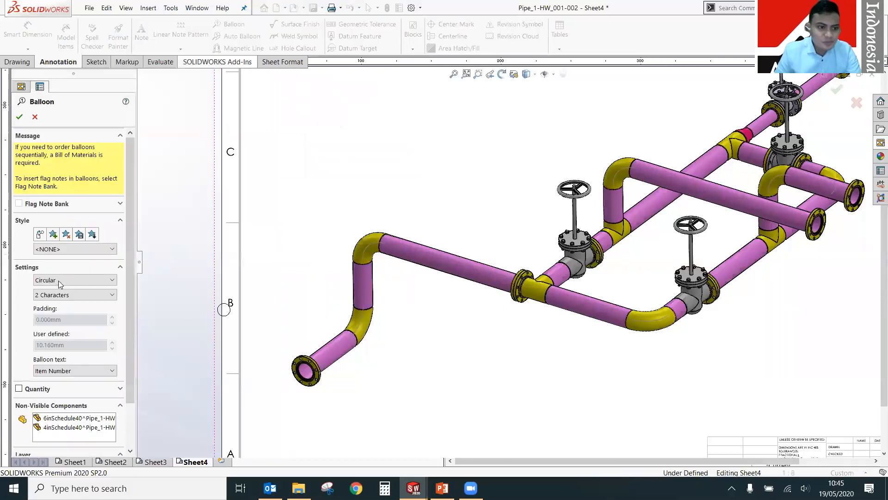
pyautogui.click(60, 280)
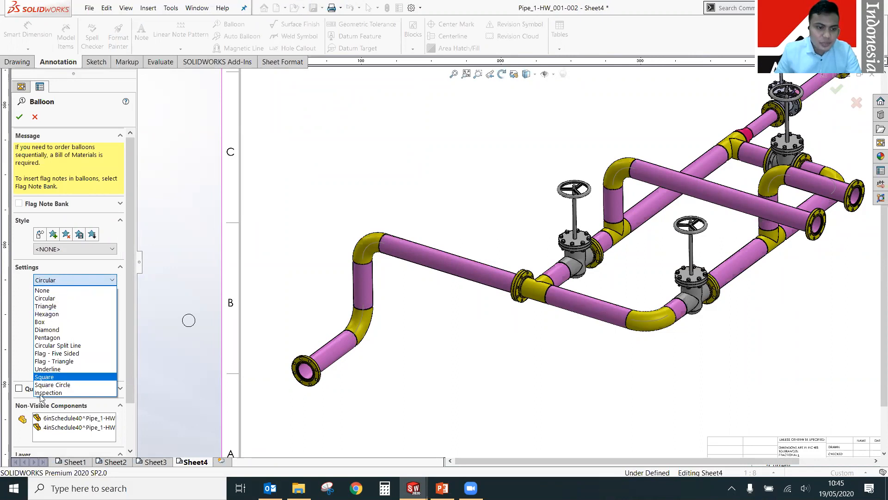
pyautogui.click(38, 393)
pyautogui.click(60, 295)
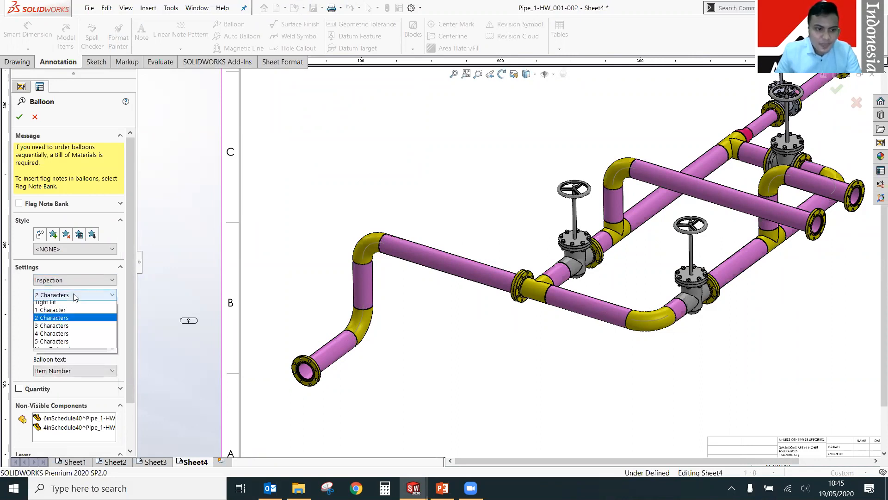
pyautogui.click(60, 304)
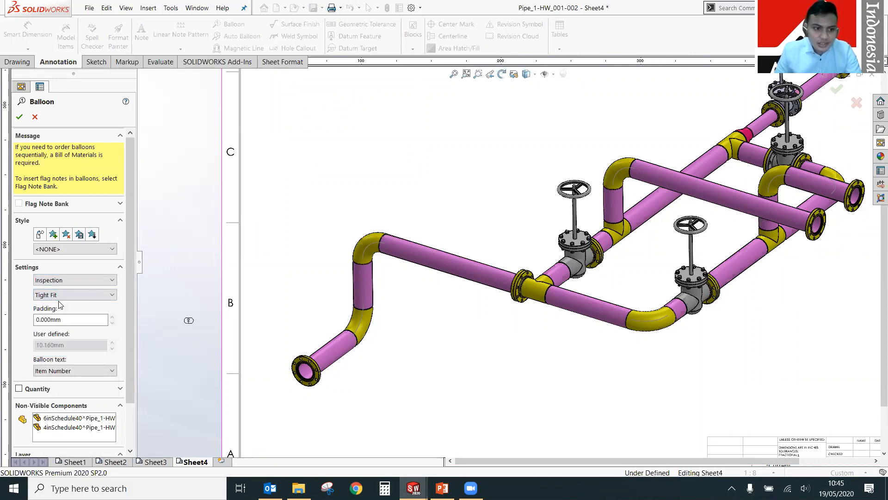
pyautogui.click(70, 372)
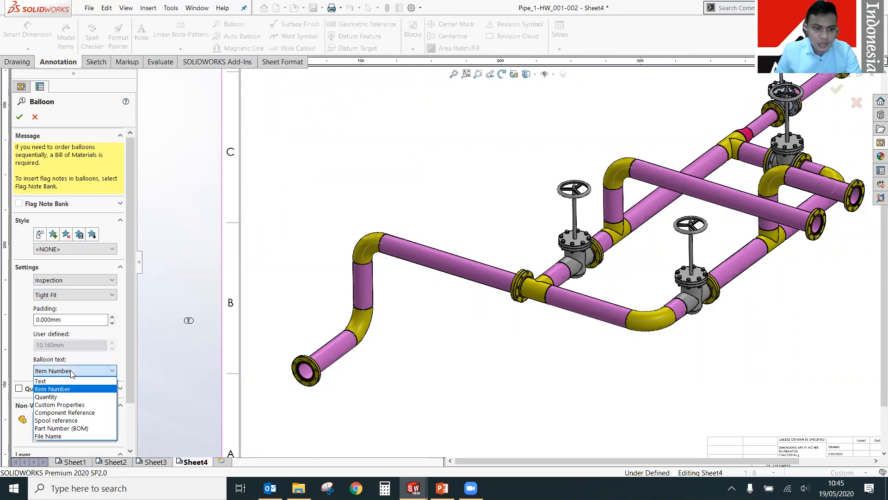
pyautogui.click(64, 420)
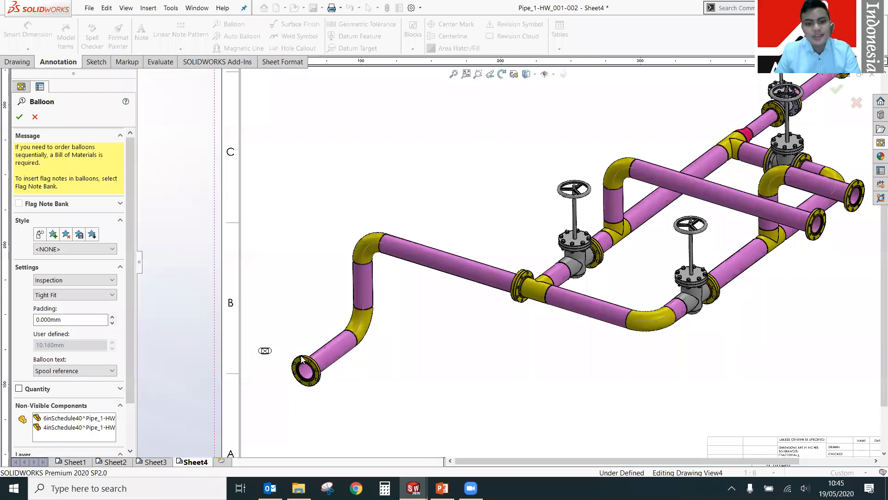
# Attach the balloon's leader to the short pipe beside the lower-left flange and save its settings as a style named Spool.
pyautogui.scroll(-1, 363, 340)
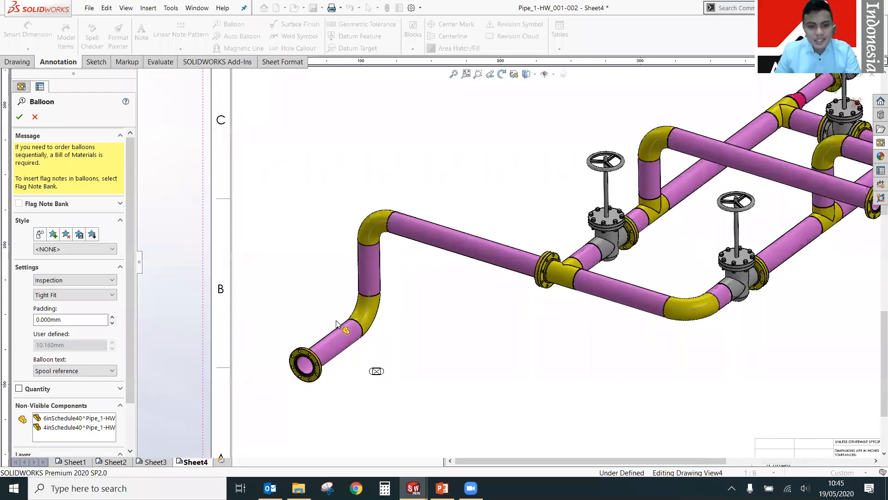
pyautogui.scroll(-1, 337, 323)
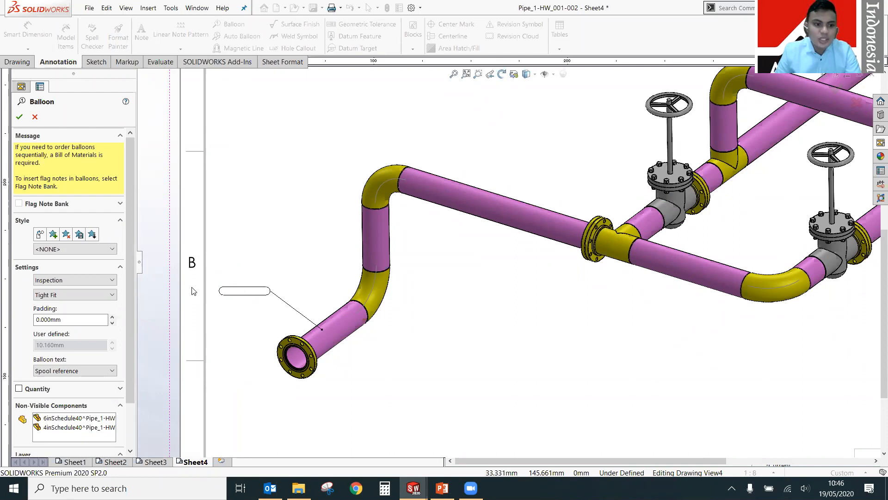
pyautogui.click(54, 234)
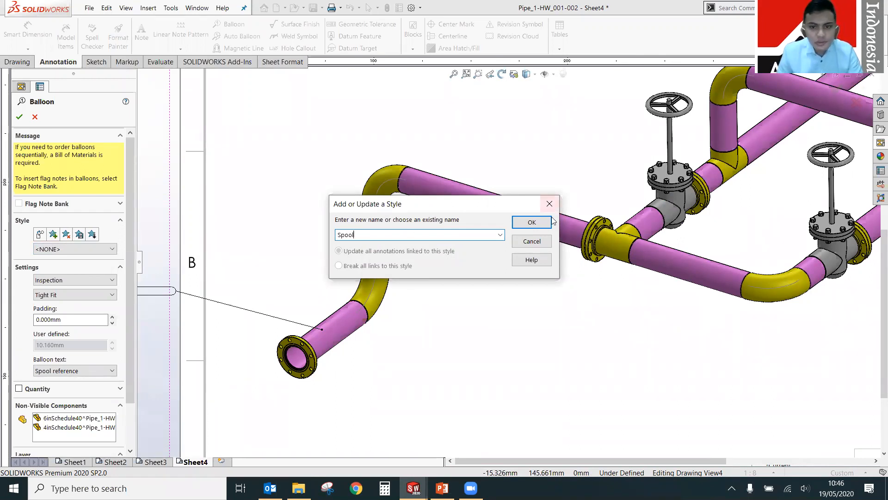
pyautogui.click(532, 222)
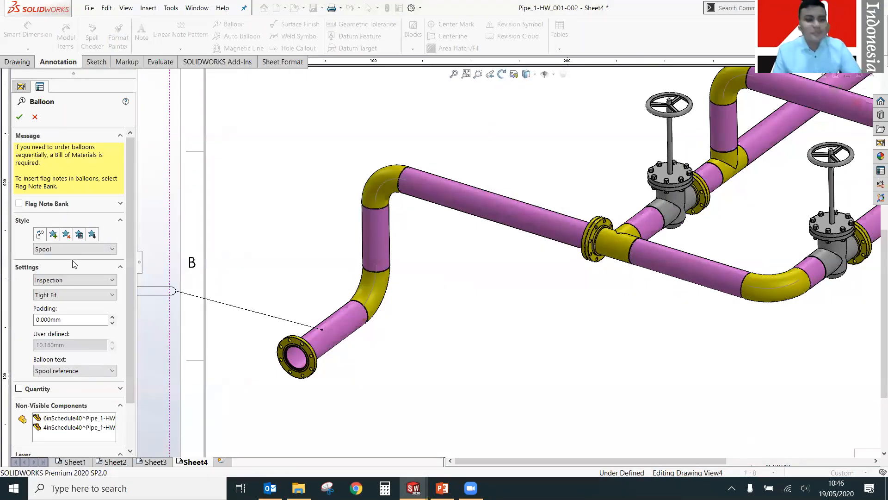
pyautogui.click(68, 250)
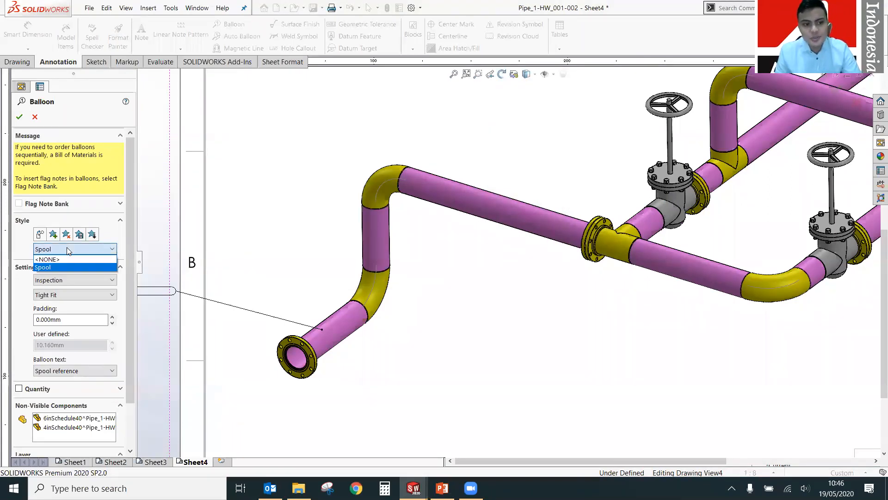
pyautogui.click(46, 267)
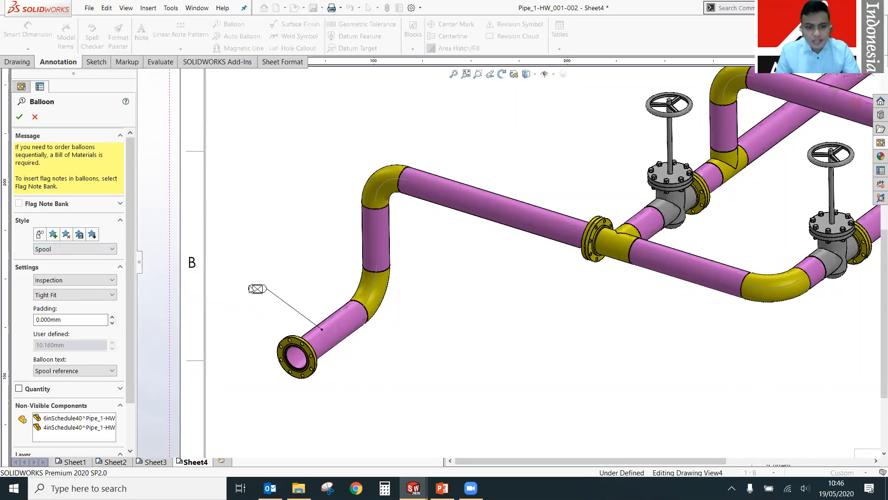
# Place the HW_001-01 spool balloon, reattach its leader to the short pipe's upper edge and shift the balloon further left.
pyautogui.click(256, 288)
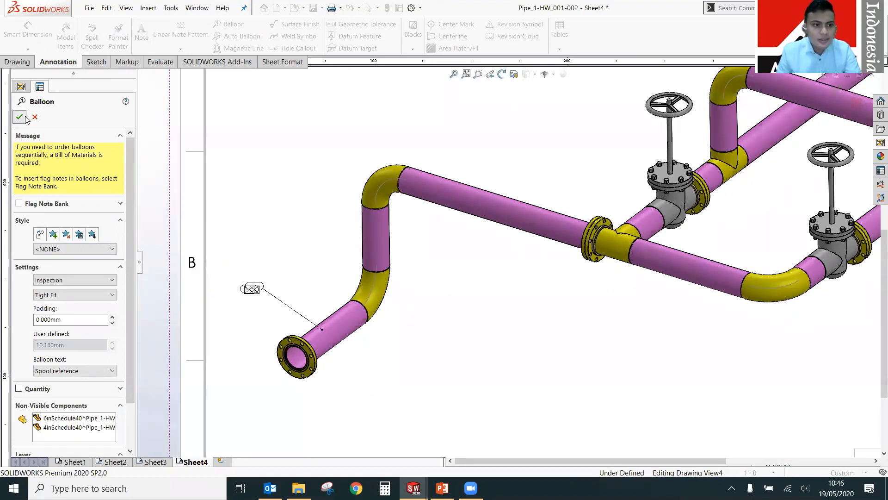
pyautogui.press('Escape')
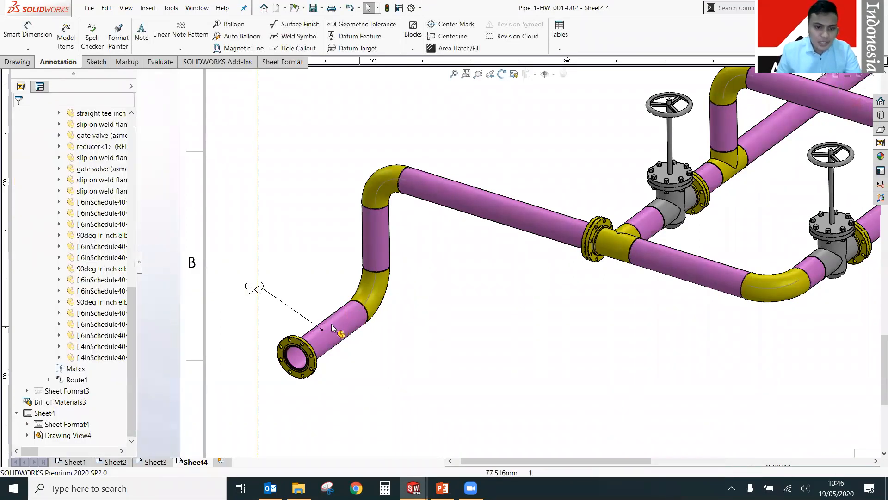
pyautogui.scroll(-2, 329, 328)
pyautogui.moveTo(329, 328); pyautogui.dragTo(312, 328)
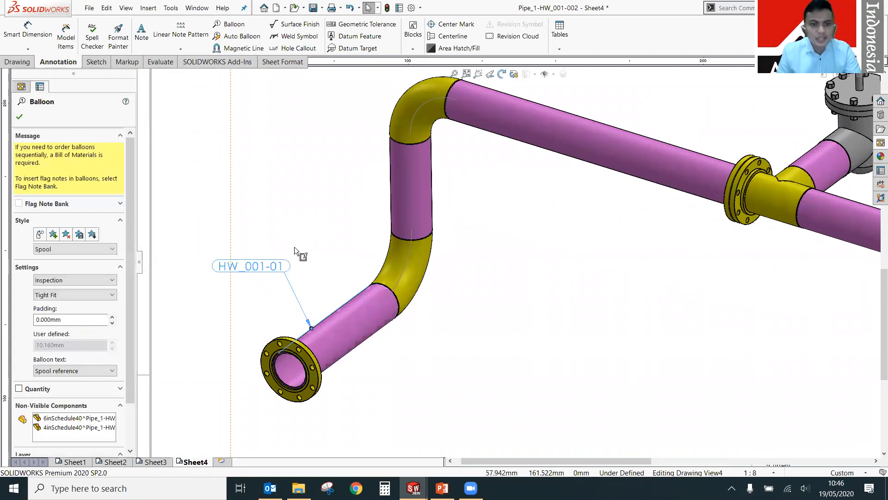
pyautogui.moveTo(251, 270); pyautogui.dragTo(224, 265)
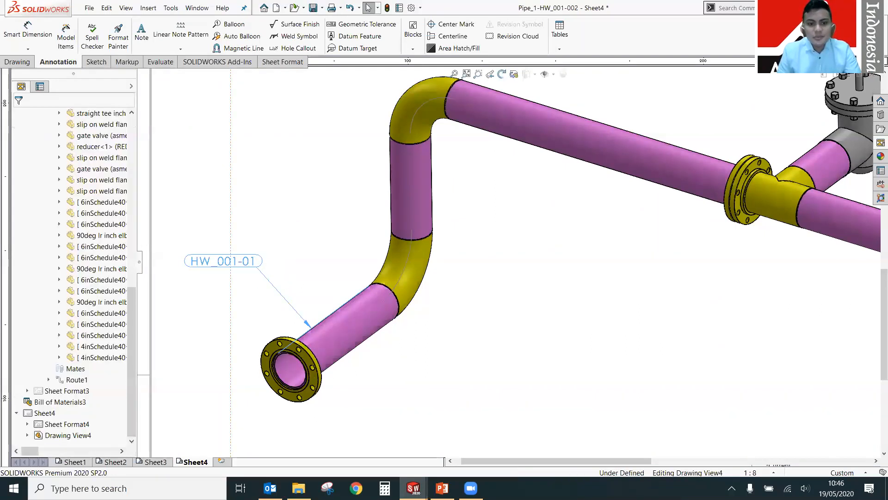
pyautogui.press('Escape')
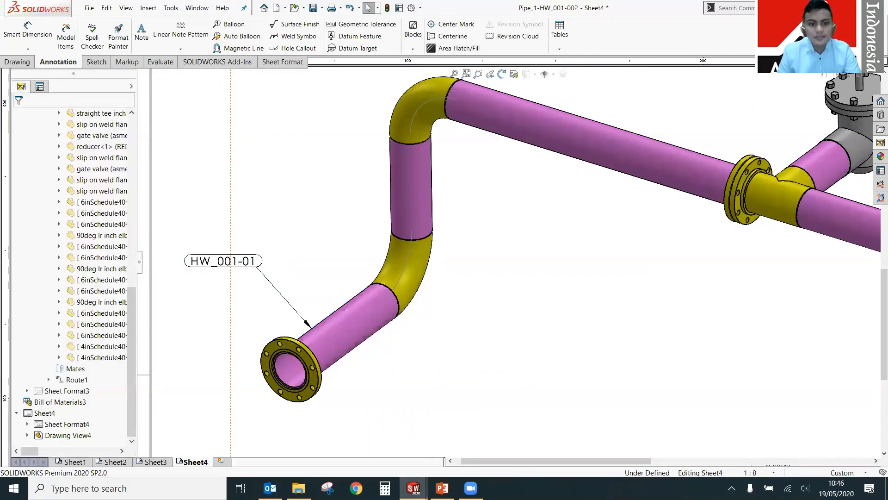
# Add a balloon in the saved Spool style to the pipe between the flanged tee and lower elbow, placing it below the pipe.
pyautogui.scroll(2, 452, 270)
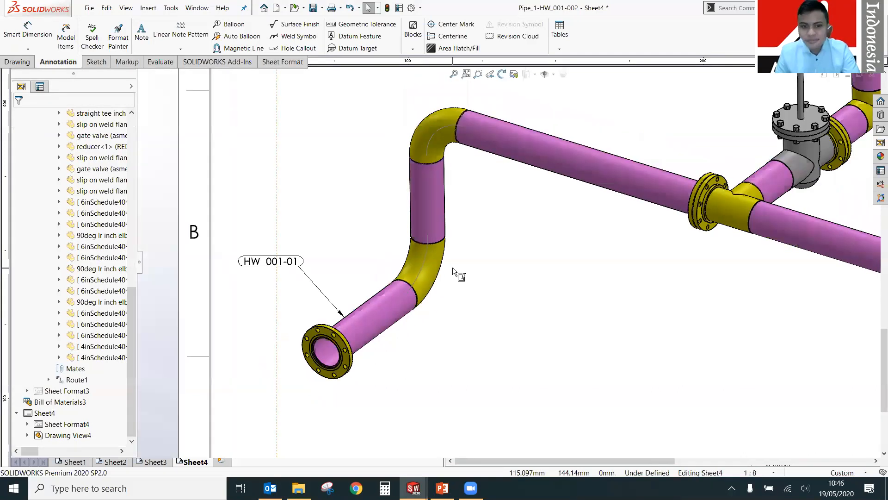
pyautogui.click(227, 24)
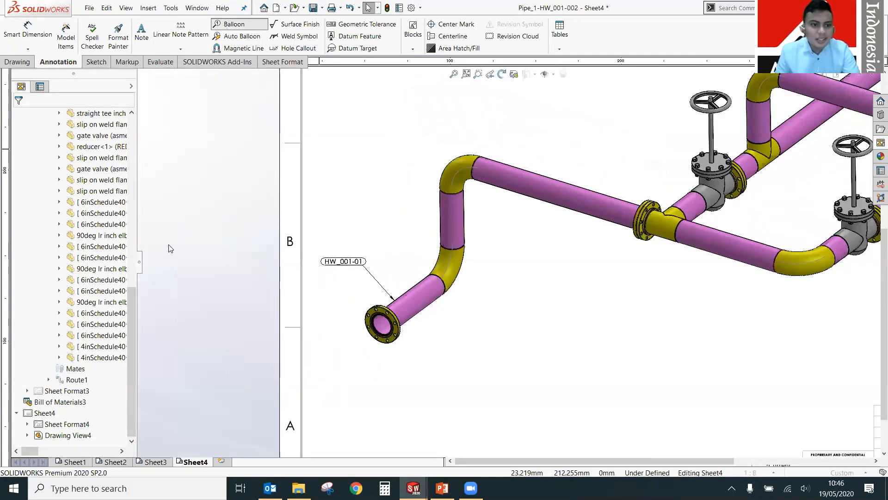
pyautogui.click(53, 250)
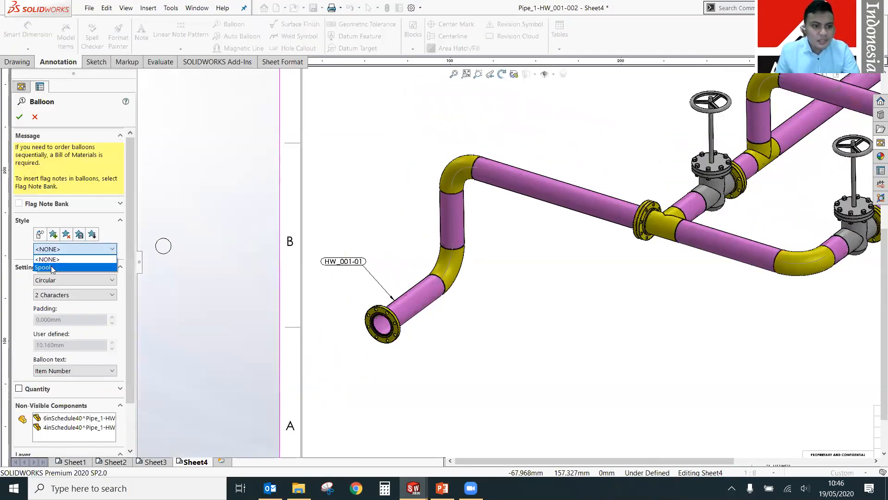
pyautogui.click(53, 269)
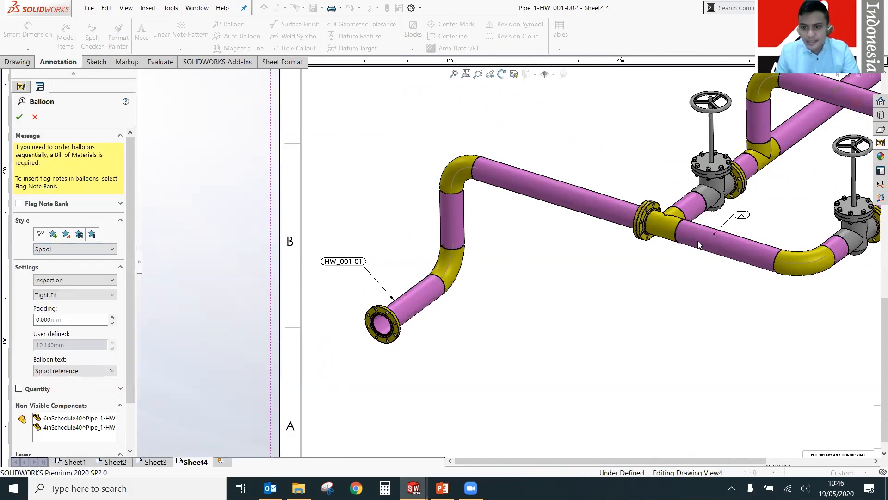
pyautogui.scroll(1, 681, 241)
pyautogui.scroll(1, 670, 245)
pyautogui.click(666, 245)
pyautogui.click(607, 273)
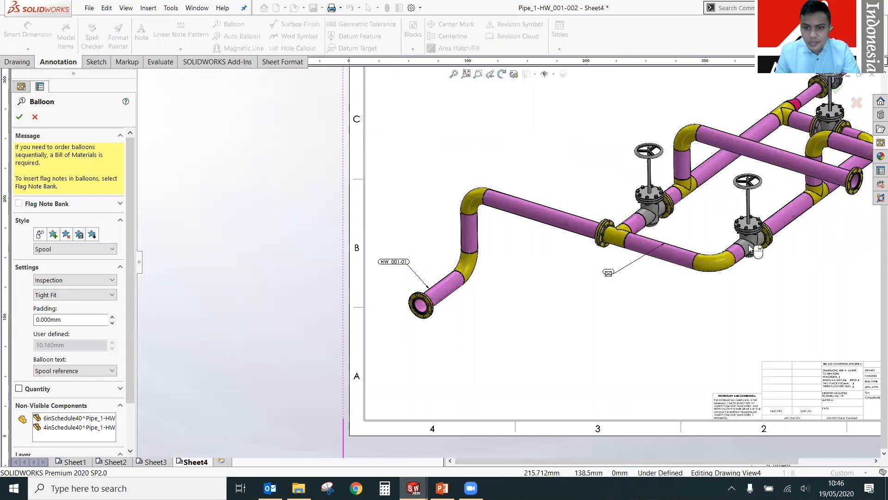
# Attach another Spool-style balloon to the short pipe beside the red reducer, place it above the pipe and finish ballooning.
pyautogui.scroll(3, 693, 199)
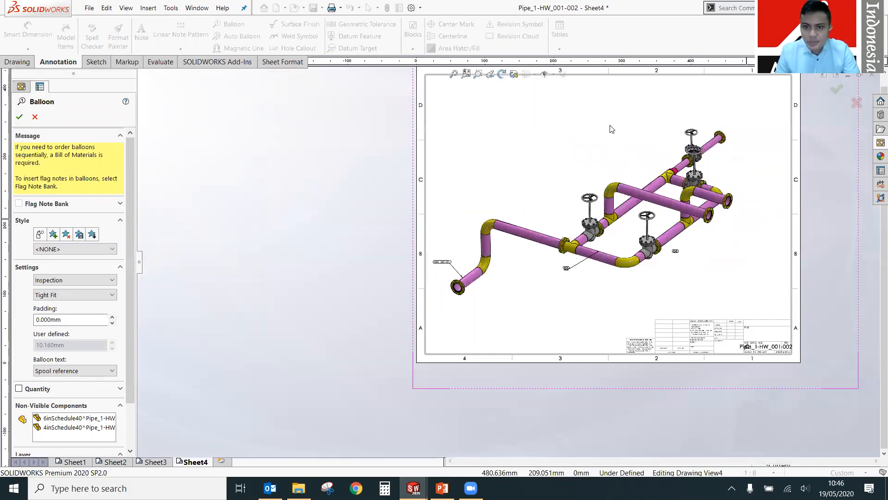
pyautogui.scroll(-4, 613, 133)
pyautogui.click(612, 129)
pyautogui.click(534, 111)
pyautogui.rightClick(469, 394)
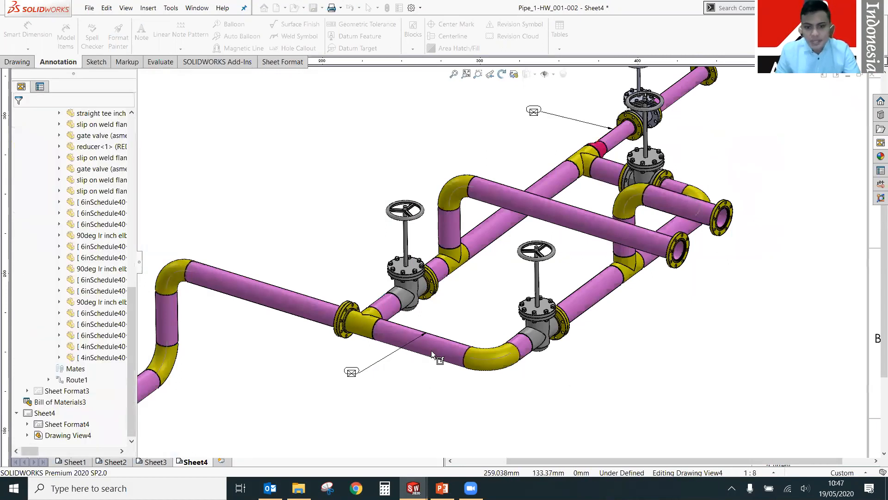
# Reattach the lower balloon's leader to the upper edge of the pipe after the tee so it references spool HW_001-02.
pyautogui.scroll(-2, 434, 326)
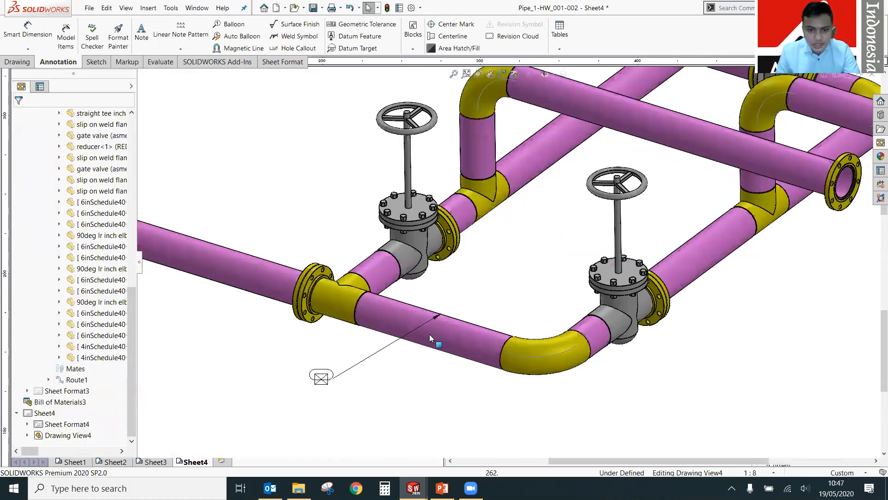
pyautogui.click(435, 317)
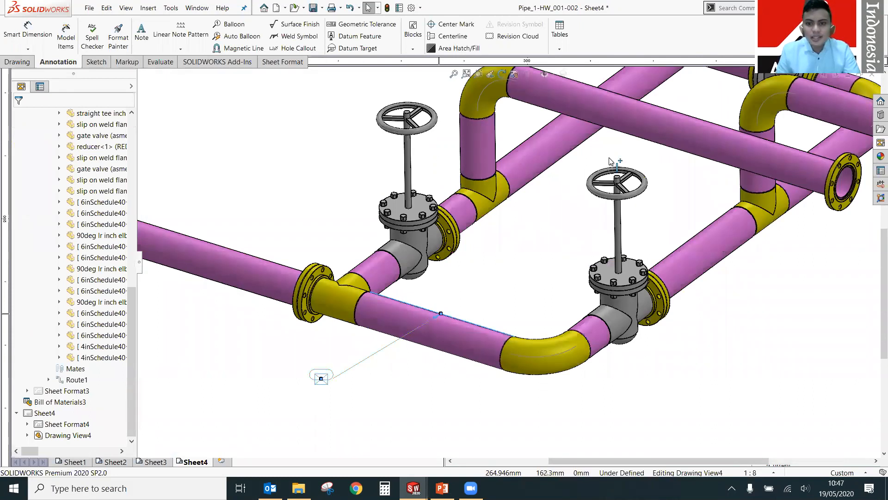
pyautogui.press('Escape')
pyautogui.scroll(5, 515, 227)
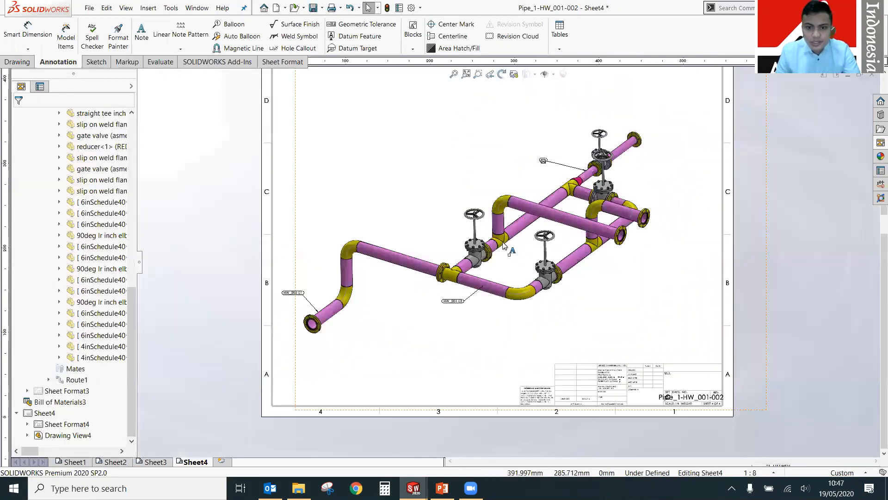
# Reattach the upper balloon's leader to the face of the short pipe beside the reducer so it references spool HW_001-03.
pyautogui.scroll(-3, 502, 246)
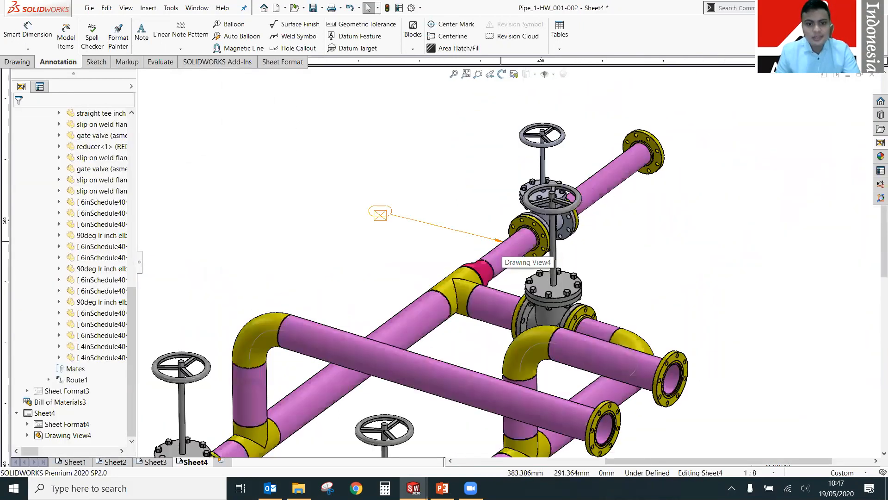
pyautogui.scroll(-2, 504, 248)
pyautogui.click(406, 234)
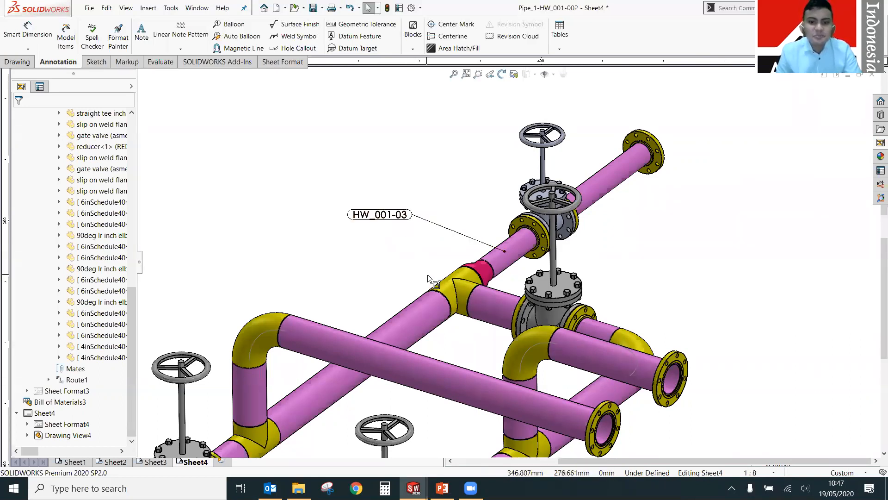
pyautogui.scroll(3, 428, 274)
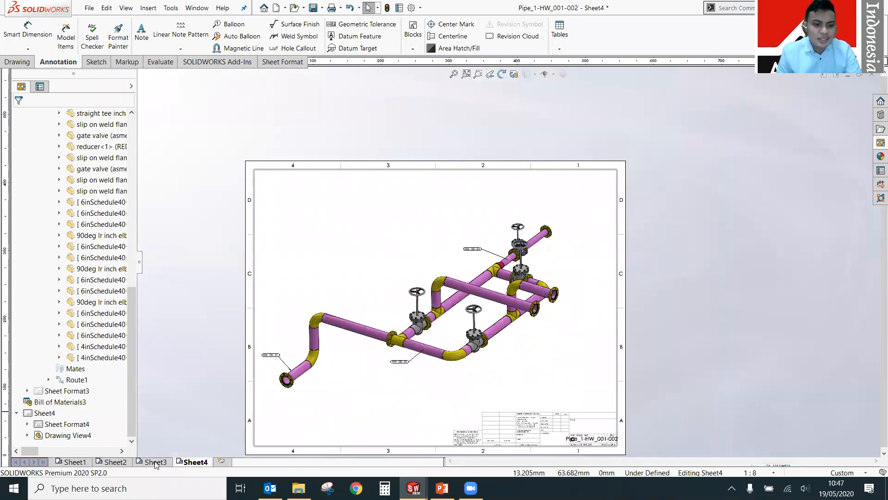
# Examine the HW_001-03 bill of materials and its cut lengths together with the ballooned view on Sheet3.
pyautogui.click(155, 462)
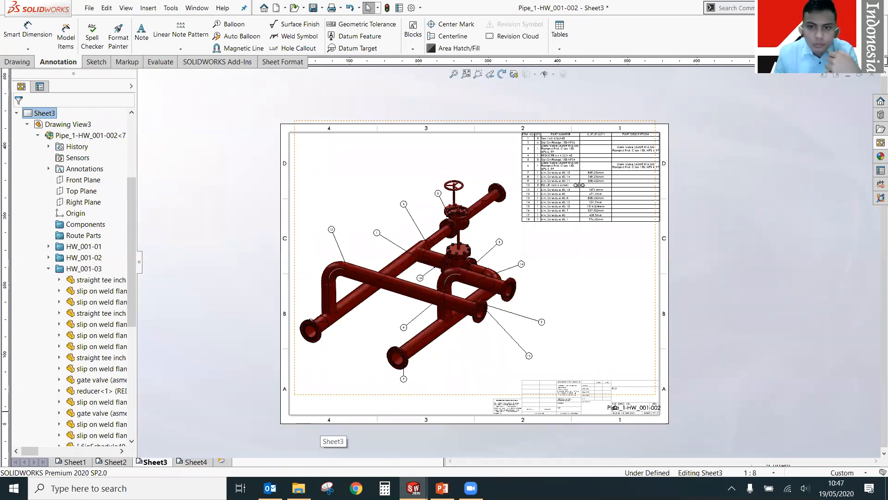
pyautogui.scroll(-1, 578, 185)
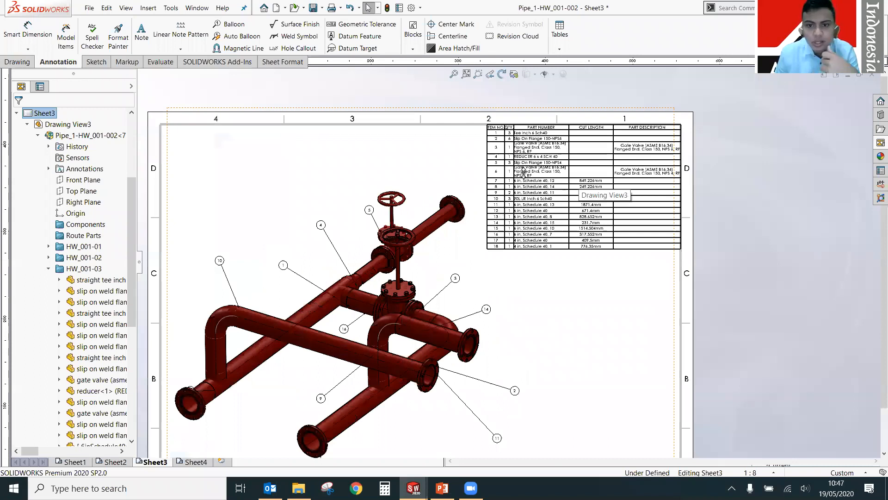
pyautogui.scroll(-2, 523, 172)
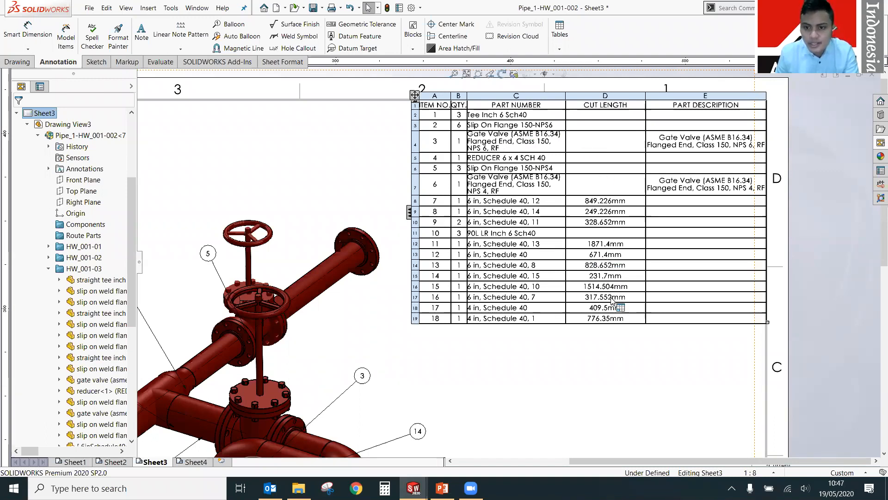
pyautogui.click(532, 373)
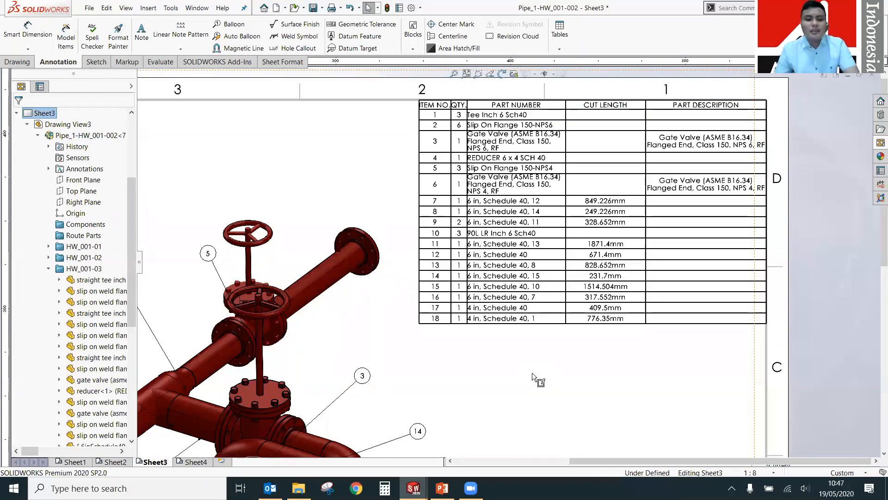
pyautogui.click(532, 373)
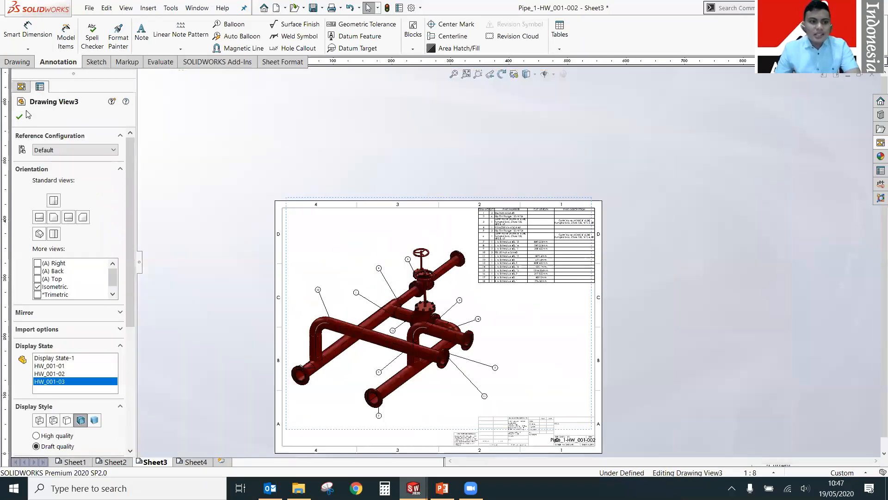
pyautogui.press('f')
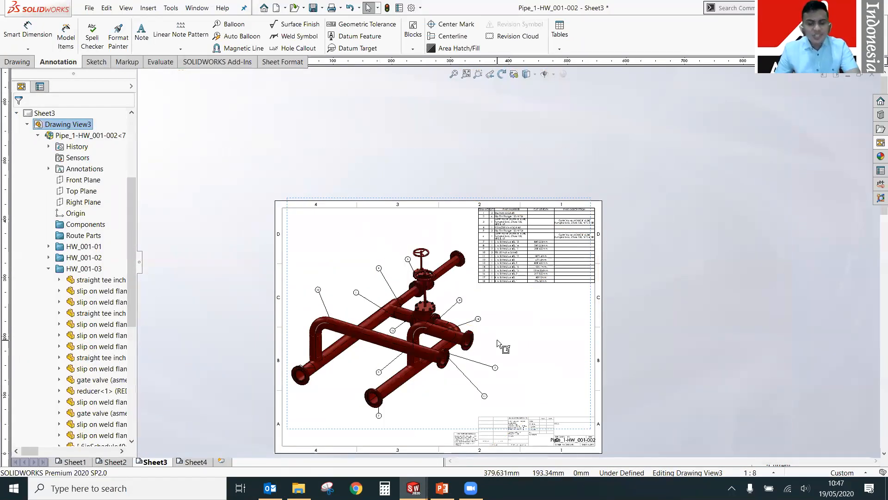
pyautogui.press('z')
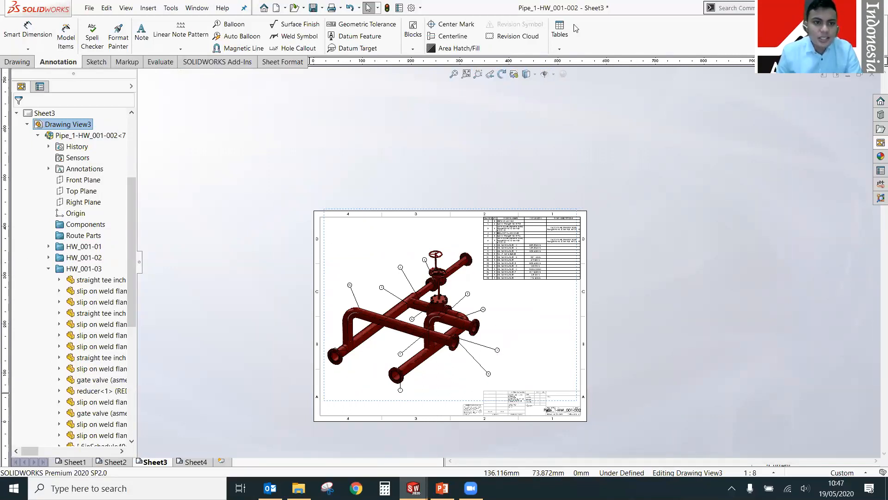
# Switch to the HW_001 assembly and inspect the first spool's pipe run up to the flanged tee.
pyautogui.hotkey('ctrl', 'Tab')
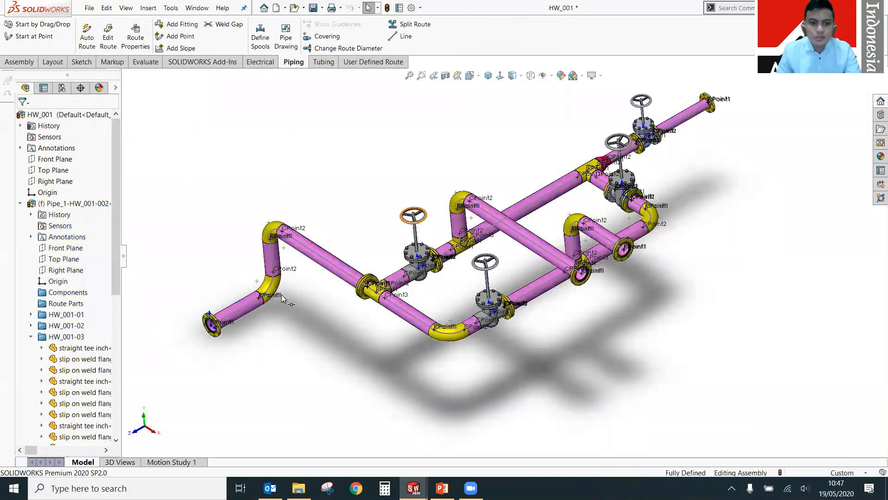
pyautogui.scroll(-2, 256, 304)
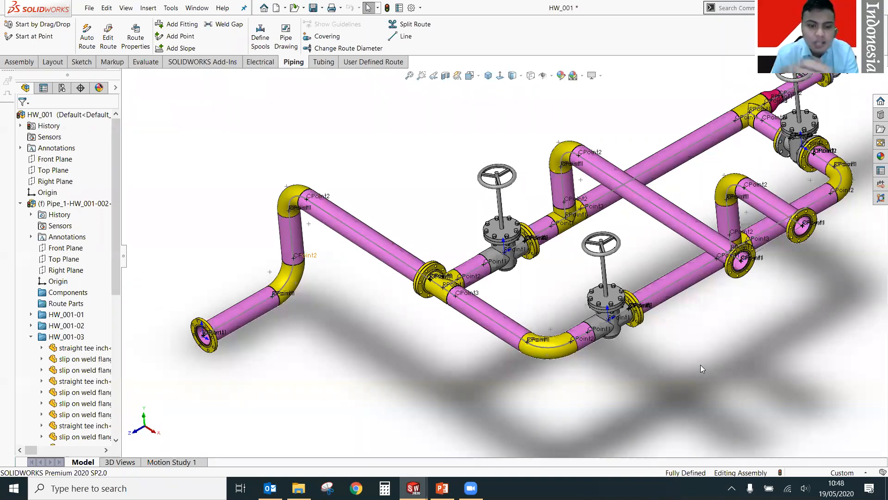
pyautogui.scroll(-2, 294, 274)
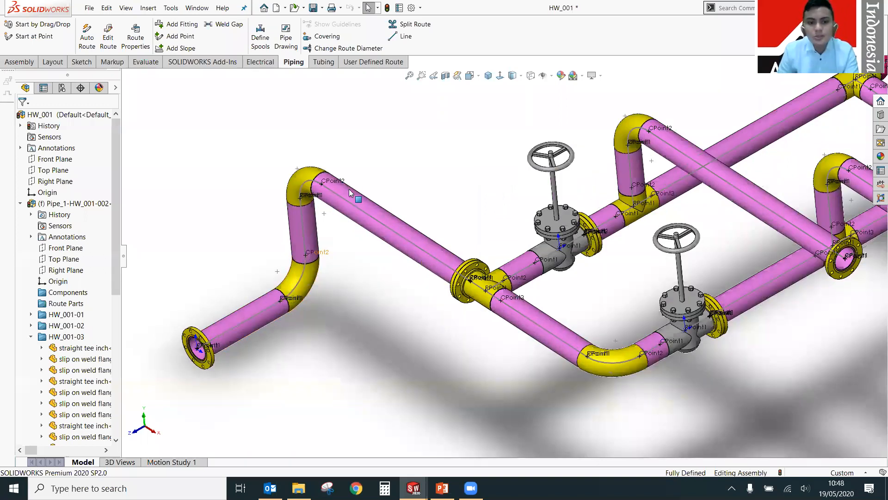
pyautogui.scroll(-2, 305, 269)
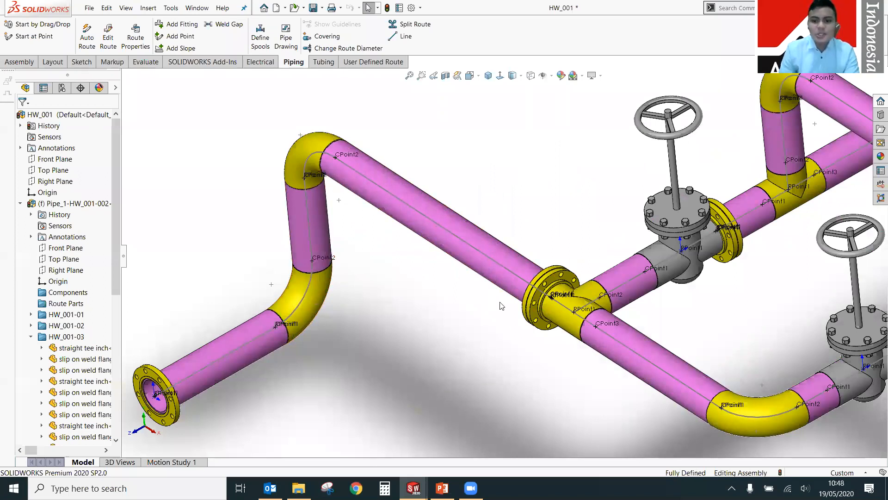
pyautogui.scroll(1, 500, 306)
pyautogui.scroll(1, 500, 306)
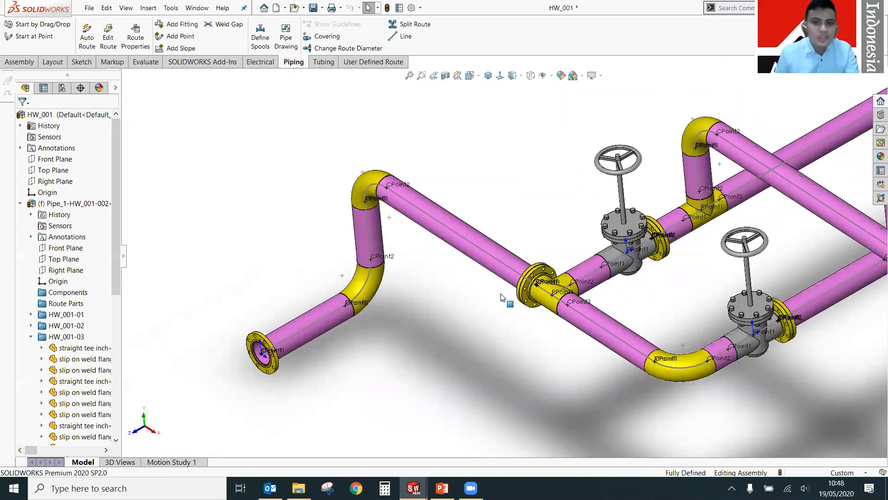
# Switch to the Pipe_1-HW_001-002 drawing and return to the HW_001 assembly.
pyautogui.click(199, 8)
pyautogui.click(221, 133)
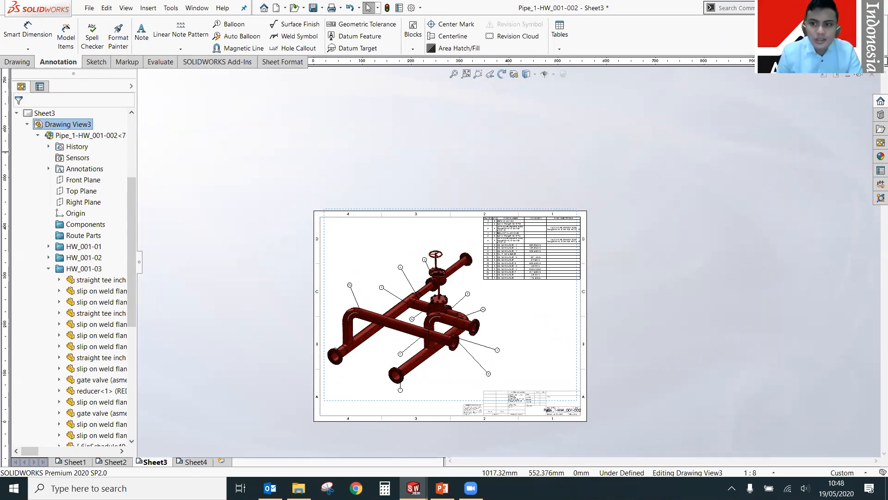
pyautogui.click(197, 8)
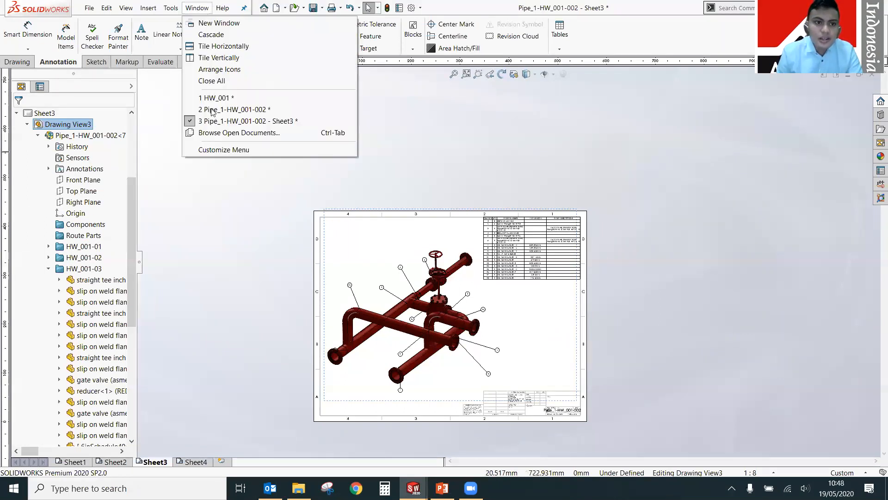
pyautogui.click(218, 97)
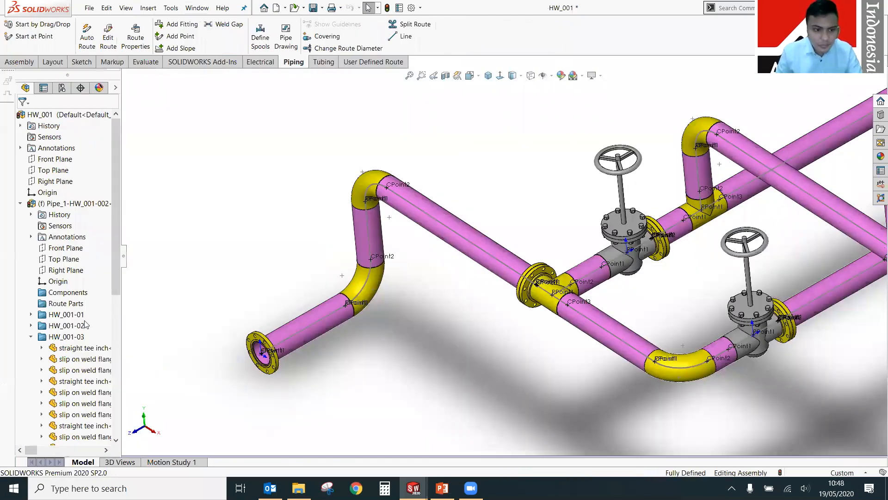
# Expand the HW_001-01 spool folder, select its components and open their component options, leaving them without a choice.
pyautogui.click(31, 315)
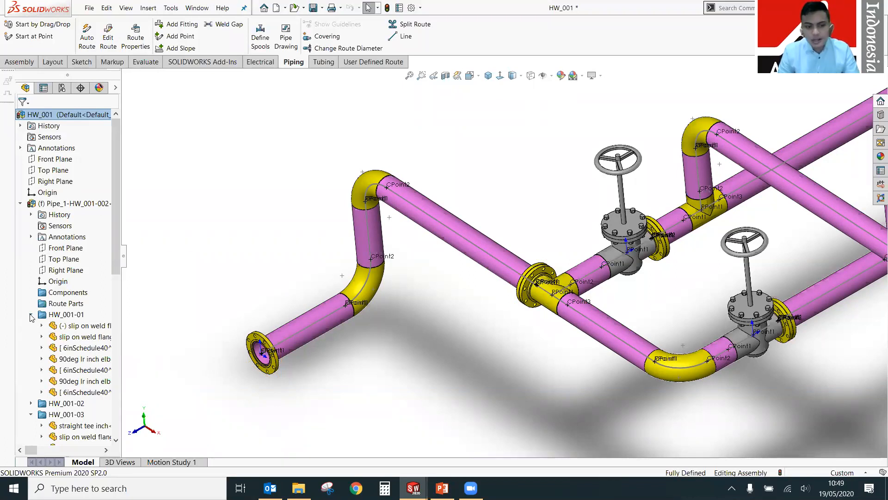
pyautogui.click(89, 327)
pyautogui.keyDown('ctrl'); pyautogui.click(90, 337); pyautogui.keyUp('ctrl')
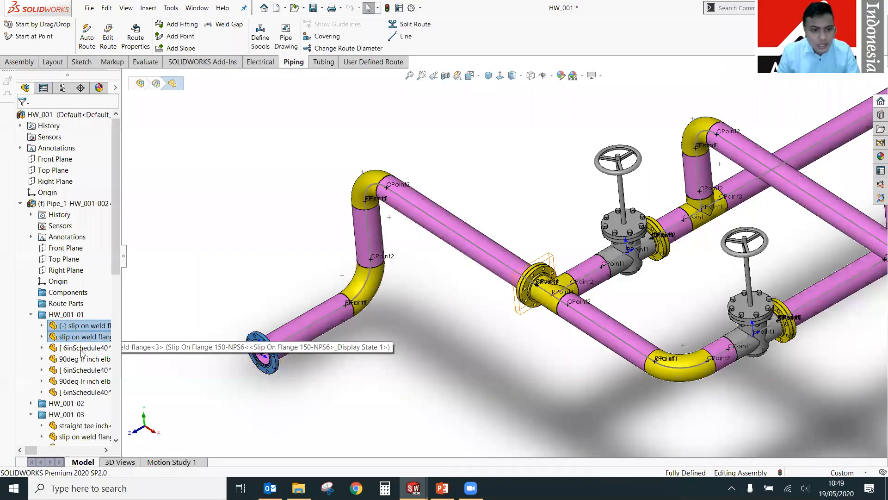
pyautogui.keyDown('ctrl'); pyautogui.click(82, 350); pyautogui.keyUp('ctrl')
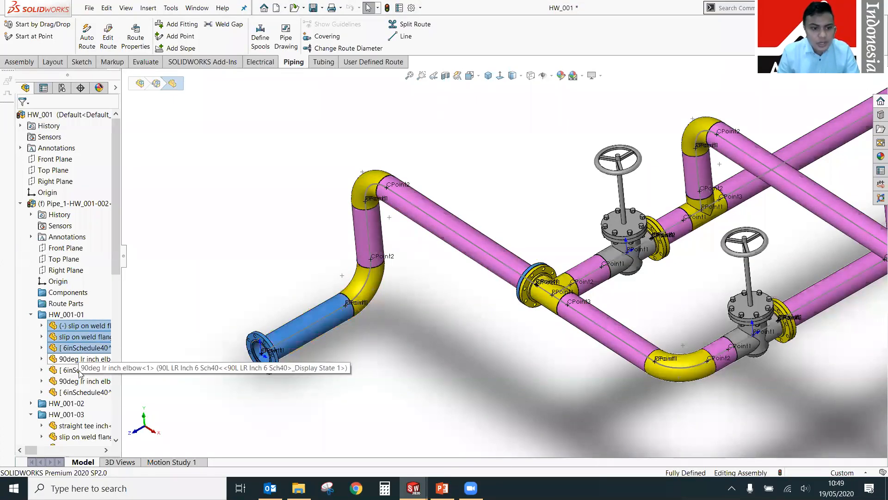
pyautogui.keyDown('shift'); pyautogui.click(81, 392); pyautogui.keyUp('shift')
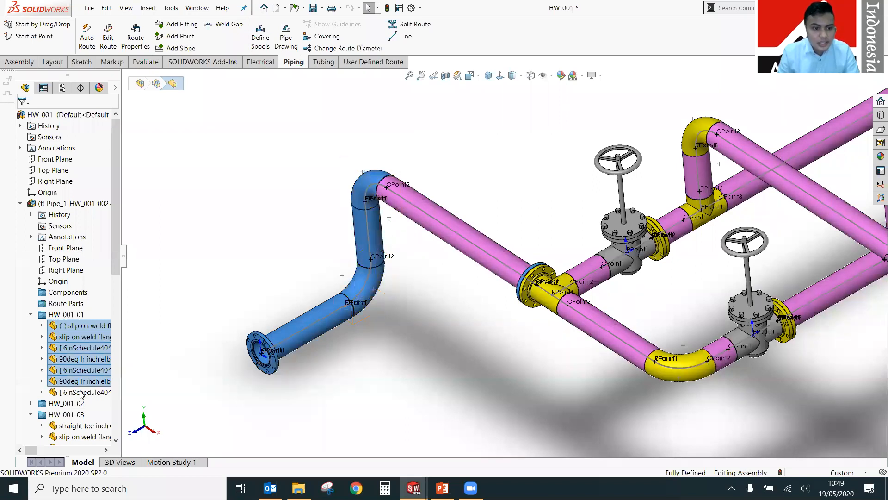
pyautogui.rightClick(75, 348)
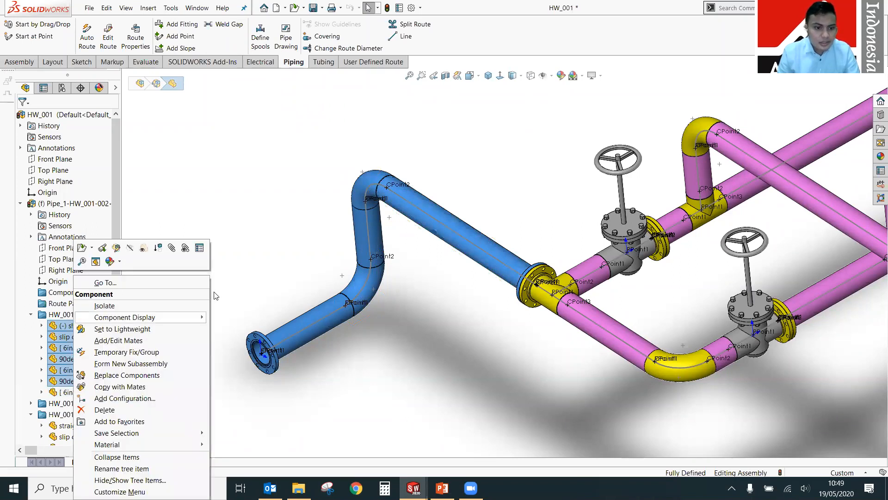
pyautogui.press('Escape')
# Form a new subassembly from all the components in the HW_001-01 spool folder, accepting the renaming of virtual components.
pyautogui.click(70, 327)
pyautogui.keyDown('ctrl'); pyautogui.click(69, 337); pyautogui.keyUp('ctrl')
pyautogui.keyDown('ctrl'); pyautogui.click(68, 348); pyautogui.keyUp('ctrl')
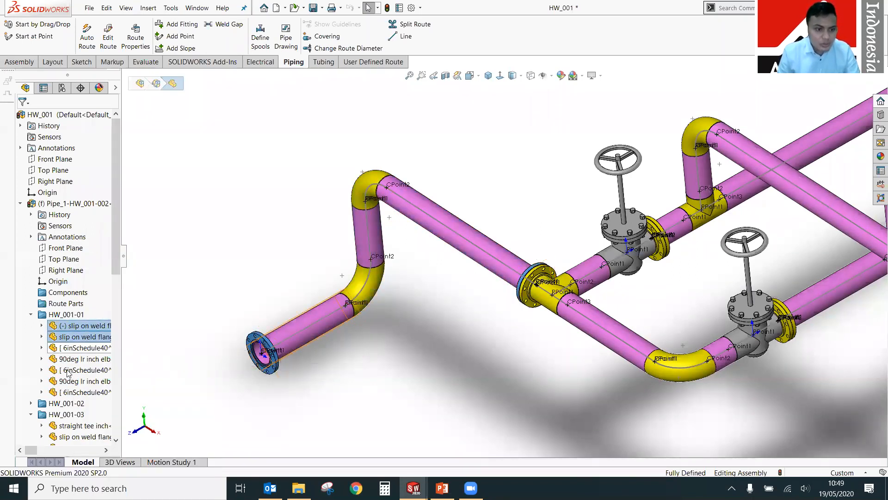
pyautogui.keyDown('ctrl'); pyautogui.click(65, 368); pyautogui.keyUp('ctrl')
pyautogui.keyDown('ctrl'); pyautogui.click(67, 359); pyautogui.keyUp('ctrl')
pyautogui.keyDown('ctrl'); pyautogui.click(67, 381); pyautogui.keyUp('ctrl')
pyautogui.keyDown('ctrl'); pyautogui.click(67, 392); pyautogui.keyUp('ctrl')
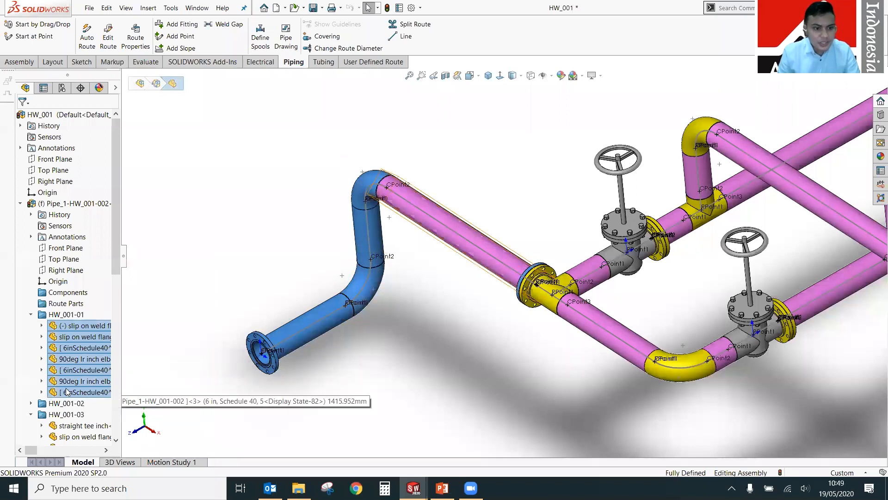
pyautogui.rightClick(55, 349)
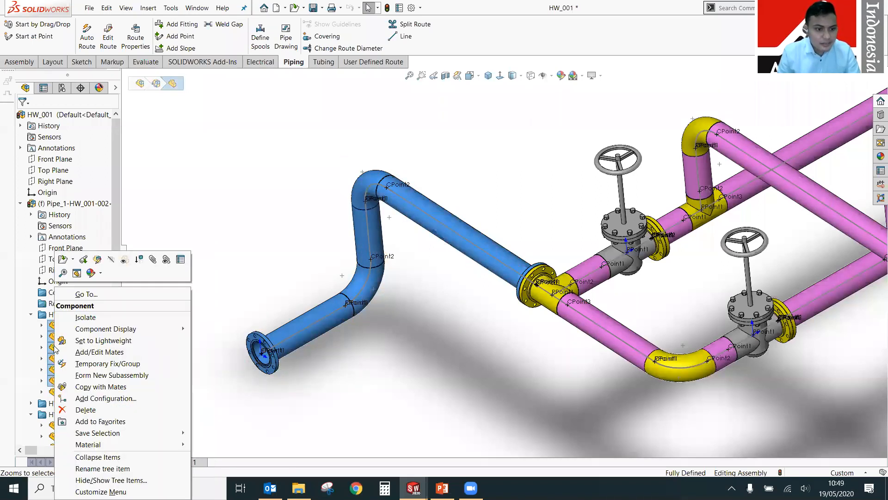
pyautogui.click(98, 376)
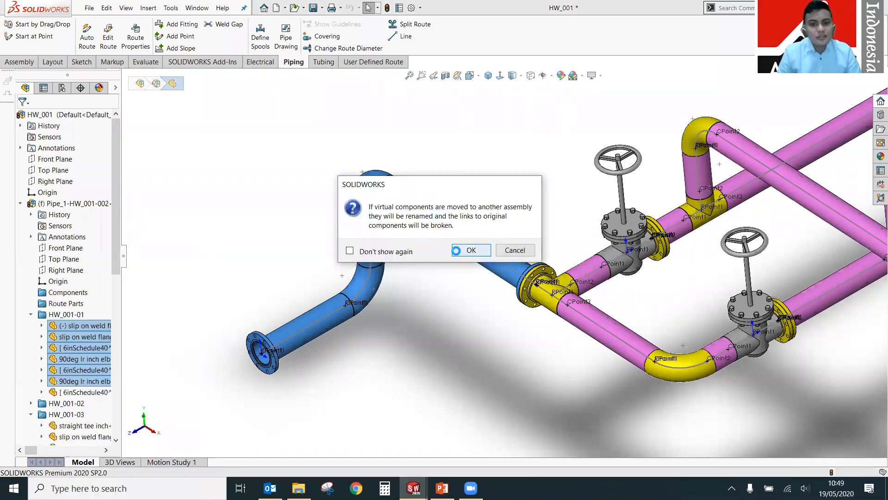
pyautogui.click(457, 250)
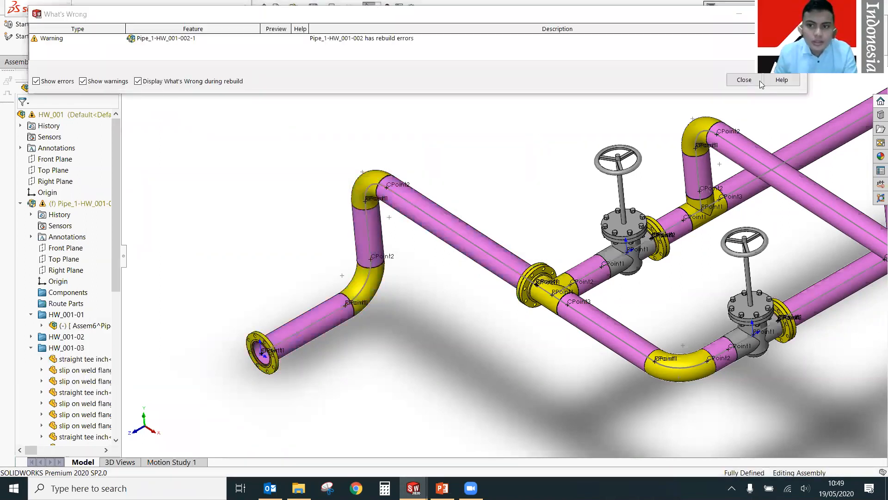
pyautogui.click(743, 80)
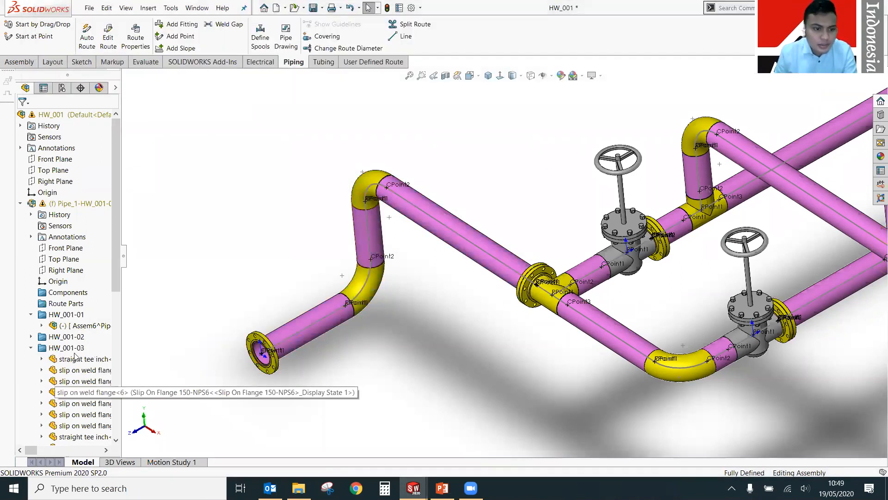
pyautogui.click(77, 359)
pyautogui.keyDown('ctrl'); pyautogui.click(77, 369); pyautogui.keyUp('ctrl')
pyautogui.keyDown('ctrl'); pyautogui.click(72, 381); pyautogui.keyUp('ctrl')
pyautogui.keyDown('ctrl'); pyautogui.click(72, 391); pyautogui.keyUp('ctrl')
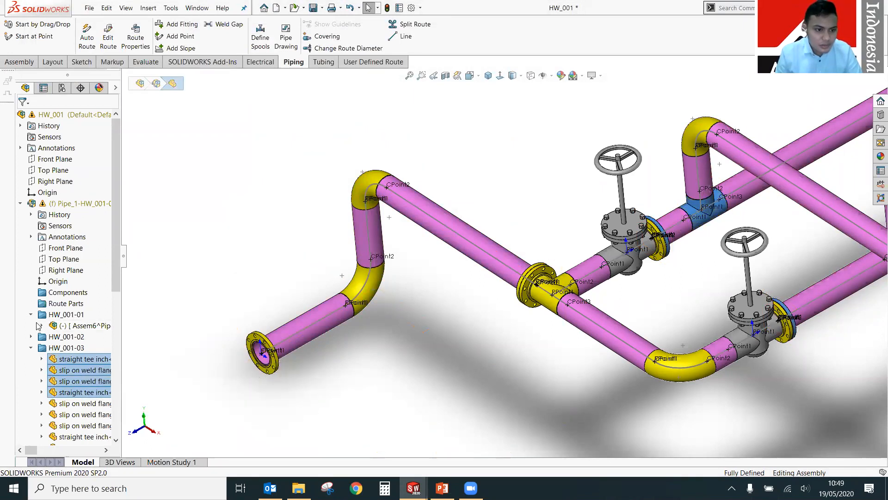
pyautogui.keyDown('ctrl'); pyautogui.click(73, 403); pyautogui.keyUp('ctrl')
pyautogui.keyDown('ctrl'); pyautogui.click(74, 414); pyautogui.keyUp('ctrl')
pyautogui.keyDown('ctrl'); pyautogui.click(74, 426); pyautogui.keyUp('ctrl')
pyautogui.keyDown('ctrl'); pyautogui.click(74, 437); pyautogui.keyUp('ctrl')
pyautogui.moveTo(114, 275); pyautogui.dragTo(115, 302)
pyautogui.keyDown('ctrl'); pyautogui.click(73, 403); pyautogui.keyUp('ctrl')
pyautogui.keyDown('ctrl'); pyautogui.click(73, 415); pyautogui.keyUp('ctrl')
pyautogui.keyDown('ctrl'); pyautogui.click(73, 437); pyautogui.keyUp('ctrl')
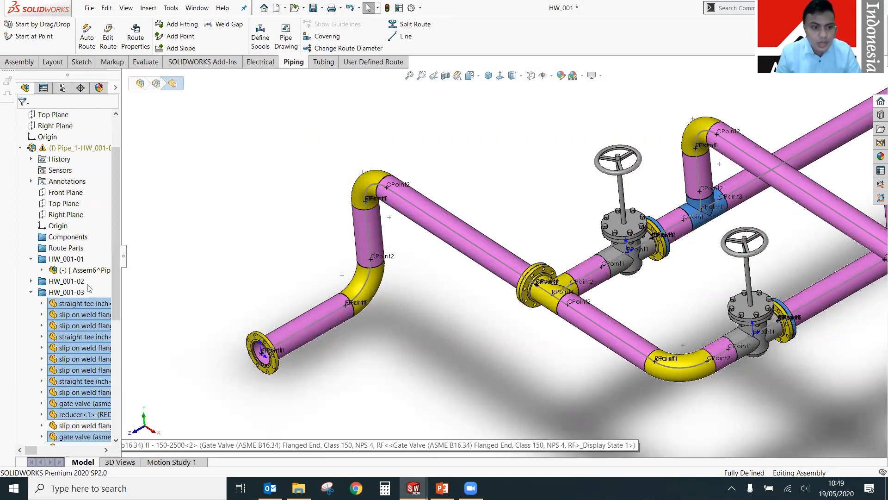
pyautogui.scroll(-2, 87, 393)
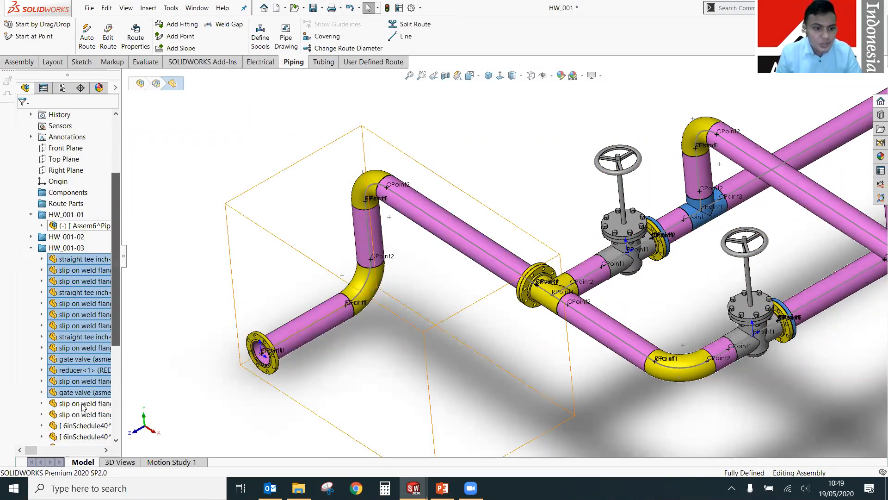
pyautogui.rightClick(53, 303)
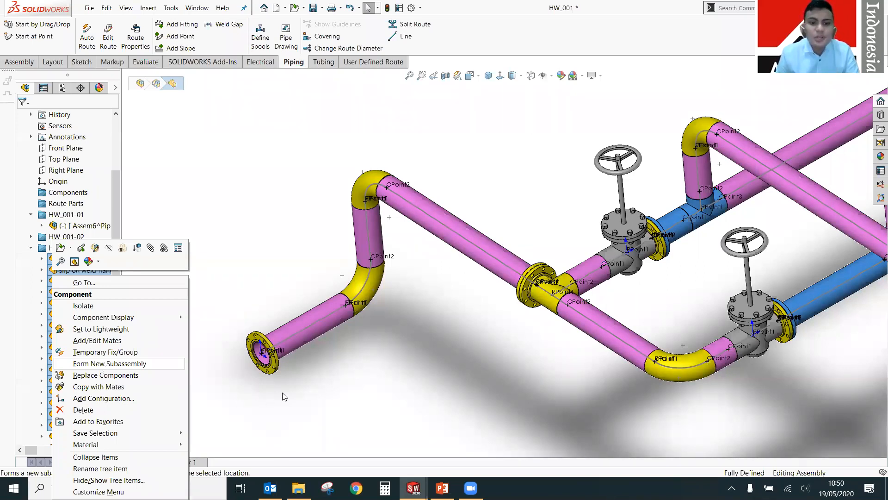
pyautogui.click(436, 325)
pyautogui.scroll(1, 437, 325)
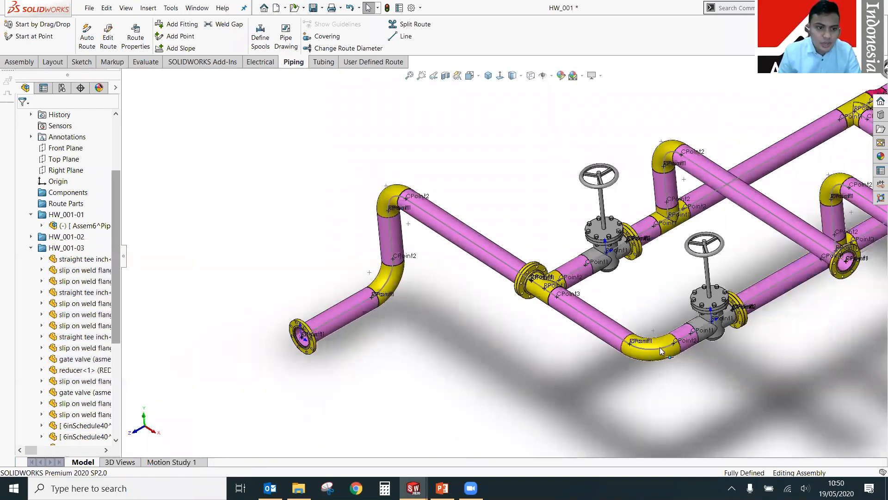
pyautogui.scroll(2, 87, 312)
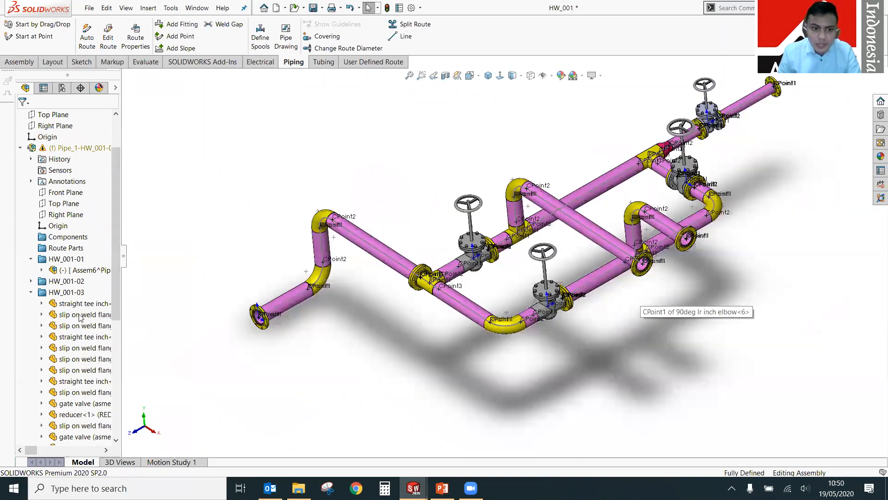
pyautogui.click(79, 304)
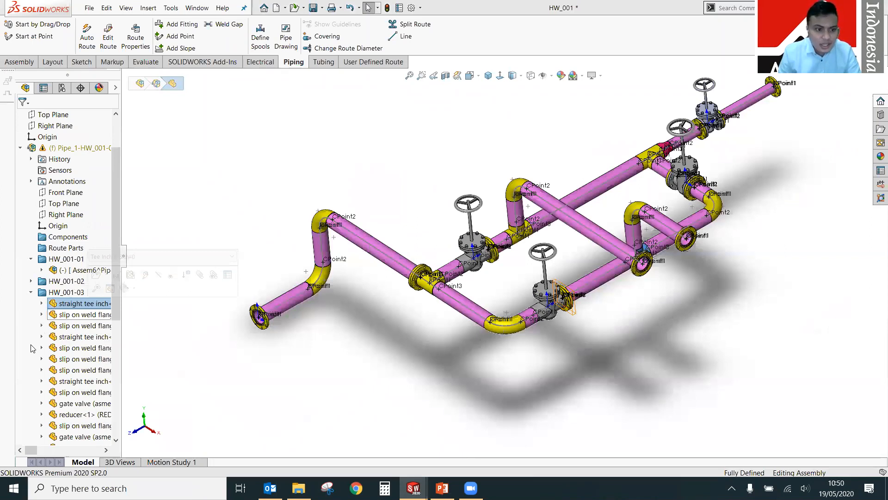
pyautogui.click(172, 314)
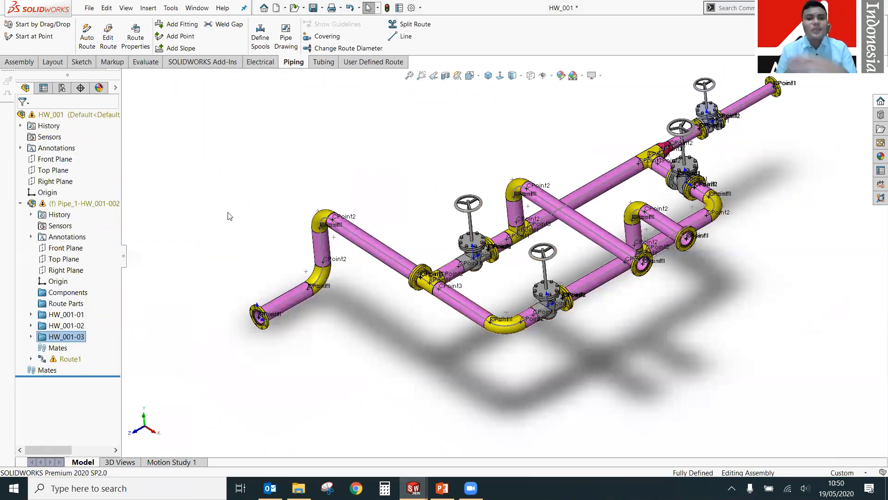
# Switch to the Pipe_1-HW_001-002 drawing and examine the ballooned view and bill of materials on Sheet3.
pyautogui.click(191, 8)
pyautogui.click(229, 135)
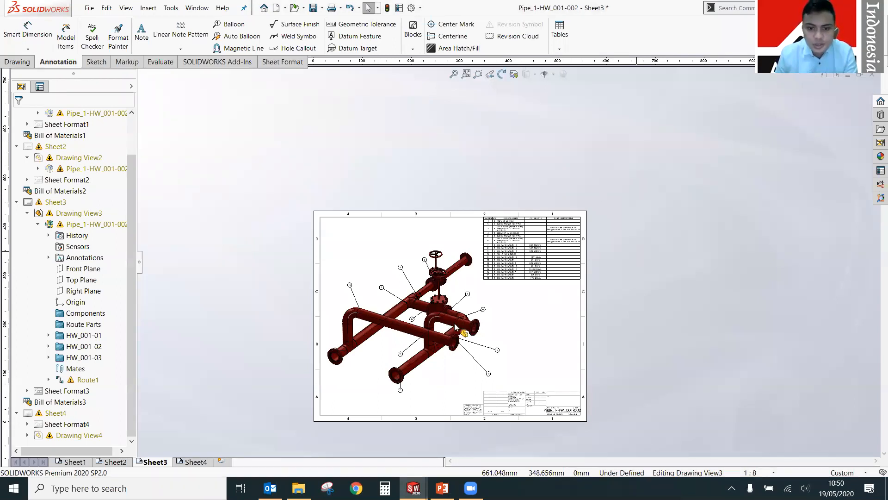
pyautogui.scroll(-1, 567, 187)
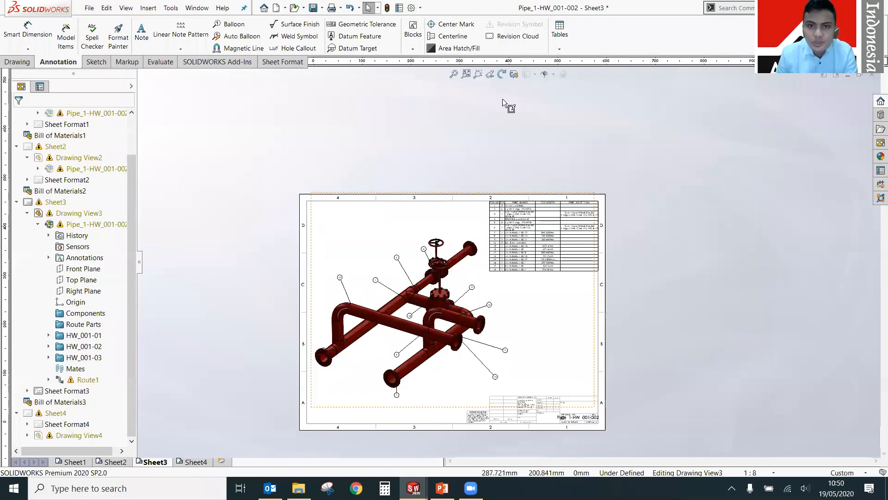
pyautogui.scroll(-2, 481, 354)
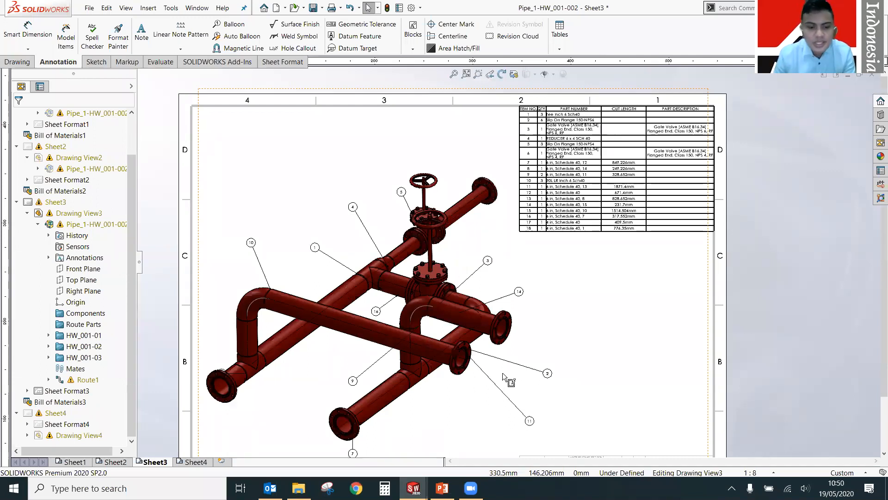
# Return to the HW_001 assembly and undo the subassembly formed from the HW_001-01 components.
pyautogui.click(194, 8)
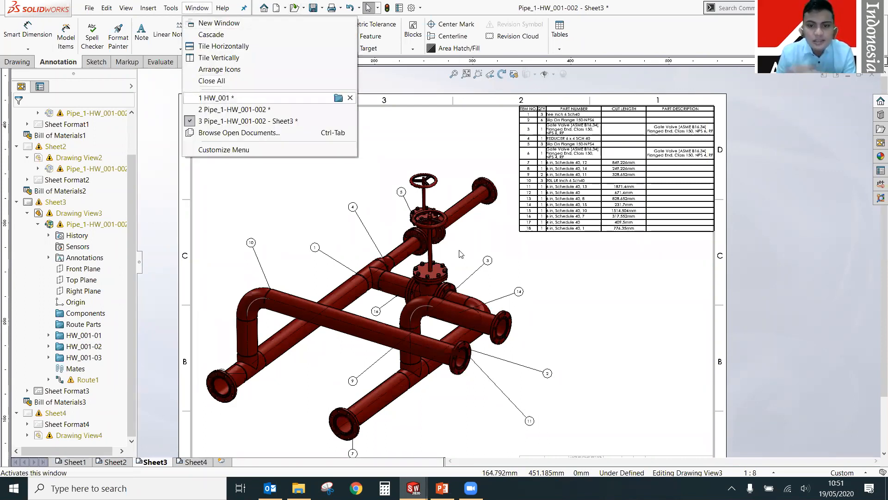
pyautogui.press('Return')
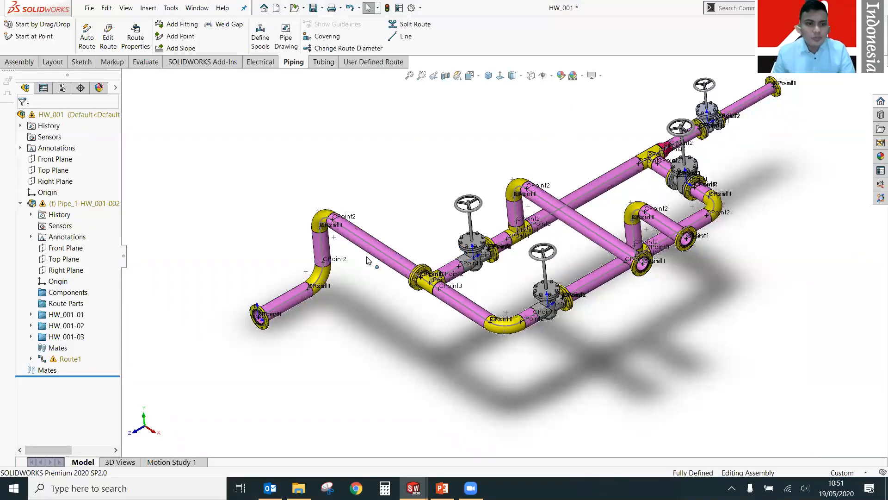
pyautogui.click(350, 8)
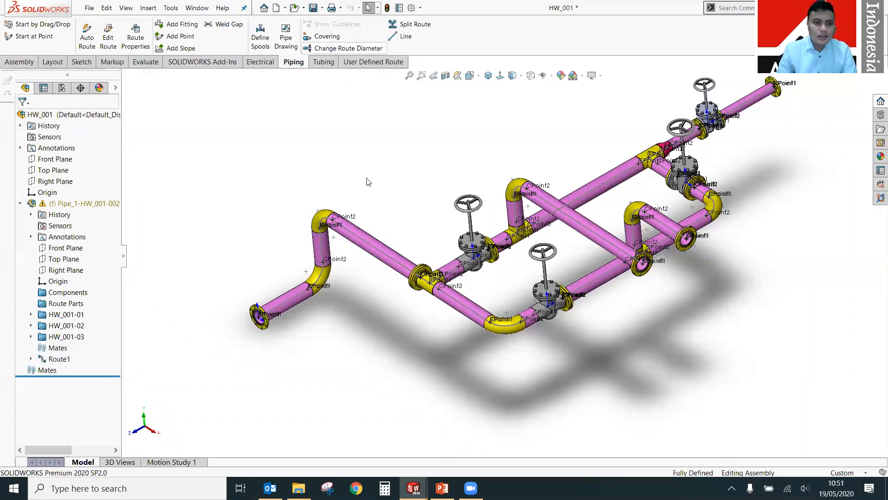